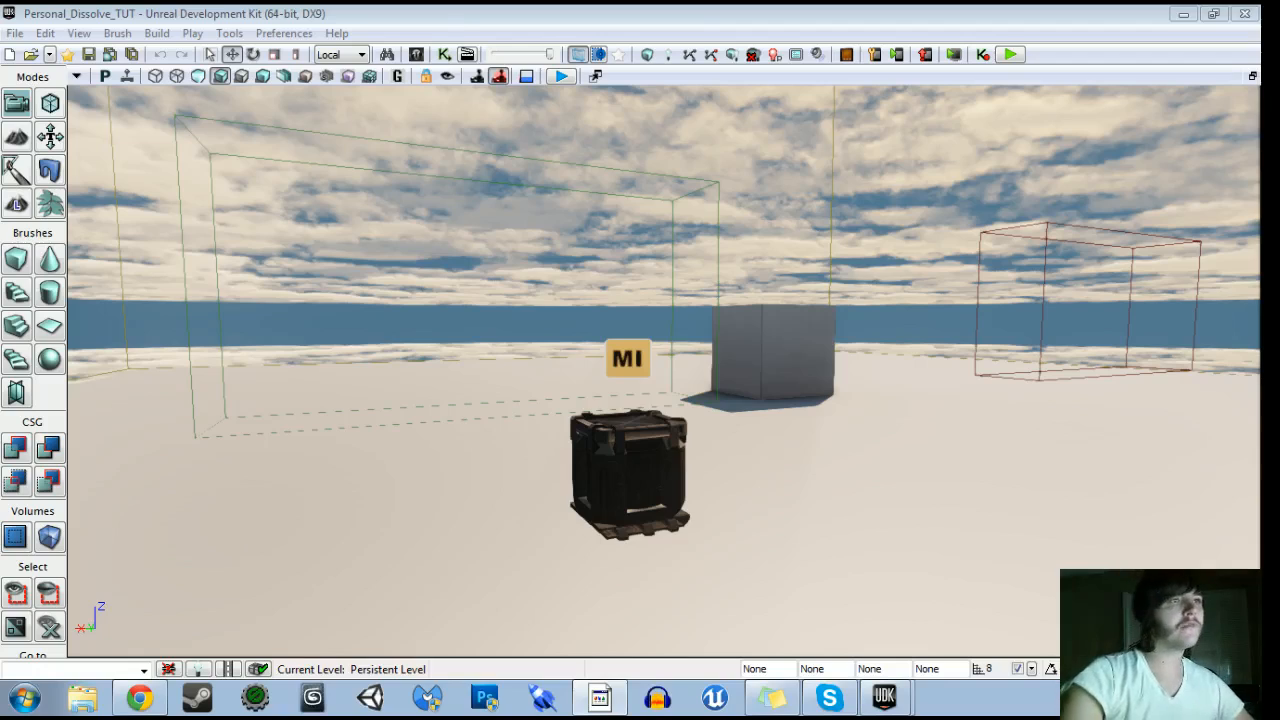
Playtest the level, walk around in it, and return to the editor
click(1012, 55)
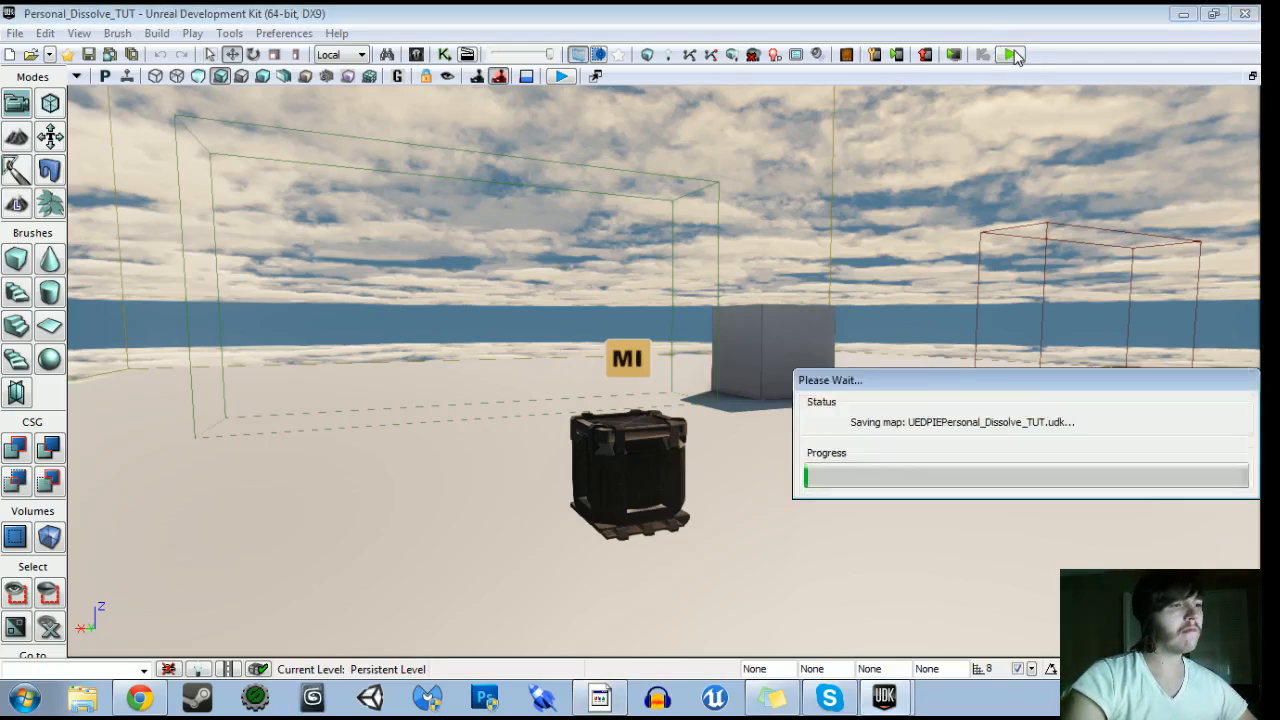
key(w)
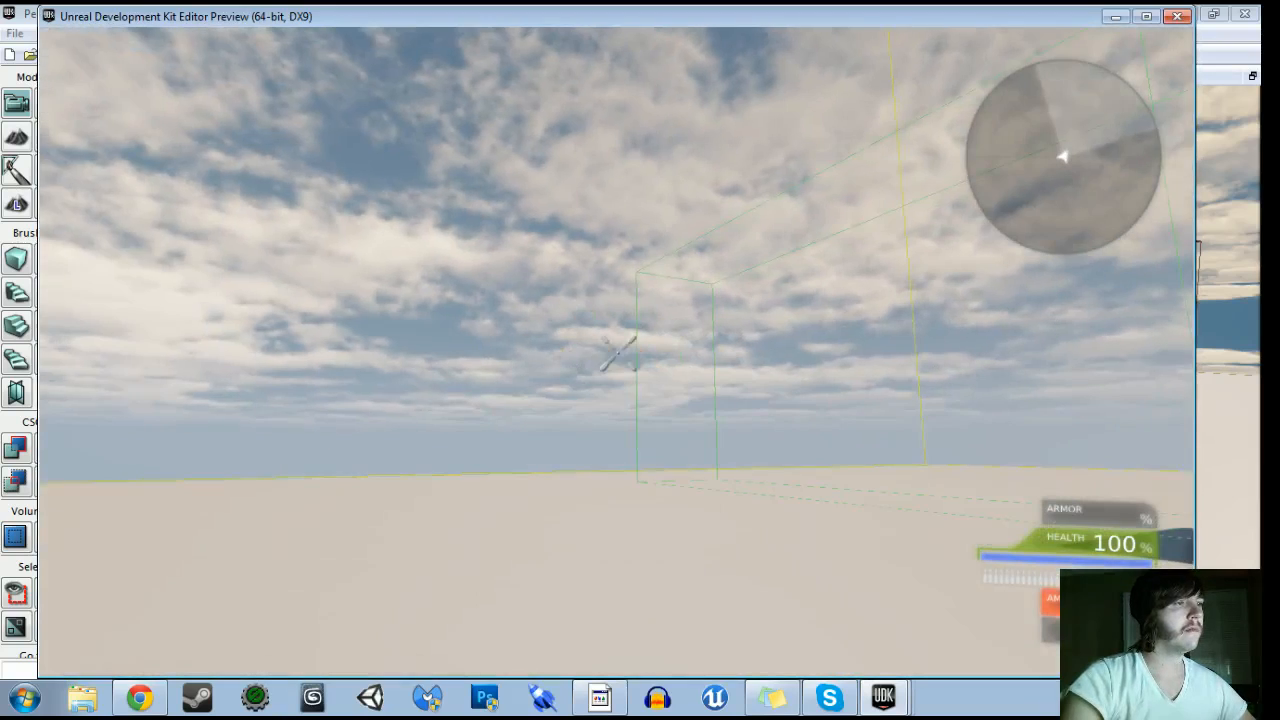
key(w)
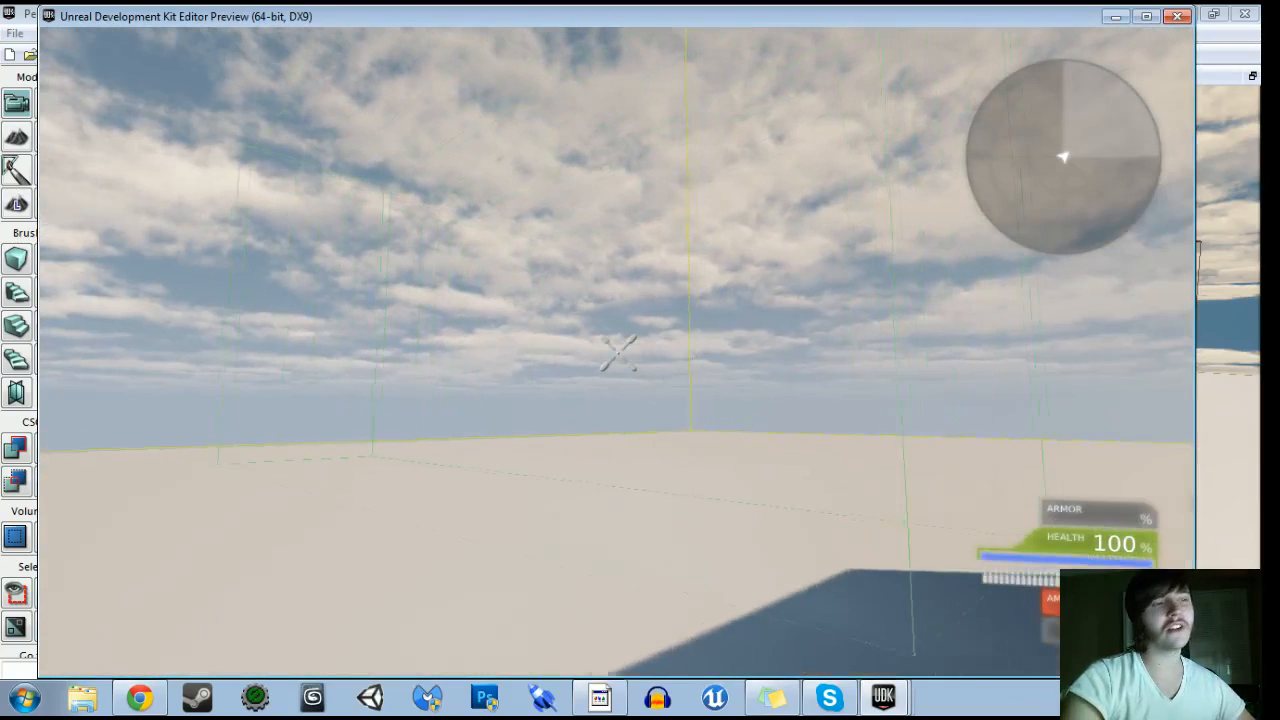
key(Escape)
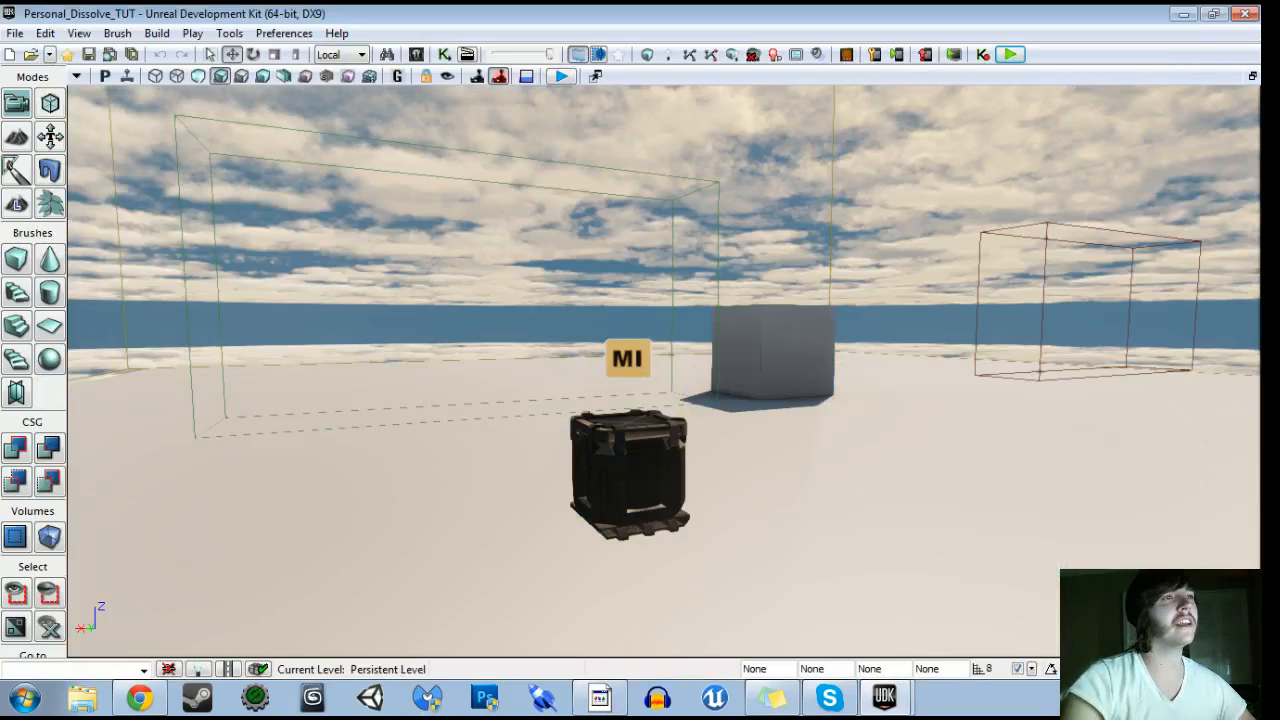
Playtest the level again, grab the crate and launch it away, and return to the editor
click(1010, 54)
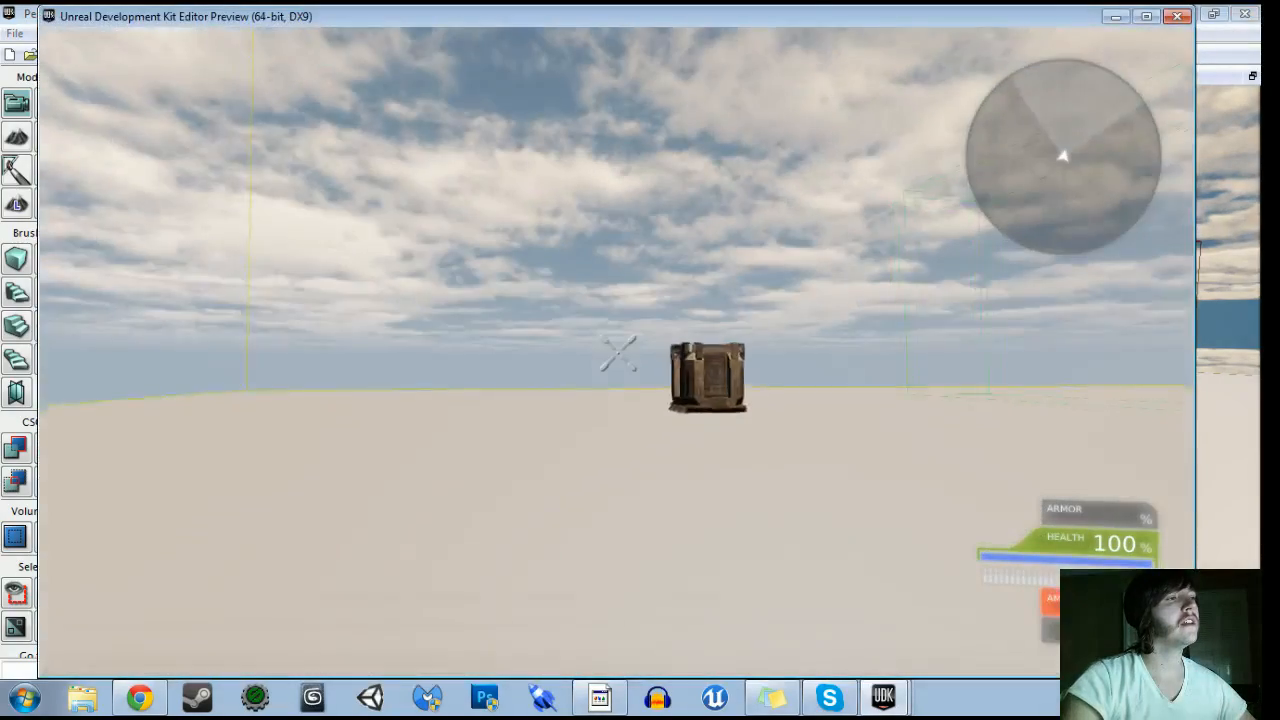
key(w)
right_click(618, 353)
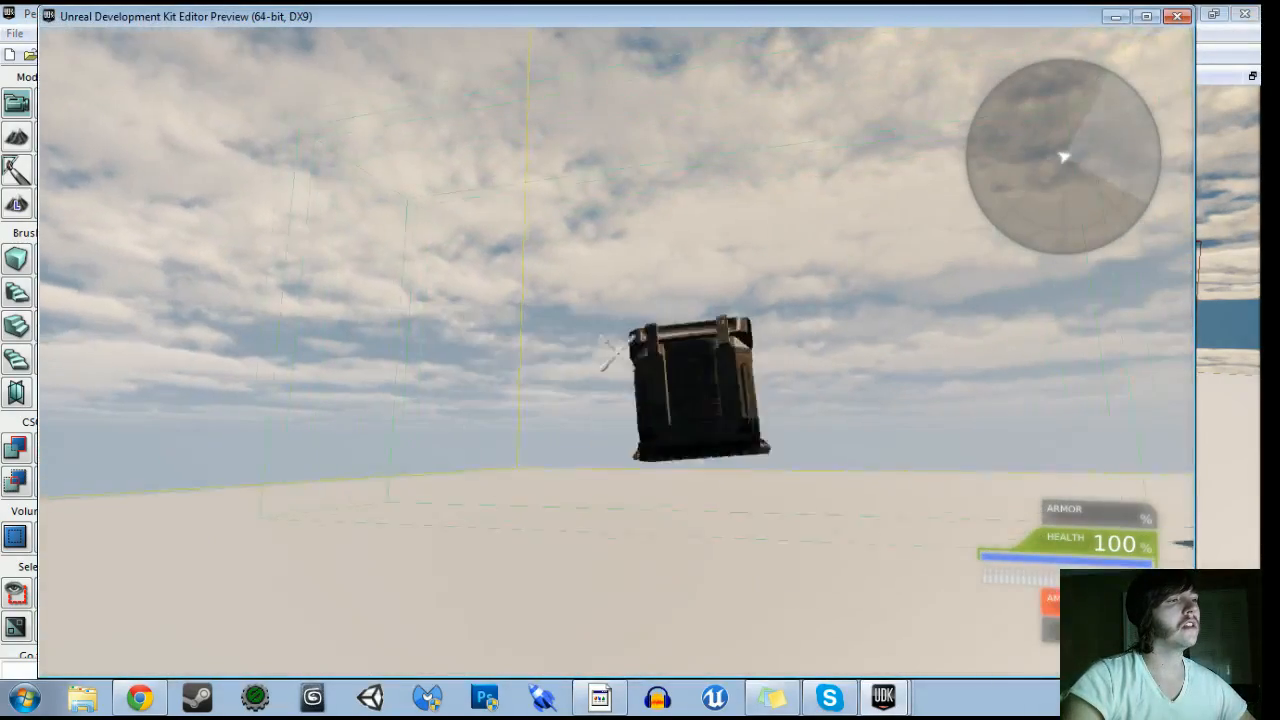
click(618, 353)
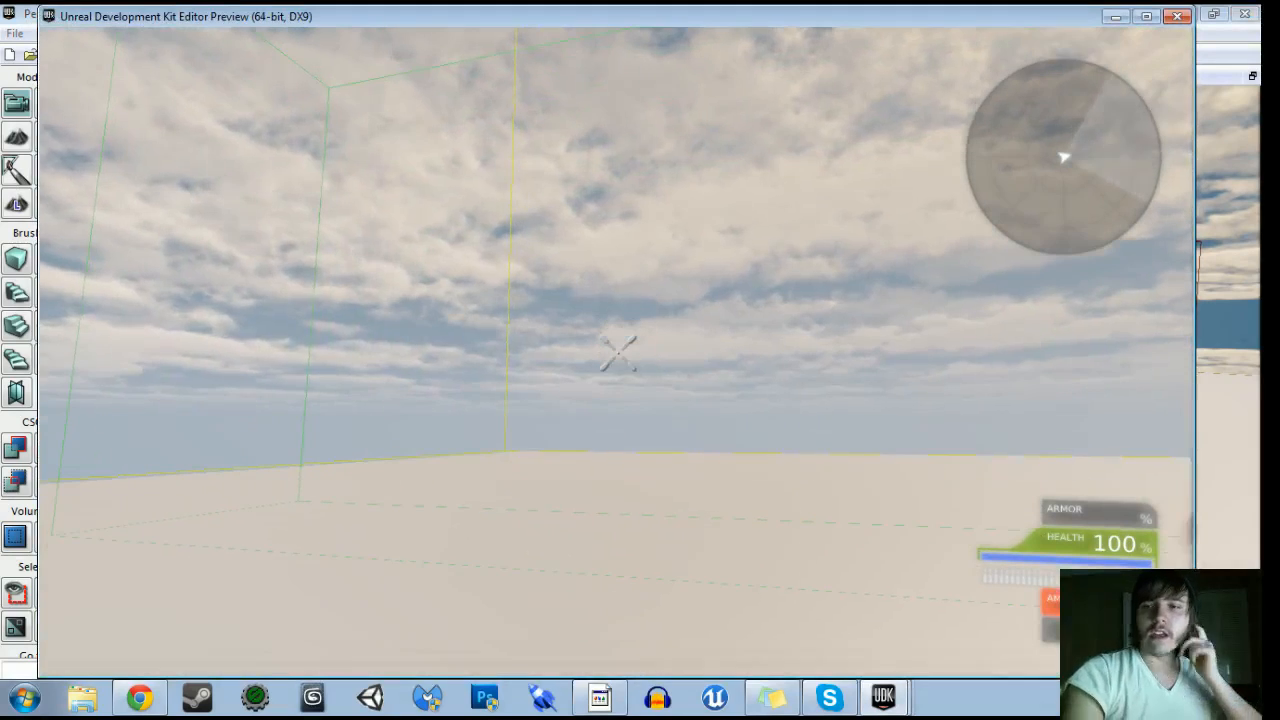
key(Escape)
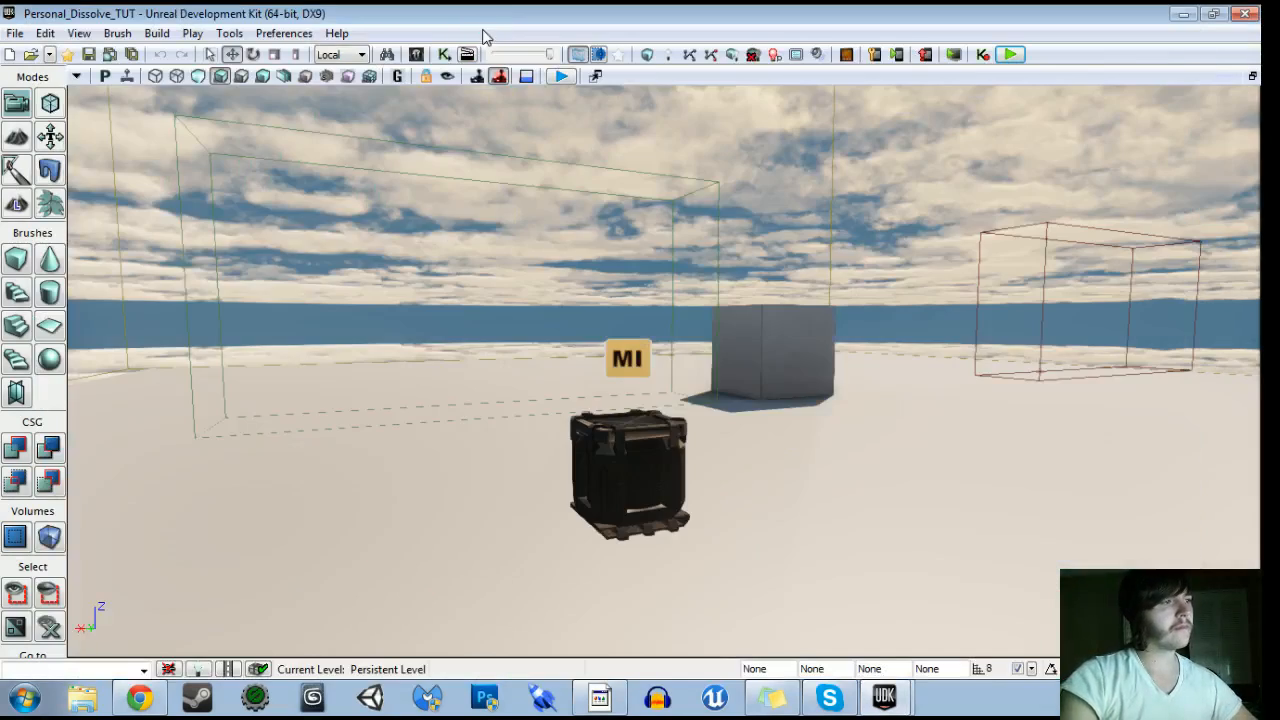
Delete all nodes from the level's Kismet sequence and close the Kismet editor
drag(663, 371, 655, 300)
click(445, 54)
scroll(340, 210, down, 3)
ctrl+alt+drag(217, 200, 454, 383)
key(Delete)
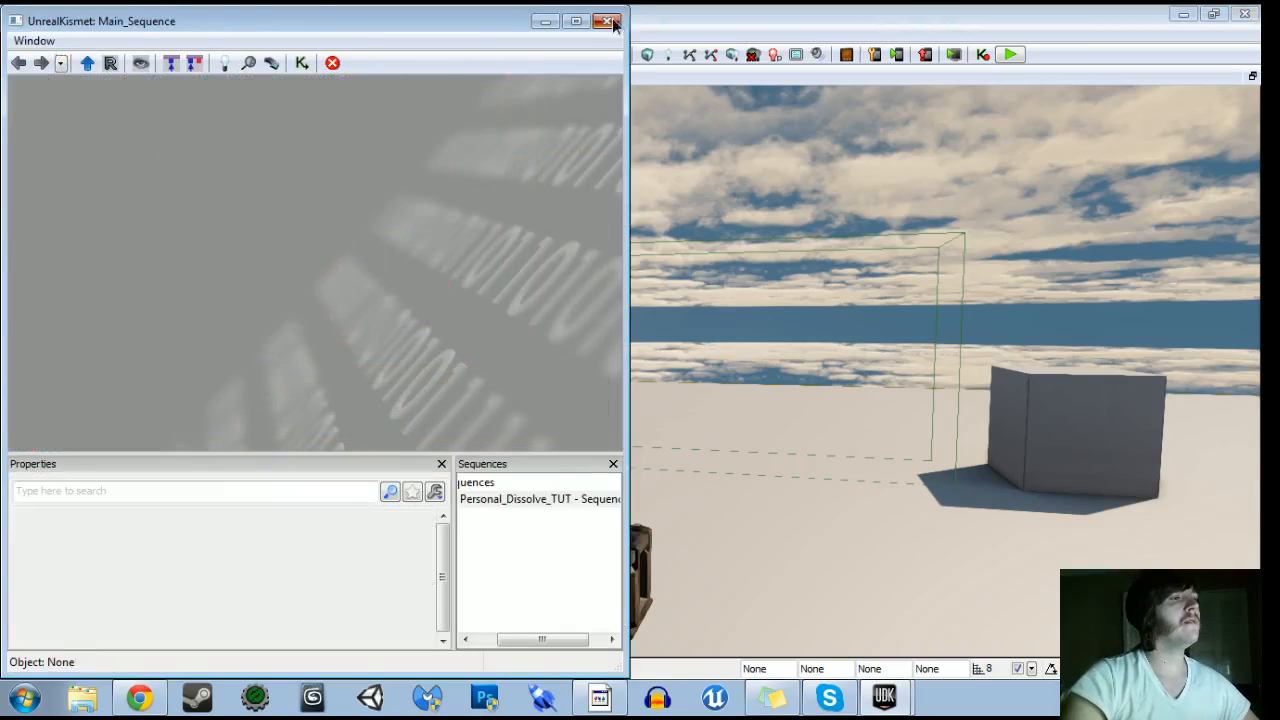
click(607, 20)
Delete the crate and the MI actor from the level
click(626, 400)
key(Delete)
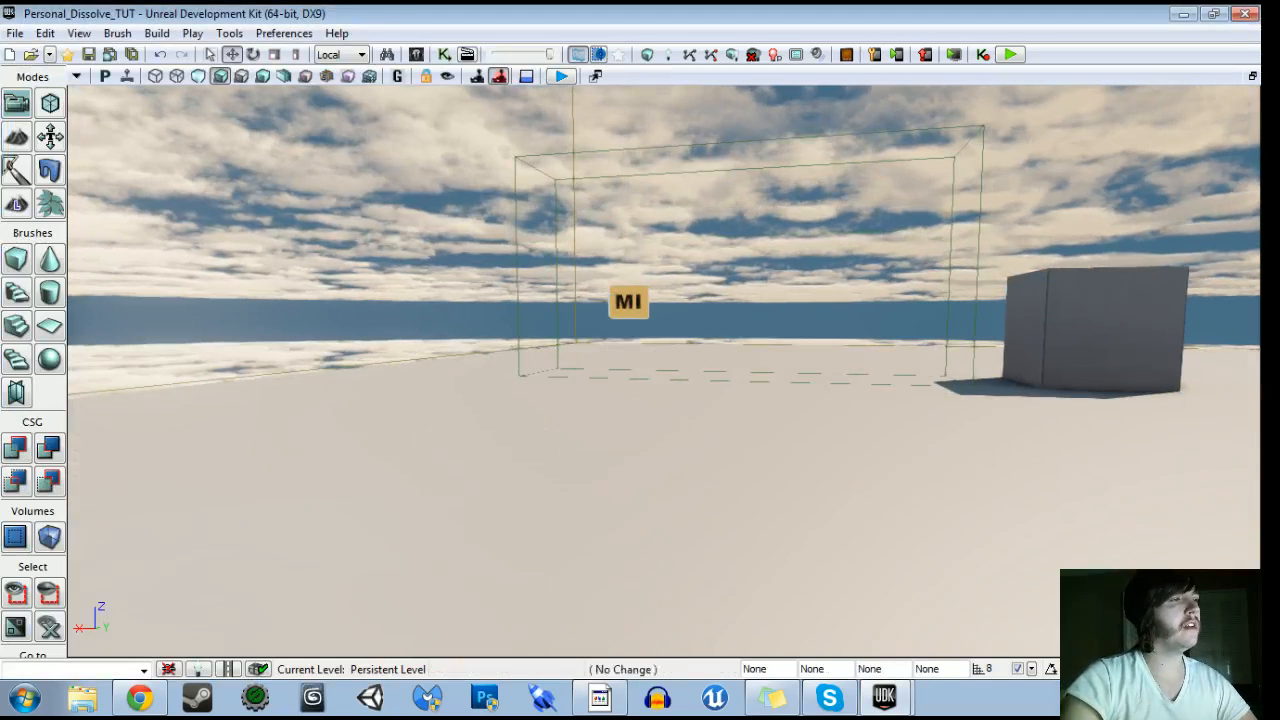
click(628, 302)
key(Delete)
Delete the green wireframe volume from the level
middle_drag(628, 302, 644, 369)
drag(644, 369, 644, 360)
click(644, 360)
key(Delete)
key(ctrl+z)
click(654, 360)
key(Delete)
drag(654, 360, 765, 355)
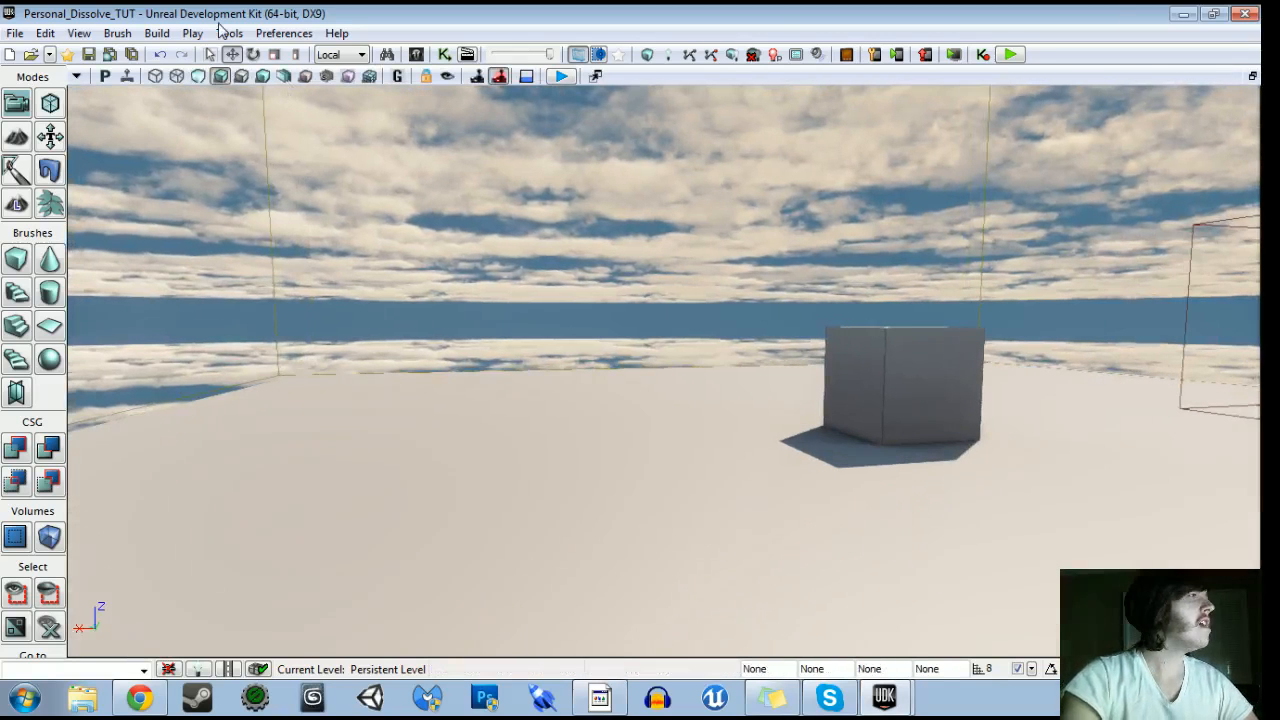
Look up the Kill Z setting in the World Properties by searching for "kill", leaving its value as it is
click(76, 33)
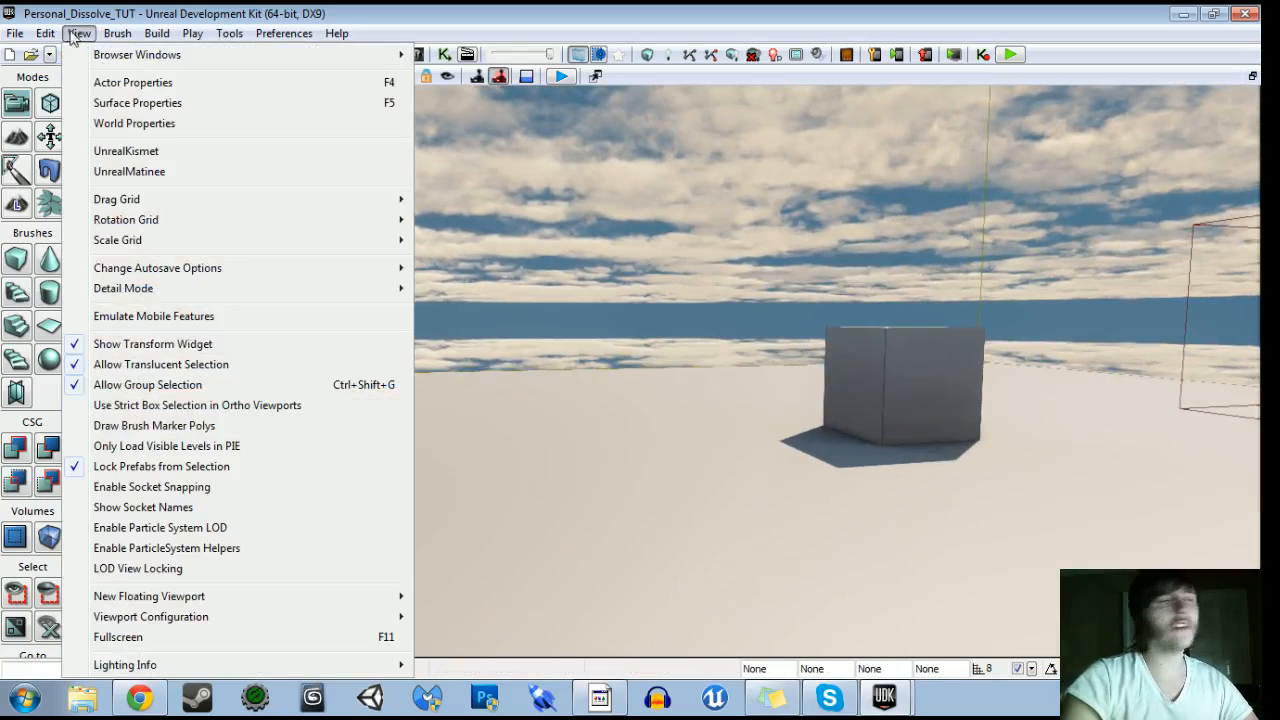
click(143, 124)
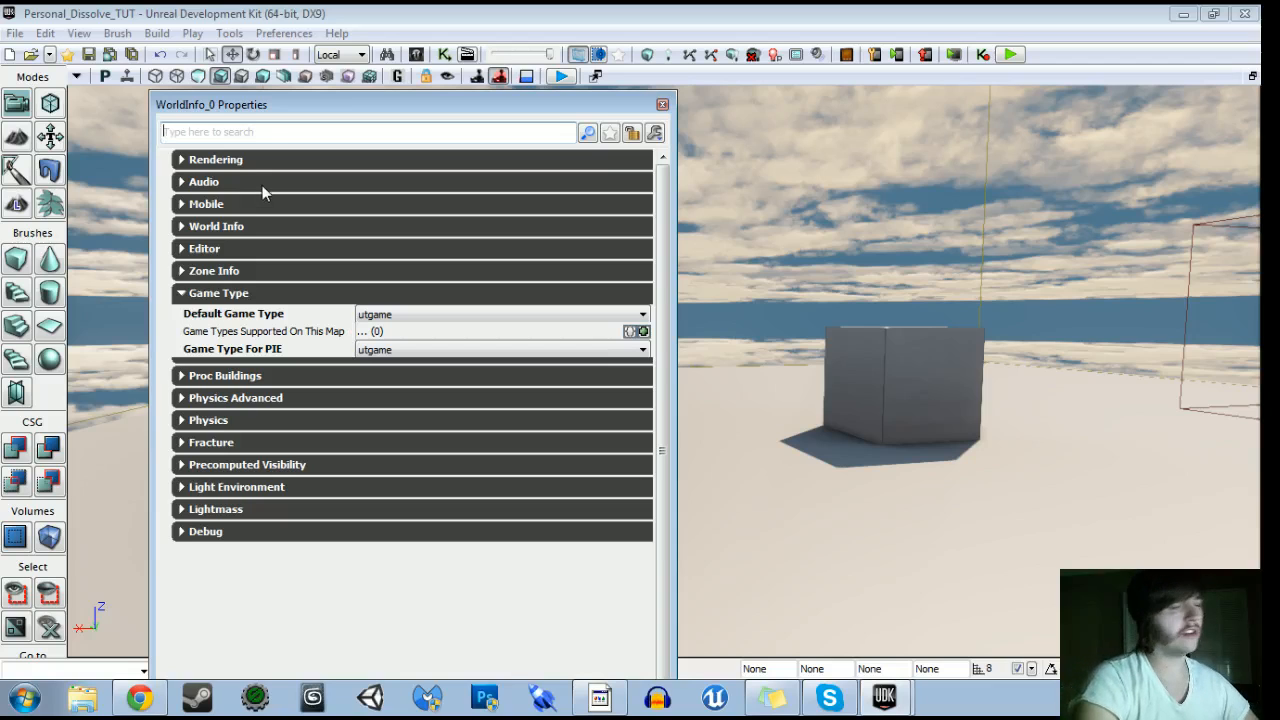
text(kill)
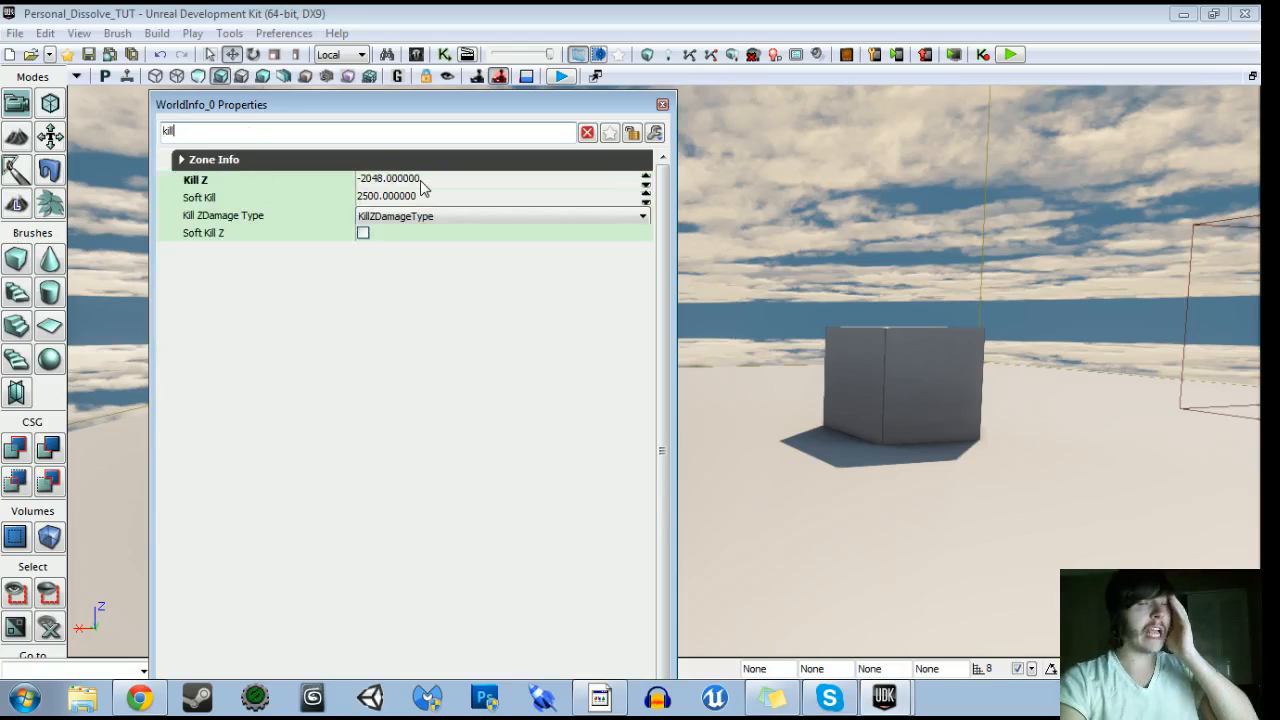
click(420, 180)
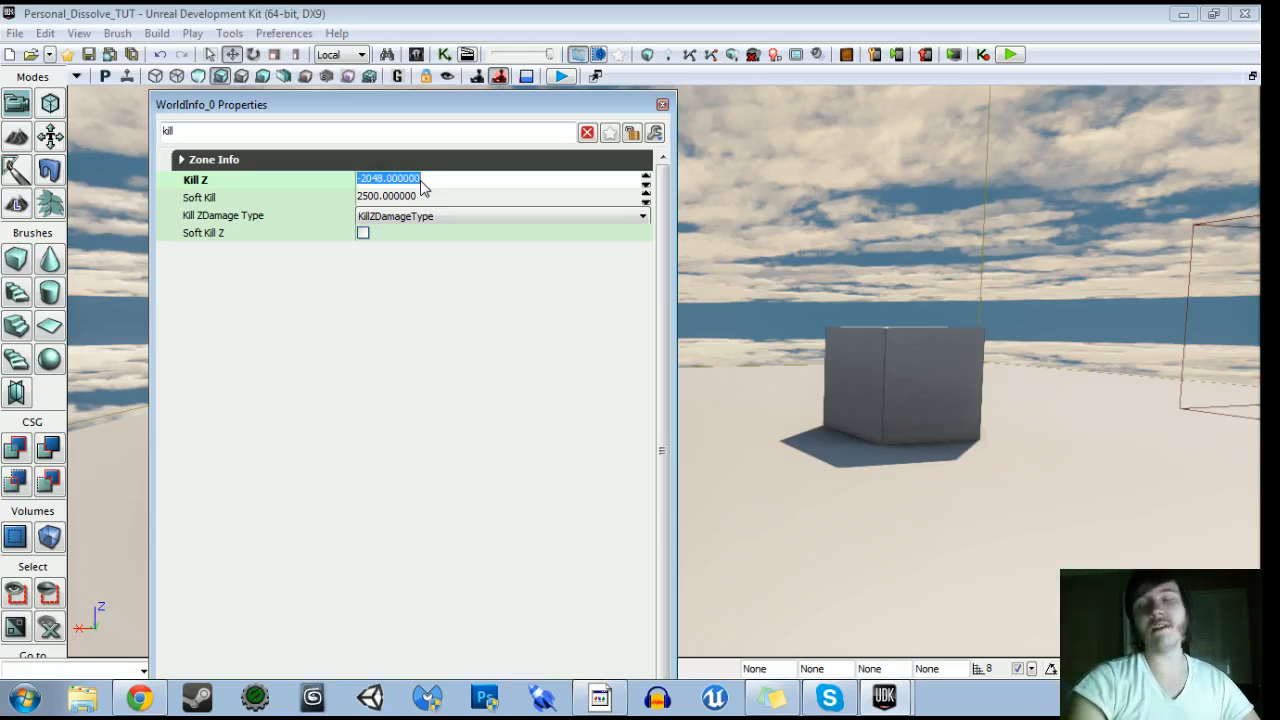
click(662, 104)
Start a new material asset in the PhysicsLevelMaterials package, under the Materials group
mouse_move(663, 371)
mouse_down()
mouse_move(760, 420)
mouse_move(765, 400)
mouse_up()
right_drag(765, 400, 730, 450)
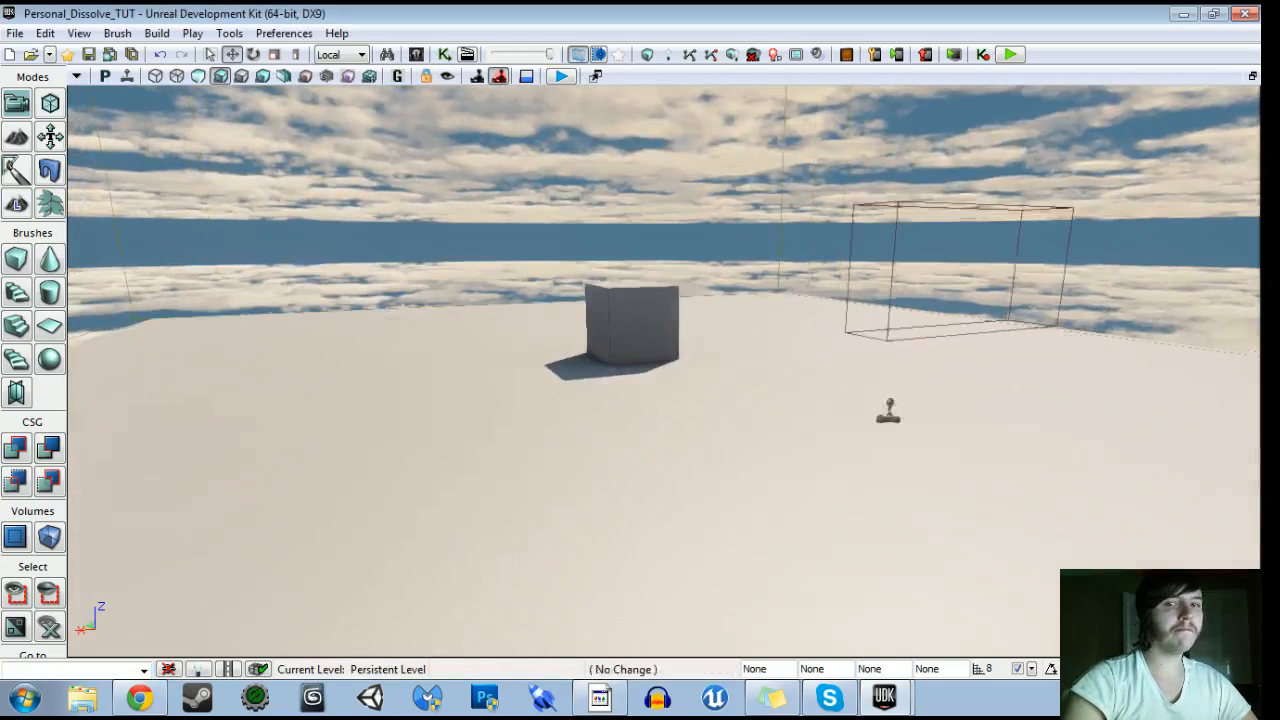
drag(730, 450, 730, 390)
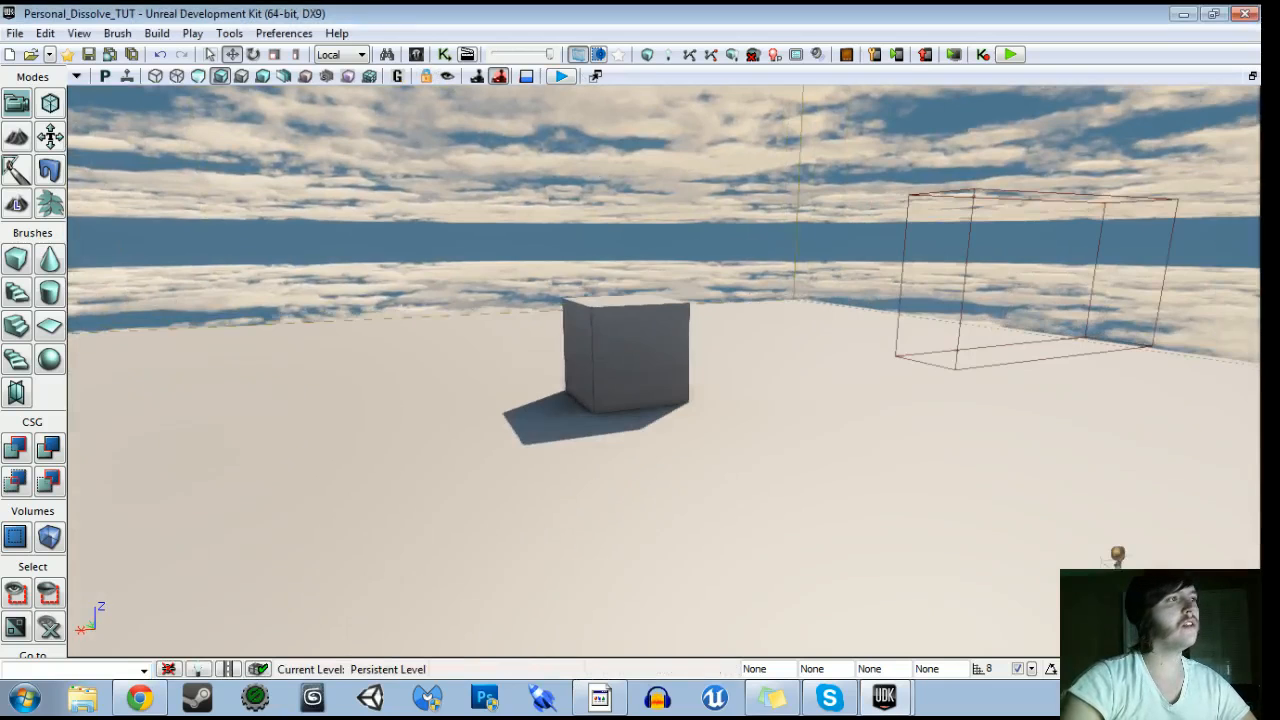
click(416, 54)
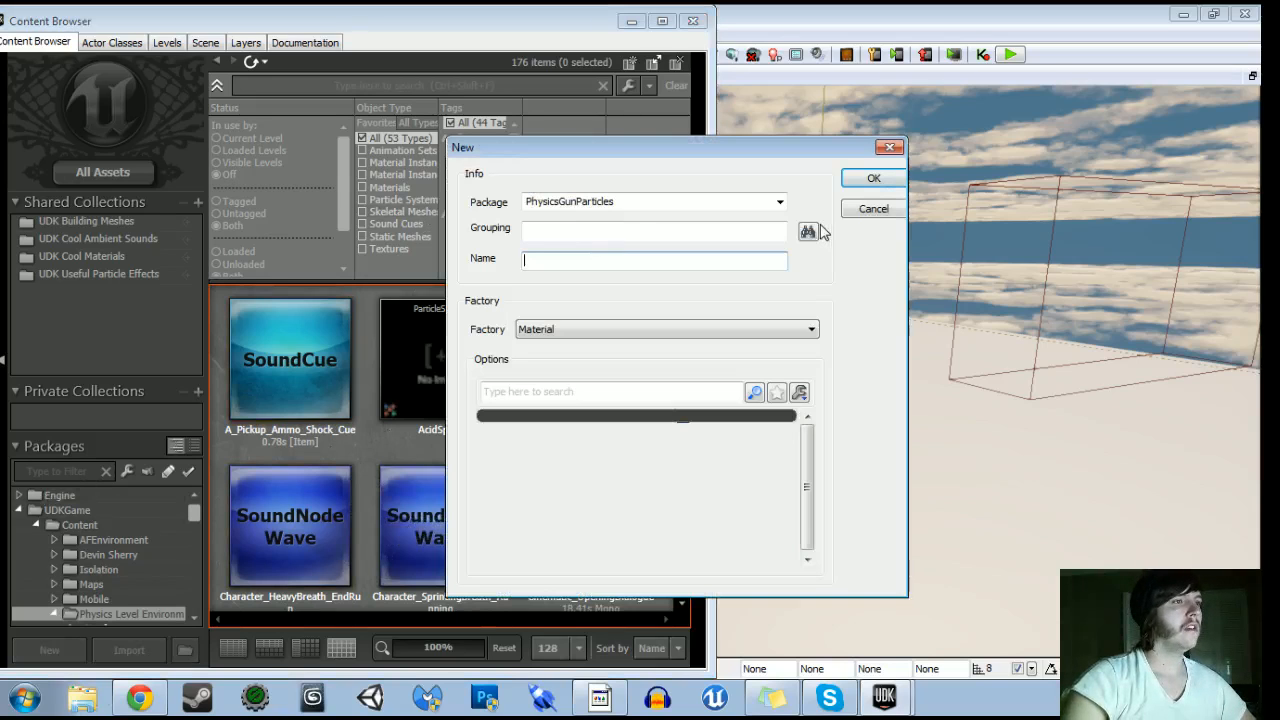
click(780, 201)
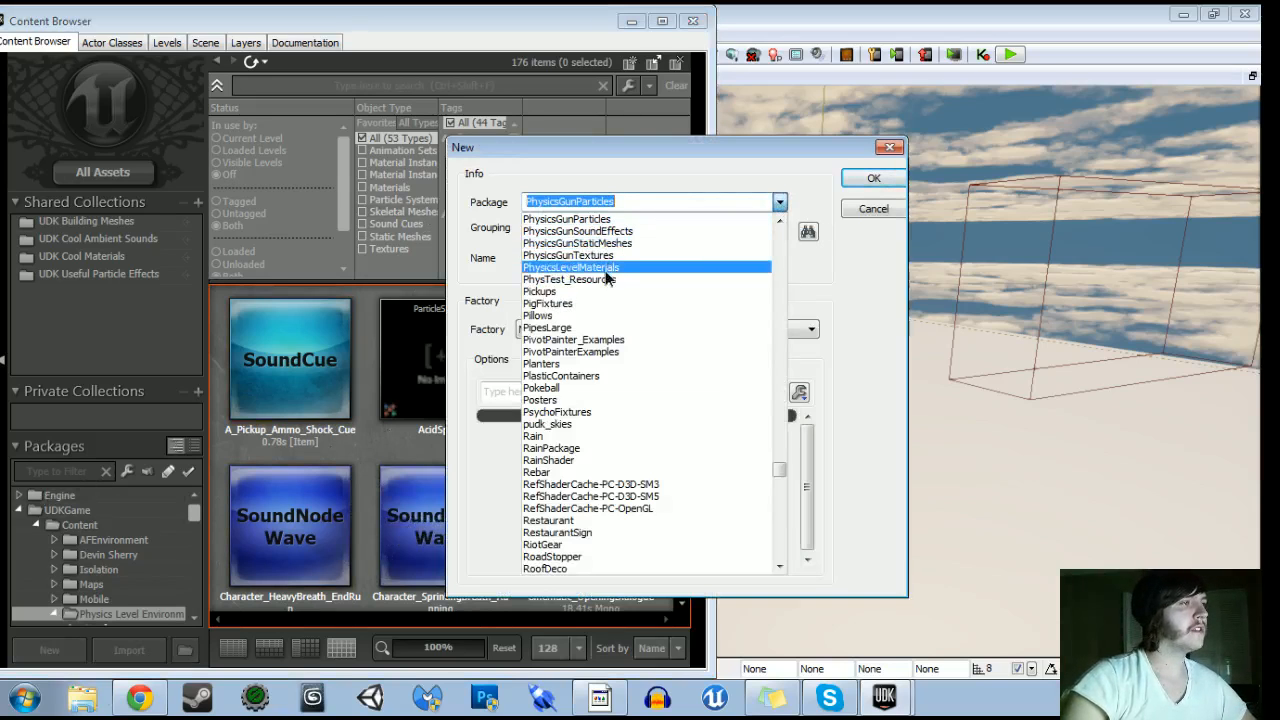
click(612, 268)
click(808, 232)
click(528, 214)
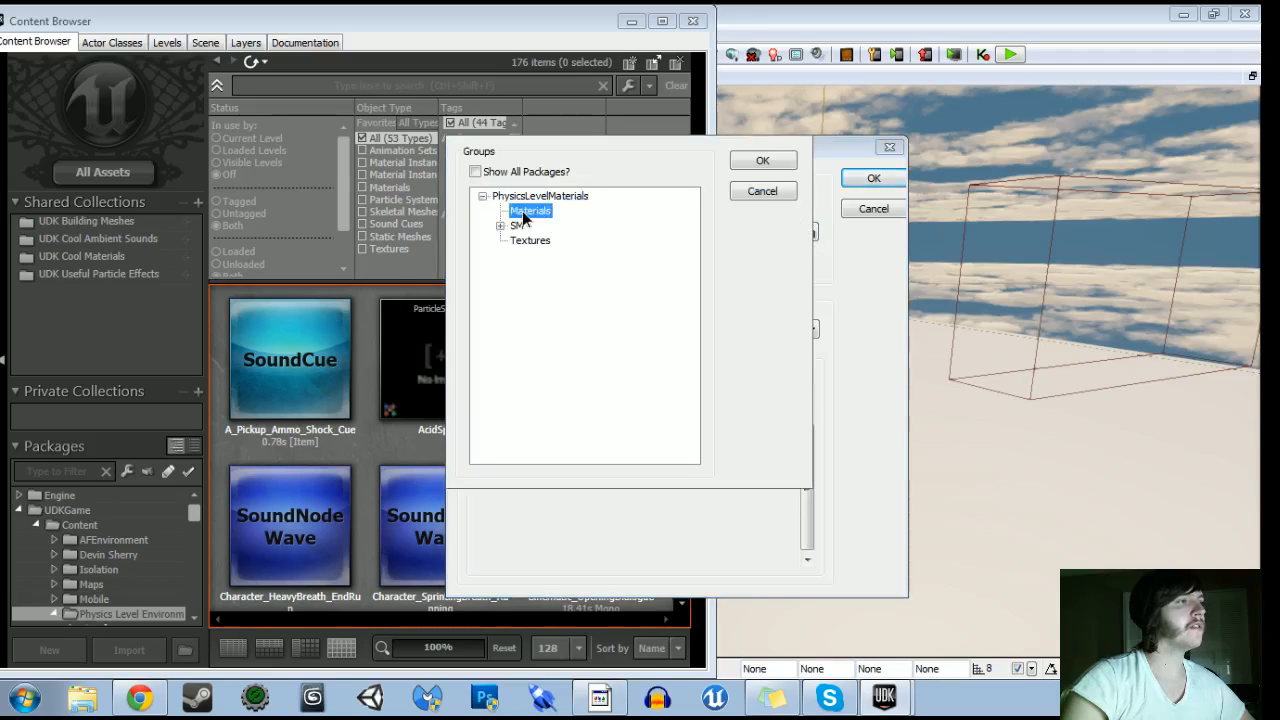
click(766, 161)
Name the material MAT_Dissolve_Example, create it, and maximize its material editor
text(MAT_)
text(Dis)
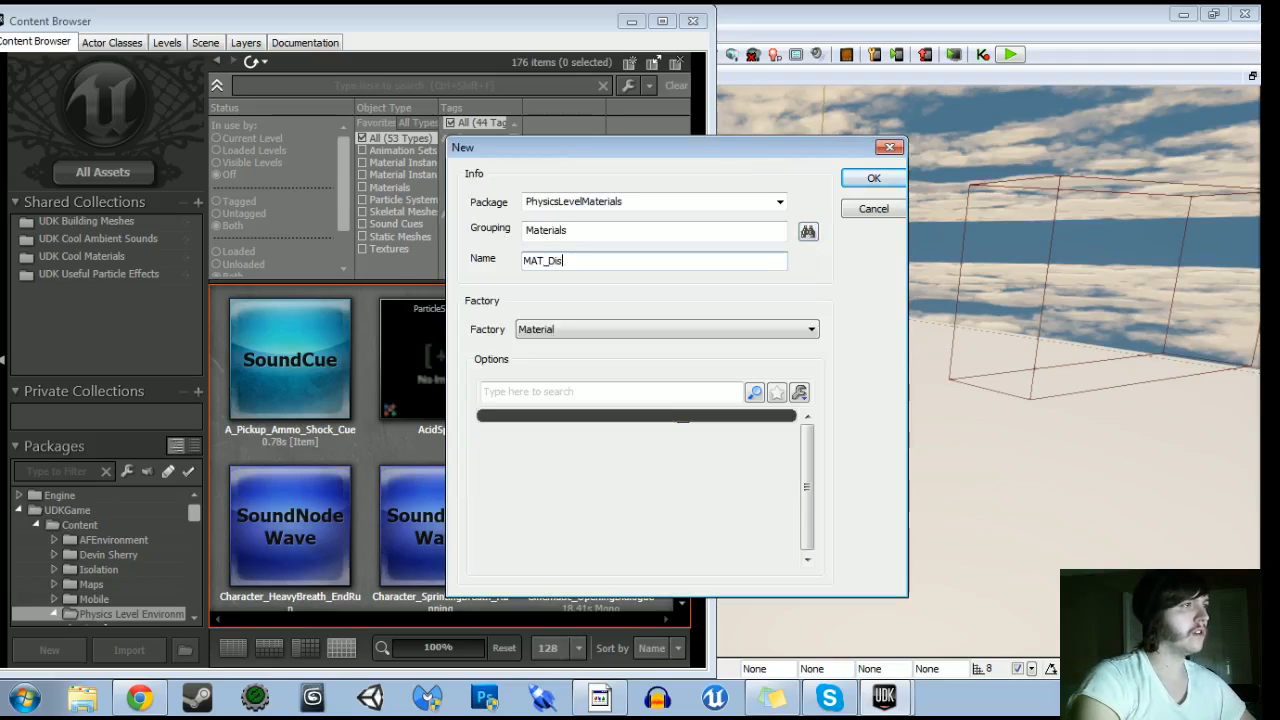
text(solve_Example)
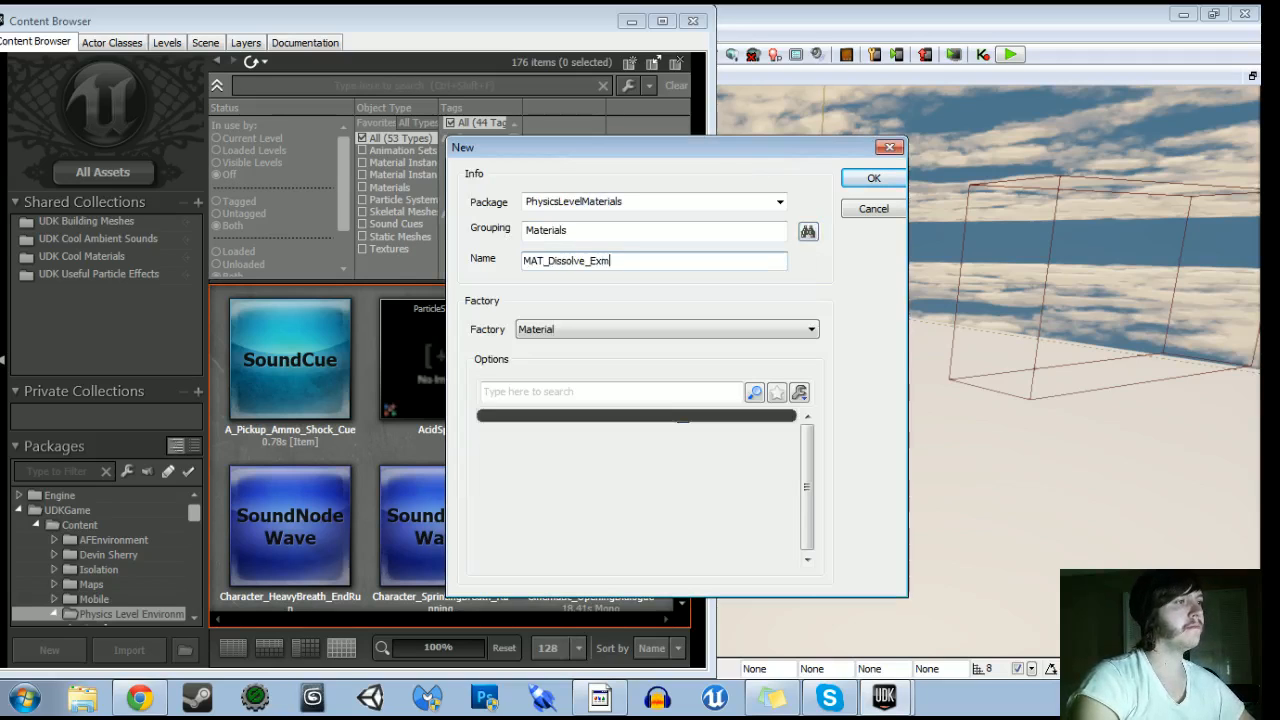
key(Return)
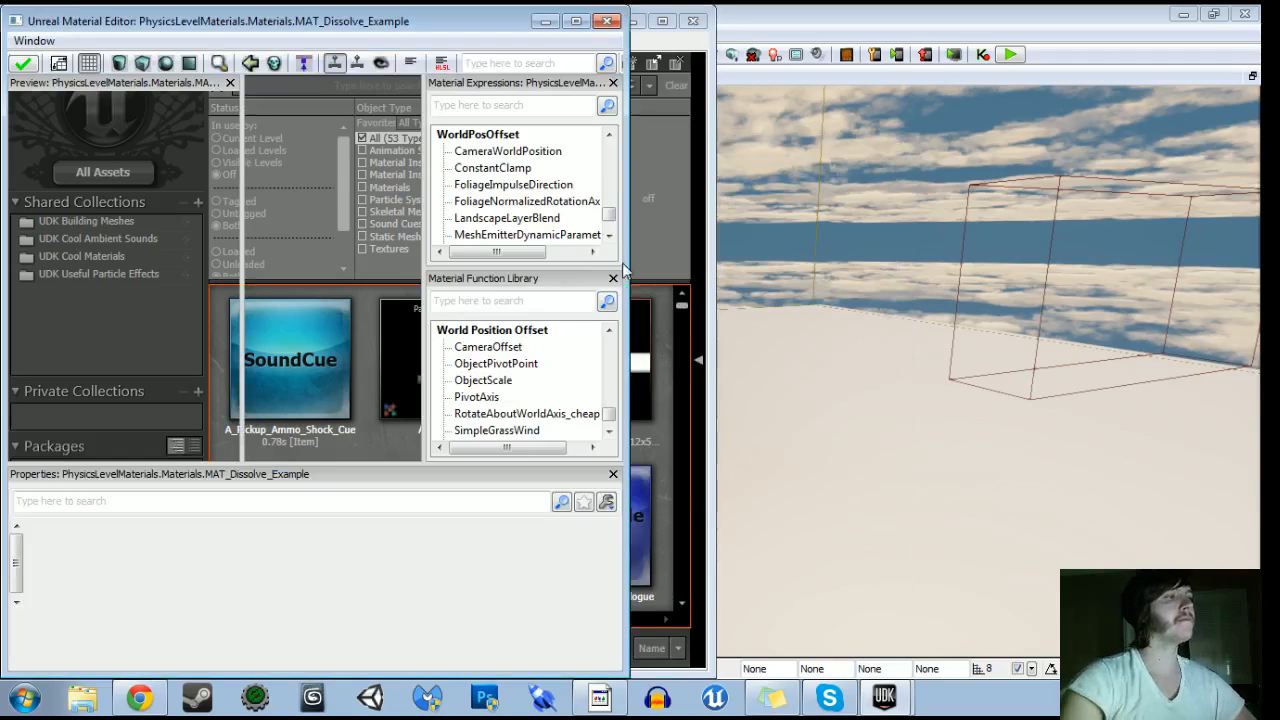
click(576, 21)
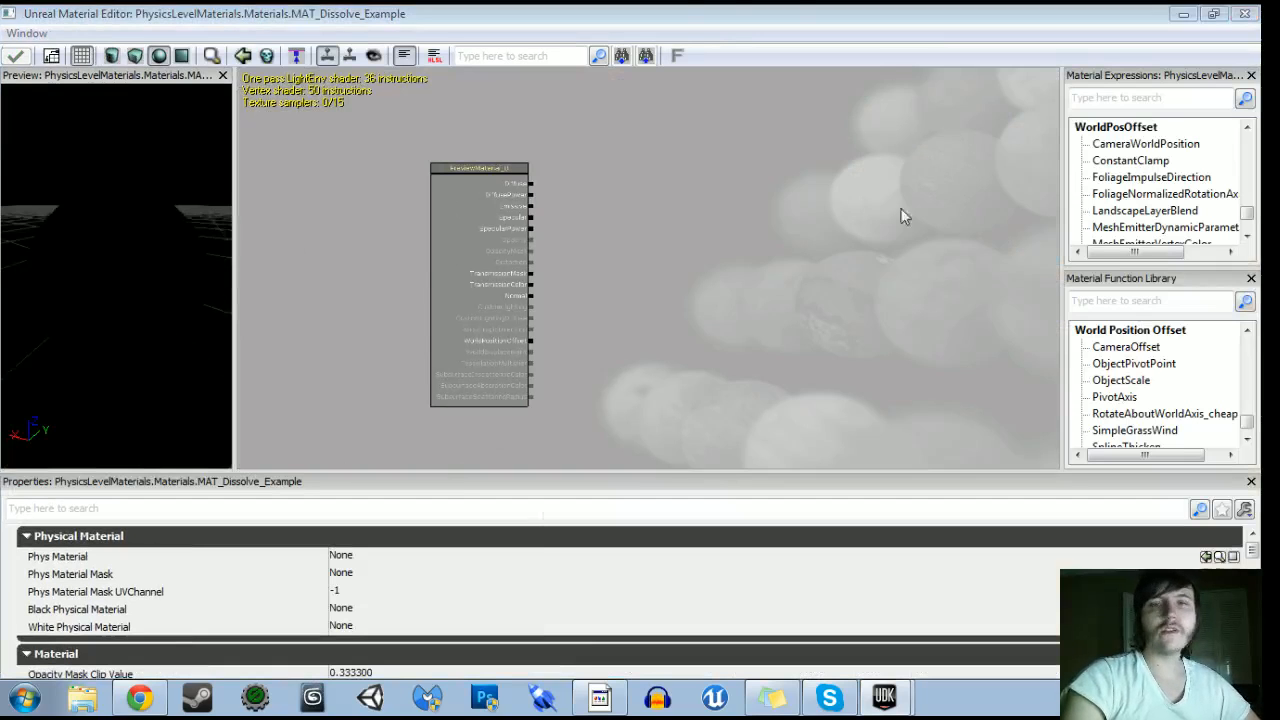
Set the material editor aside and search the UDKGame packages for "cloud", showing only textures
click(1166, 22)
click(1184, 14)
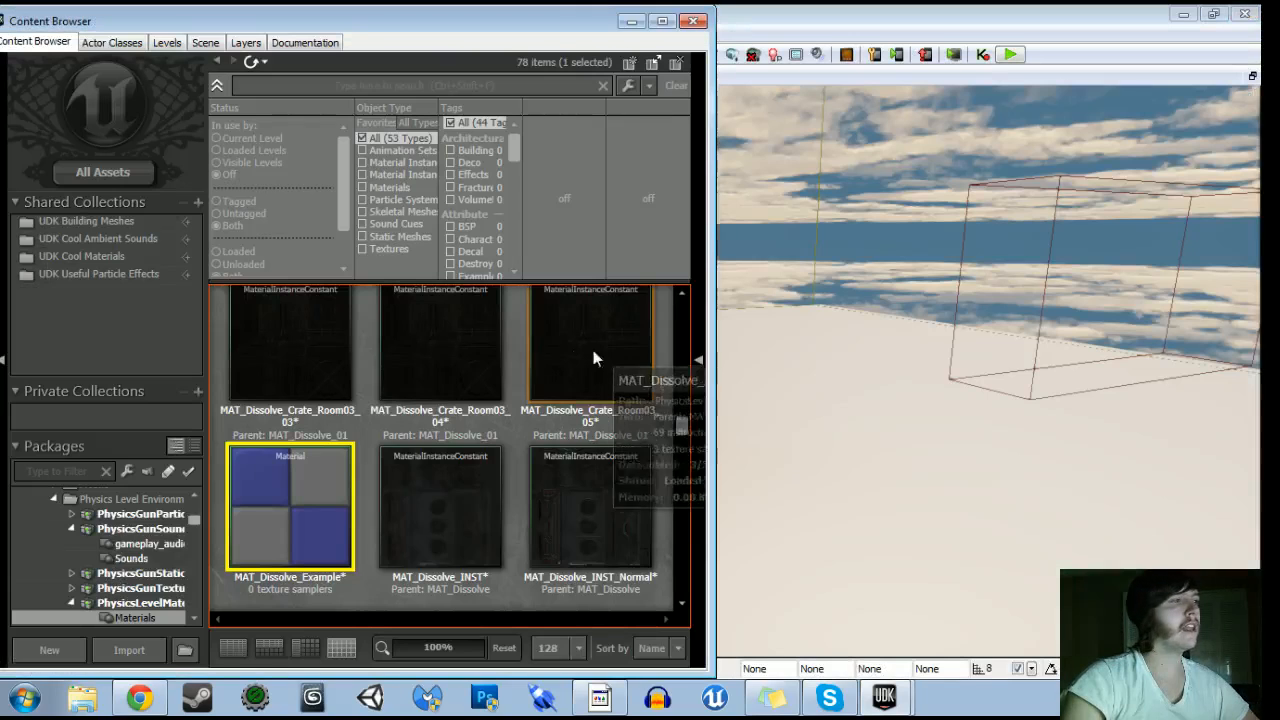
drag(195, 524, 198, 516)
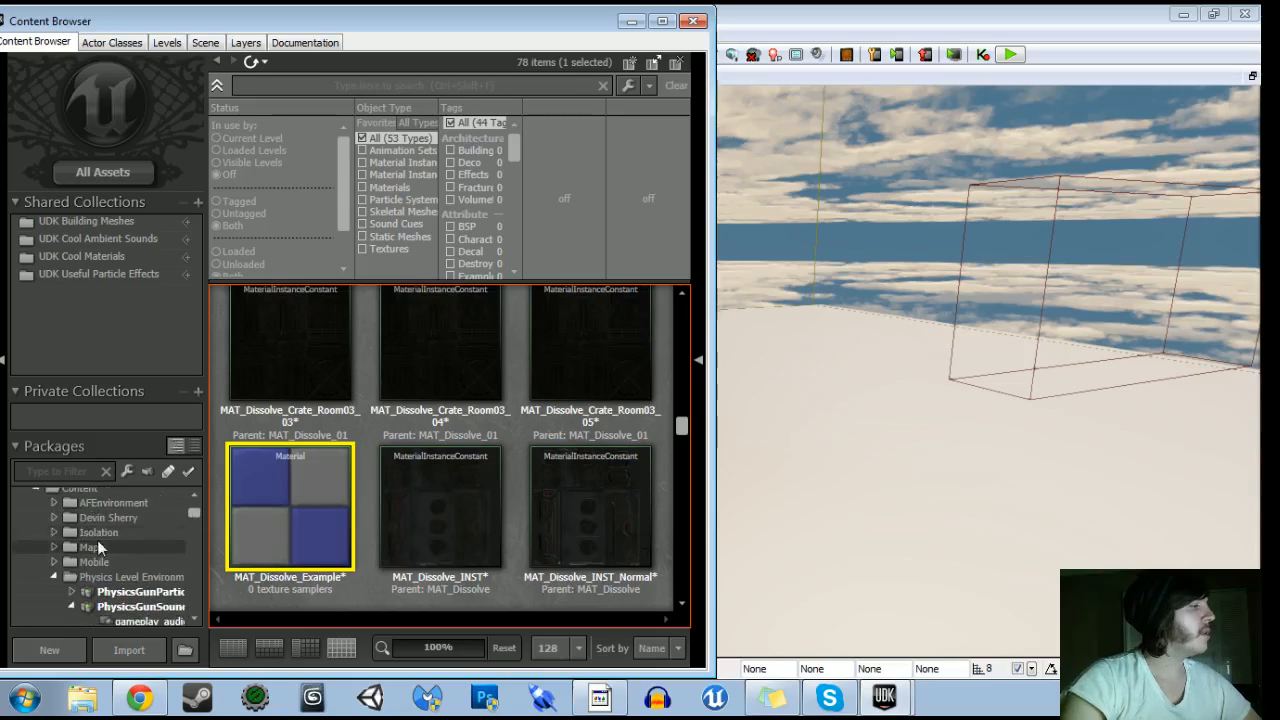
click(96, 495)
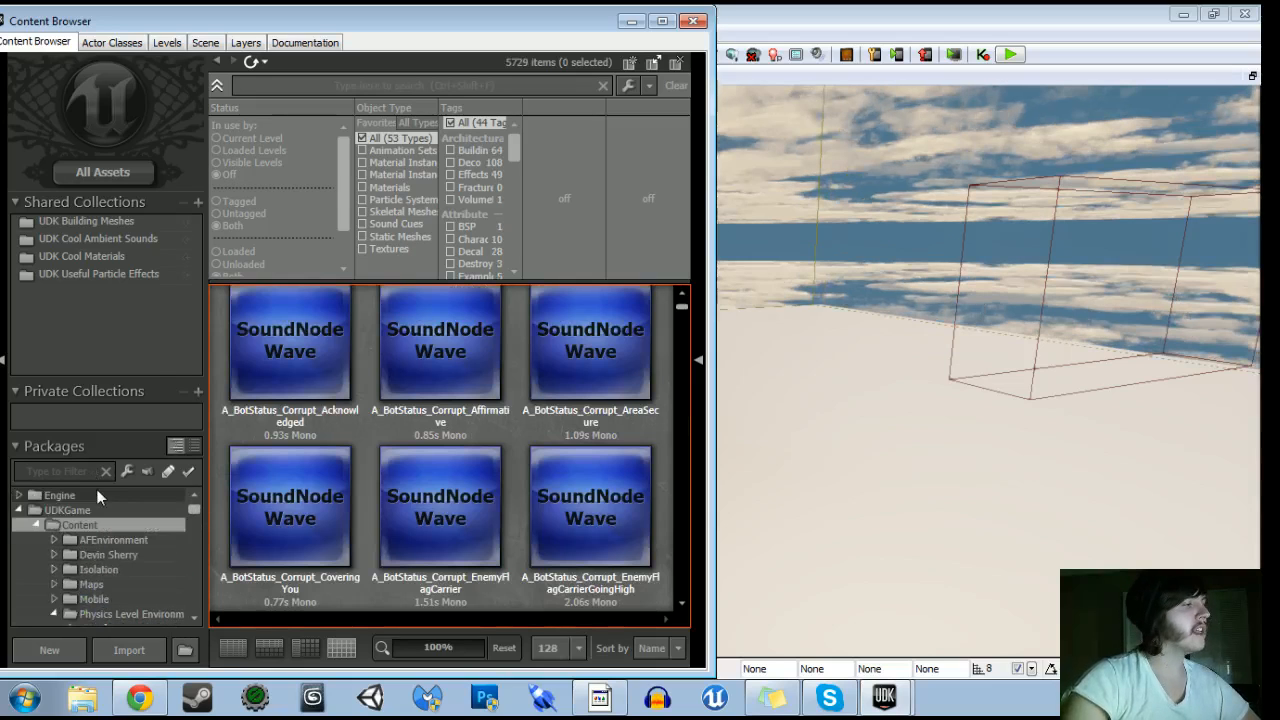
click(86, 509)
click(293, 85)
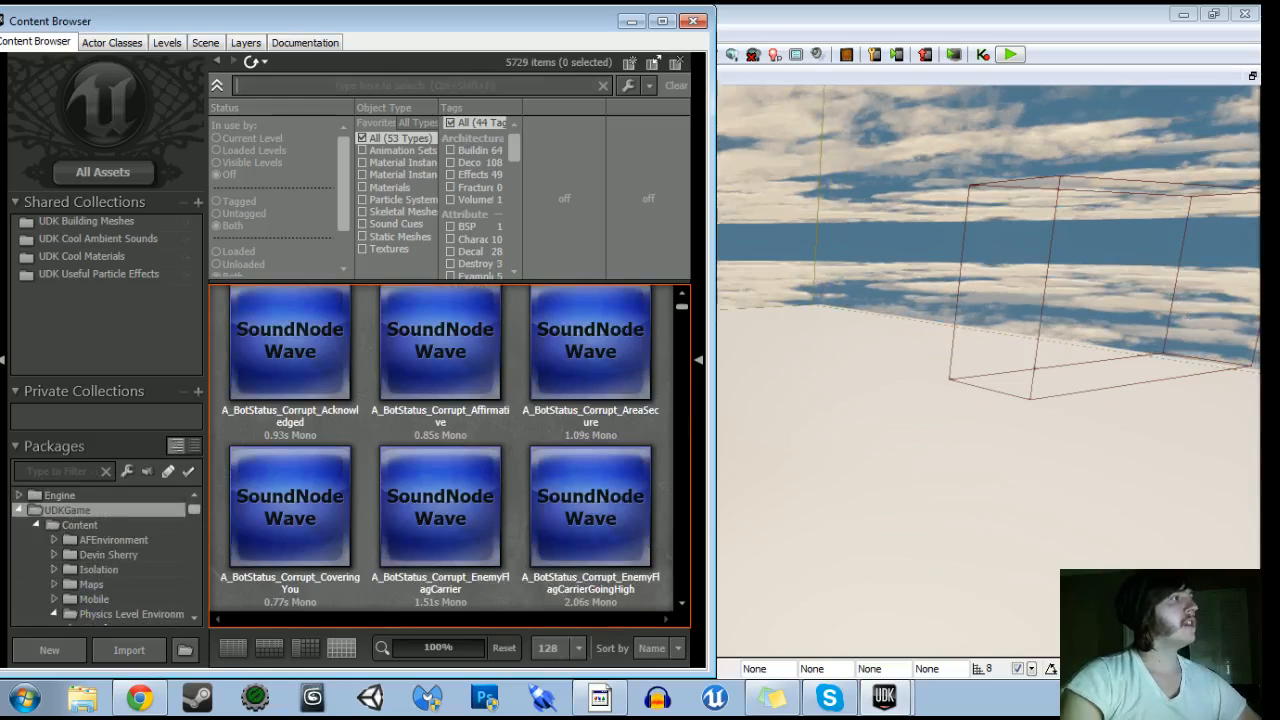
text(cloud)
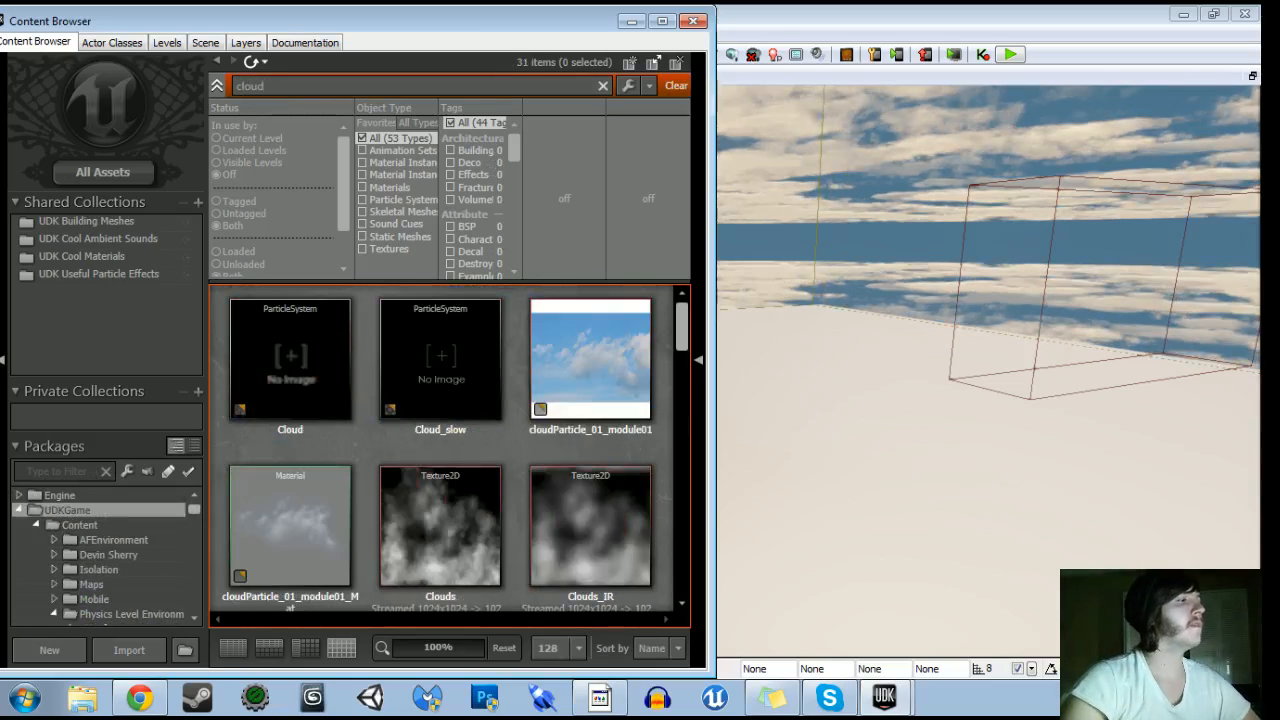
click(361, 249)
scroll(290, 450, down, 3)
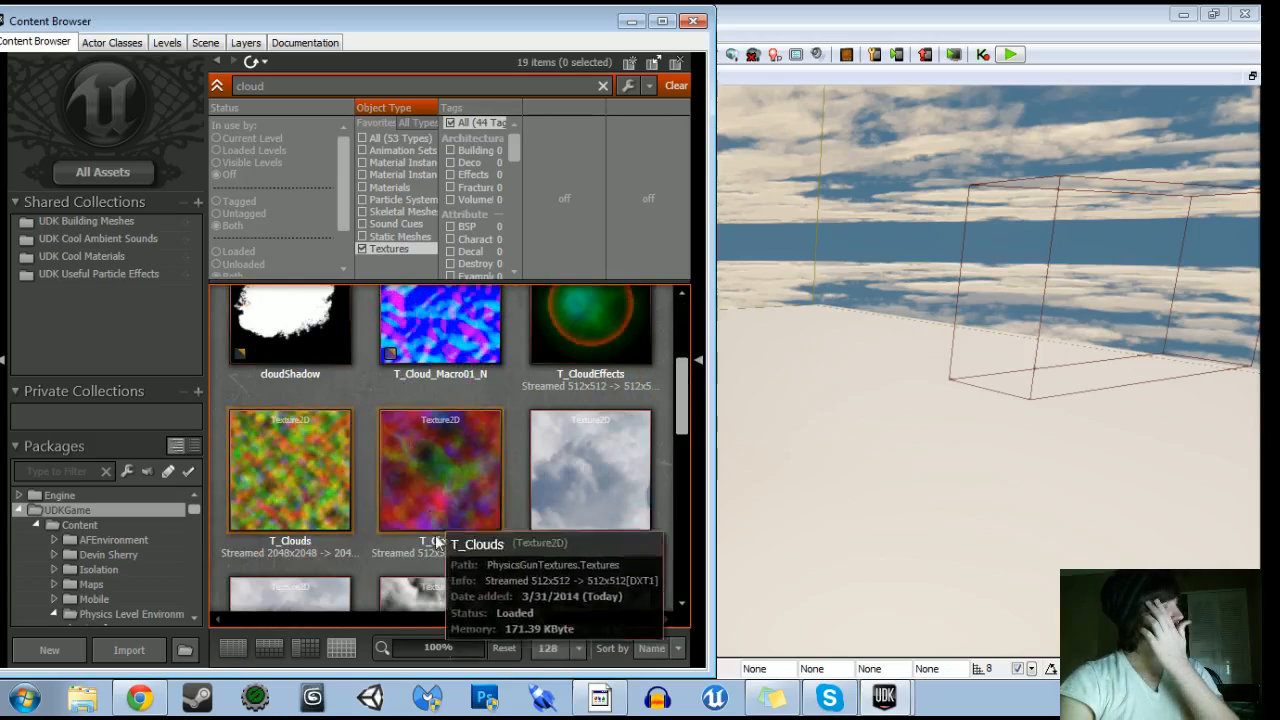
Select the 2048x2048 T_Clouds texture, close the Content Browser, and bring back the MAT_Dissolve_Example material editor
click(283, 508)
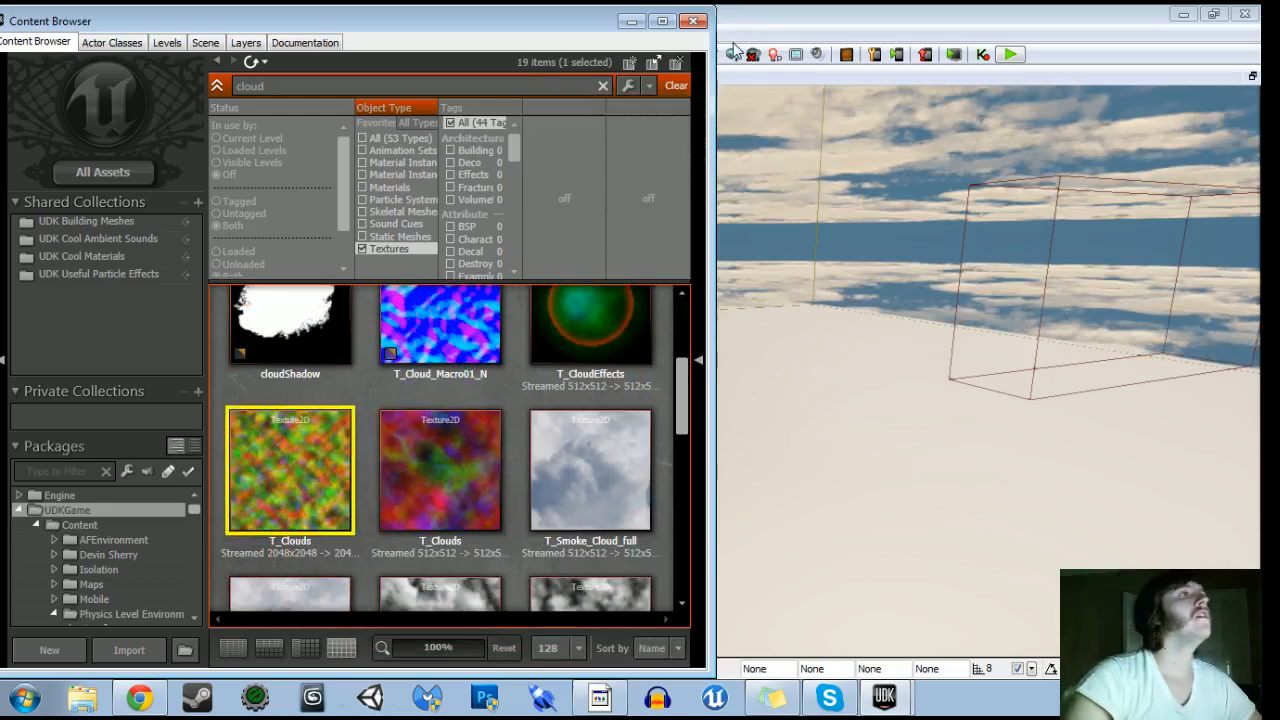
click(473, 528)
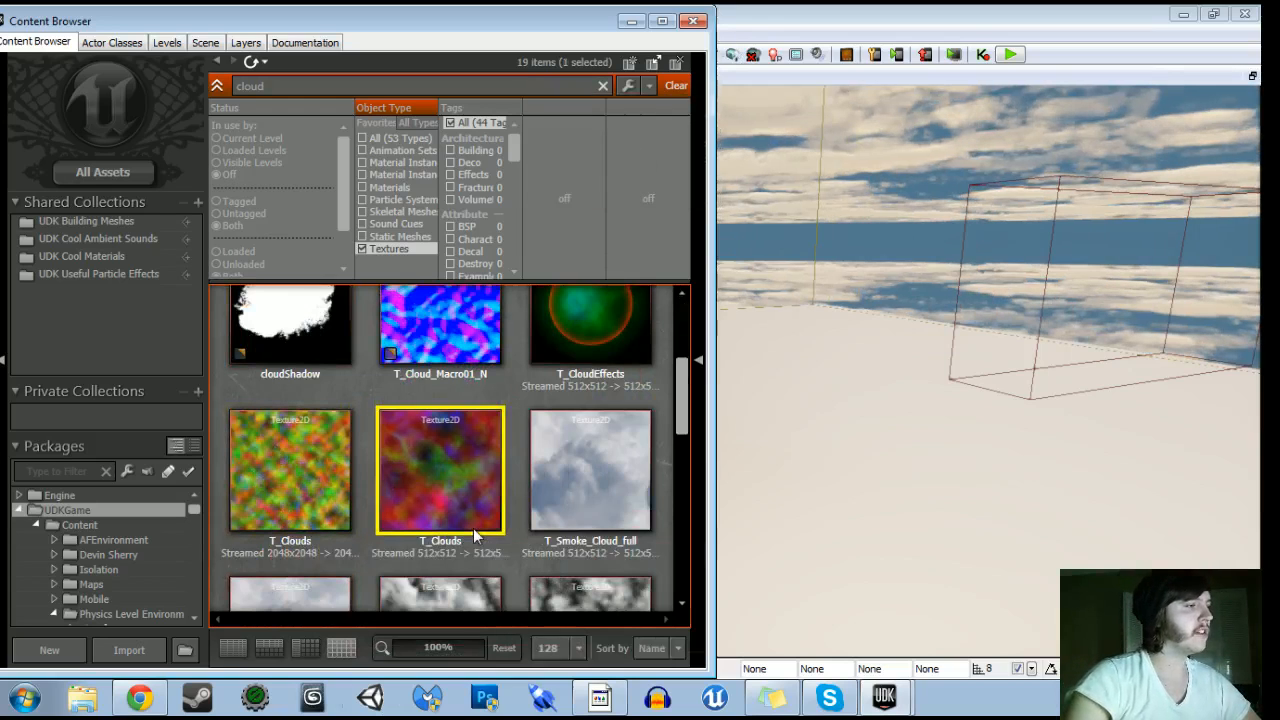
key(Left)
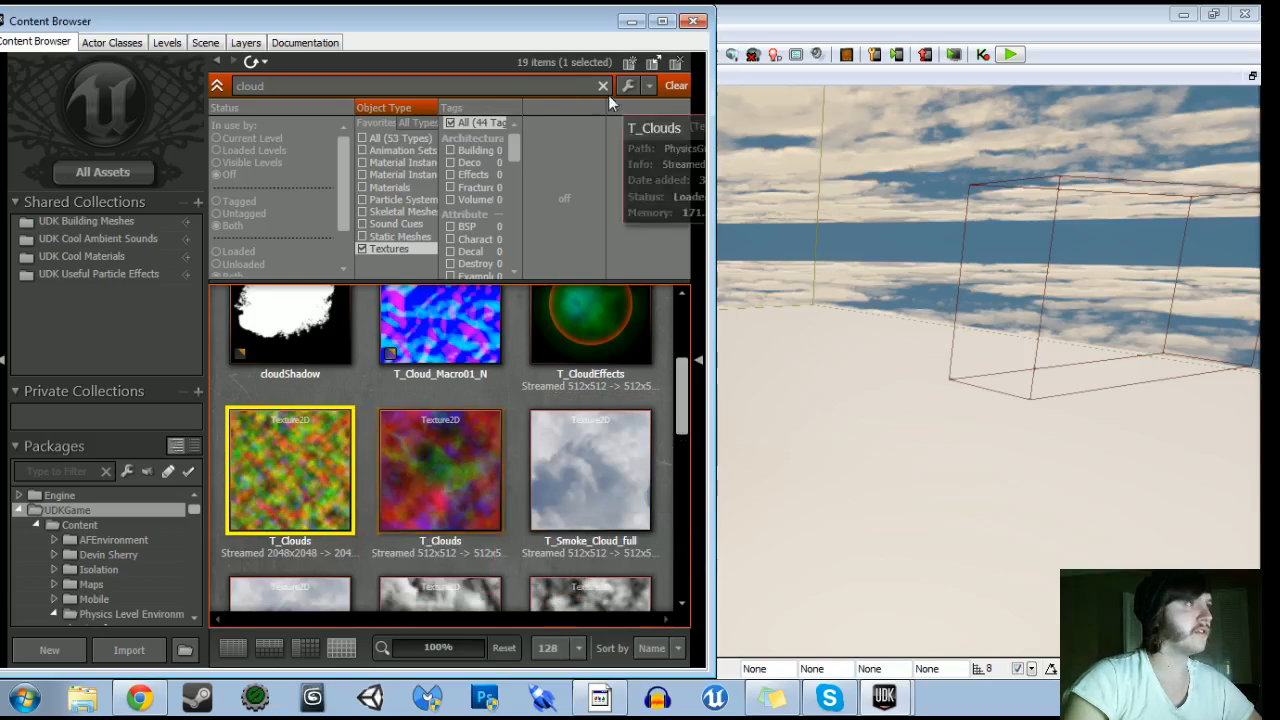
click(695, 22)
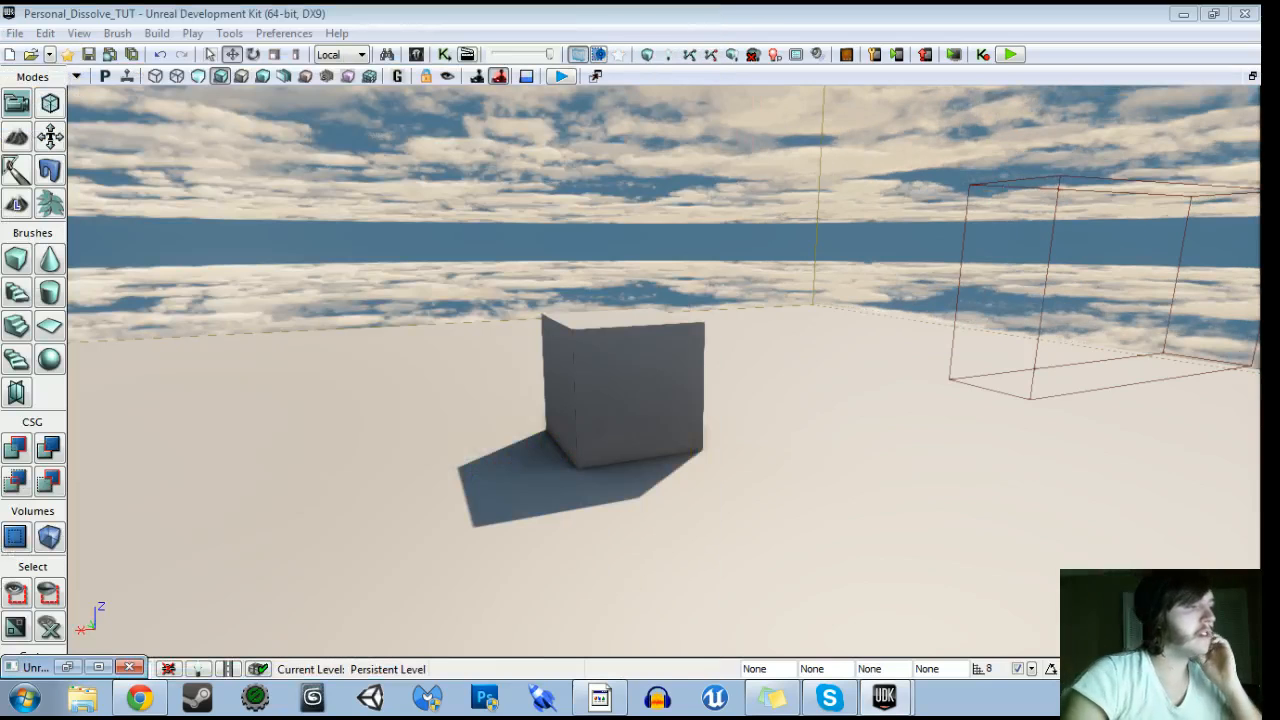
click(68, 667)
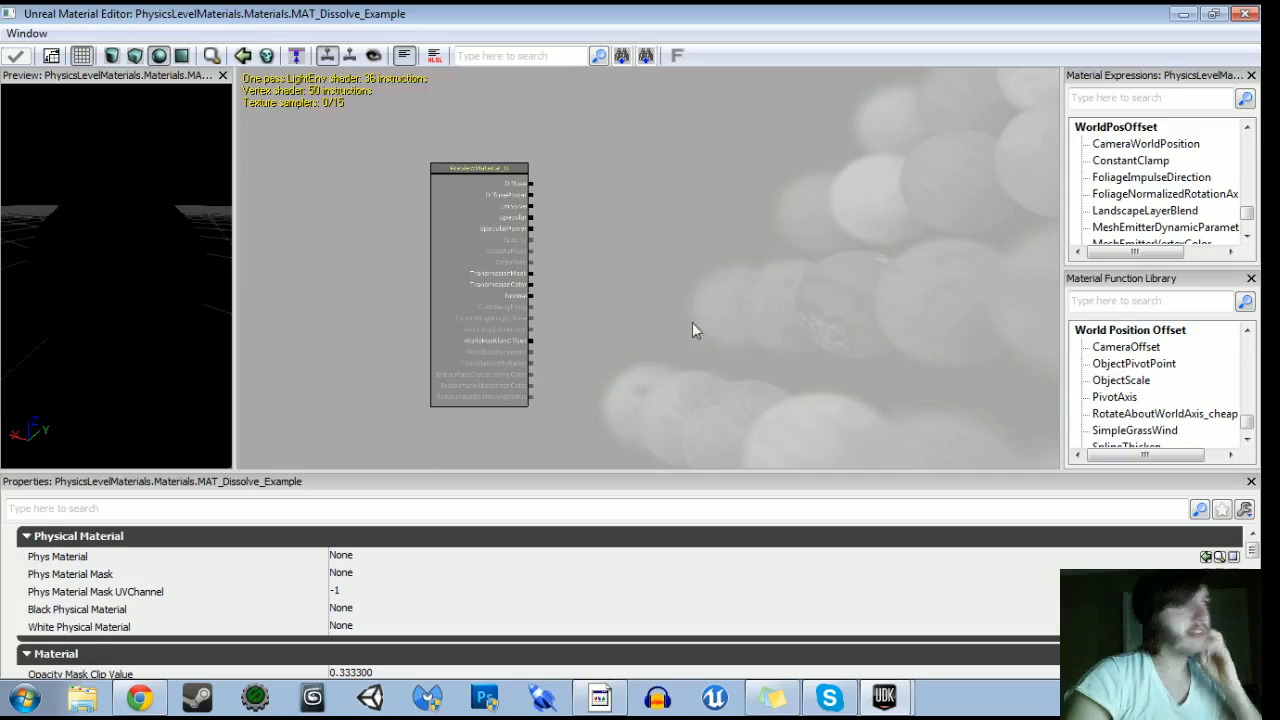
Add a Texture Sample node using T_Clouds to the material graph and place it in the empty area beside the material node
scroll(713, 267, up, 2)
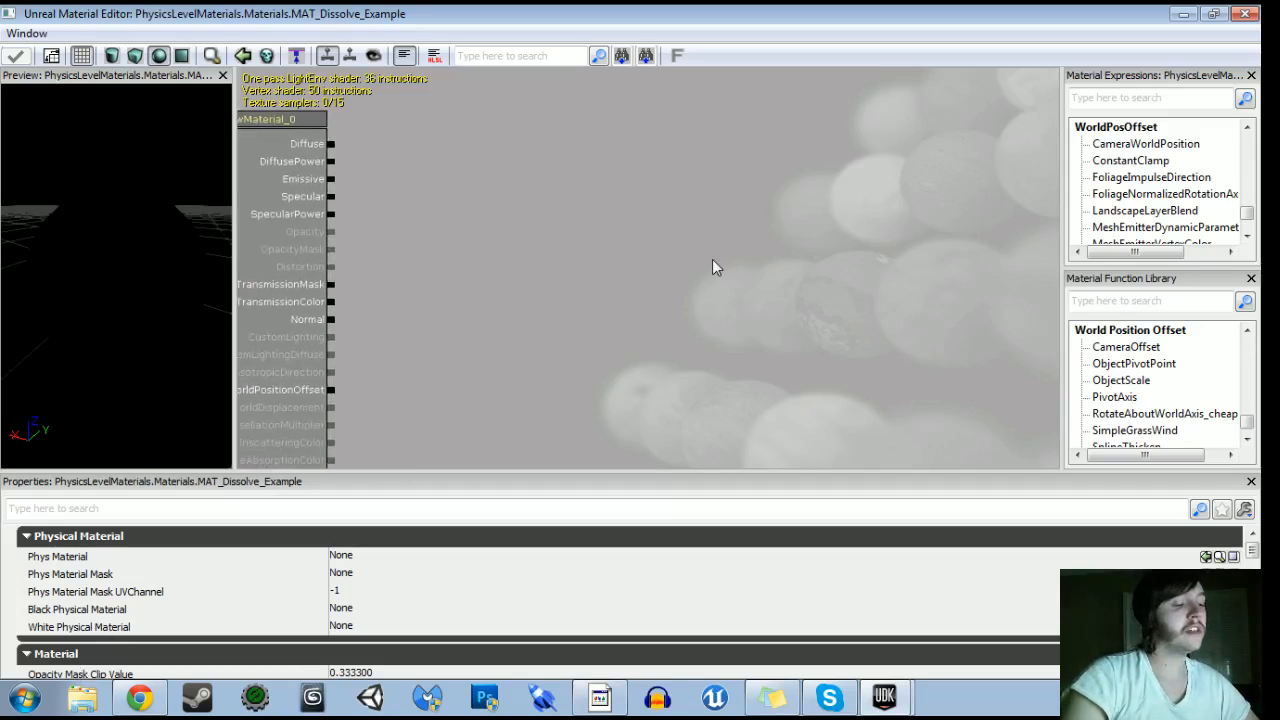
click(712, 267)
drag(646, 310, 455, 305)
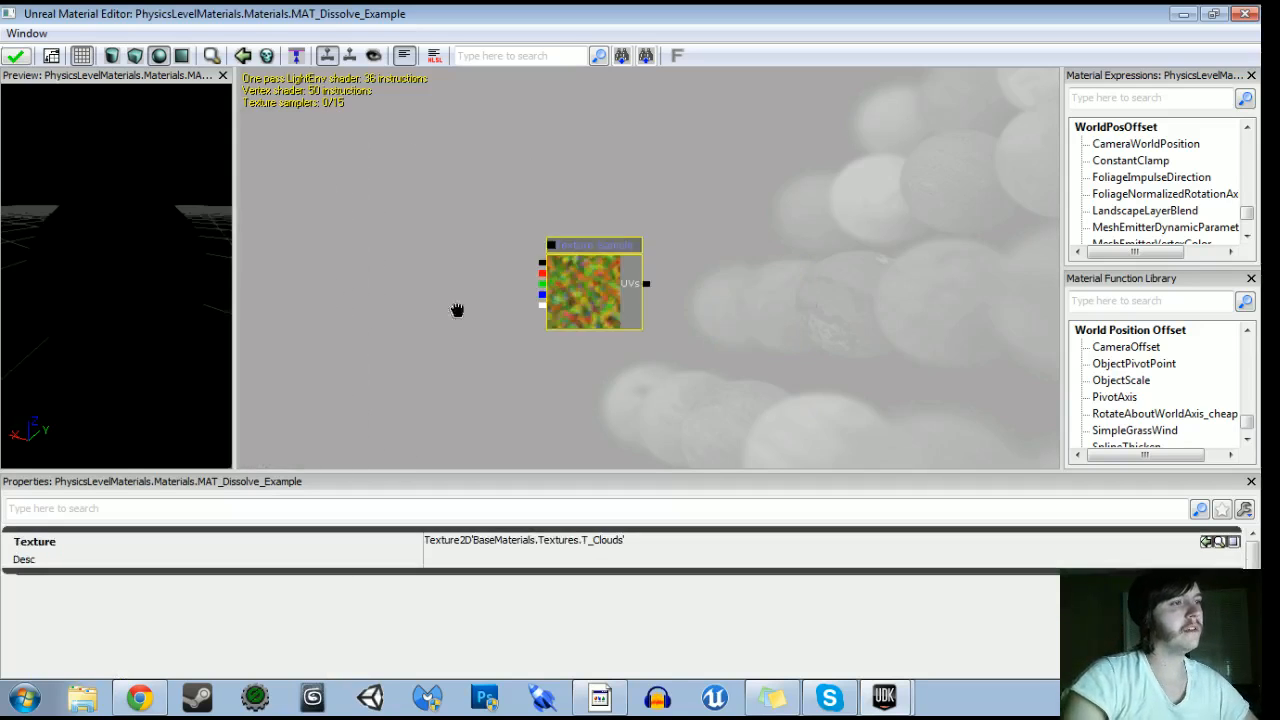
drag(586, 305, 667, 268)
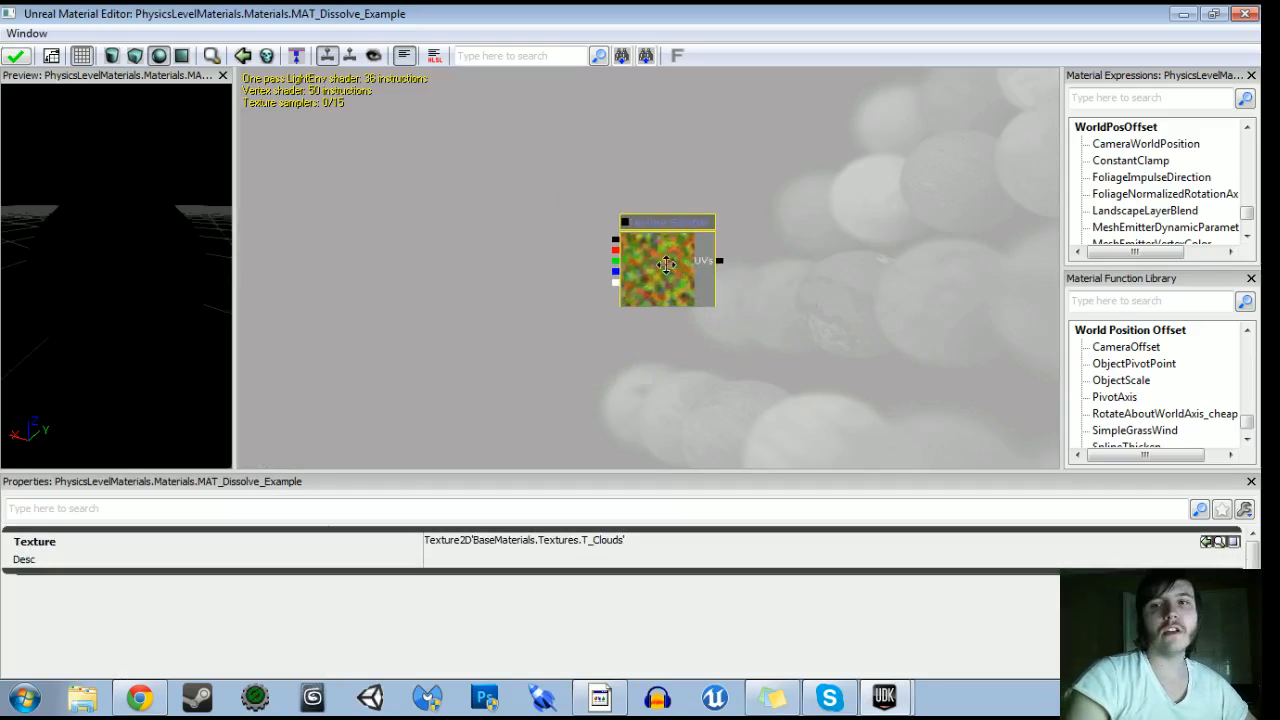
drag(580, 359, 582, 330)
Find the ScalarParameter expression and add it below the Texture Sample node
click(1110, 97)
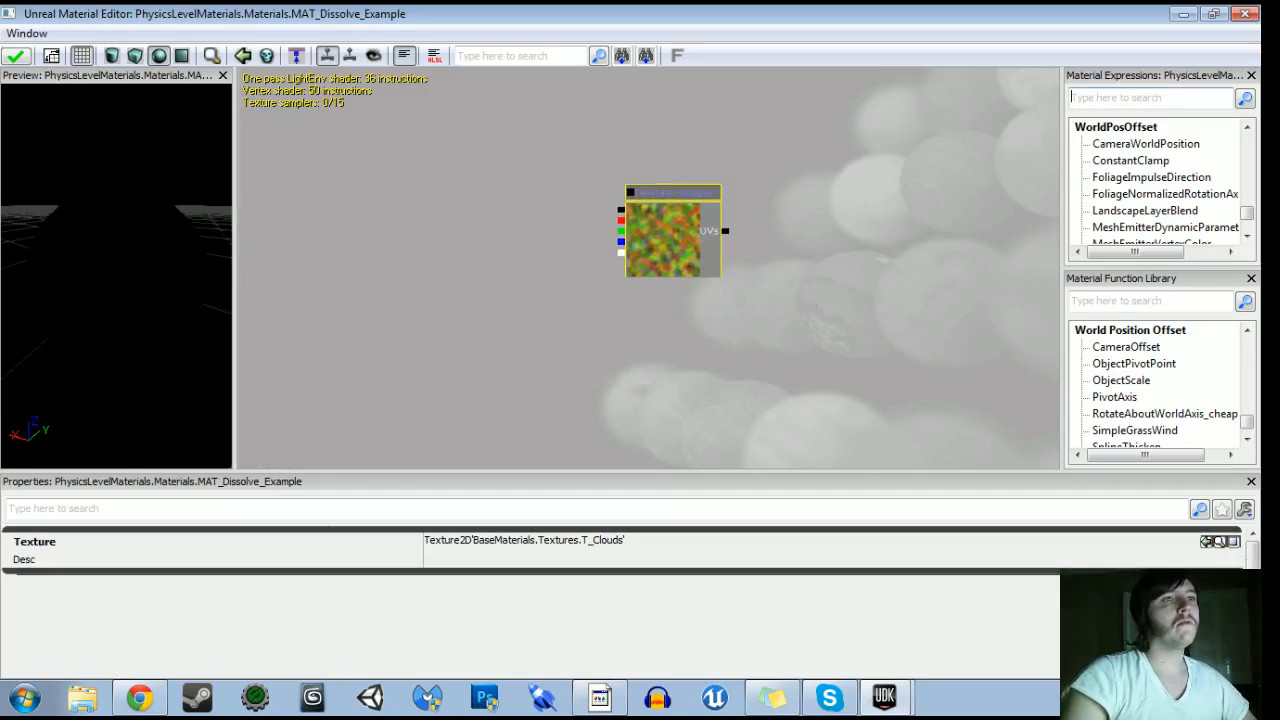
text(scalar)
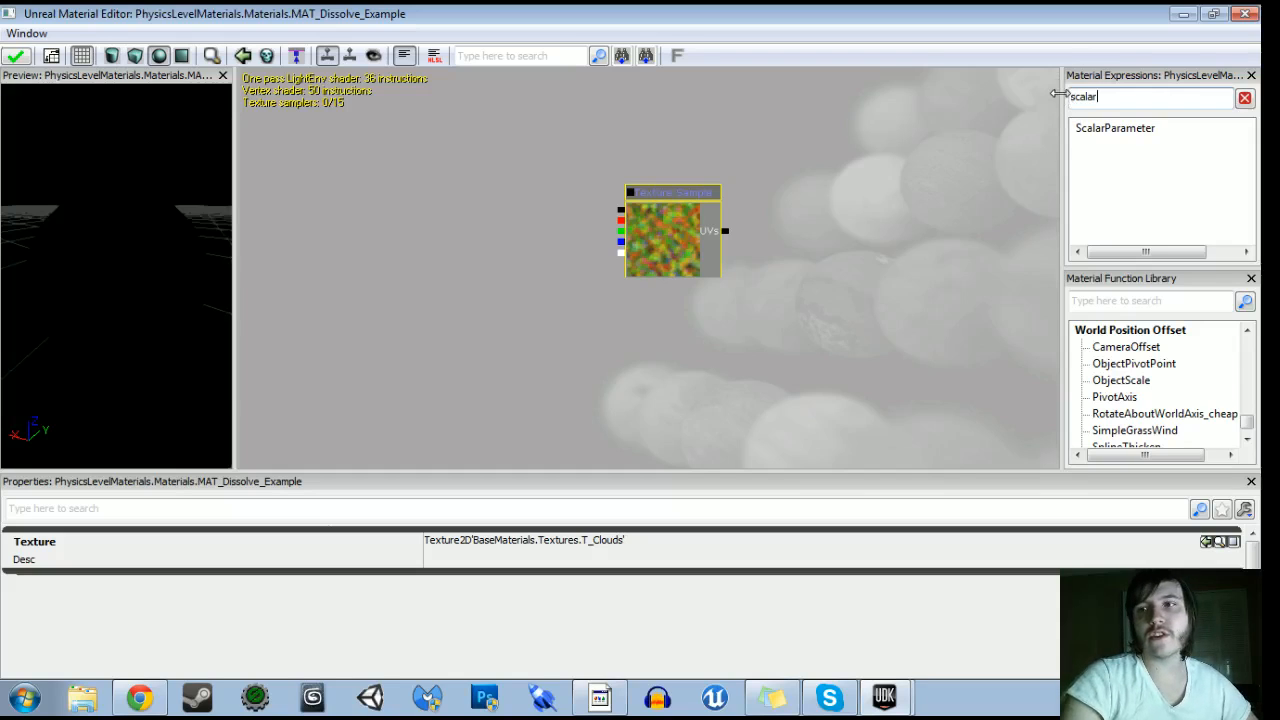
drag(1112, 130, 667, 350)
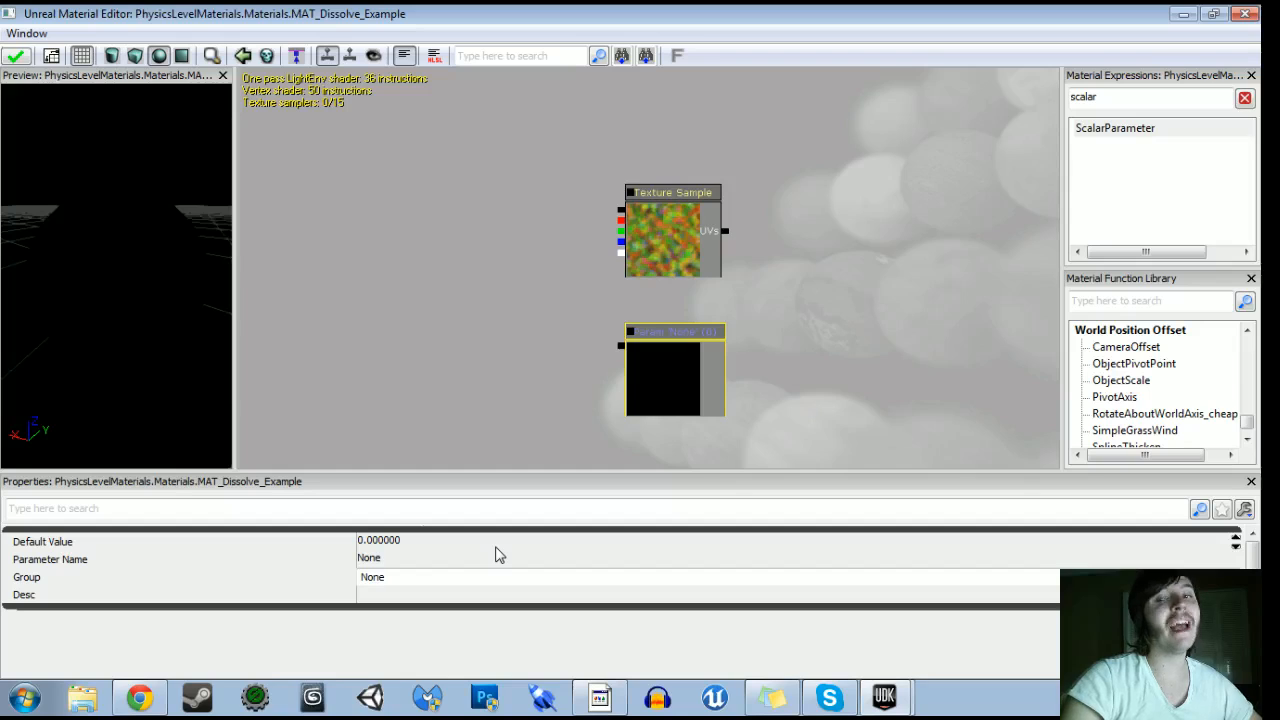
Name the scalar parameter Opacity and set its default value to 0.5
click(408, 560)
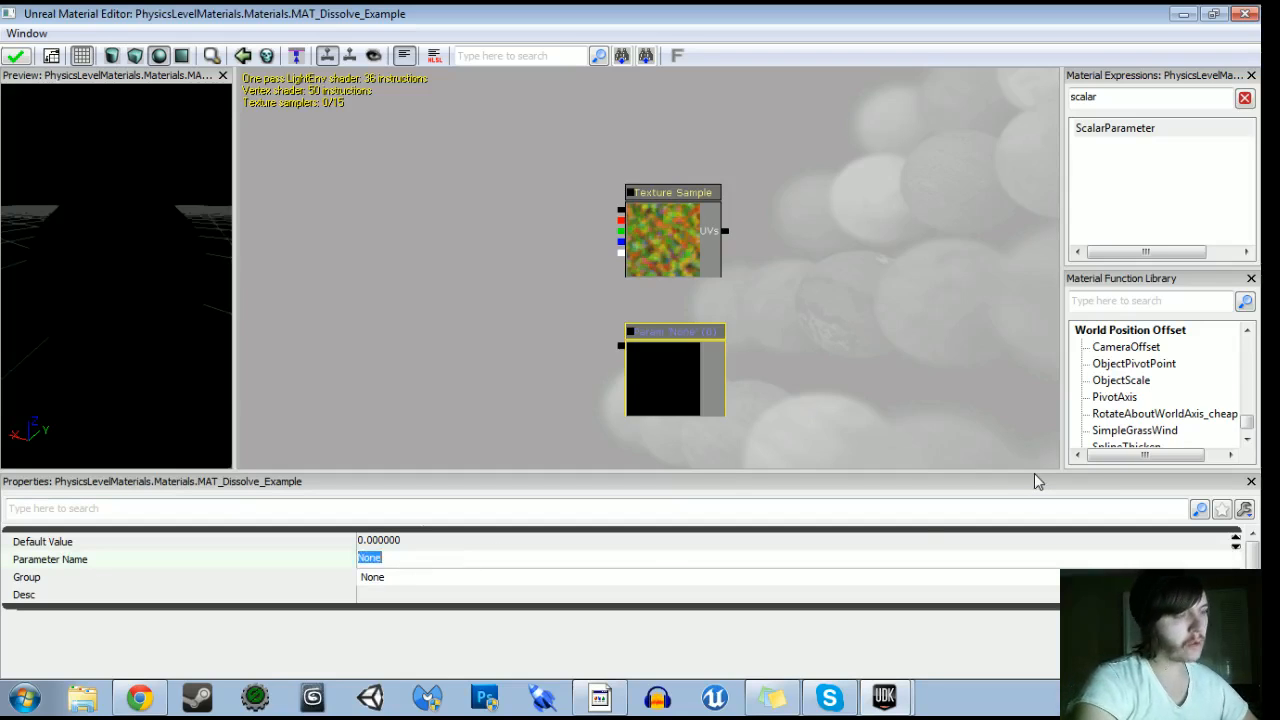
text(pa)
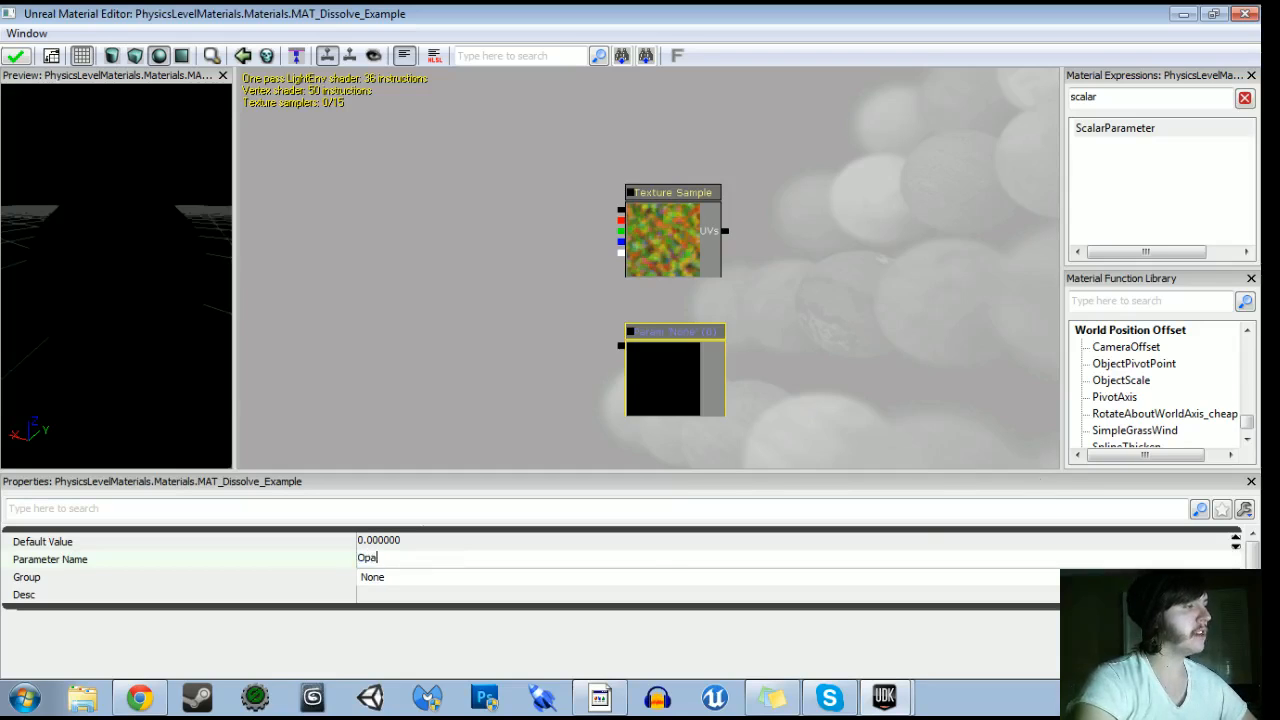
text(city)
key(Return)
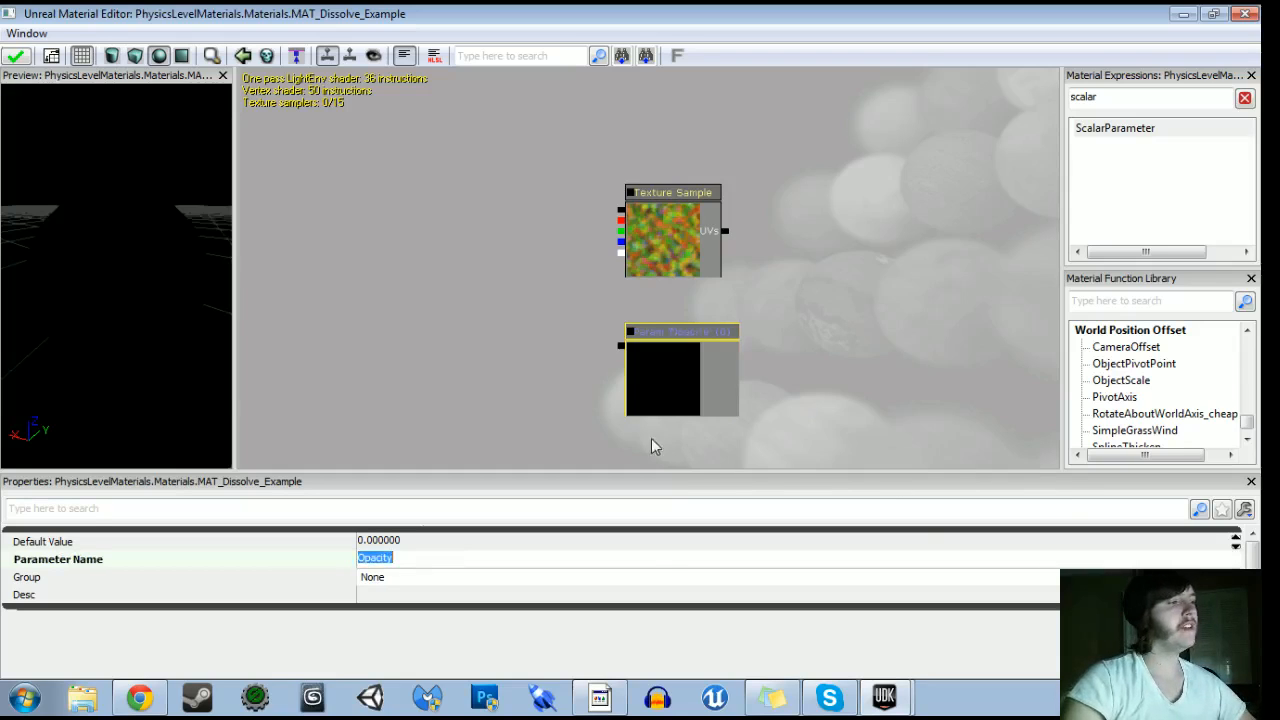
click(397, 546)
text(0.)
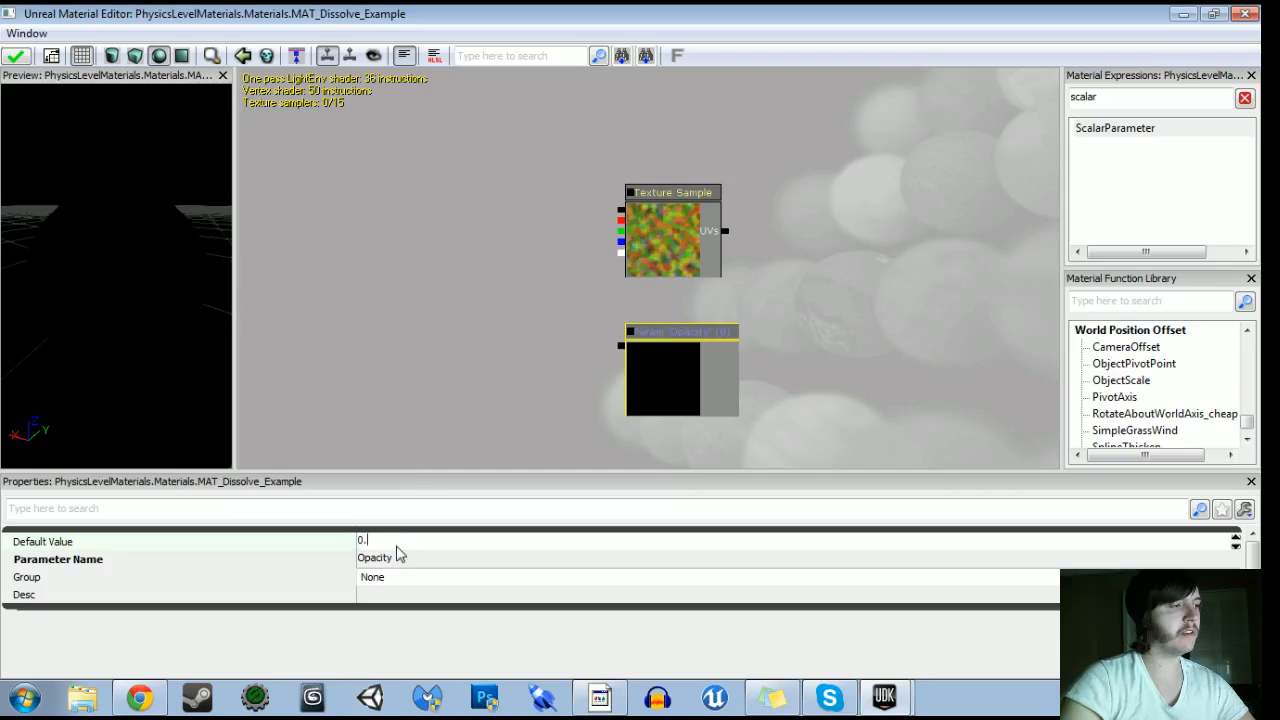
text(0.5)
key(Return)
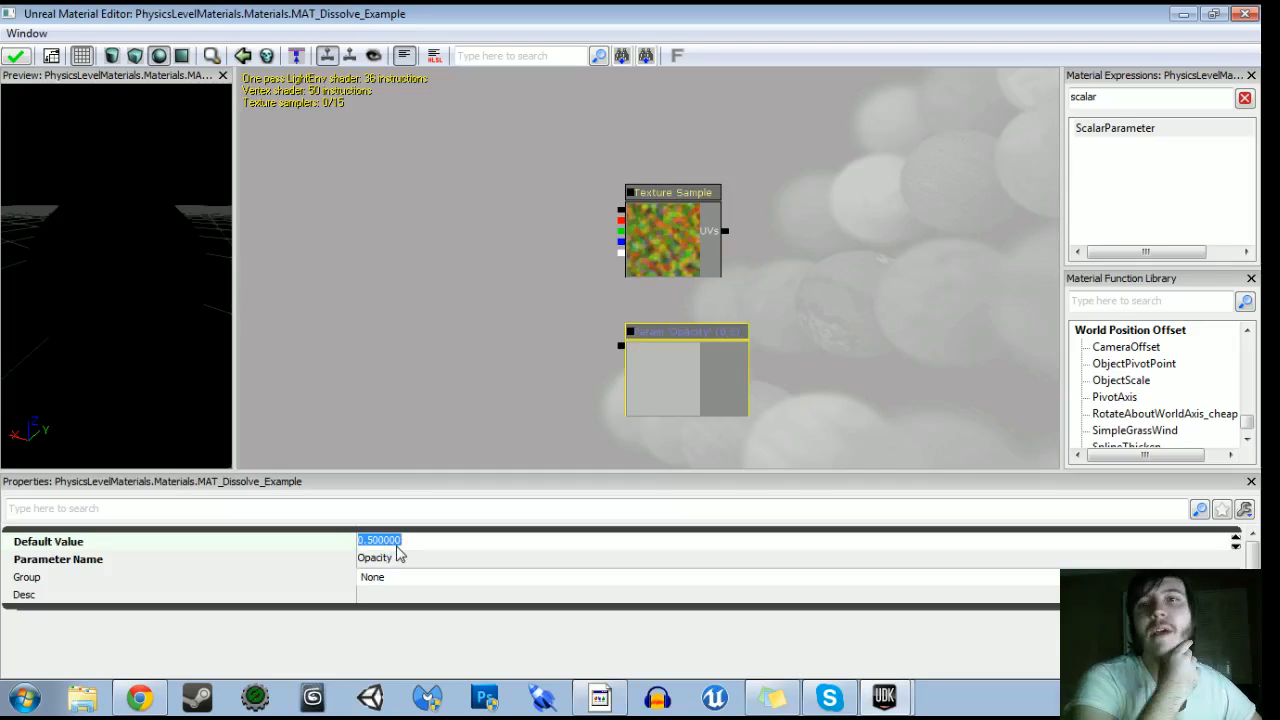
Add a Multiply node and place it in front of the Texture Sample and Opacity nodes
click(431, 283)
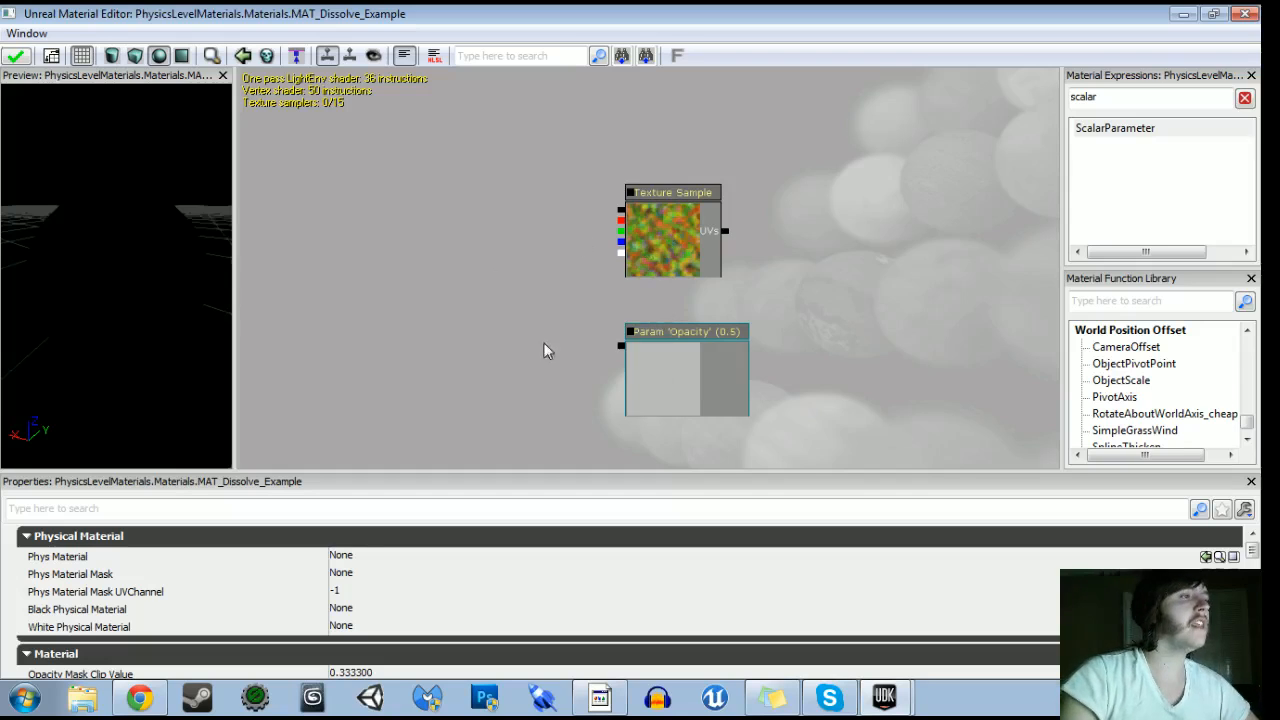
key(a)
click(534, 286)
ctrl+drag(568, 322, 514, 263)
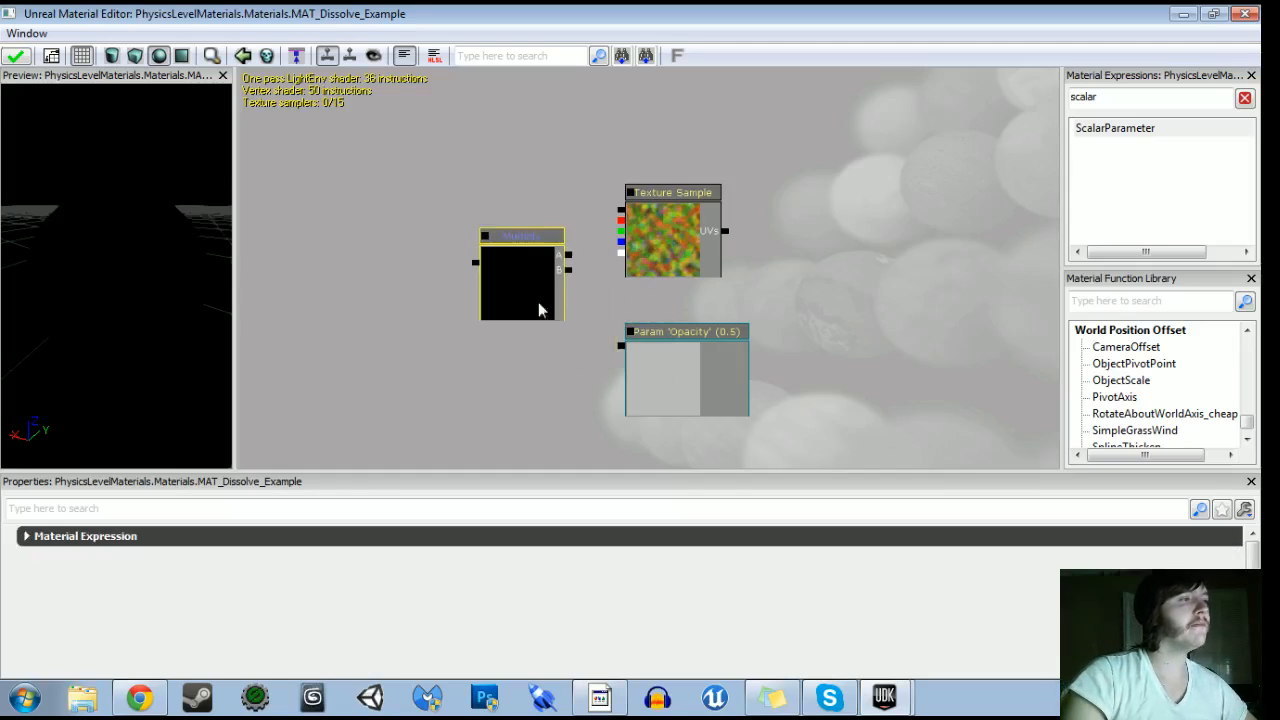
Select the Multiply, Texture Sample and Opacity nodes together and reposition them as a group in the graph
scroll(573, 361, down, 4)
click(494, 194)
ctrl+alt+drag(494, 192, 745, 371)
scroll(739, 398, down, 5)
drag(739, 398, 514, 348)
click(572, 252)
ctrl+alt+drag(341, 166, 713, 255)
scroll(713, 255, up, 4)
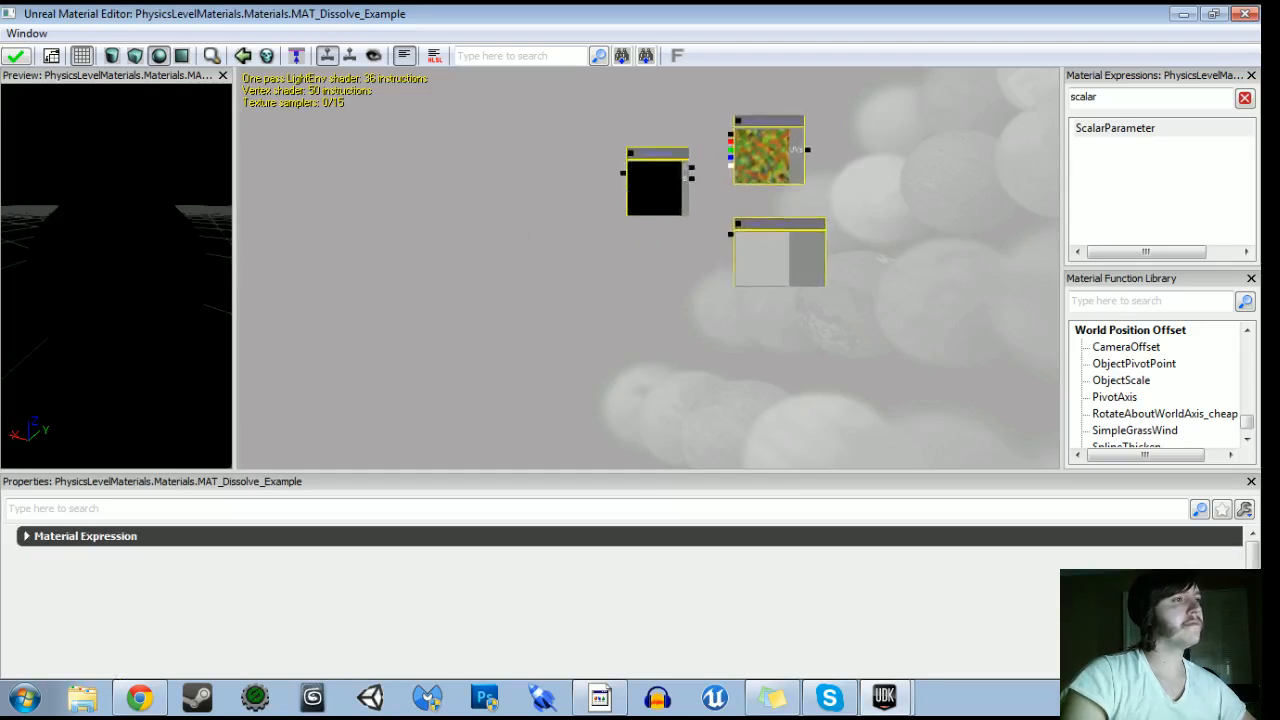
drag(500, 461, 543, 469)
Connect Opacity to the Multiply node's B input and the texture's red channel to A, then turn on the Multiply node's live preview
drag(590, 262, 527, 169)
drag(538, 235, 591, 321)
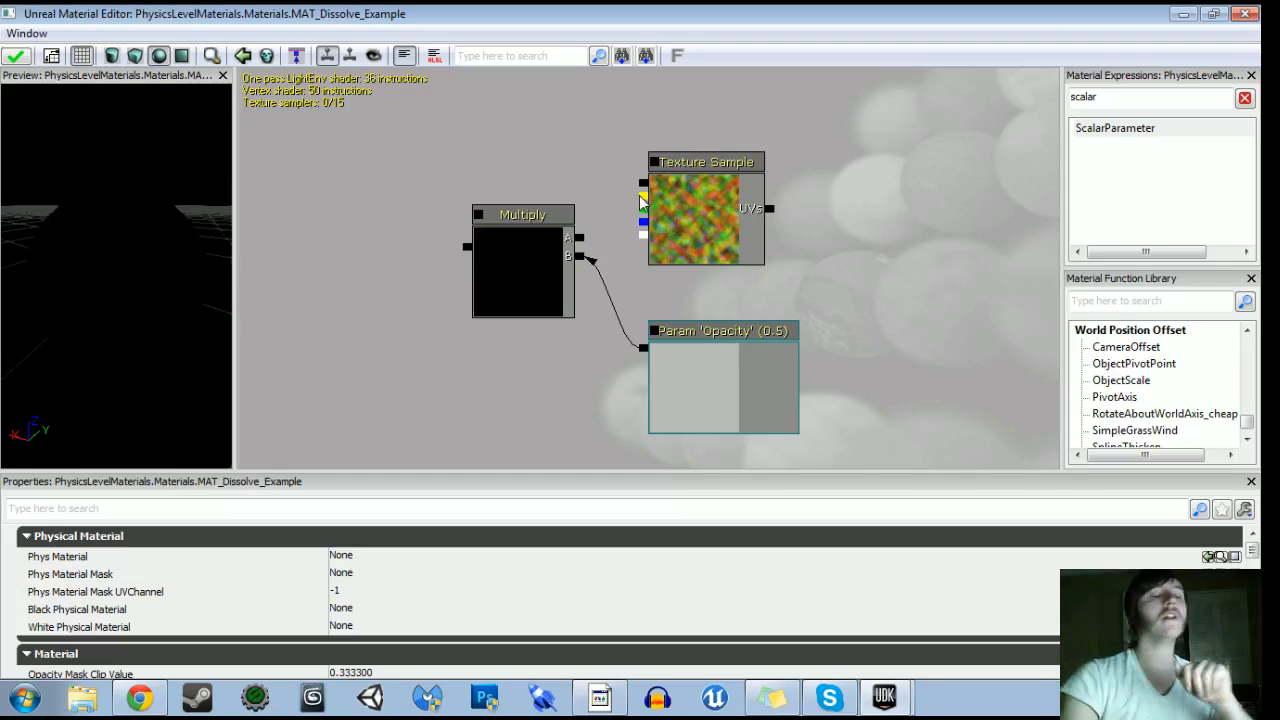
drag(642, 197, 579, 238)
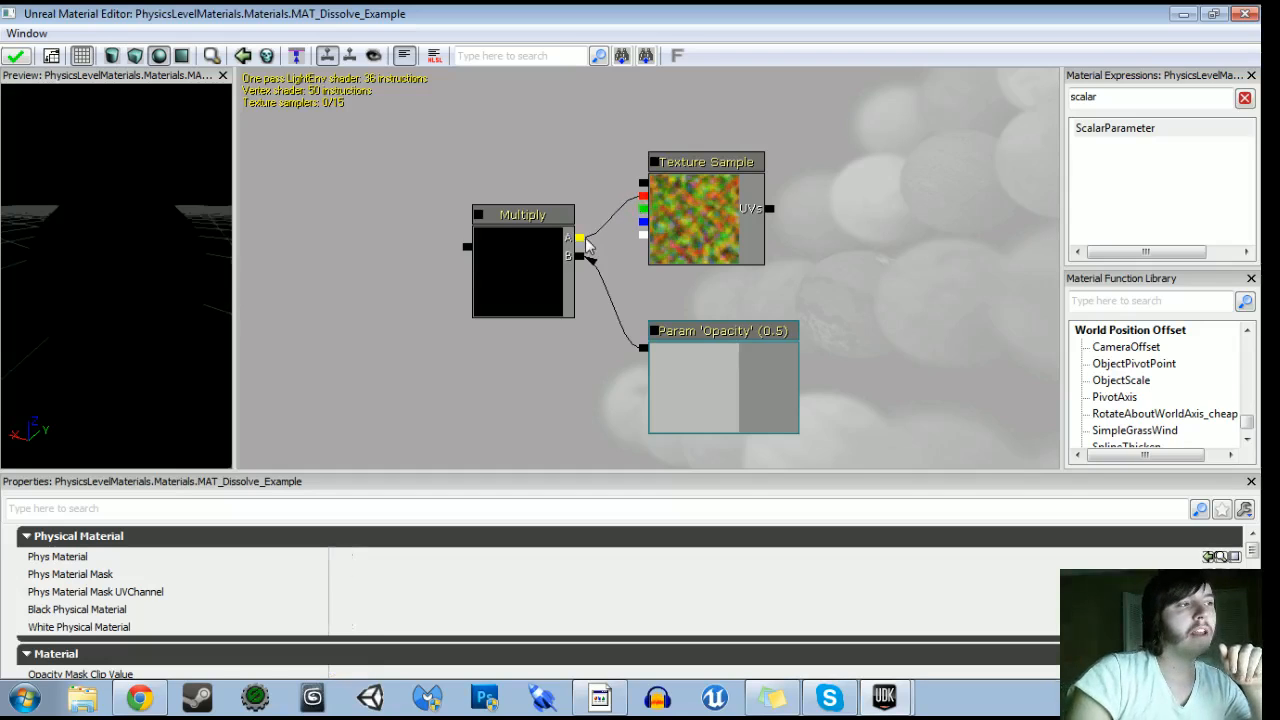
click(479, 216)
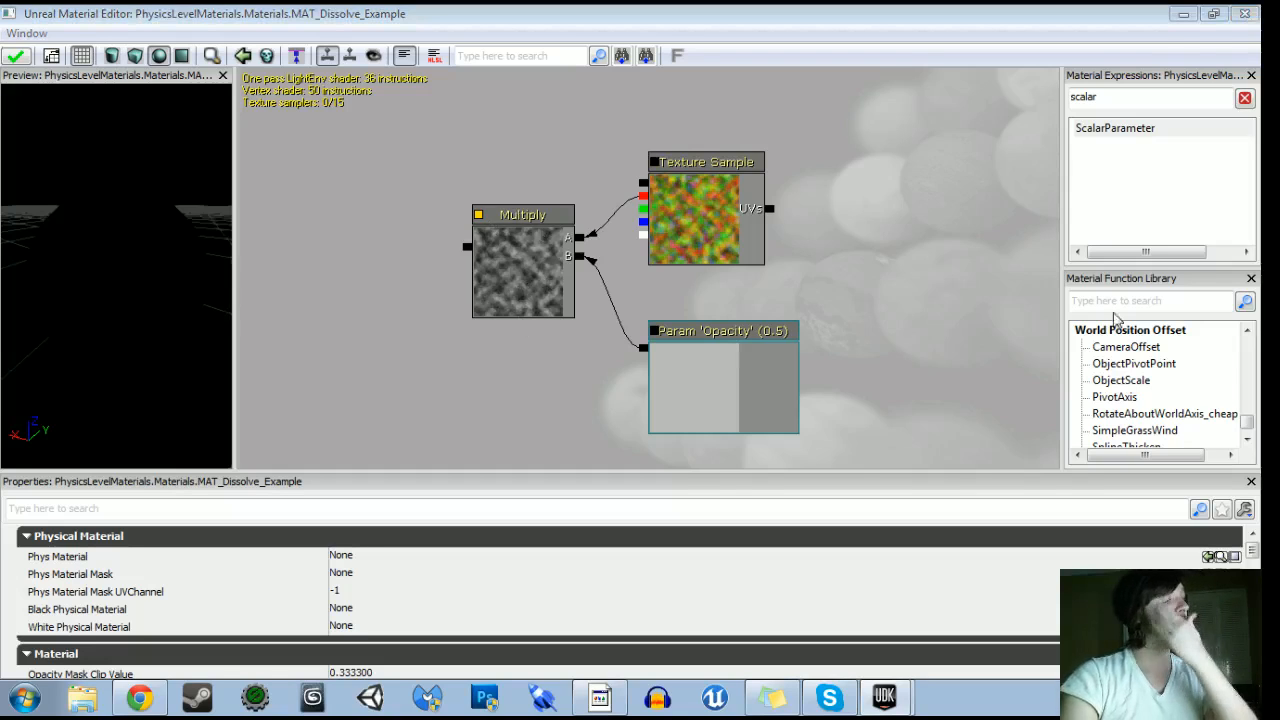
Add a OneMinus node below the Multiply node and connect the Opacity parameter to its input
click(918, 76)
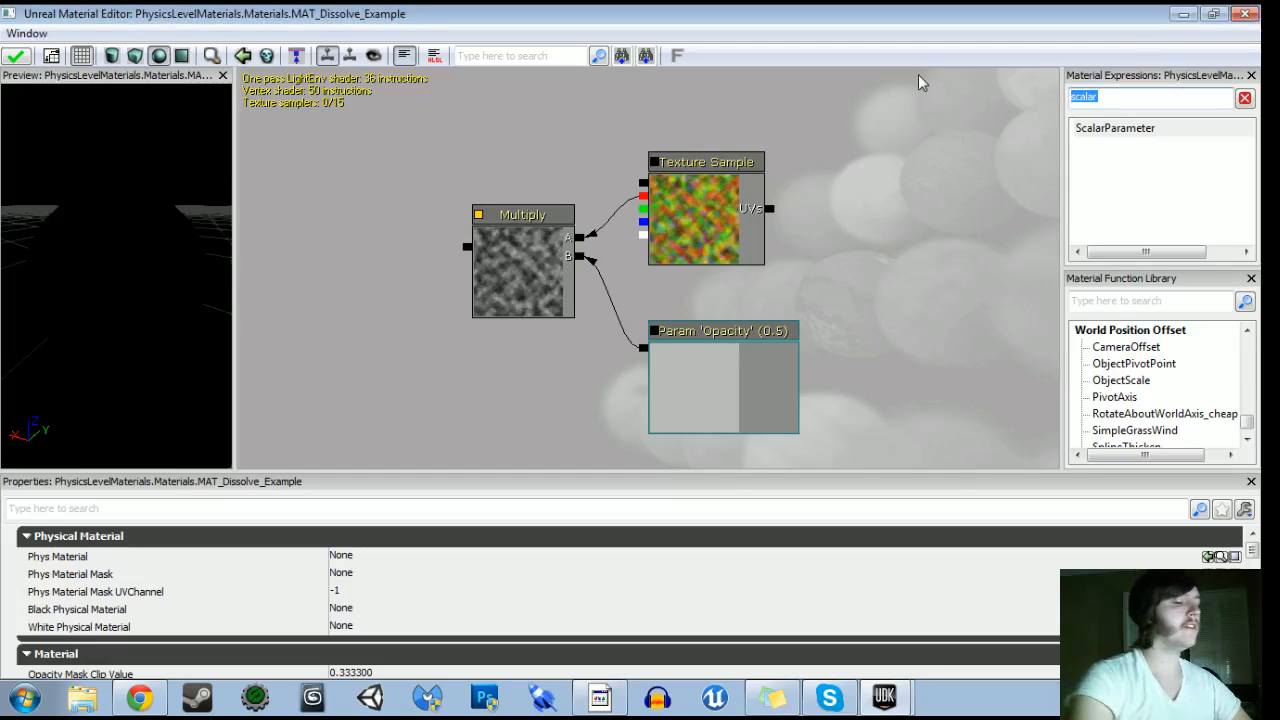
text(one)
click(1125, 147)
drag(1125, 146, 373, 362)
drag(566, 361, 582, 227)
drag(461, 293, 555, 302)
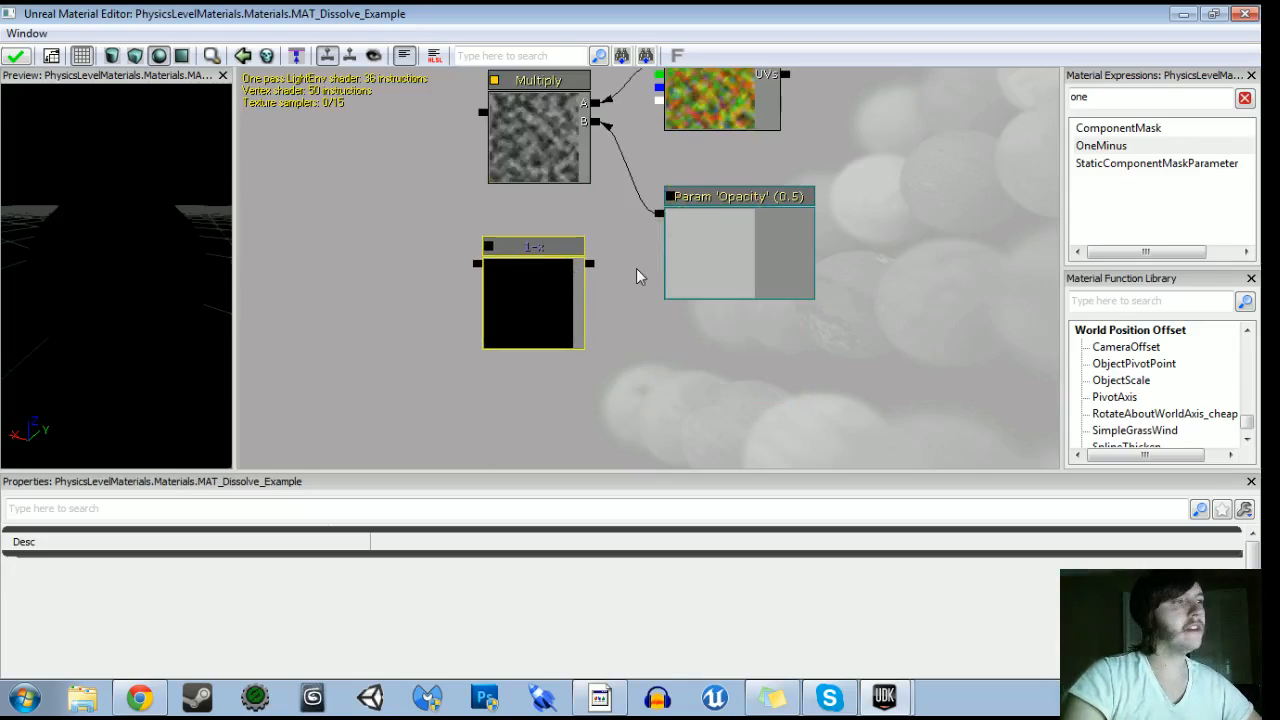
drag(659, 213, 592, 264)
scroll(632, 346, down, 2)
drag(632, 346, 699, 312)
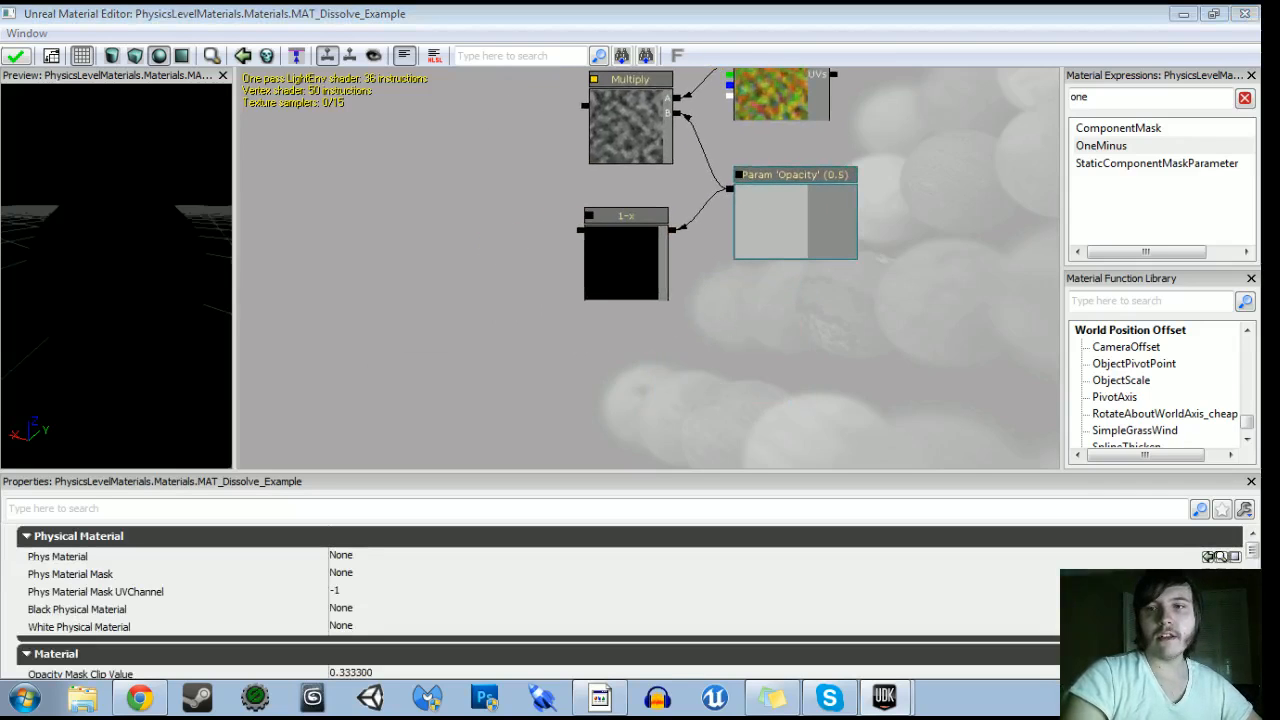
Add a second Multiply node in front of the 1-x node and connect the 1-x output to its A input
click(459, 327)
scroll(459, 327, down, 2)
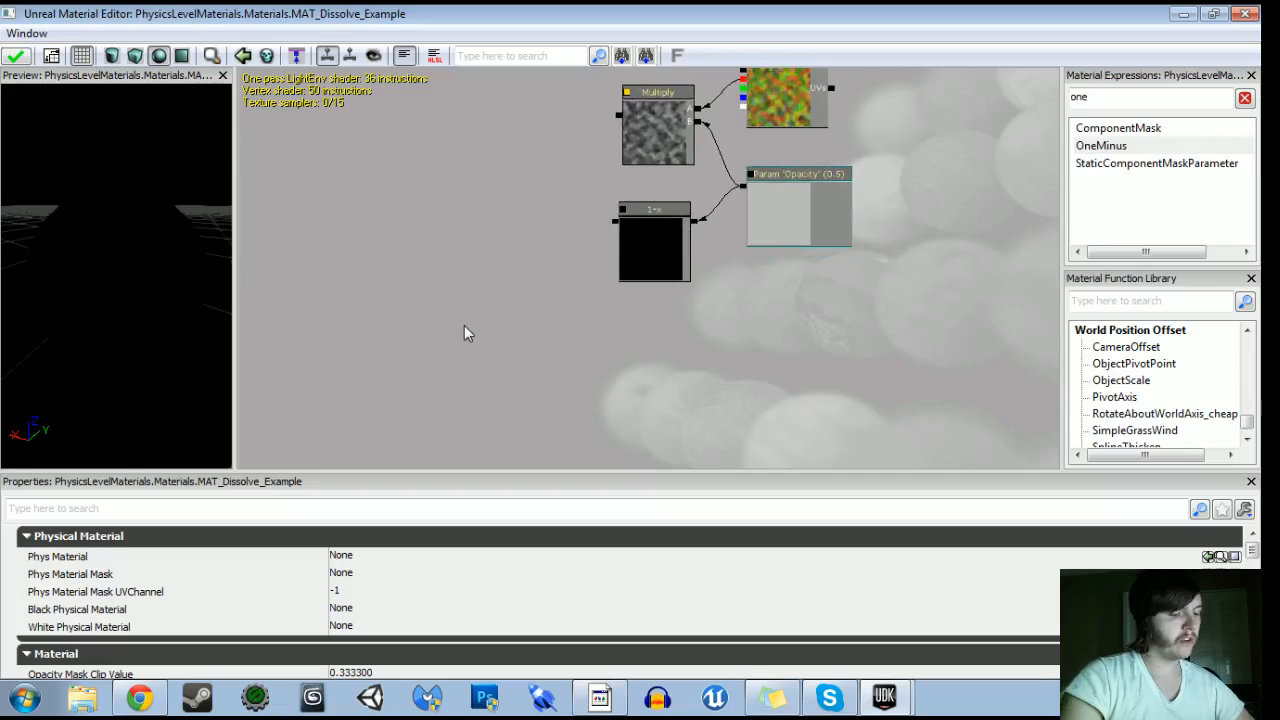
click(460, 274)
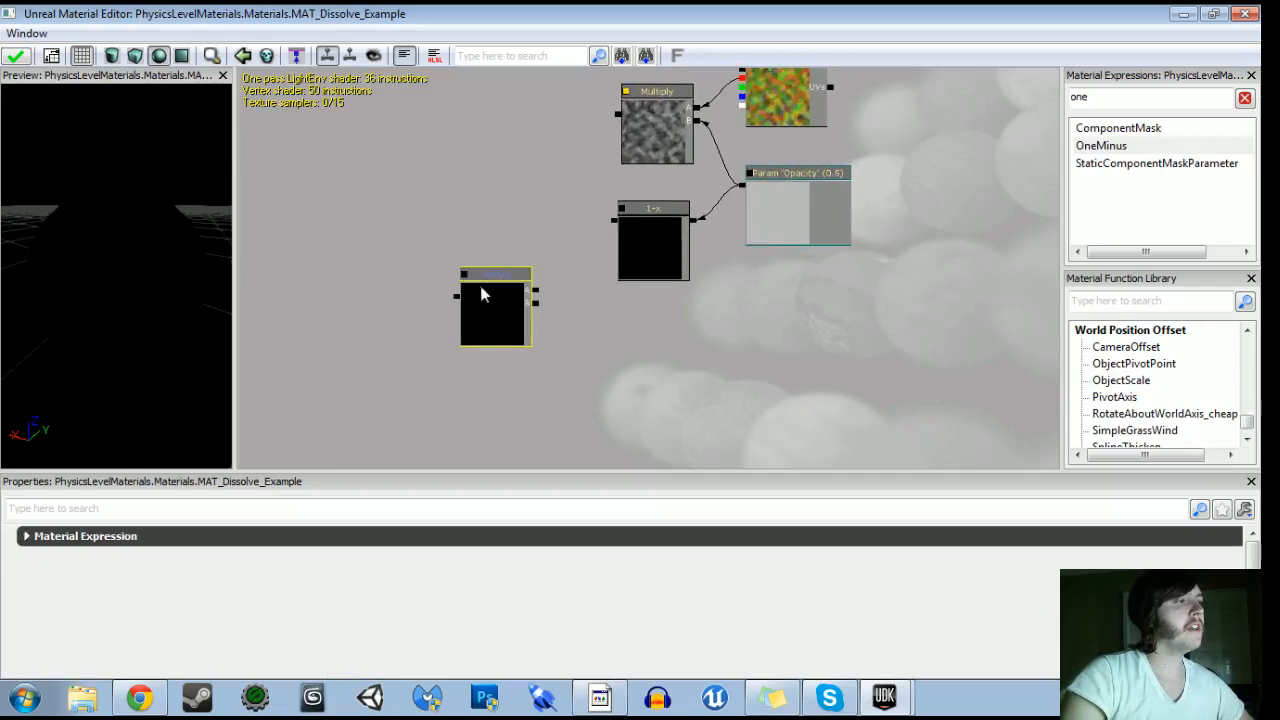
drag(614, 220, 530, 320)
scroll(551, 297, up, 1)
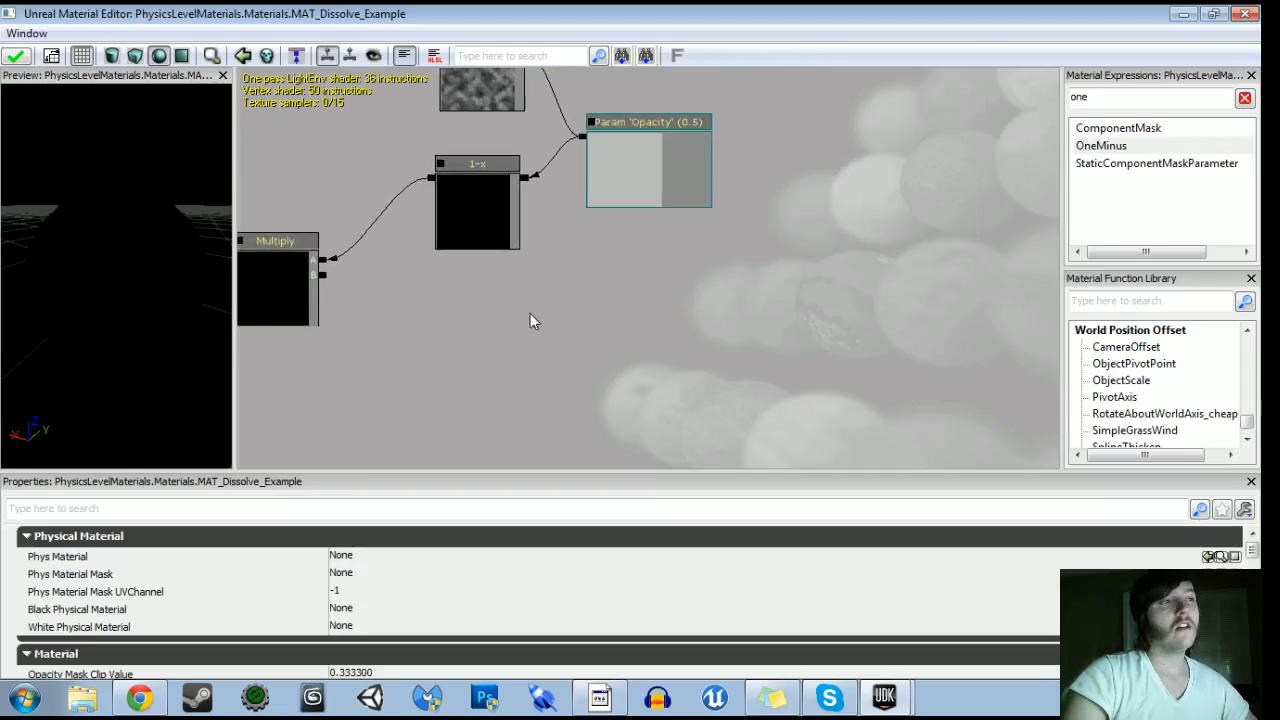
key(ctrl+s)
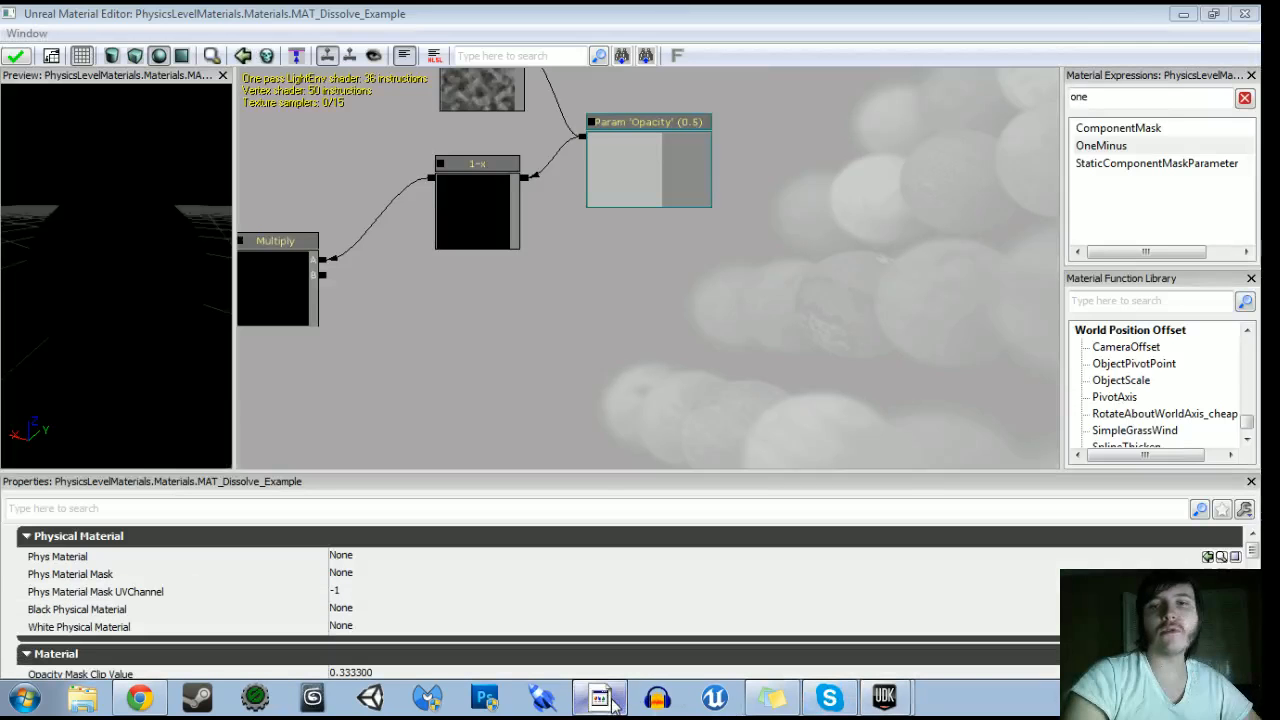
Add a Constant node below the Opacity parameter and set its R value to 1
drag(637, 314, 638, 268)
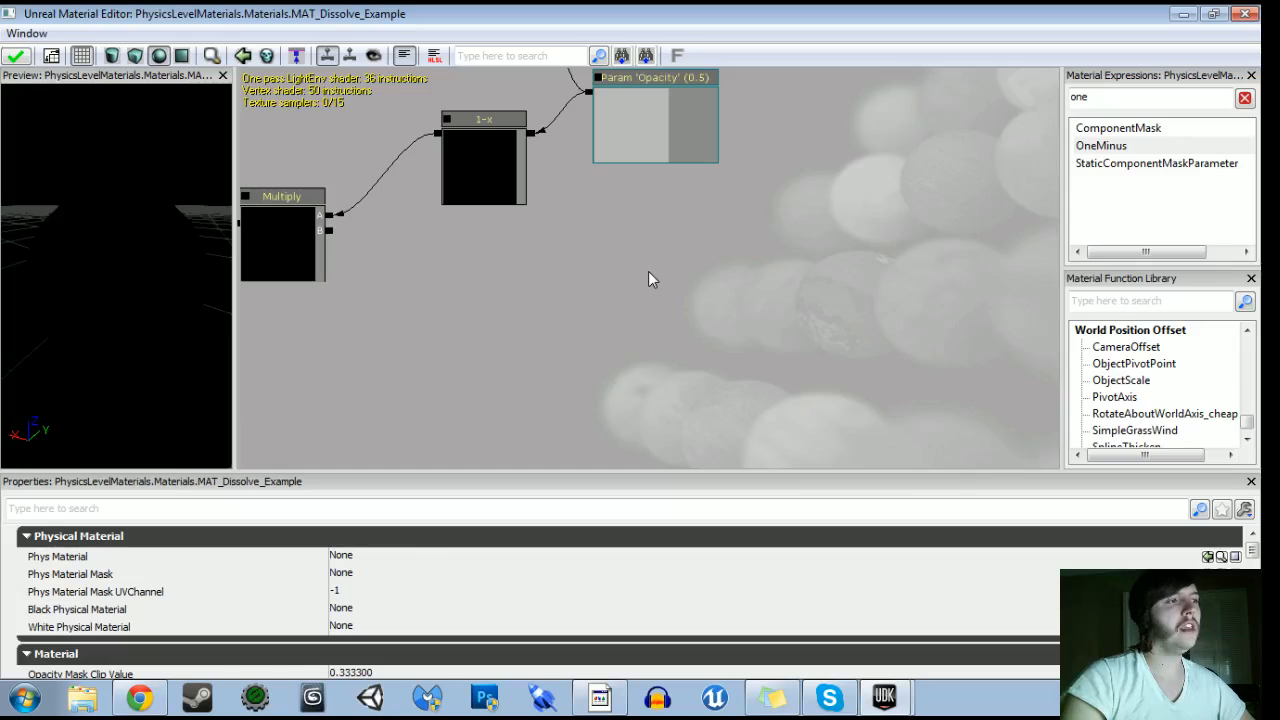
click(661, 300)
drag(671, 327, 631, 302)
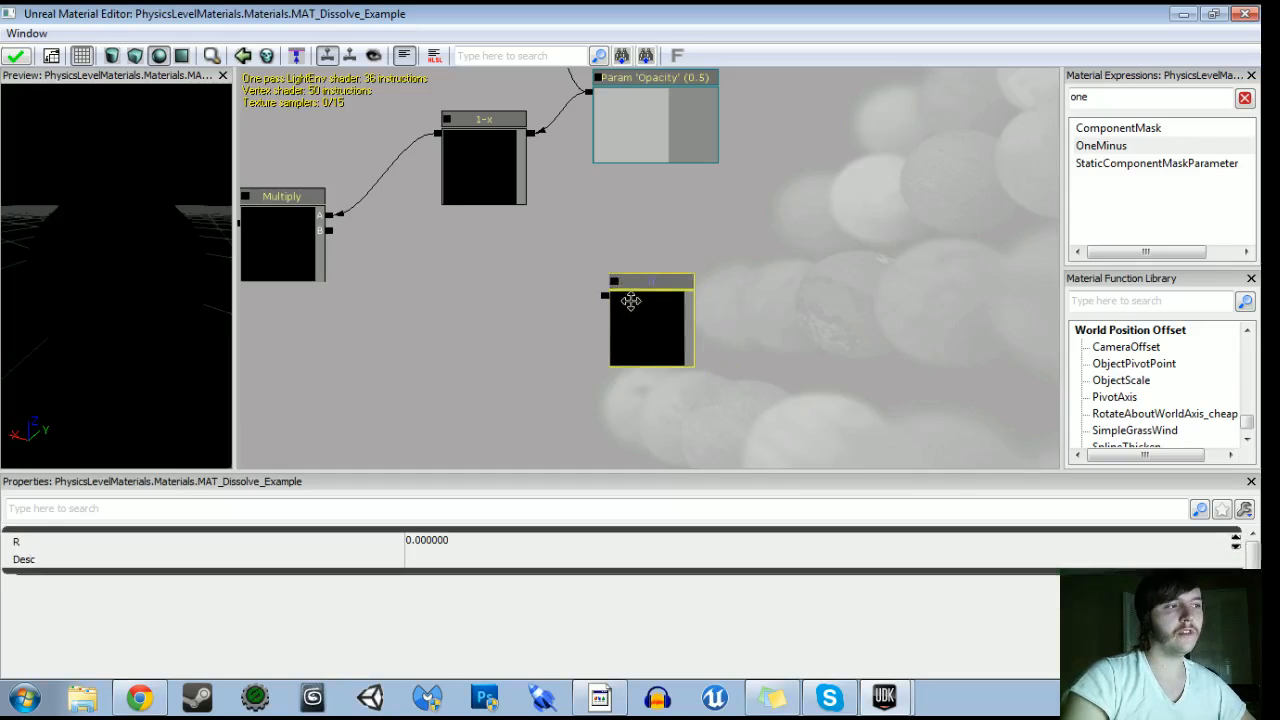
click(548, 552)
text(1)
key(Return)
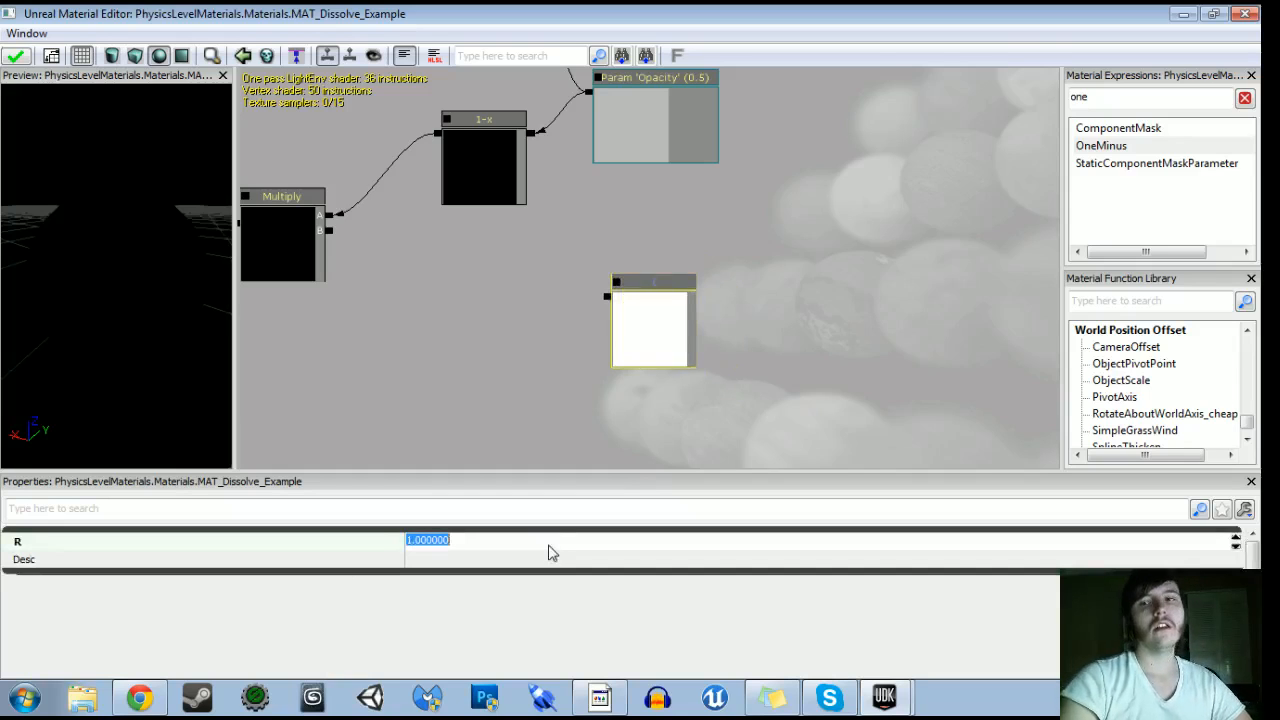
Add a Rotator node beside the constant and connect the constant to its Time input
click(1131, 98)
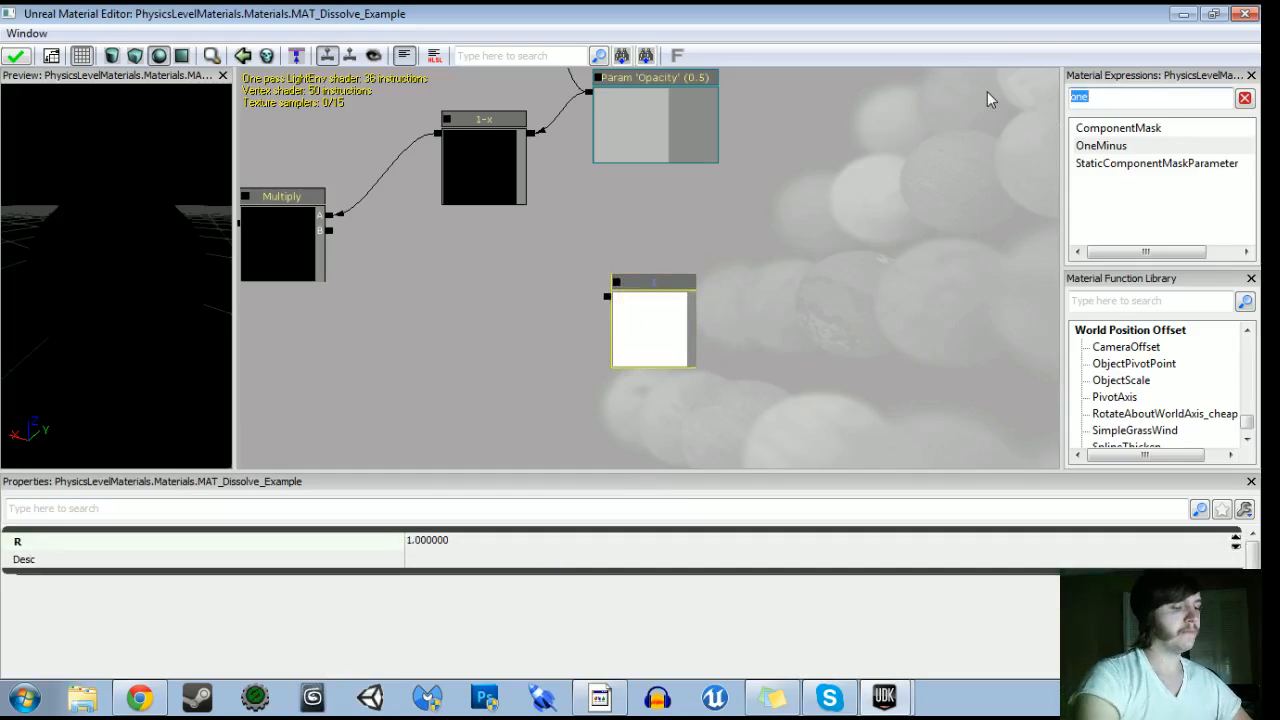
text(rotat)
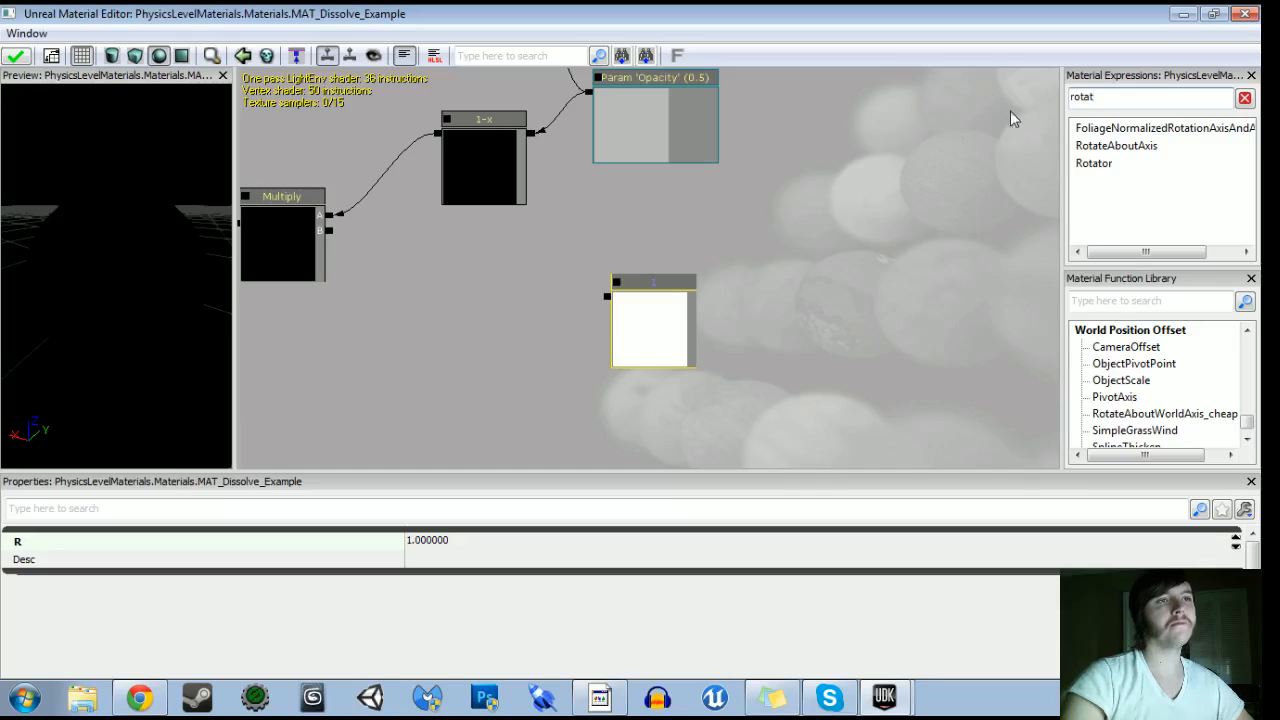
drag(1090, 163, 488, 296)
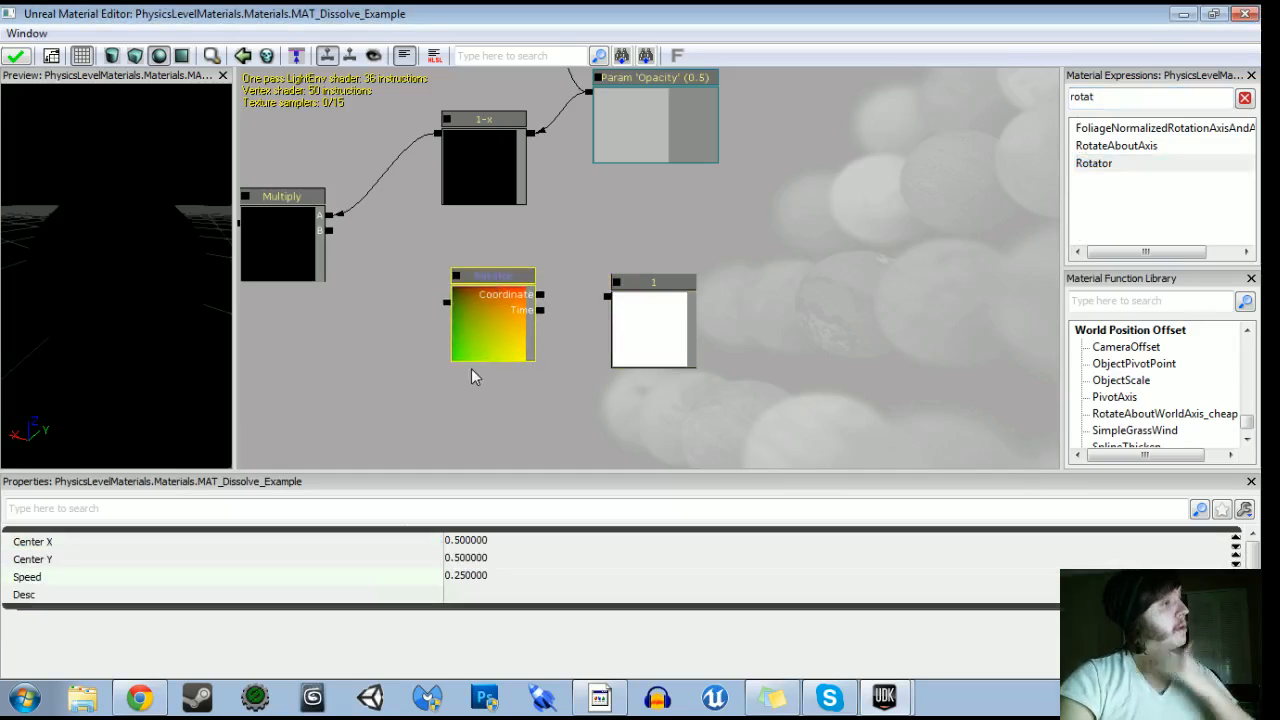
drag(608, 296, 469, 298)
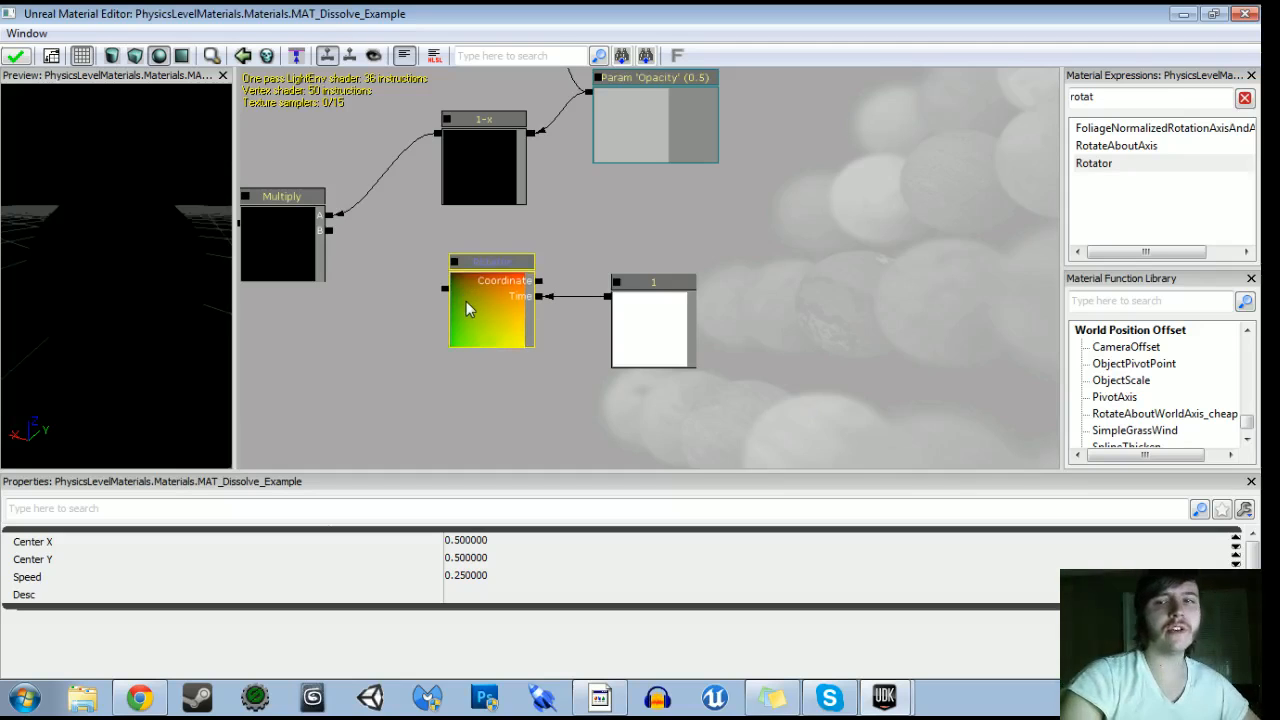
Duplicate the T_Clouds Texture Sample node and move the copy down beside the Rotator node
scroll(424, 272, down, 2)
drag(403, 298, 489, 428)
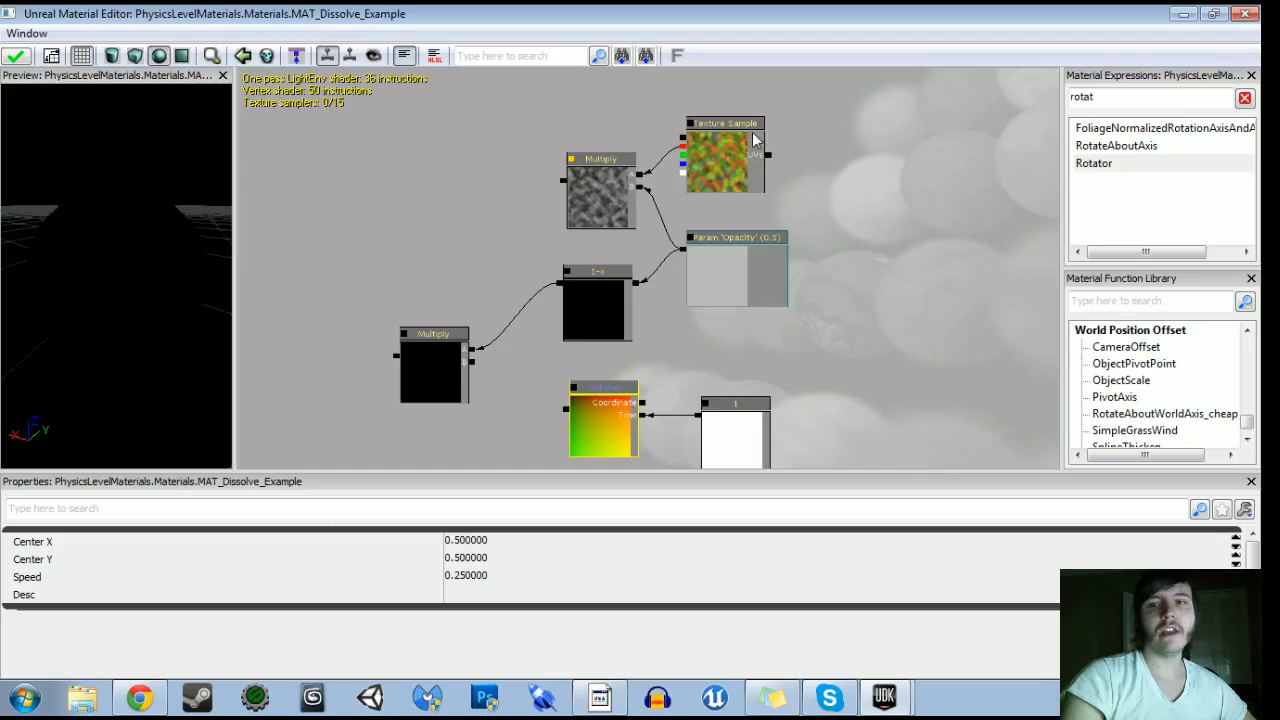
click(713, 144)
key(ctrl+w)
drag(482, 214, 502, 137)
ctrl+drag(755, 131, 468, 362)
drag(550, 284, 552, 278)
ctrl+alt+drag(553, 225, 795, 322)
Rearrange the Rotator and constant nodes, connect the Rotator to the duplicated Texture Sample's UVs, and turn on that sample's live preview
ctrl+drag(756, 289, 923, 306)
click(413, 301)
click(444, 323)
ctrl+drag(444, 323, 617, 270)
click(752, 275)
drag(752, 275, 673, 311)
scroll(676, 314, up, 2)
click(562, 254)
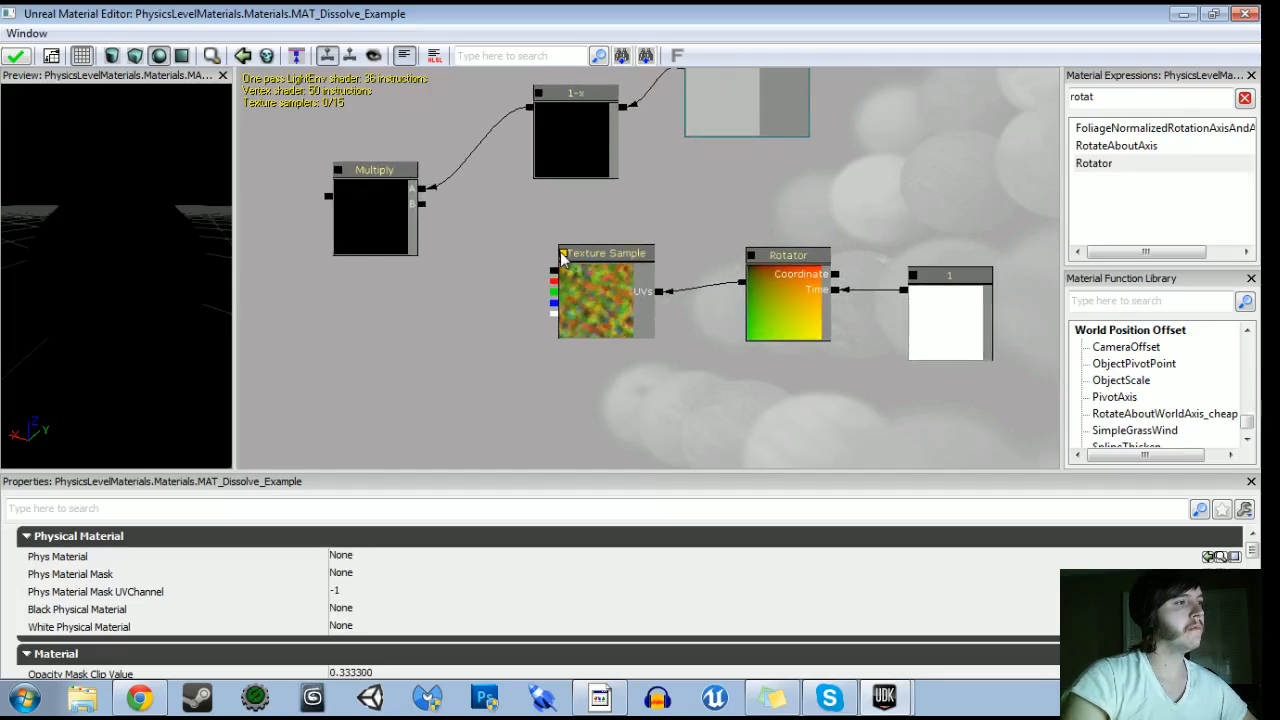
Select the constant feeding the Rotator and re-enter 1 as its R value
click(962, 316)
click(557, 549)
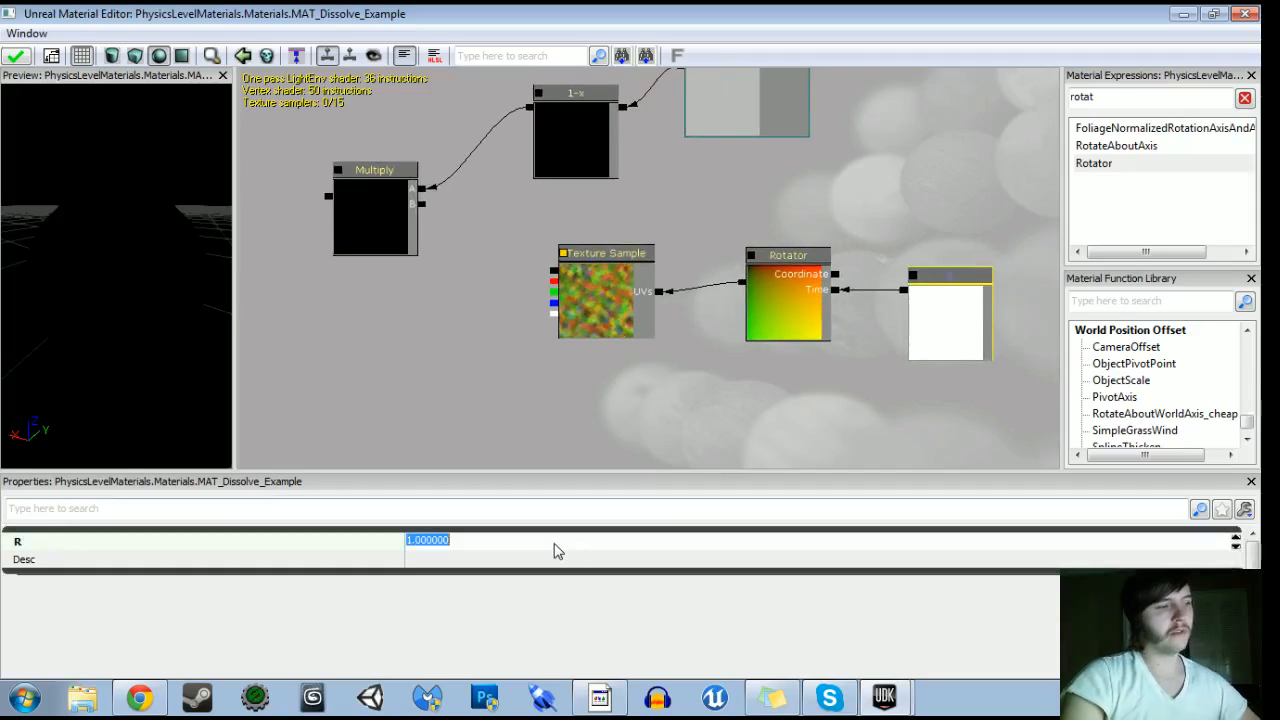
text(1)
key(Return)
click(554, 549)
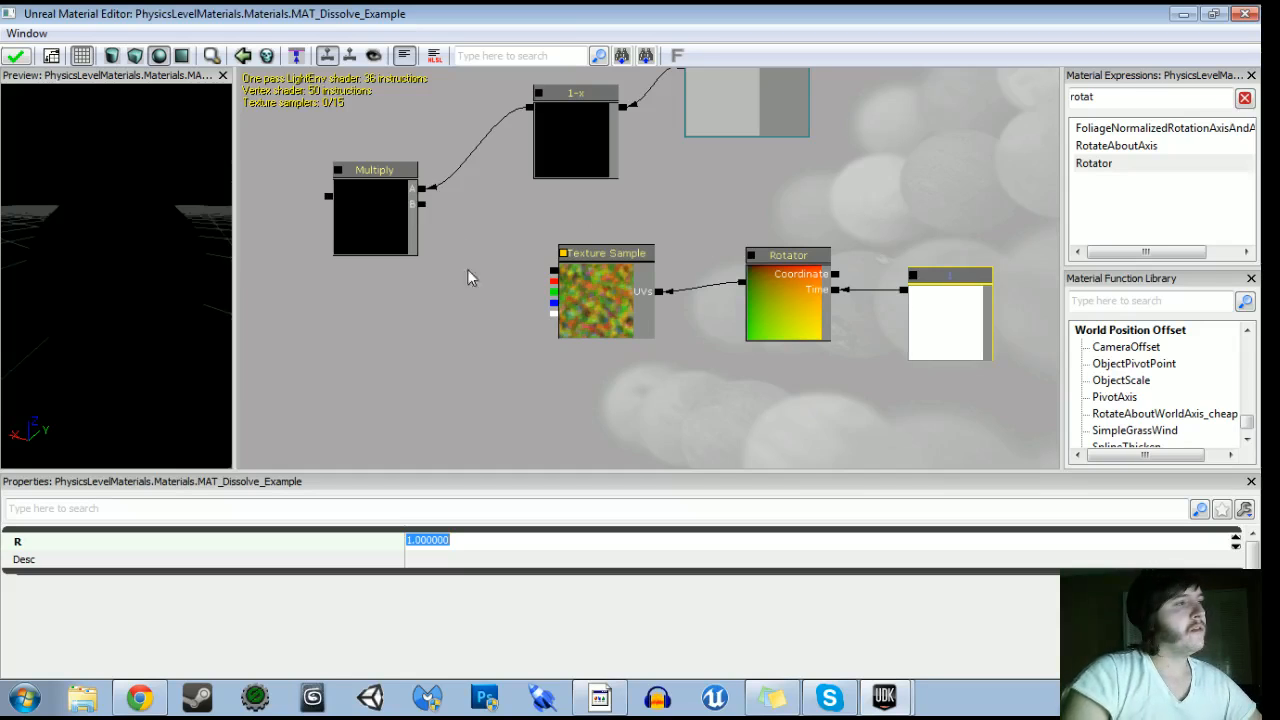
Connect the duplicated Texture Sample's red channel to input B of the lower Multiply node and turn on that Multiply's live preview
drag(549, 286, 421, 204)
click(338, 171)
drag(436, 281, 444, 494)
drag(389, 348, 405, 248)
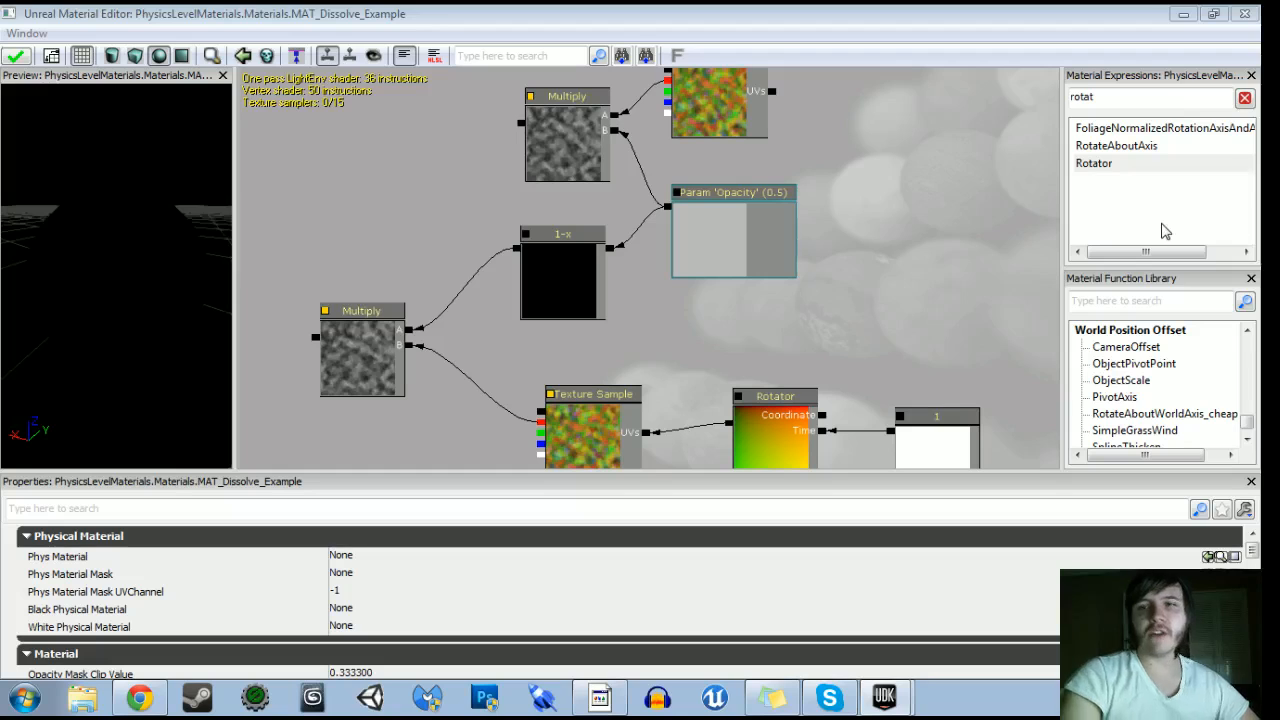
Duplicate the upper Multiply node and place the copy to its left with some space between them
scroll(780, 212, down, 2)
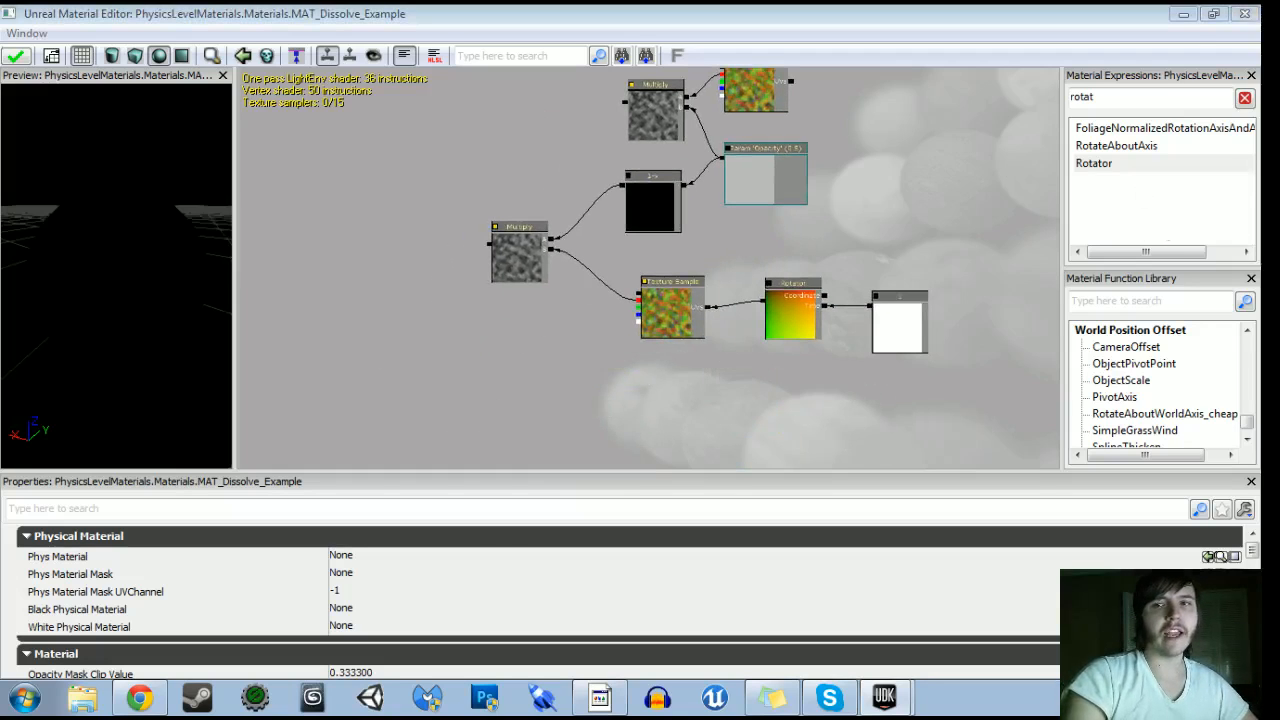
click(645, 123)
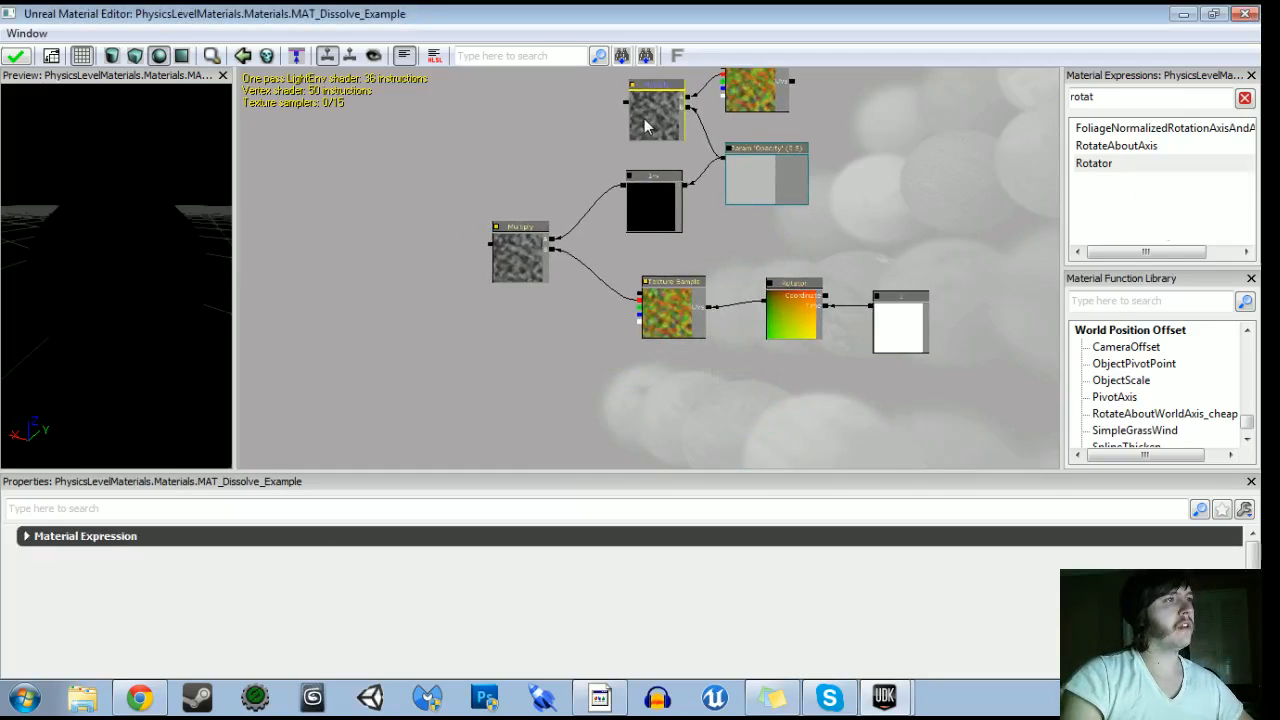
key(ctrl+w)
drag(655, 133, 491, 110)
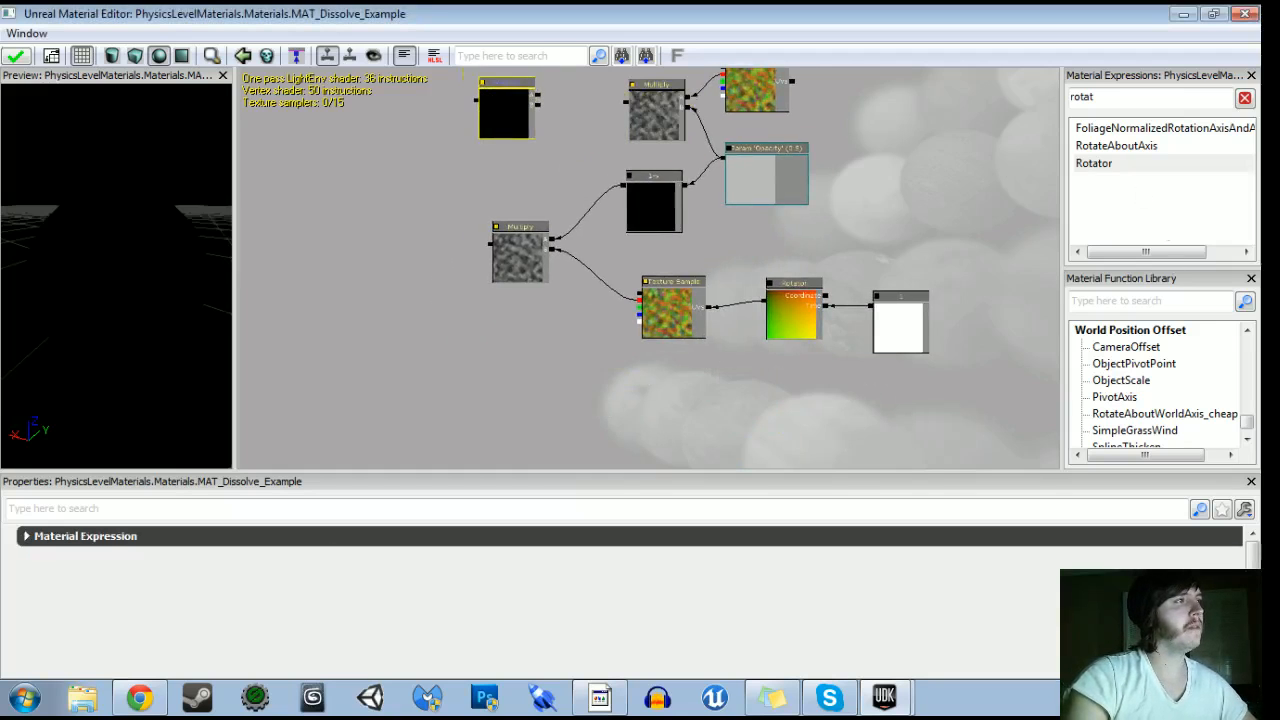
scroll(557, 134, up, 2)
drag(513, 184, 471, 169)
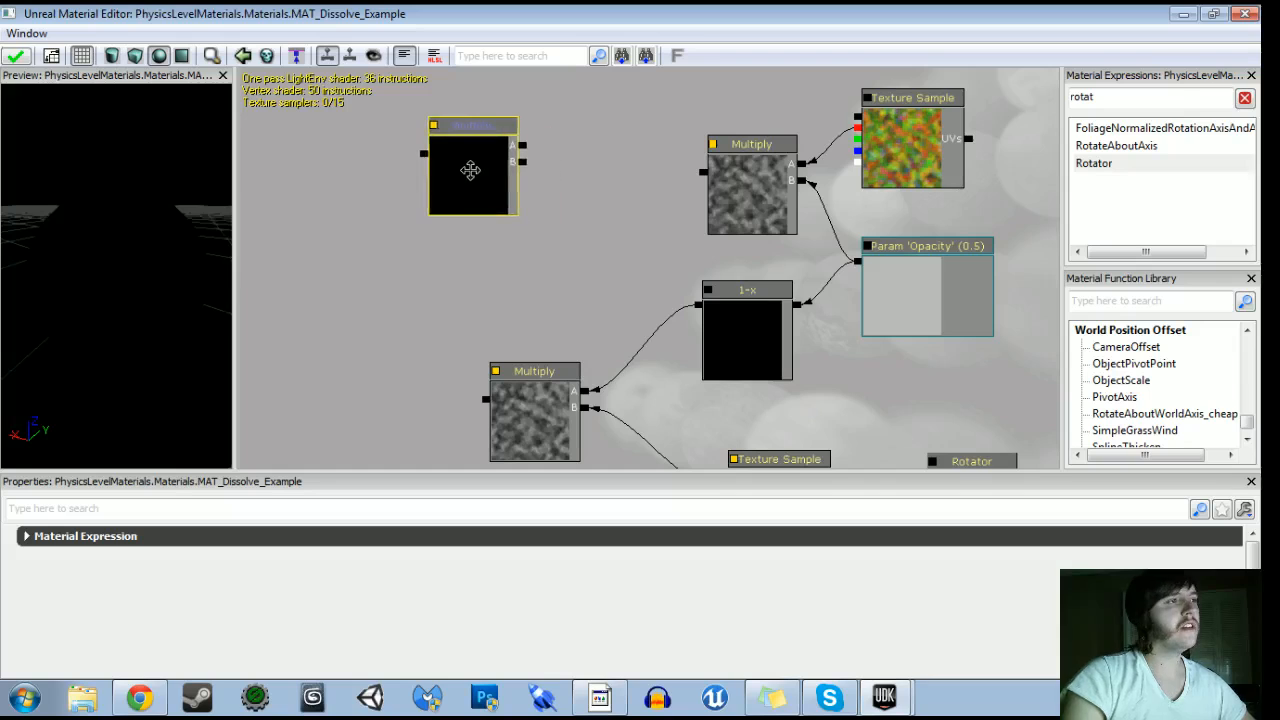
Add a Constant node between the new Multiply and the upper Multiply, and set its R value to 9
key(1)
click(582, 221)
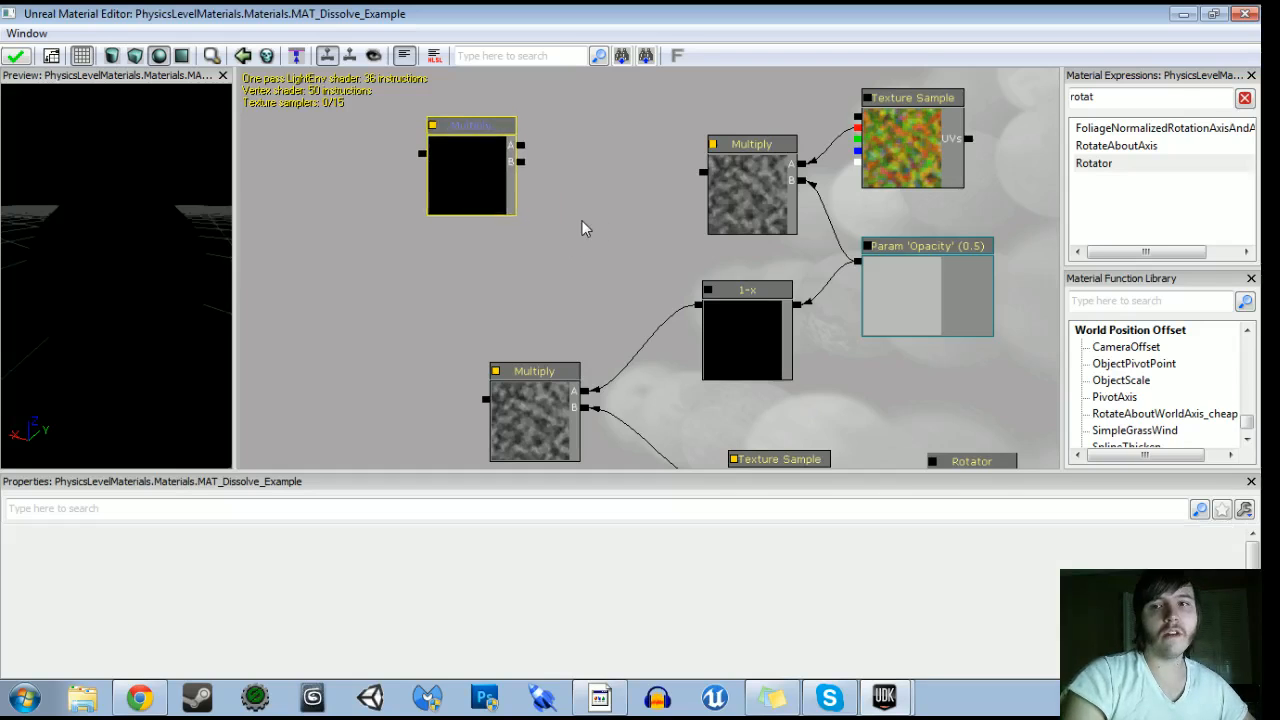
drag(618, 261, 594, 257)
click(451, 542)
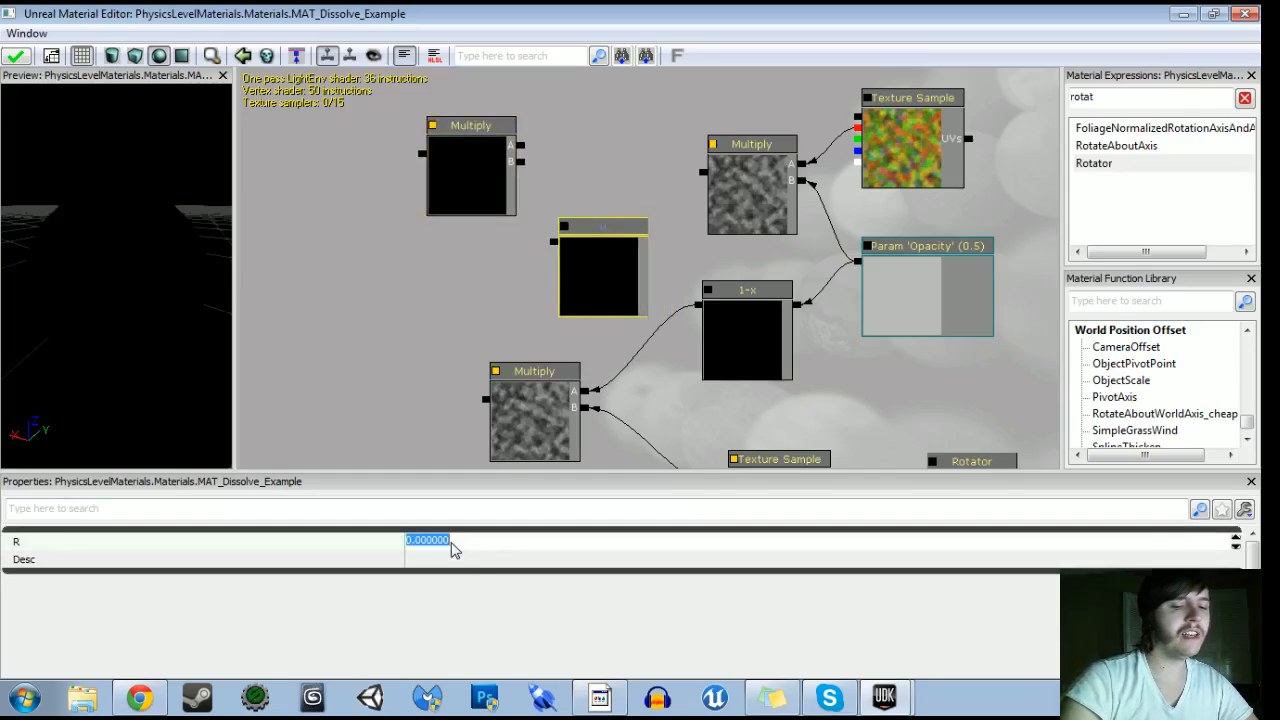
text(1)
key(Return)
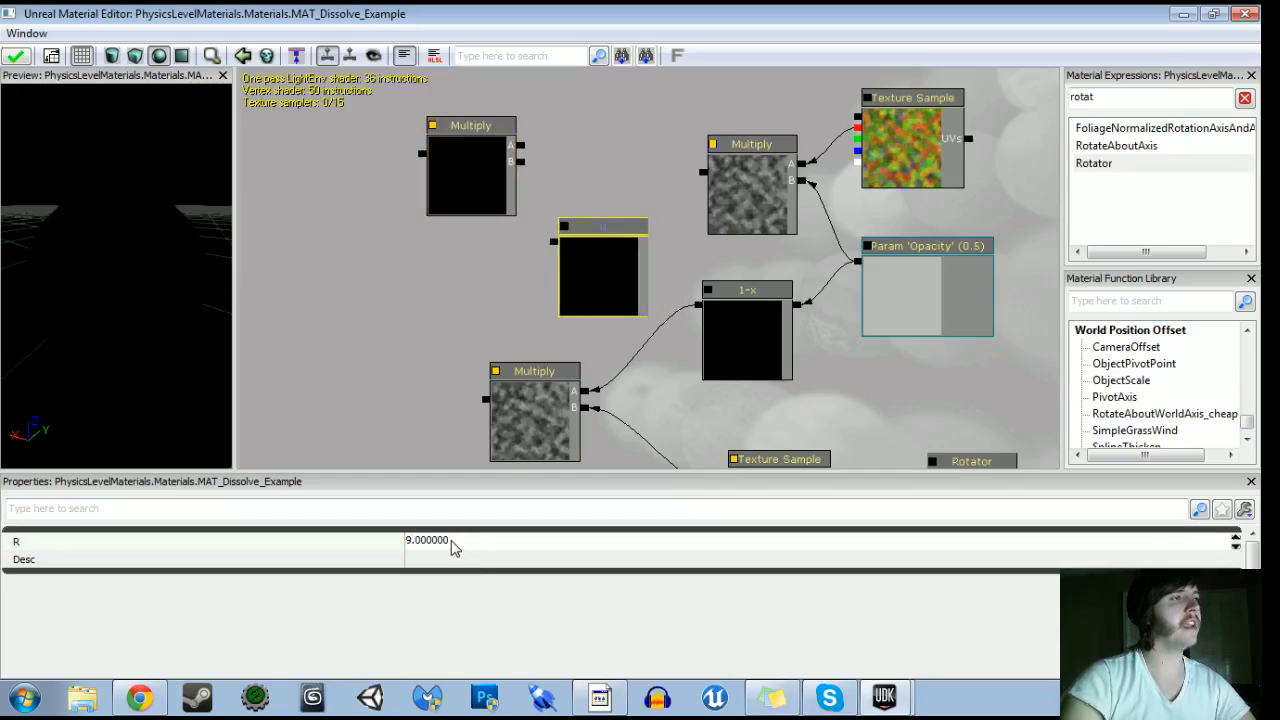
Connect the upper Multiply to input A and the constant to input B of the new Multiply, and move that node further left
drag(703, 181, 519, 146)
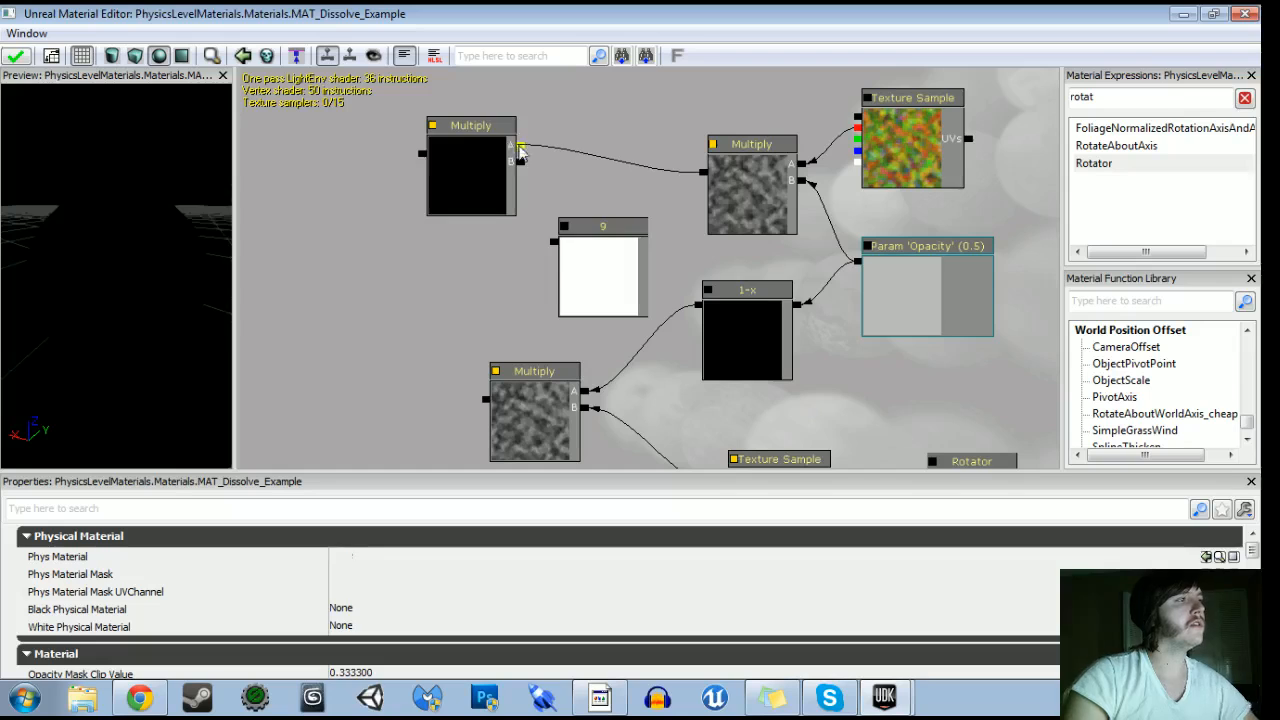
click(476, 140)
drag(553, 241, 418, 166)
click(474, 160)
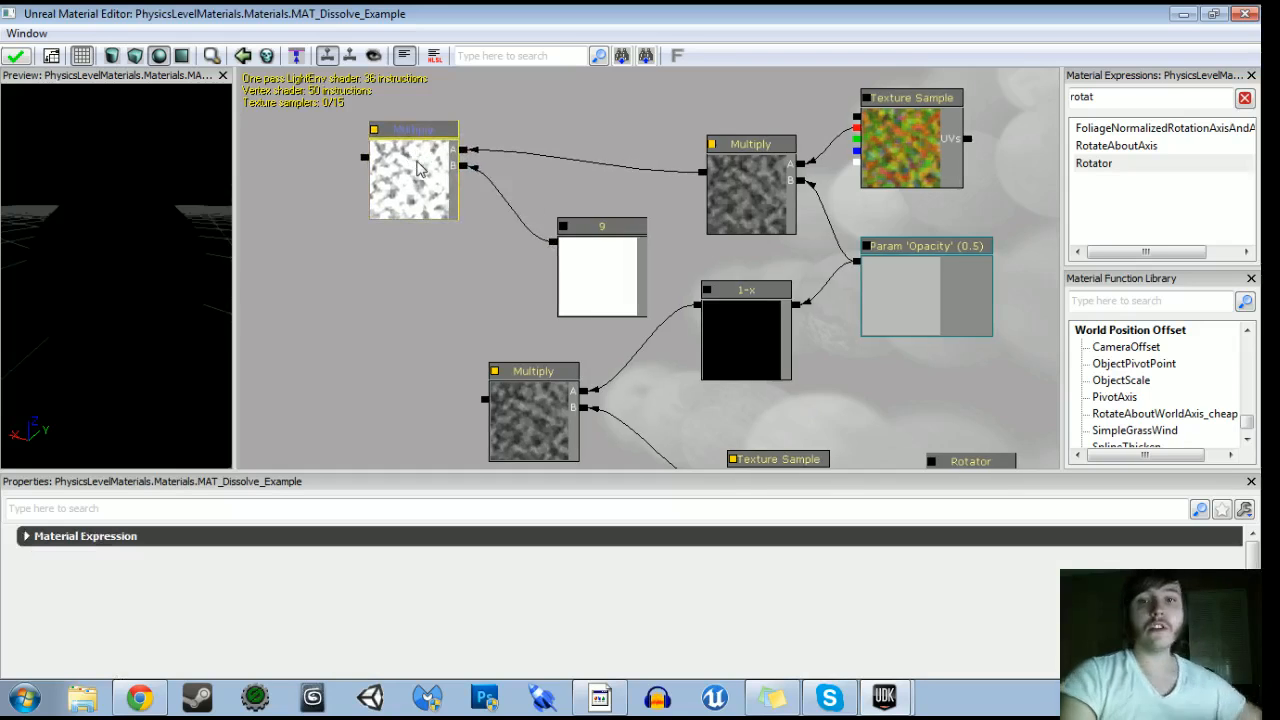
Try R values of 50, 1 and 5 on the constant feeding the new Multiply, and set it to 10
click(581, 272)
click(488, 541)
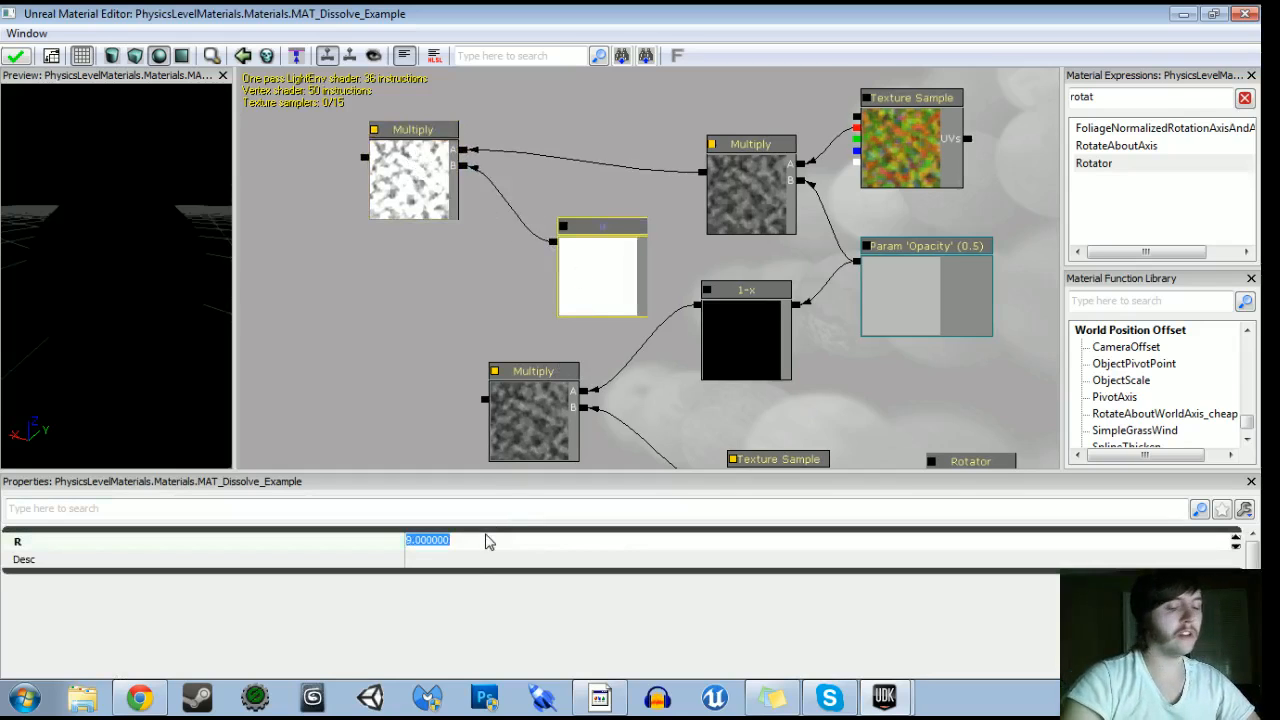
text(50)
key(Return)
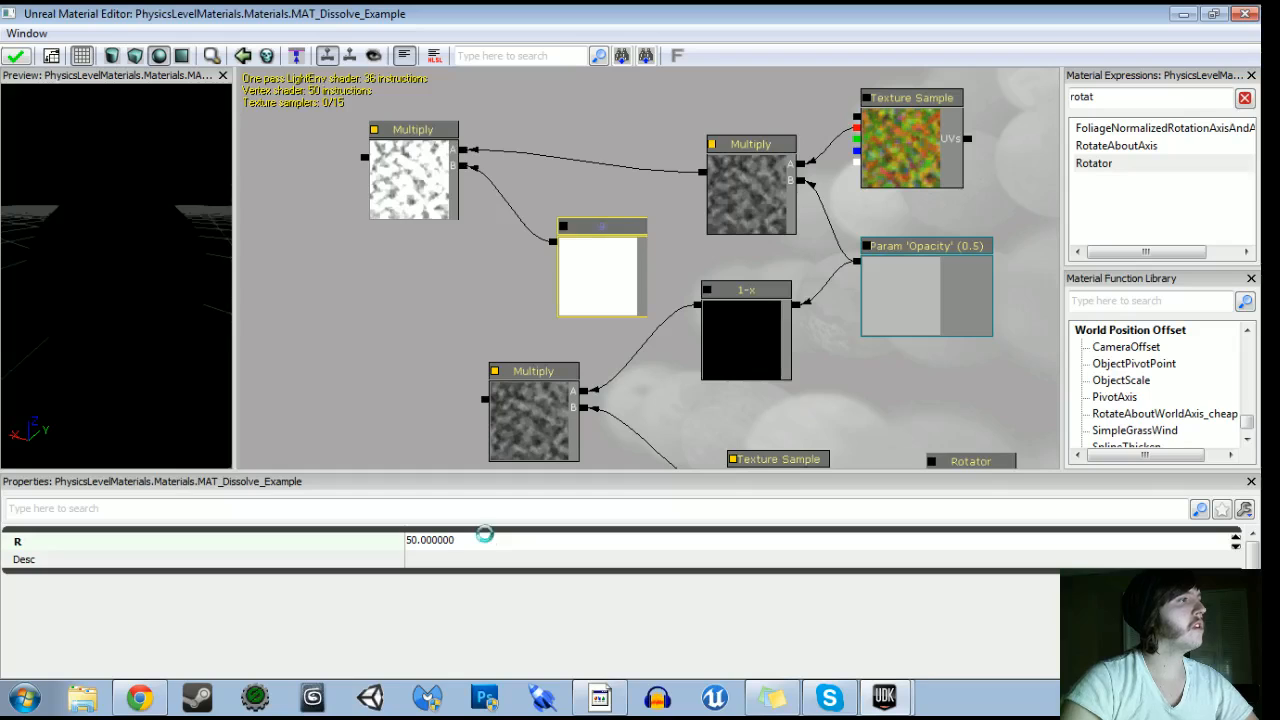
text(1)
key(Return)
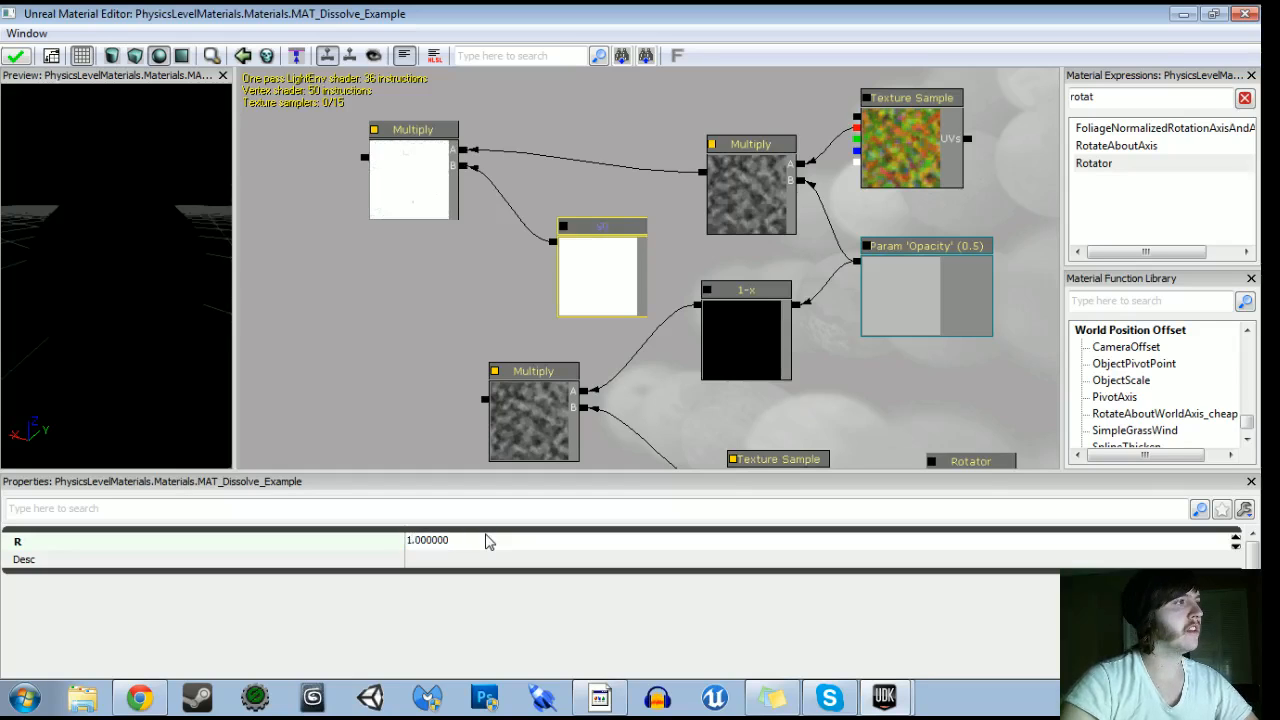
text(1)
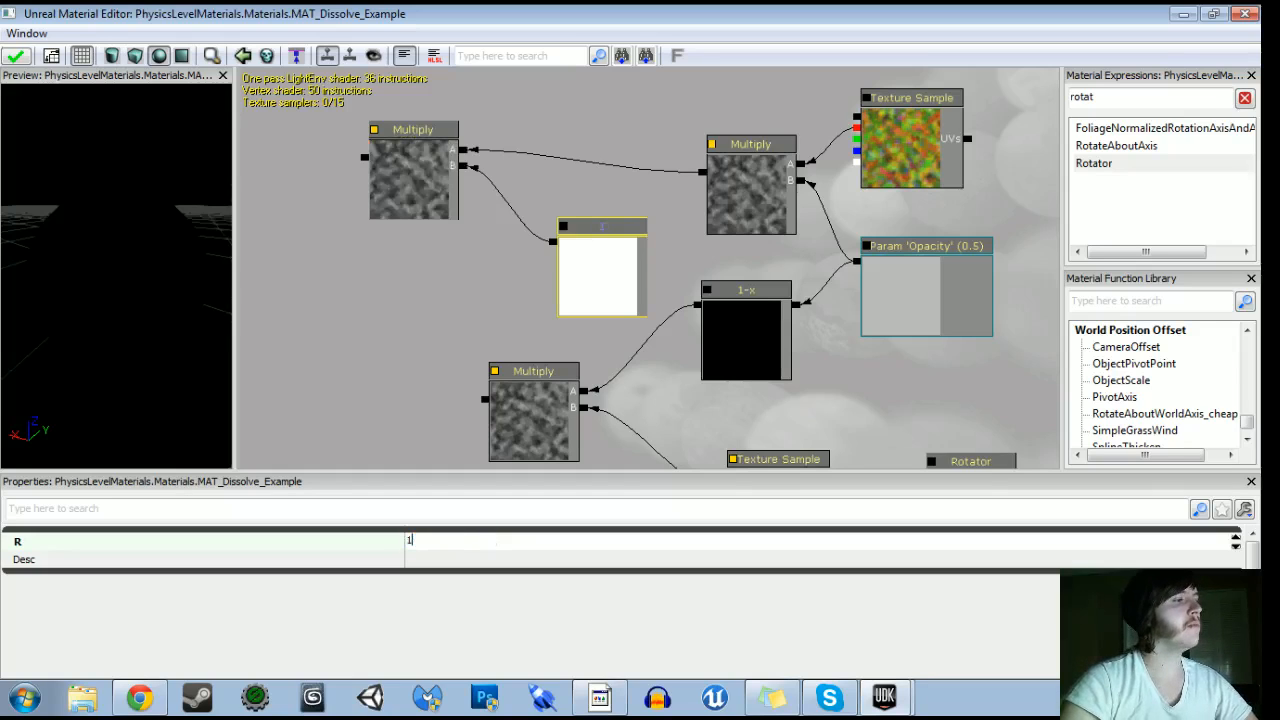
text(5)
key(Return)
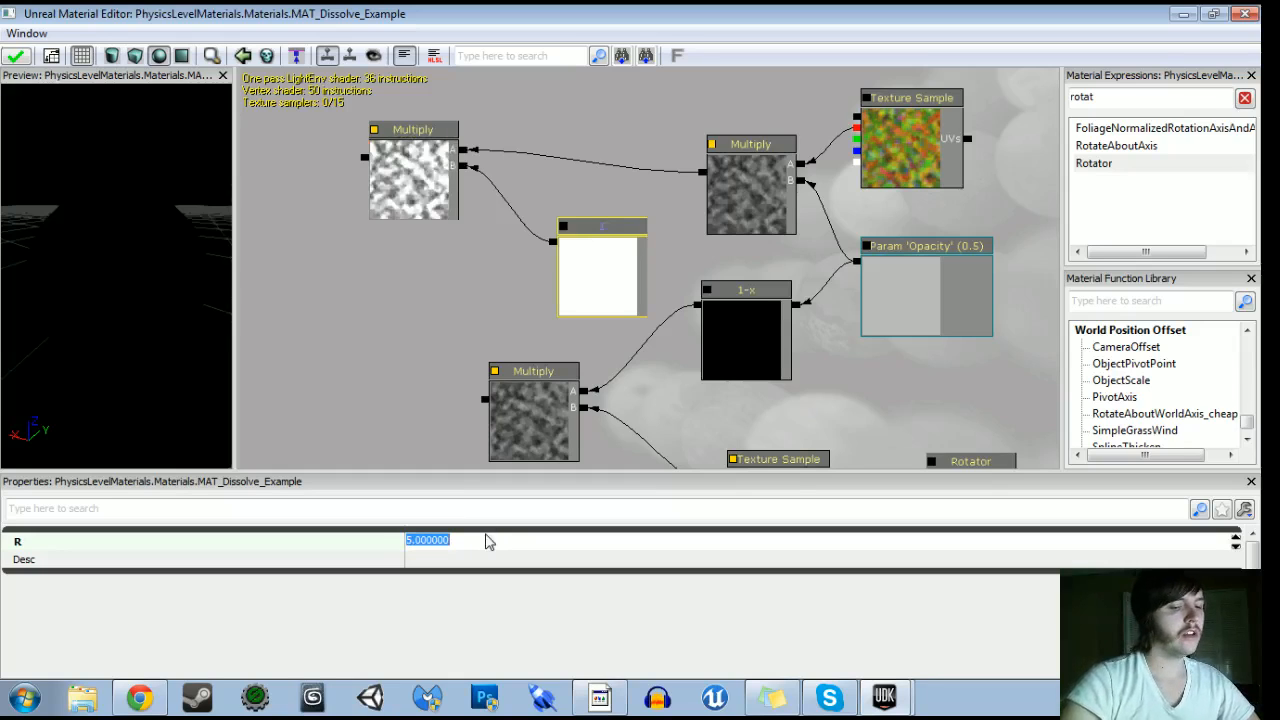
text(10)
key(Return)
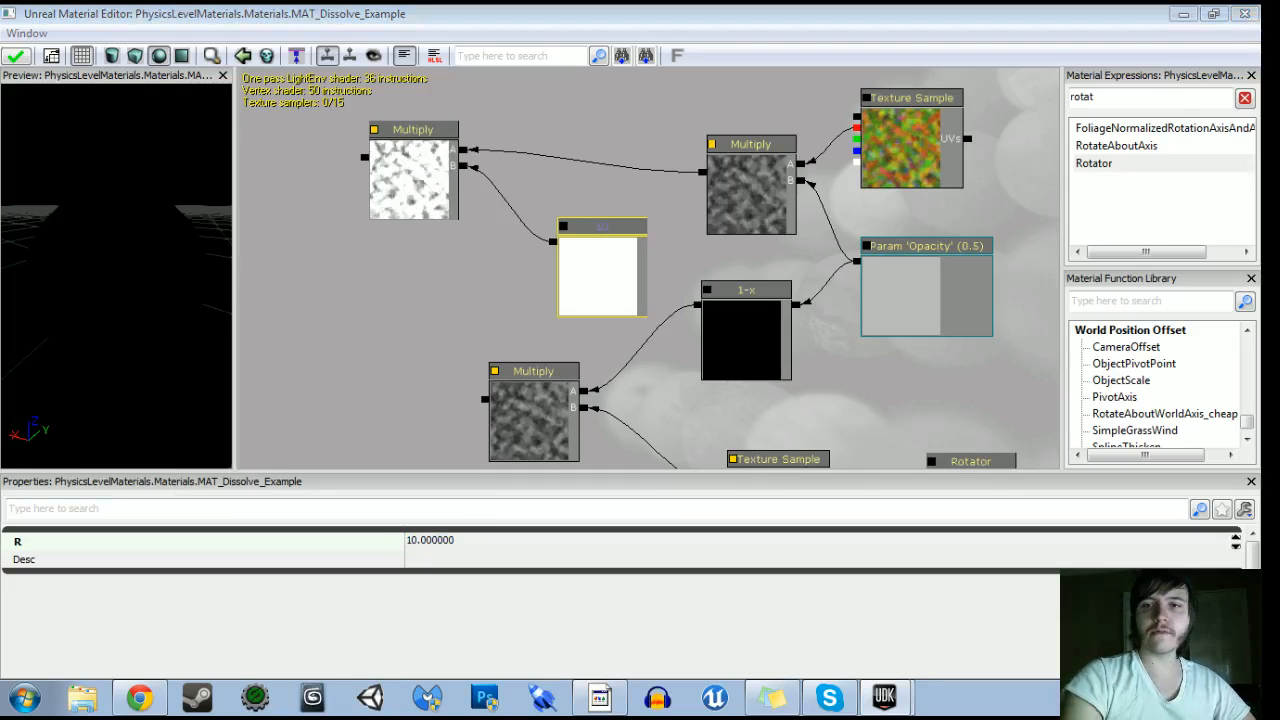
Place an Add node to the left of the brightened Multiply and the lower Multiply
scroll(446, 317, down, 3)
drag(446, 317, 603, 292)
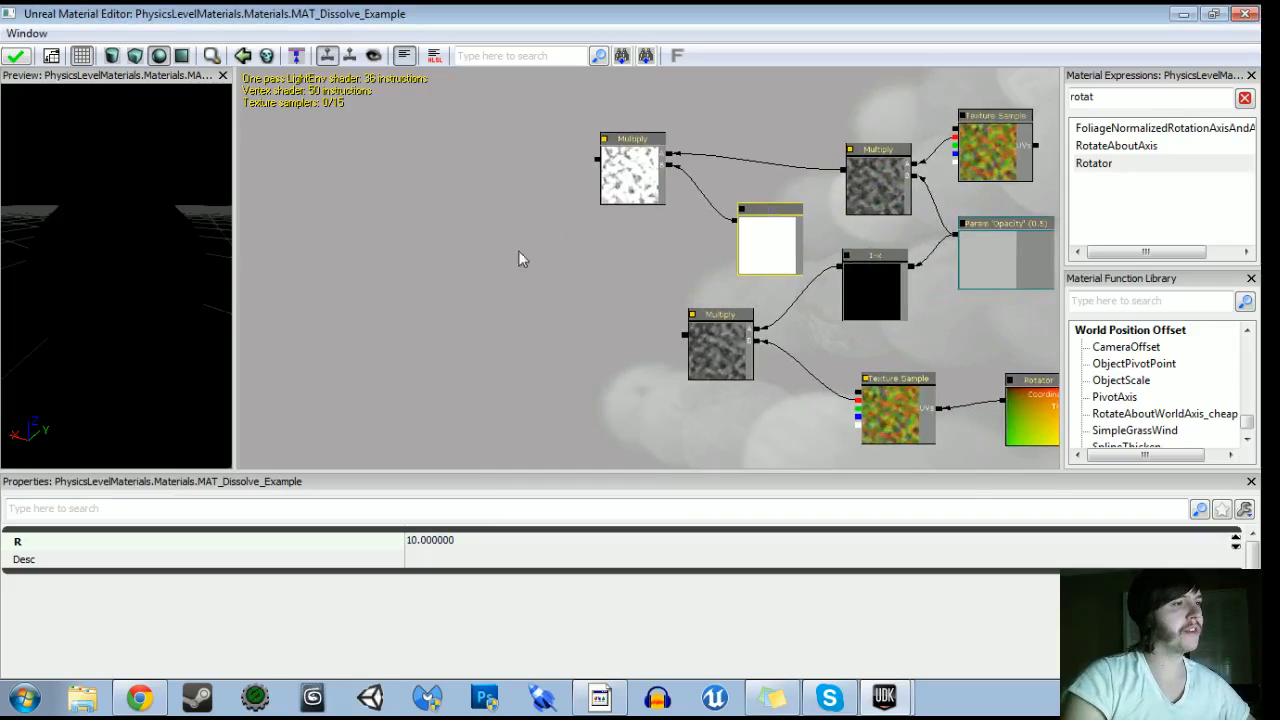
click(515, 288)
scroll(545, 363, up, 2)
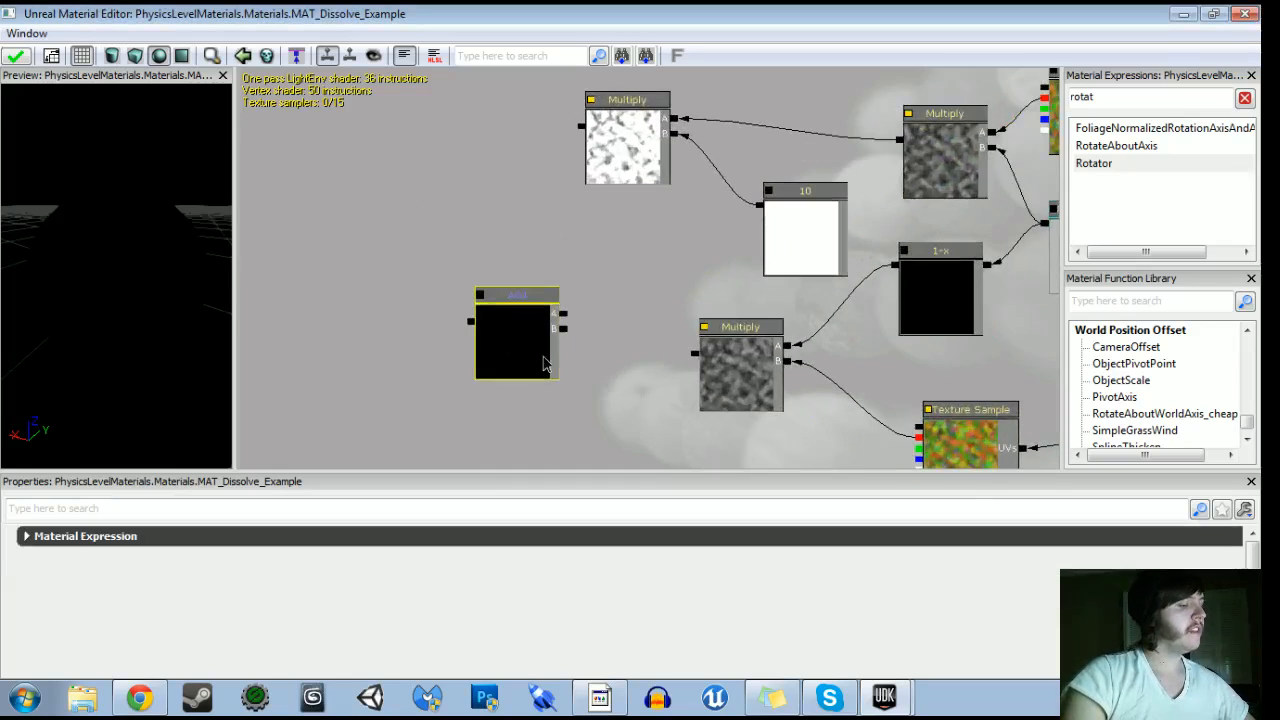
drag(528, 350, 506, 326)
Connect the brightened Multiply to the Add node's input A and the lower Multiply to input B, and turn on the Add's live preview
drag(580, 125, 695, 352)
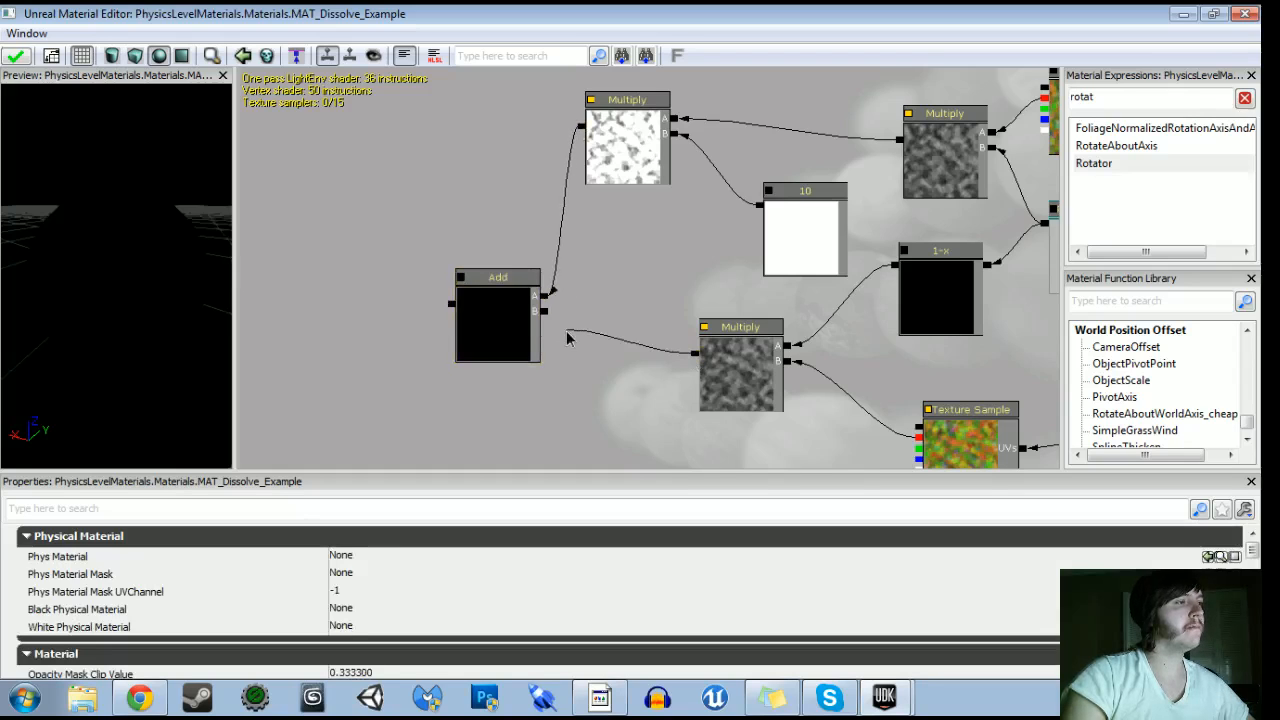
click(497, 331)
mouse_move(497, 331)
mouse_down()
mouse_move(425, 260)
mouse_move(492, 312)
mouse_up()
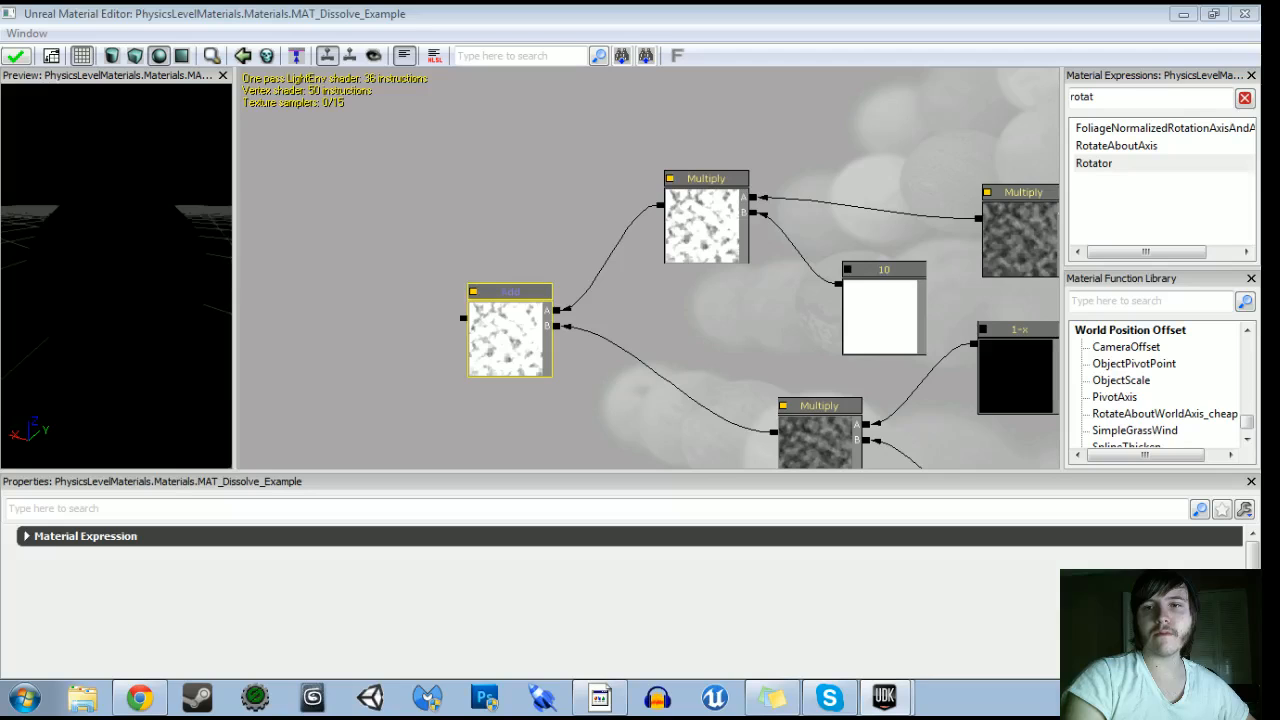
Add a second Add node to the upper left of the first and connect the first Add's output to its input B
key(a)
click(357, 226)
drag(392, 244, 332, 205)
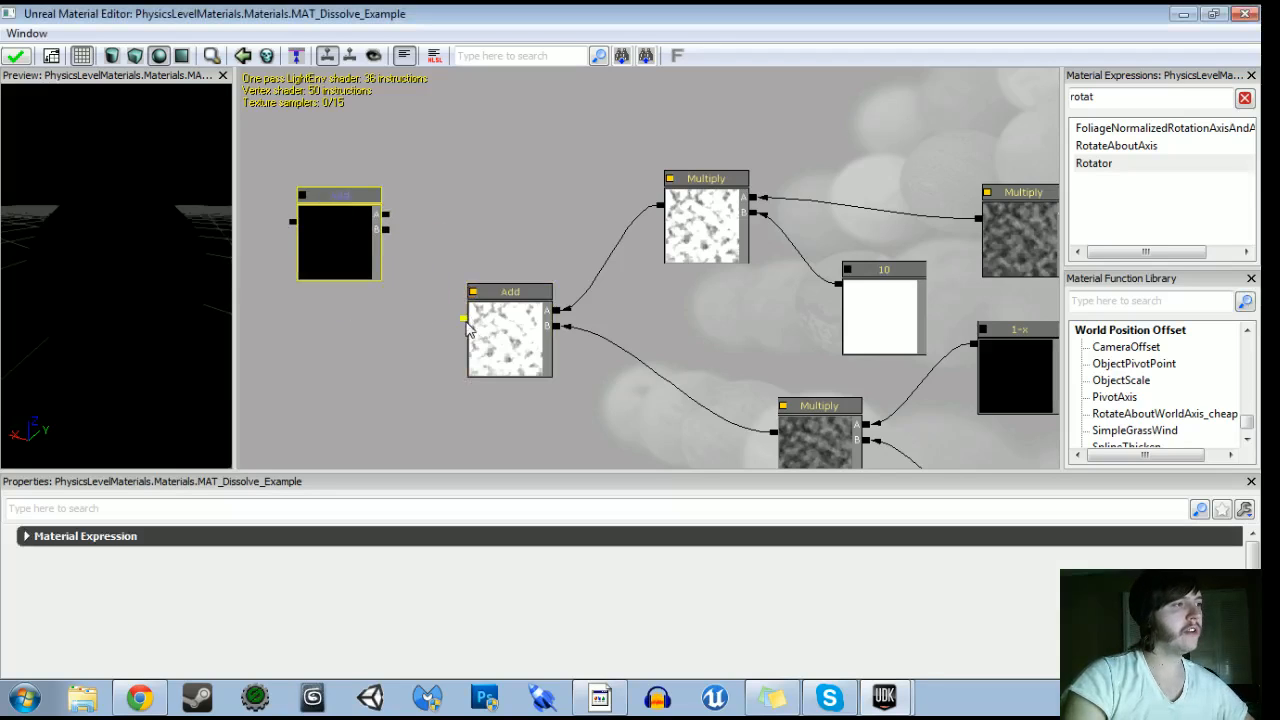
drag(463, 318, 386, 231)
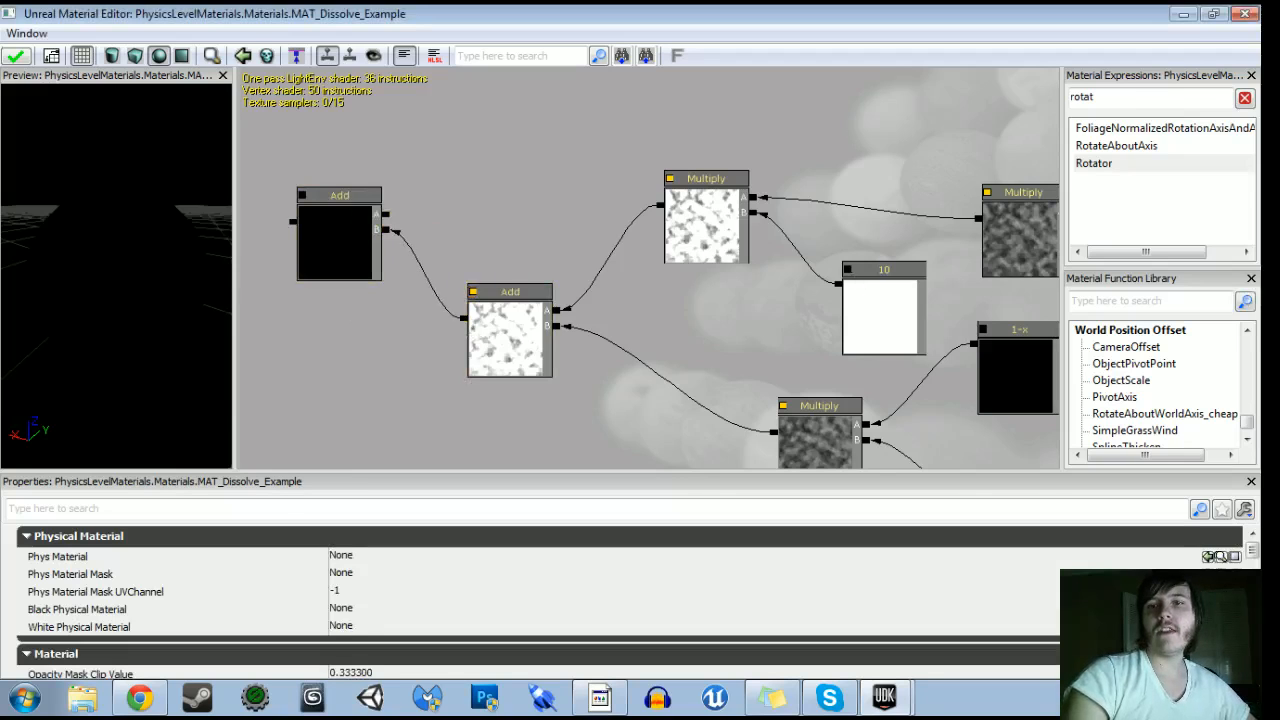
Connect the Opacity parameter to input A of the second Add node and turn on that Add's live preview
scroll(834, 323, down, 2)
drag(832, 330, 485, 234)
drag(716, 207, 379, 138)
drag(366, 240, 471, 253)
scroll(471, 253, up, 2)
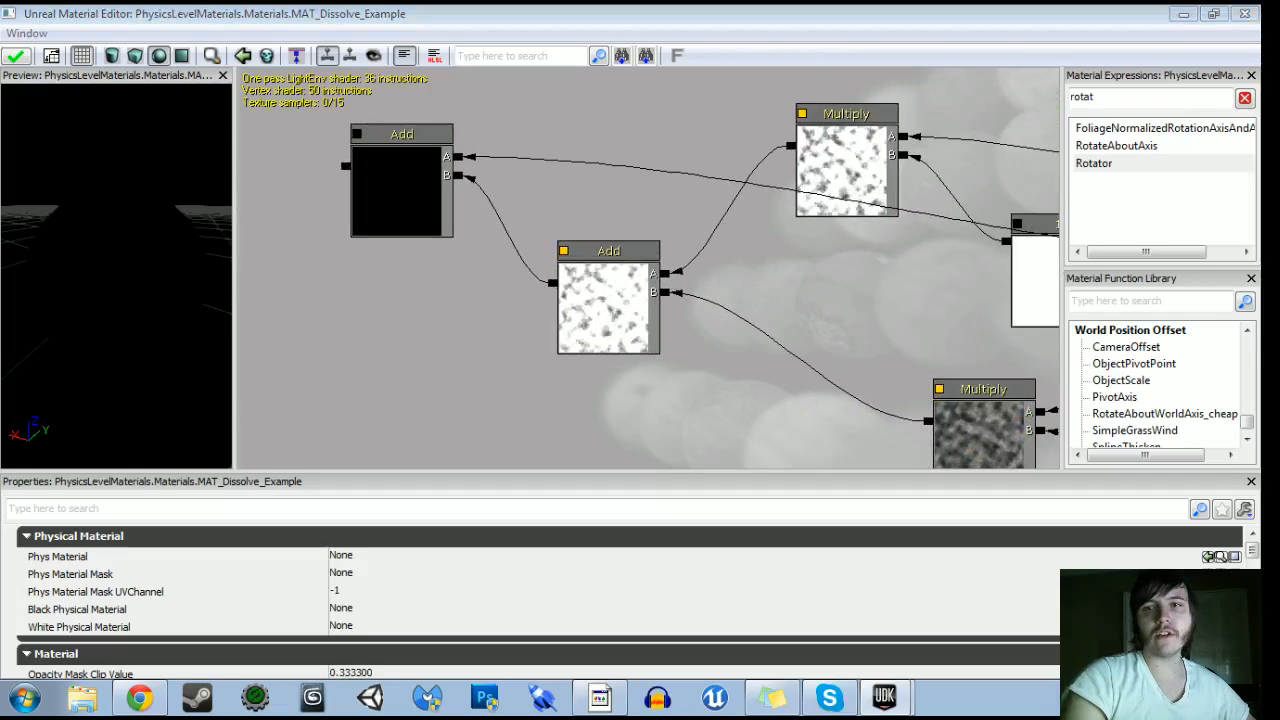
click(356, 133)
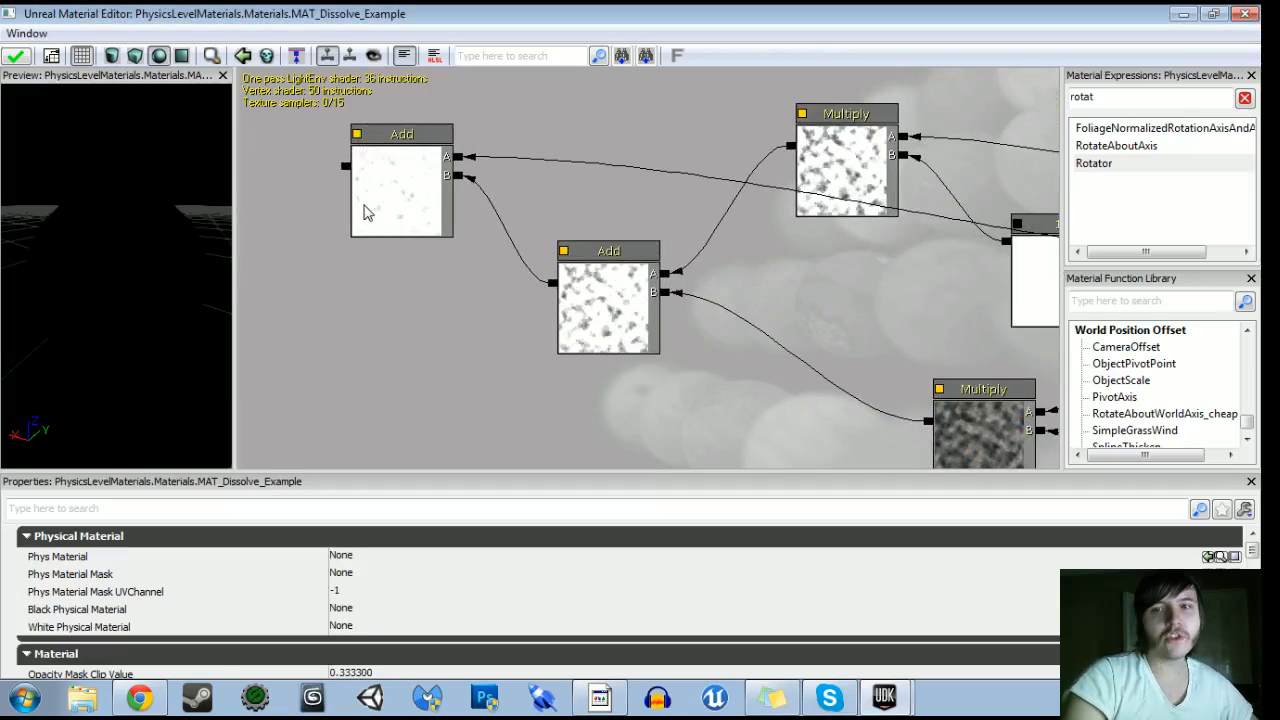
Find the Power expression, place it to the left of the second Add node, and connect that Add to its Base input
drag(1096, 97, 998, 98)
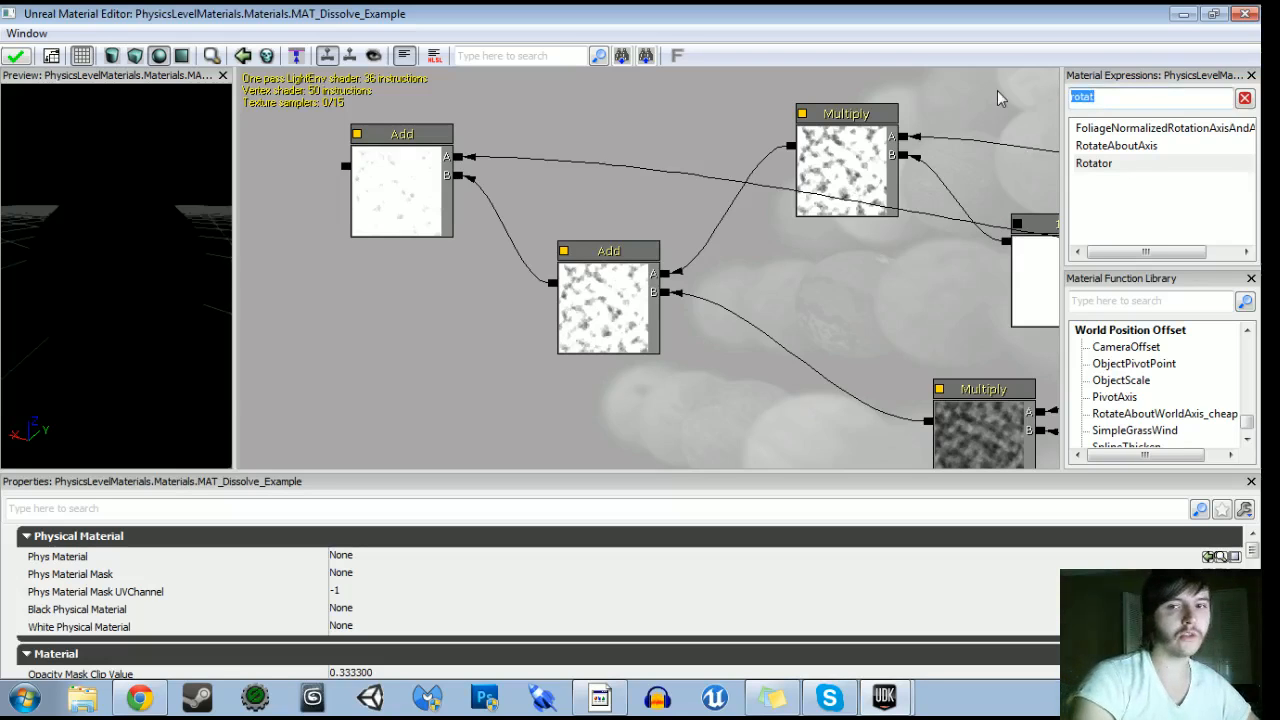
key(BackSpace)
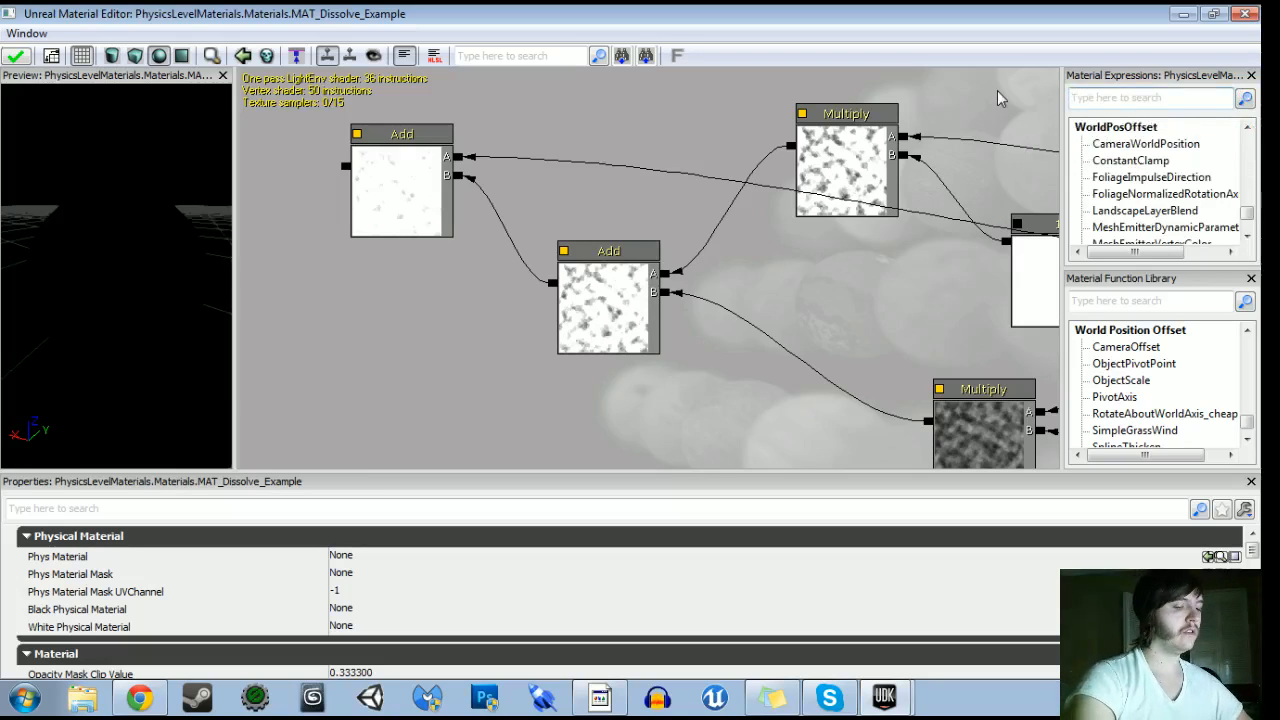
text(power)
drag(1090, 128, 382, 213)
drag(537, 171, 505, 200)
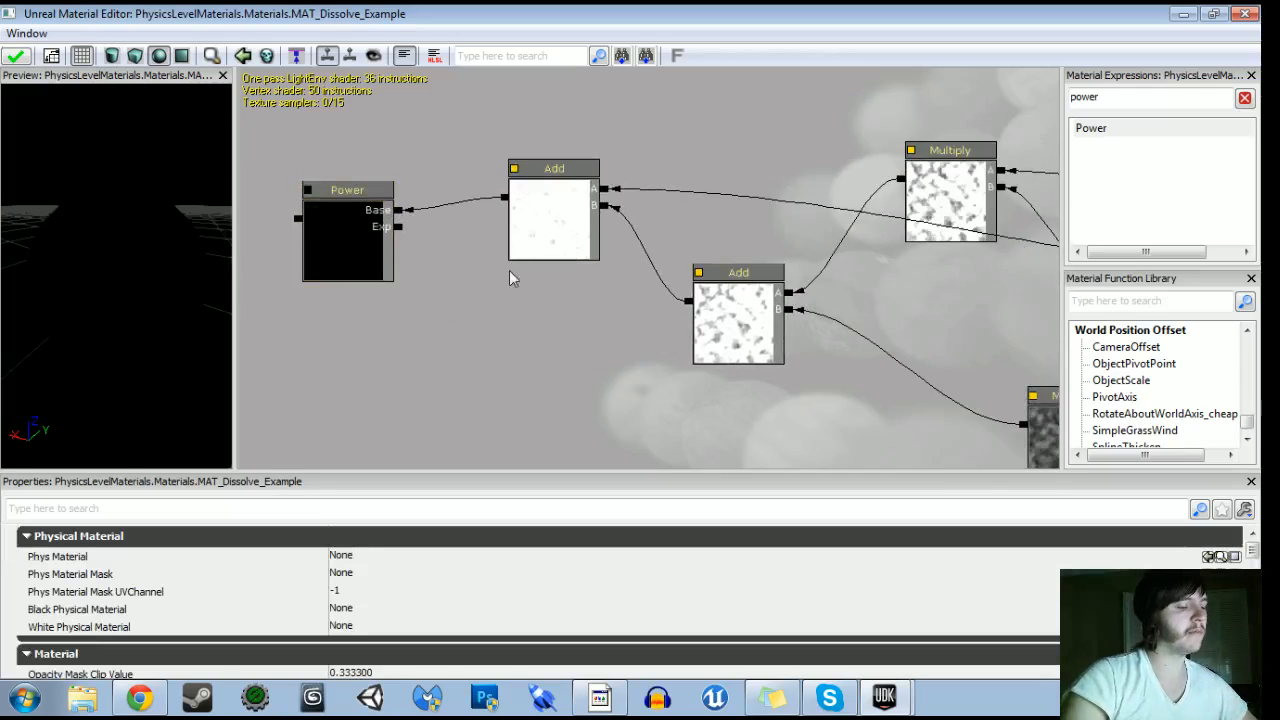
Add a constant with an R value of 100, connect it to the Power node's Exp input, and turn on the Power's live preview
click(530, 310)
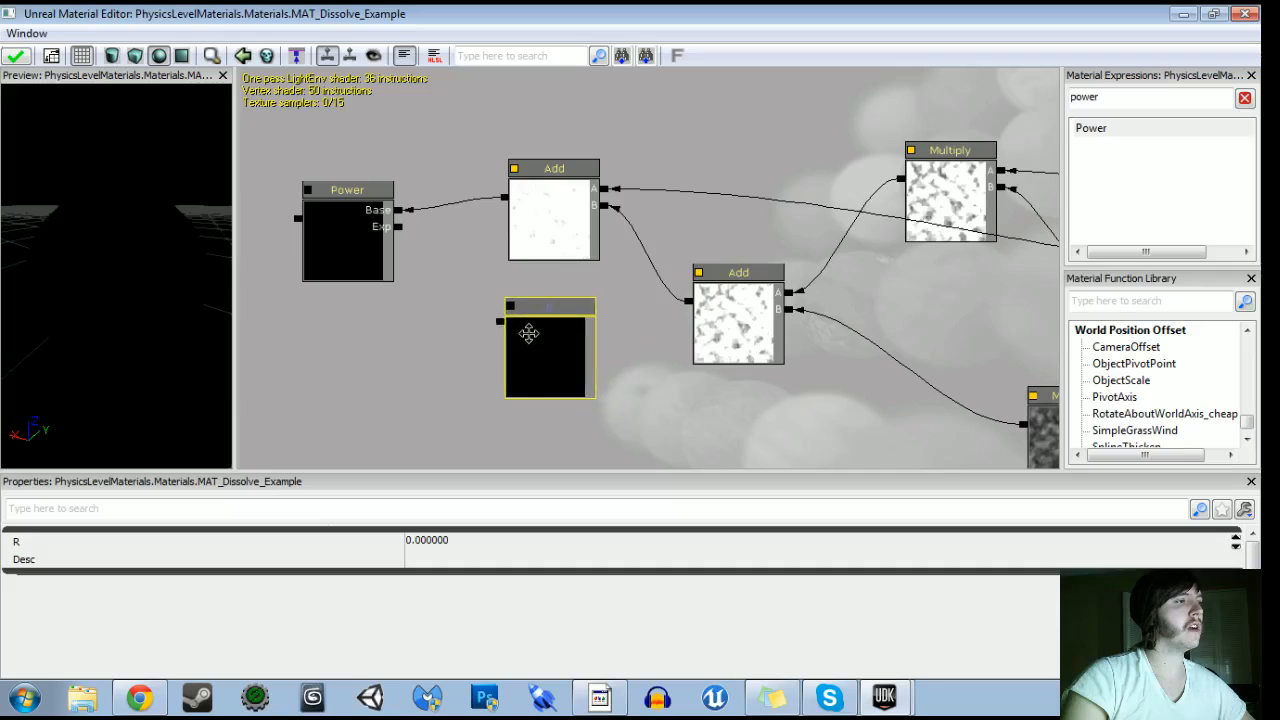
click(484, 540)
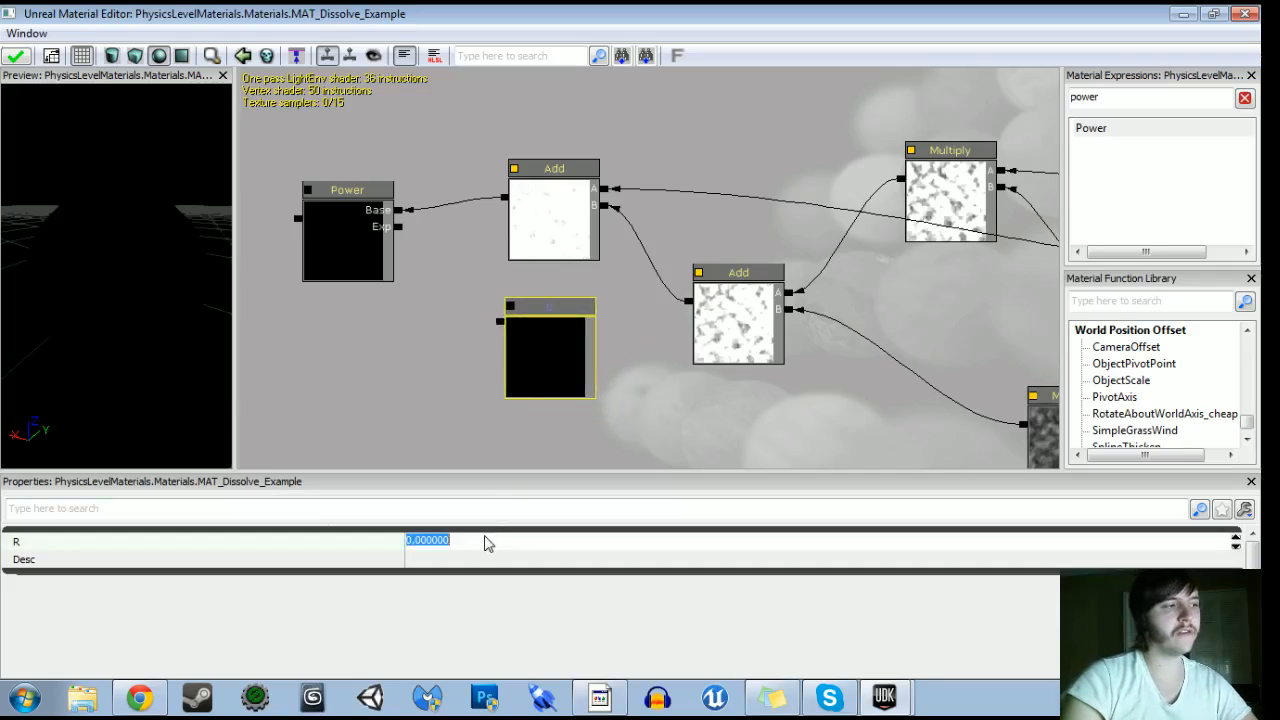
text(100)
key(Return)
drag(500, 322, 398, 227)
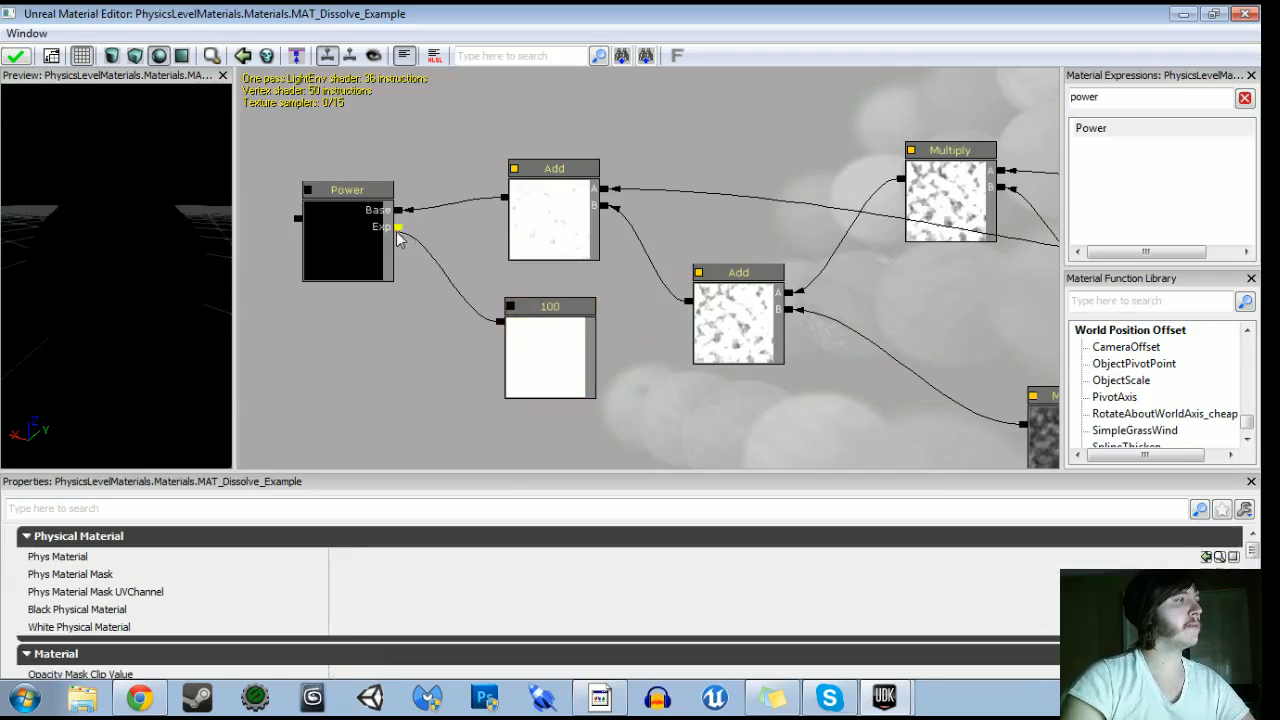
click(307, 191)
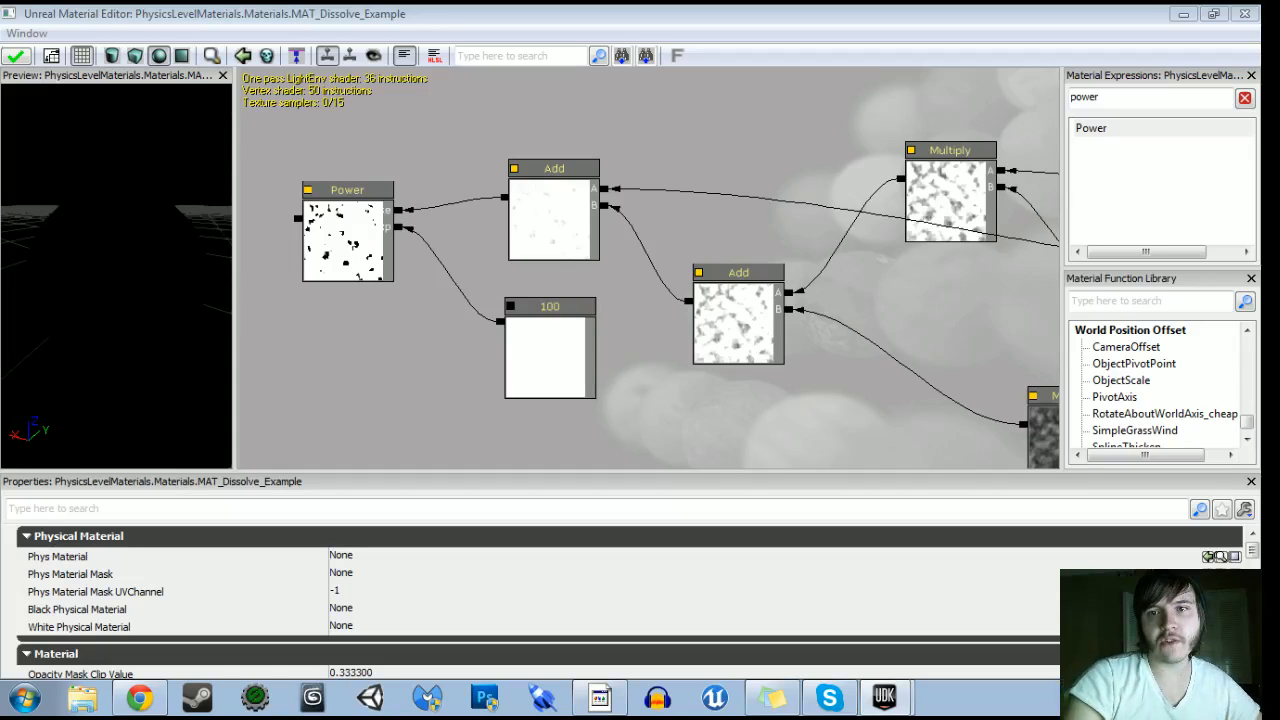
Find the ConstantClamp expression, place it to the left of the Power node, and connect the Power output to its input
double_click(1085, 97)
text(const)
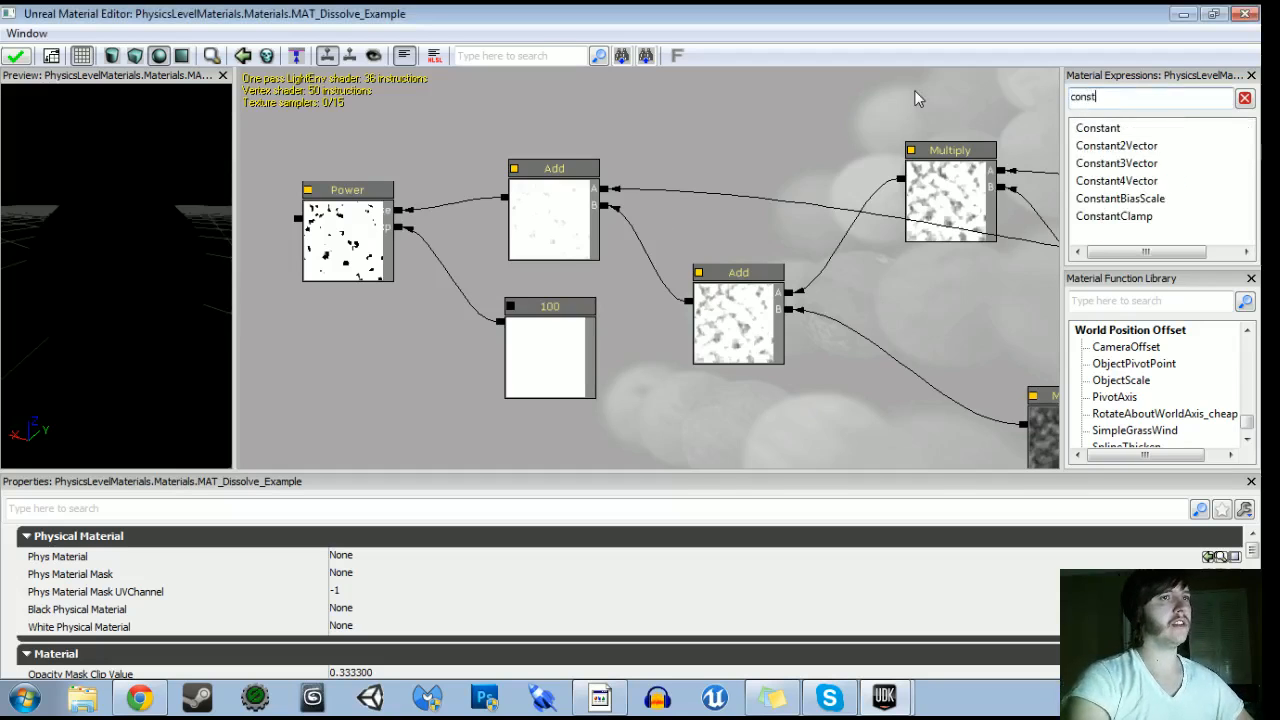
drag(1116, 220, 660, 320)
drag(785, 318, 385, 267)
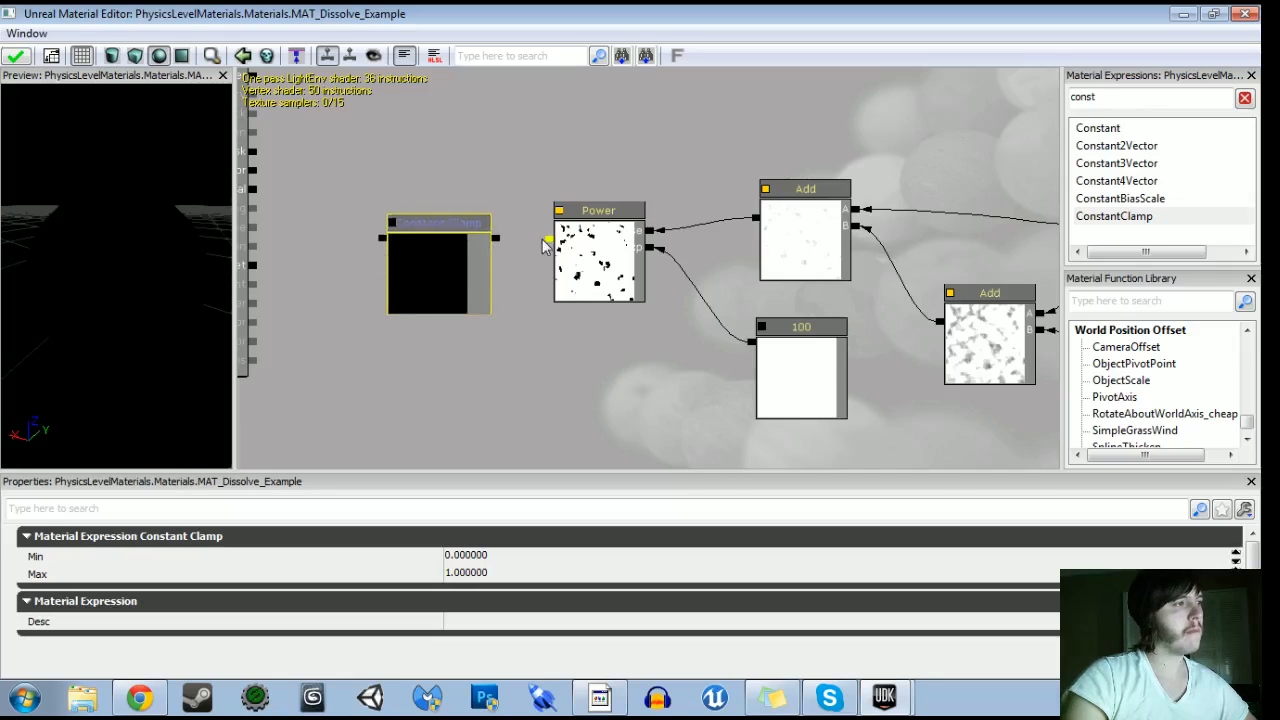
drag(545, 239, 497, 238)
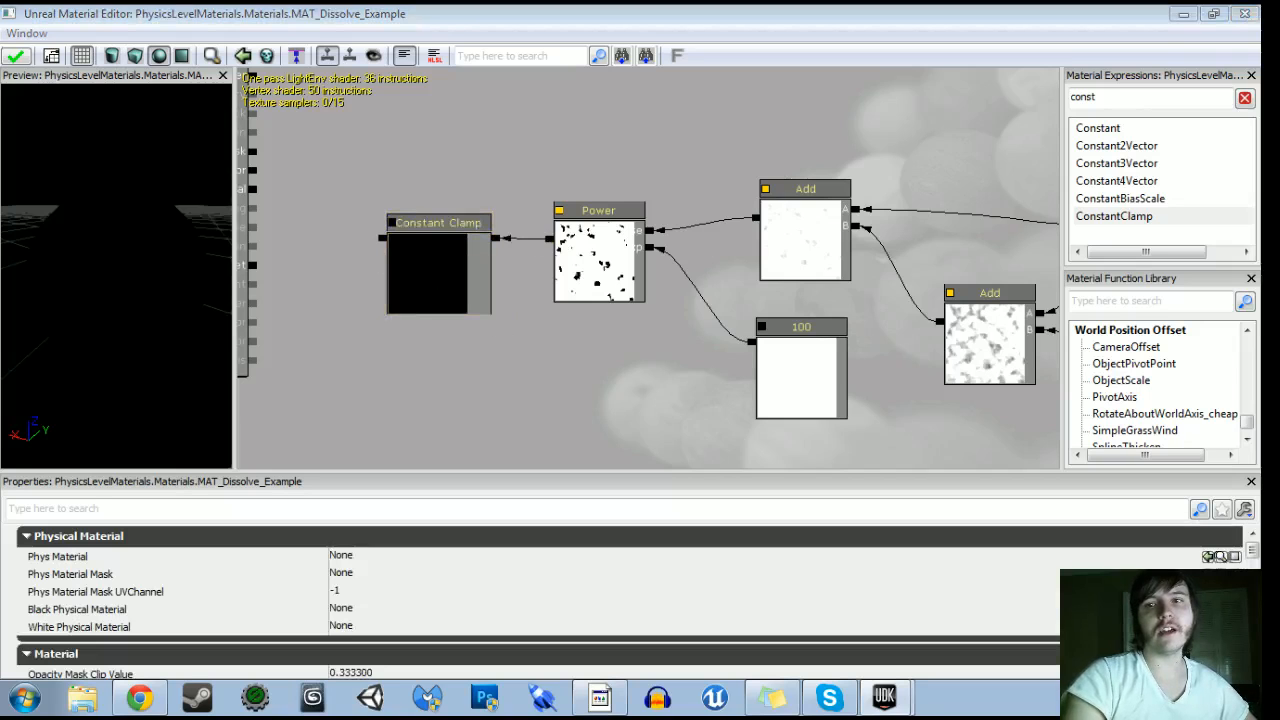
Set the material's blend mode to BLEND_Translucent and connect the Constant Clamp output to the material's Opacity input
drag(439, 275, 617, 361)
scroll(617, 361, down, 4)
scroll(617, 361, up, 2)
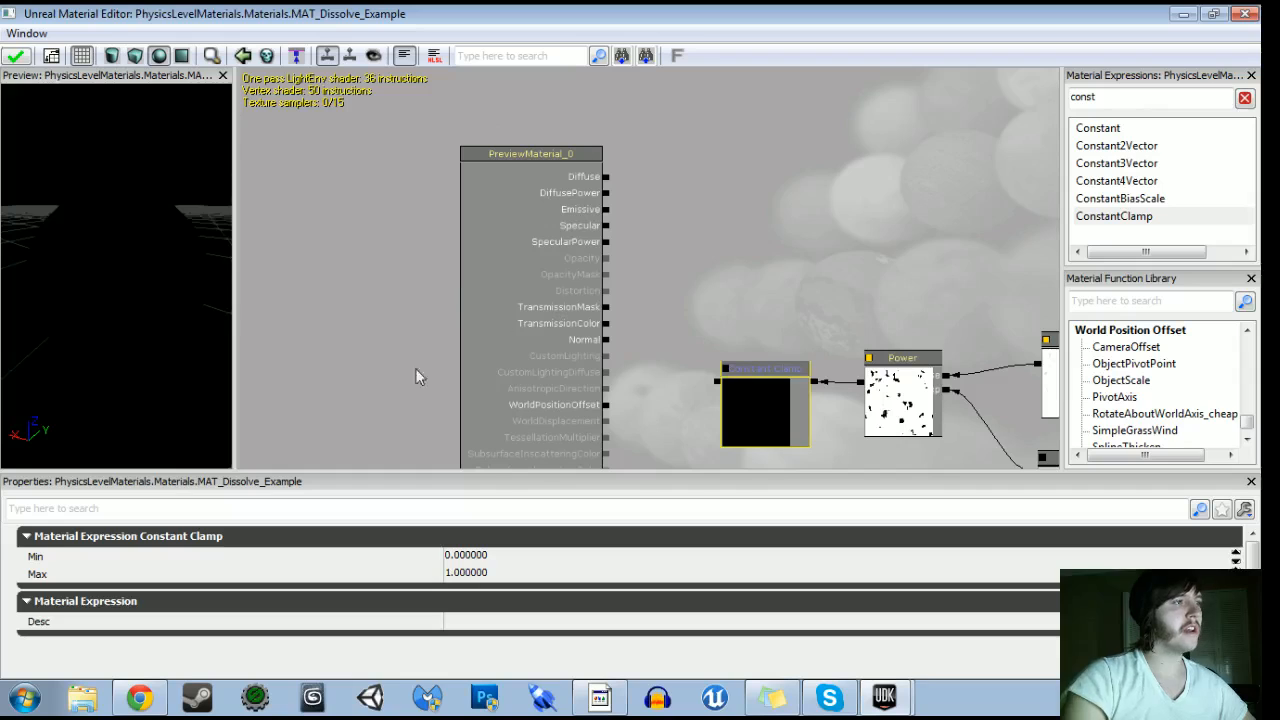
click(520, 300)
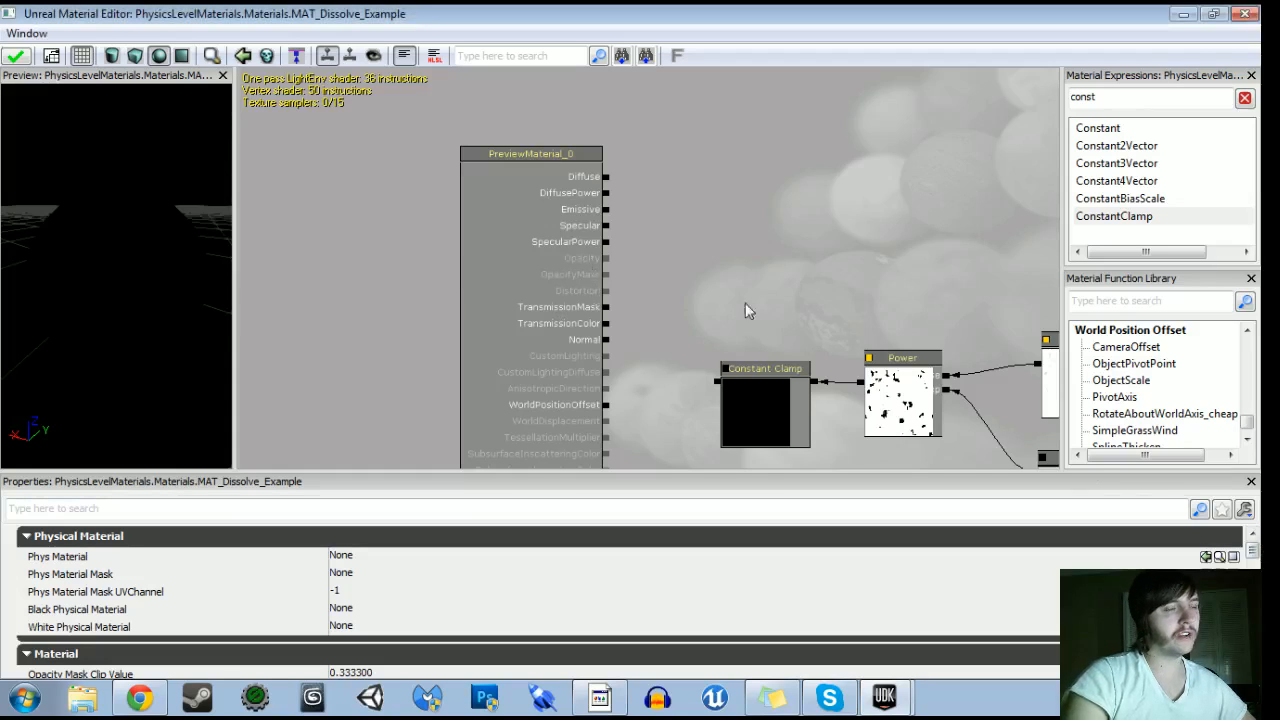
scroll(1254, 561, down, 3)
scroll(1254, 561, down, 2)
click(392, 622)
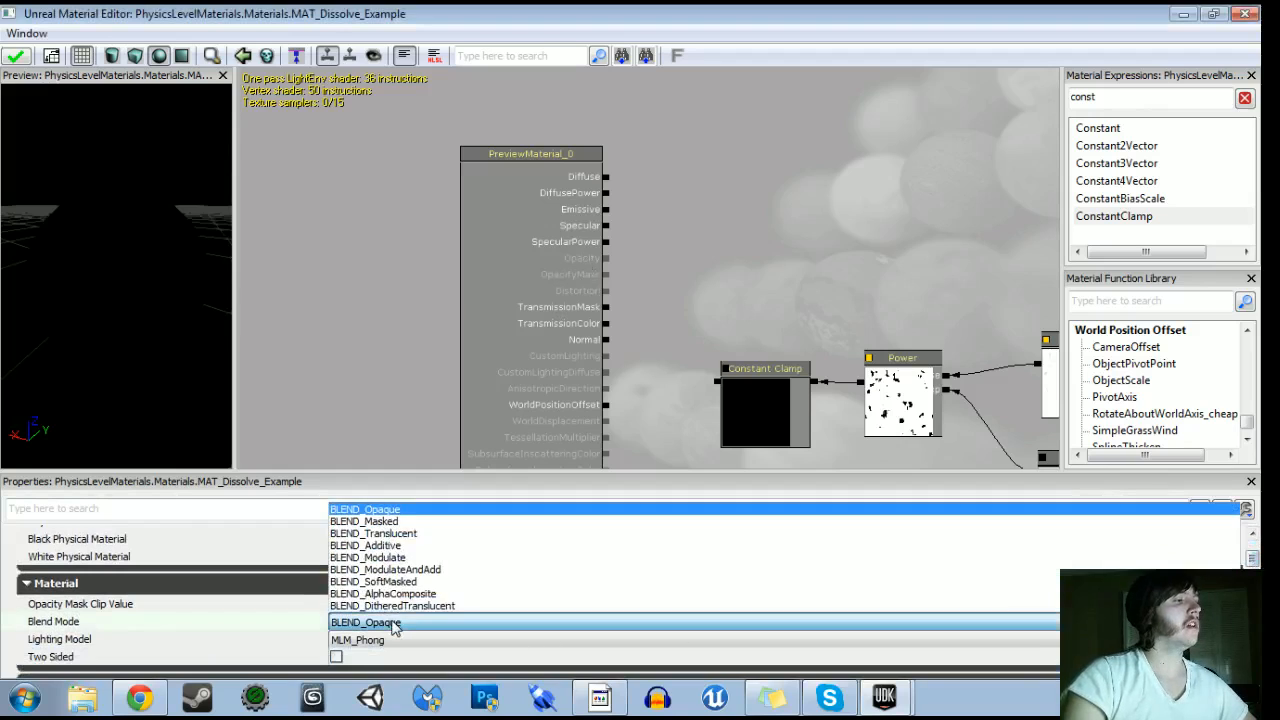
click(387, 534)
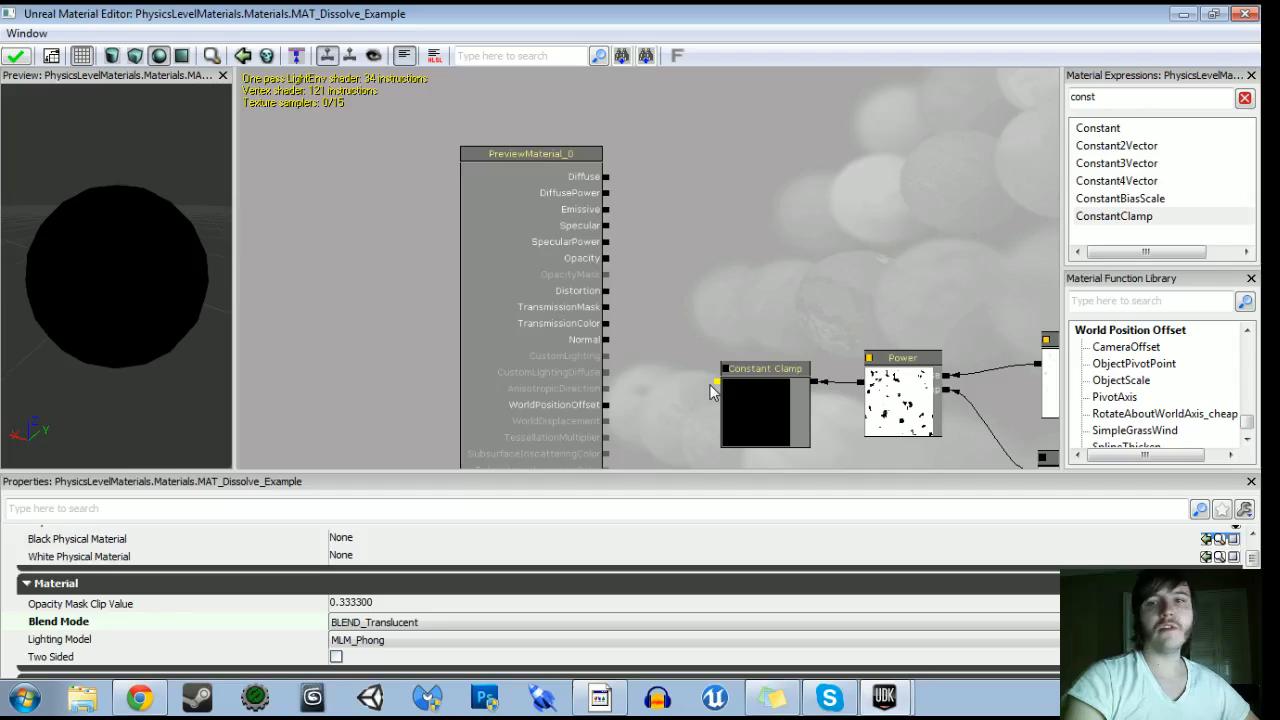
drag(711, 386, 607, 260)
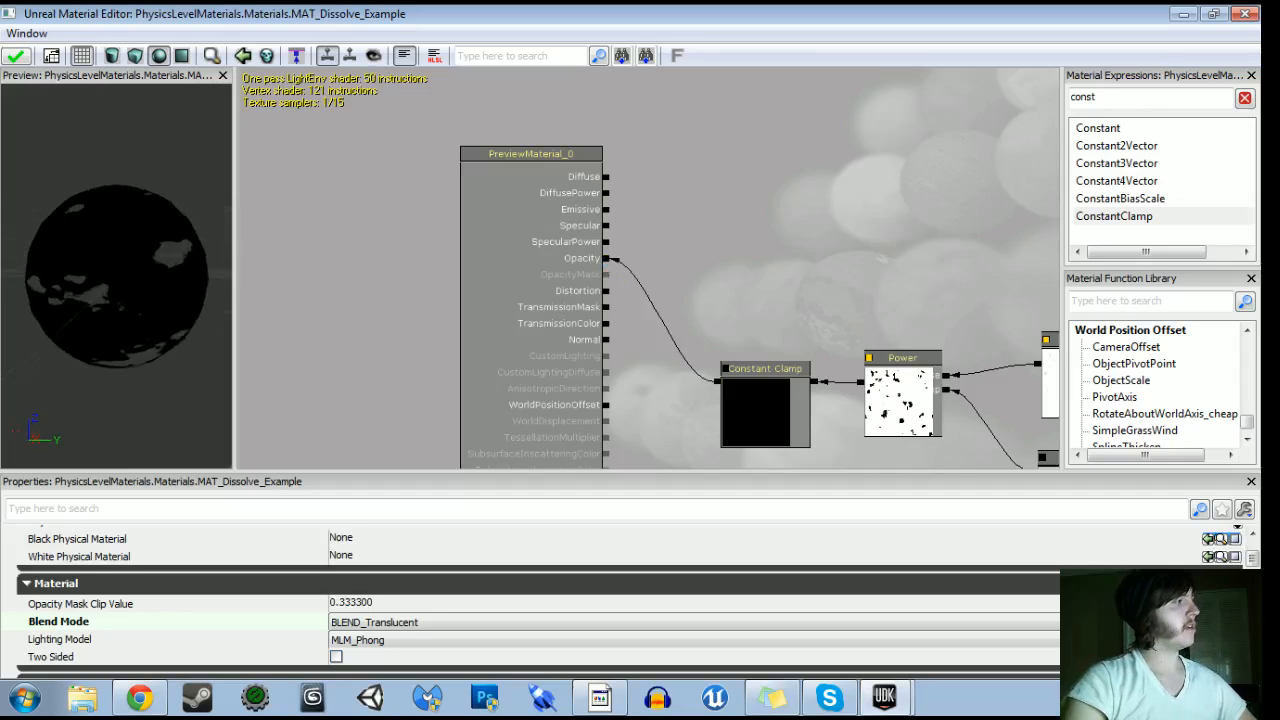
drag(60, 300, 112, 303)
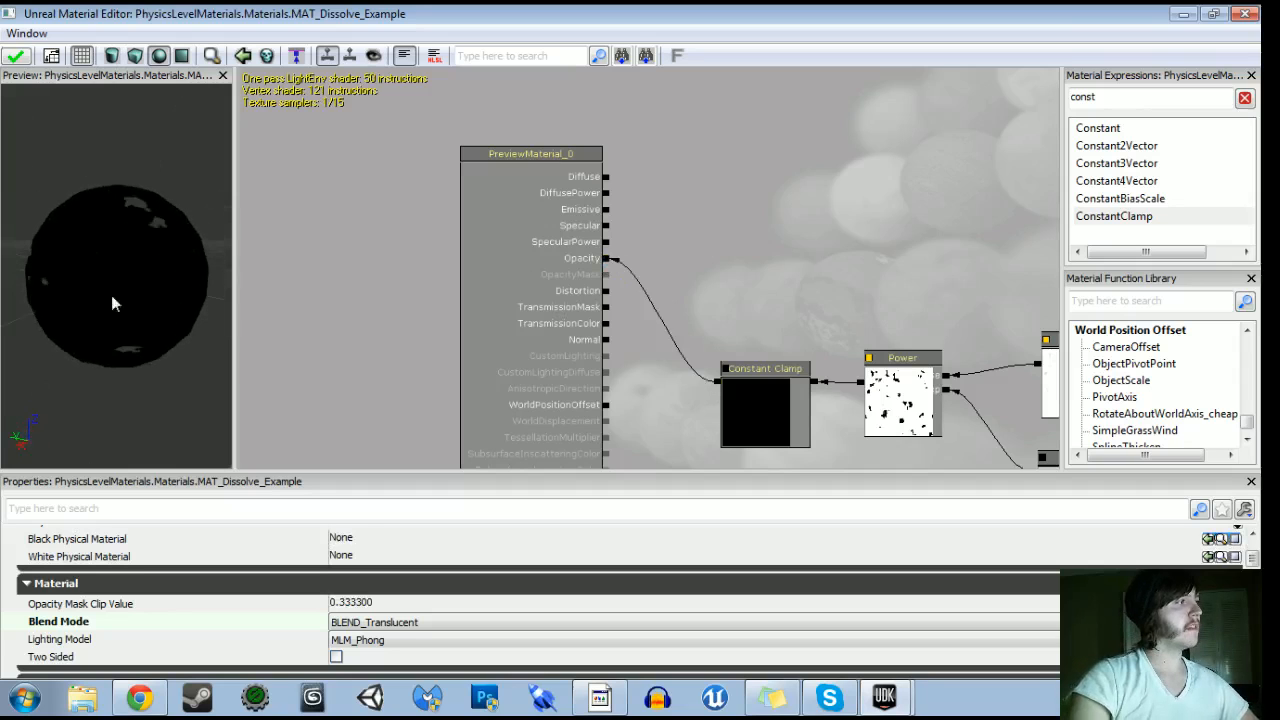
Set the Opacity parameter's default value to 0.1 and inspect the dissolve on the preview sphere
scroll(777, 264, down, 3)
drag(861, 278, 286, 163)
drag(997, 334, 764, 389)
scroll(580, 323, up, 5)
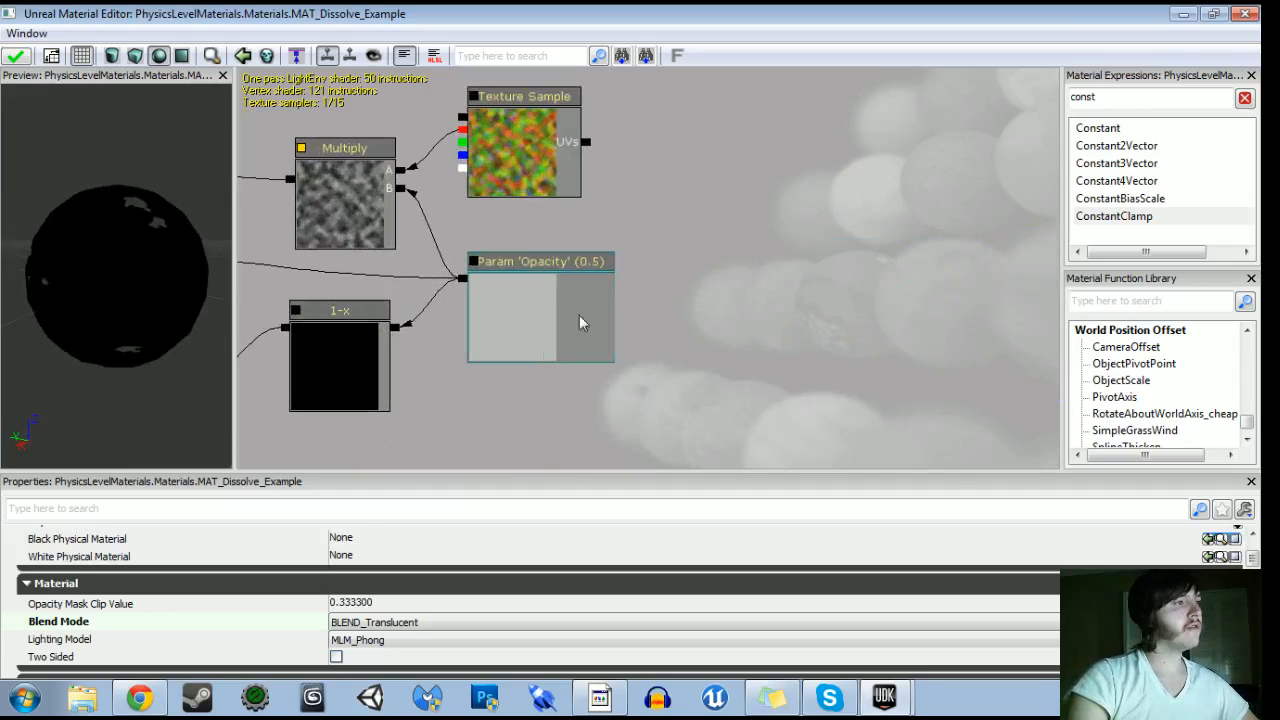
click(564, 305)
click(437, 545)
text(0.1)
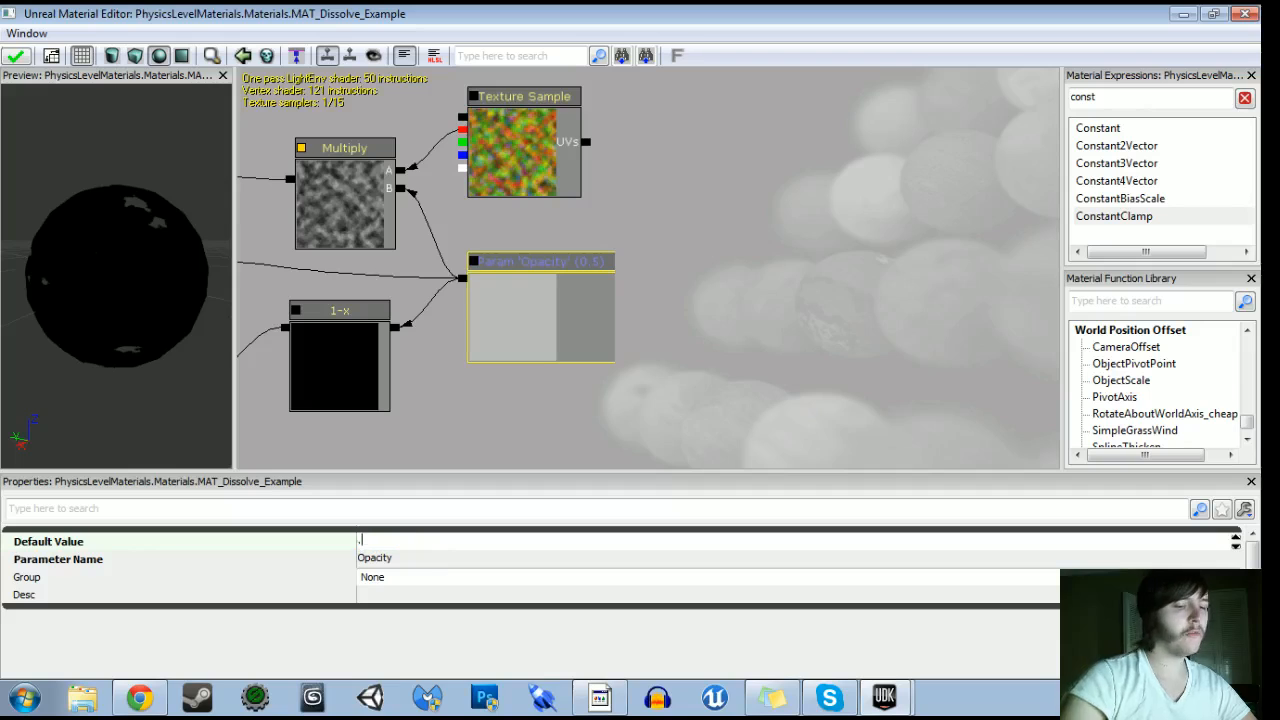
key(Return)
drag(149, 340, 259, 386)
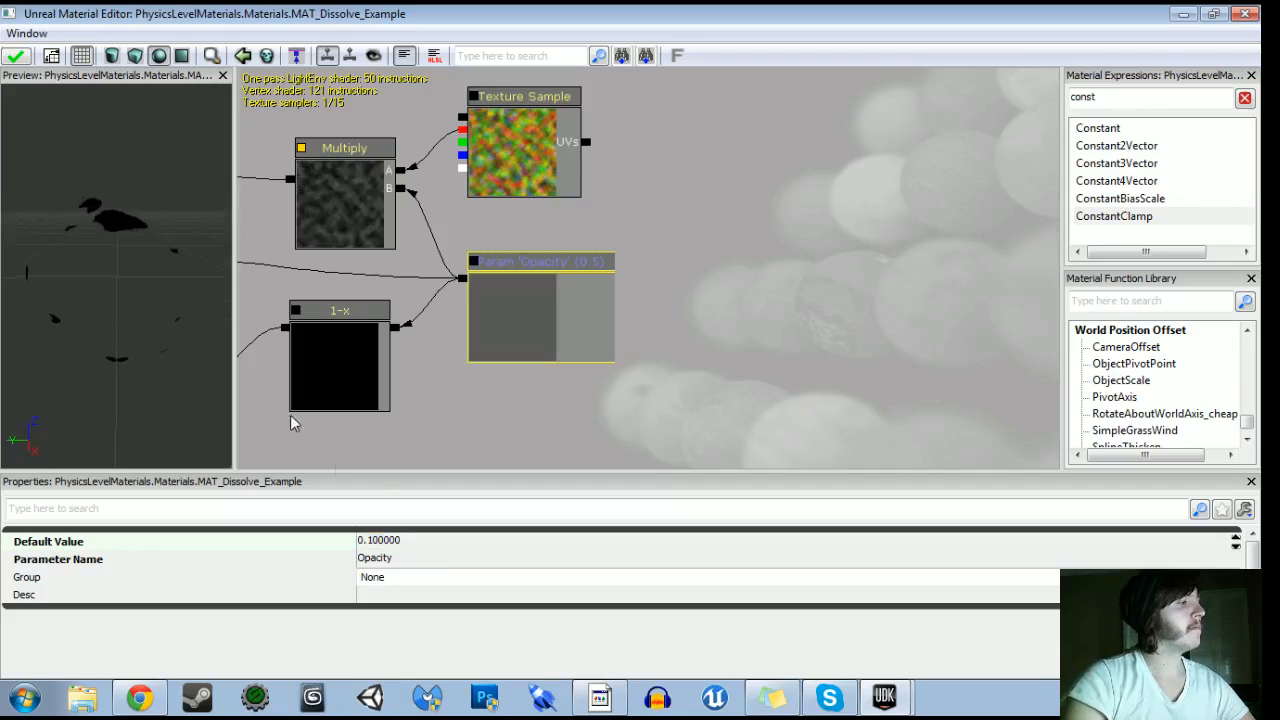
Try default values of 1 and 0 for the Opacity parameter
click(418, 545)
text(1)
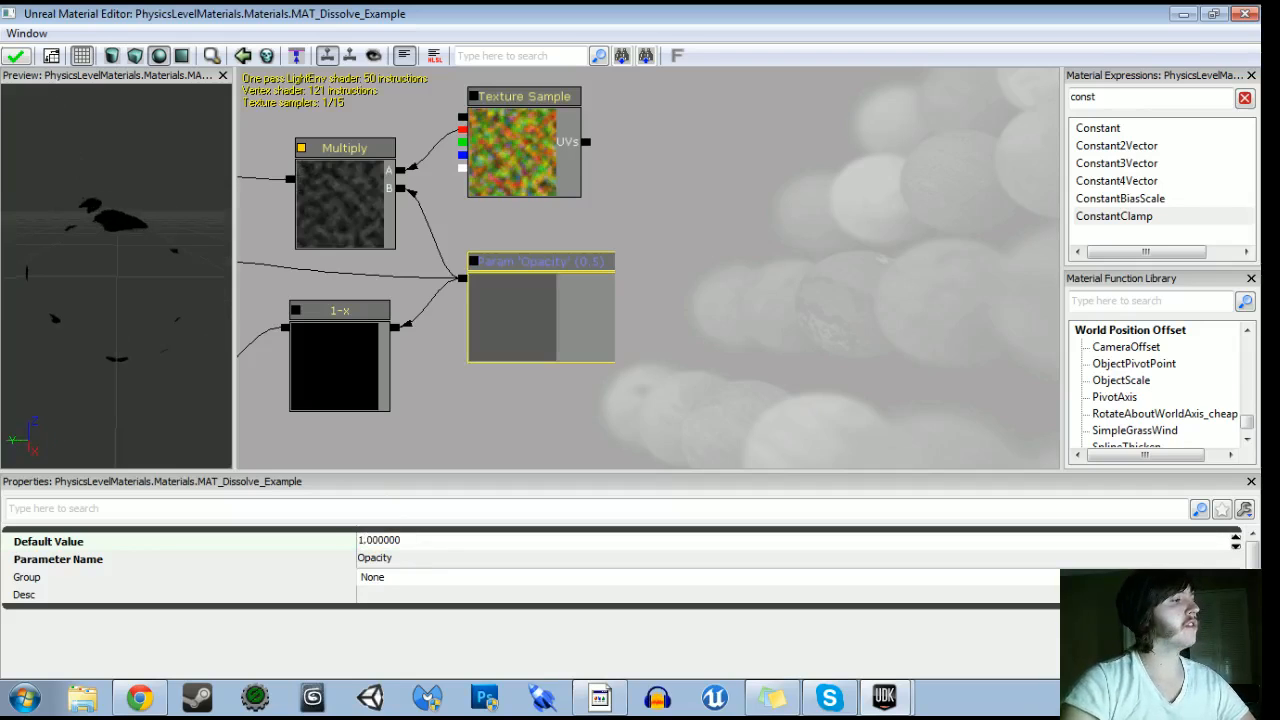
key(Return)
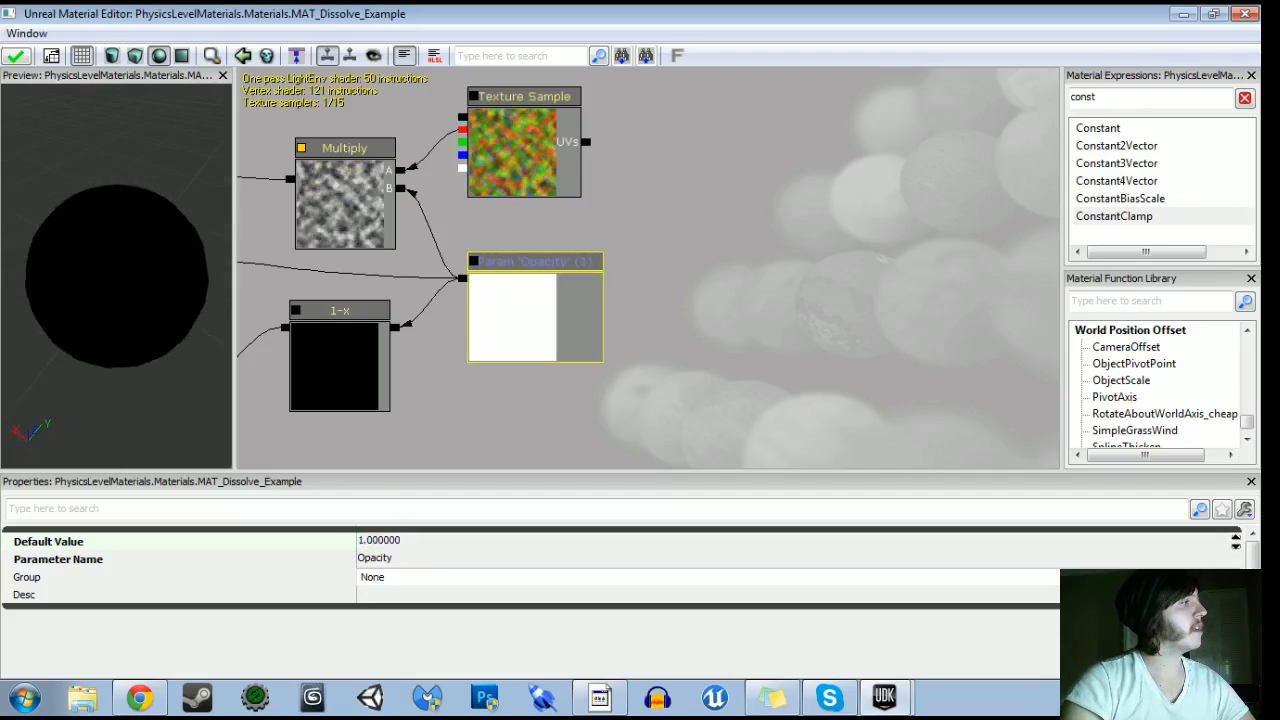
click(446, 541)
text(0)
key(Return)
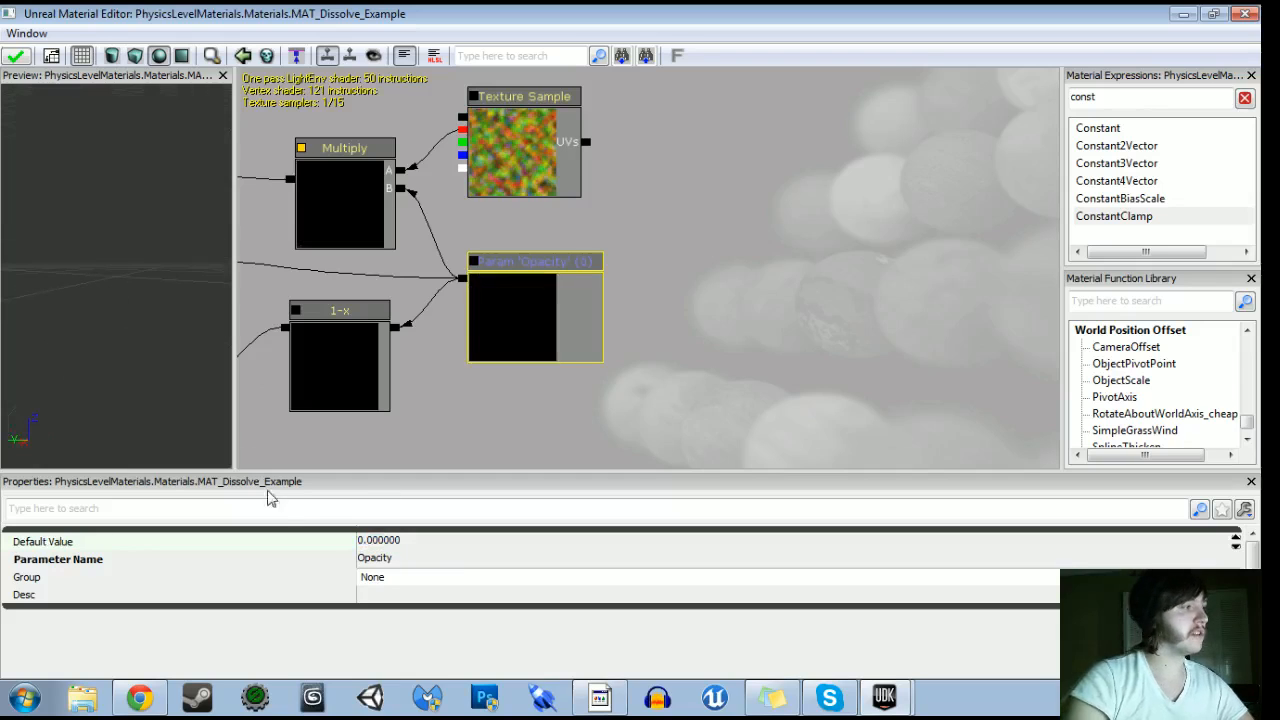
Set the Opacity parameter's default value to 0.5
click(419, 541)
text(.5)
key(Return)
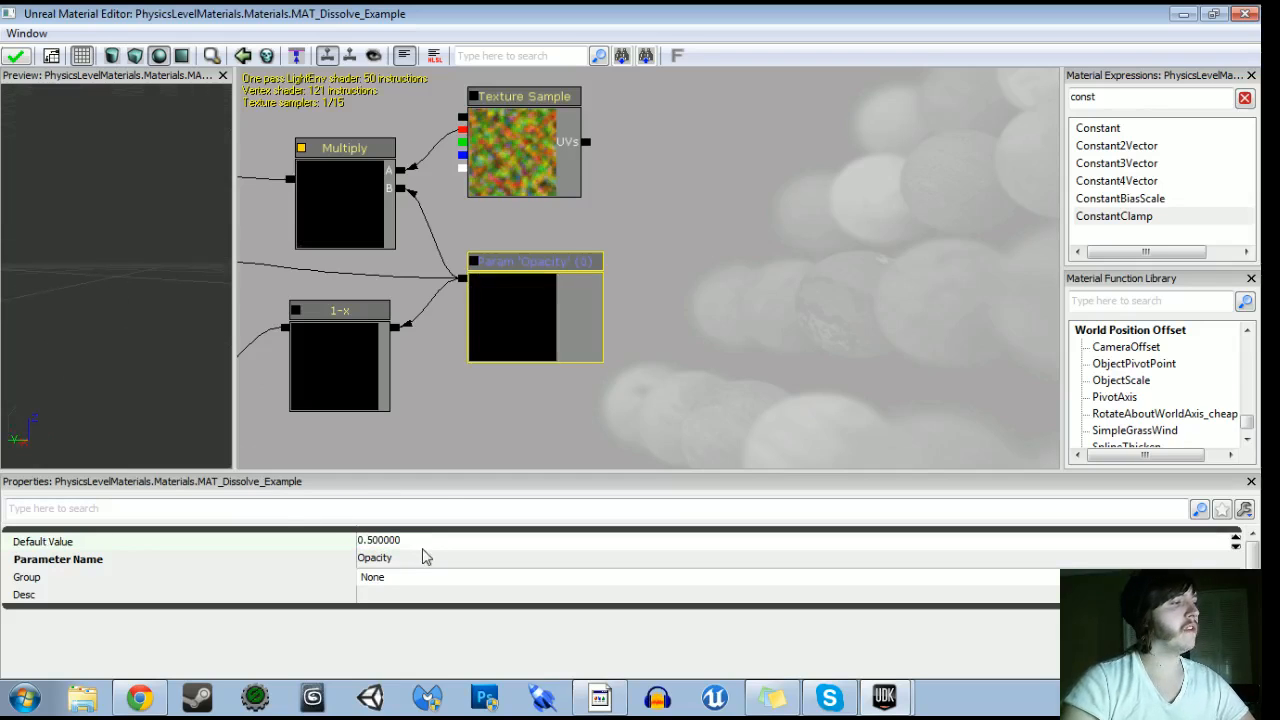
Search the material's properties for "trans", enable Use Lit Translucency Depth Pass, and clear the search
scroll(355, 371, down, 5)
drag(355, 371, 713, 357)
drag(3, 404, 120, 404)
drag(411, 309, 472, 316)
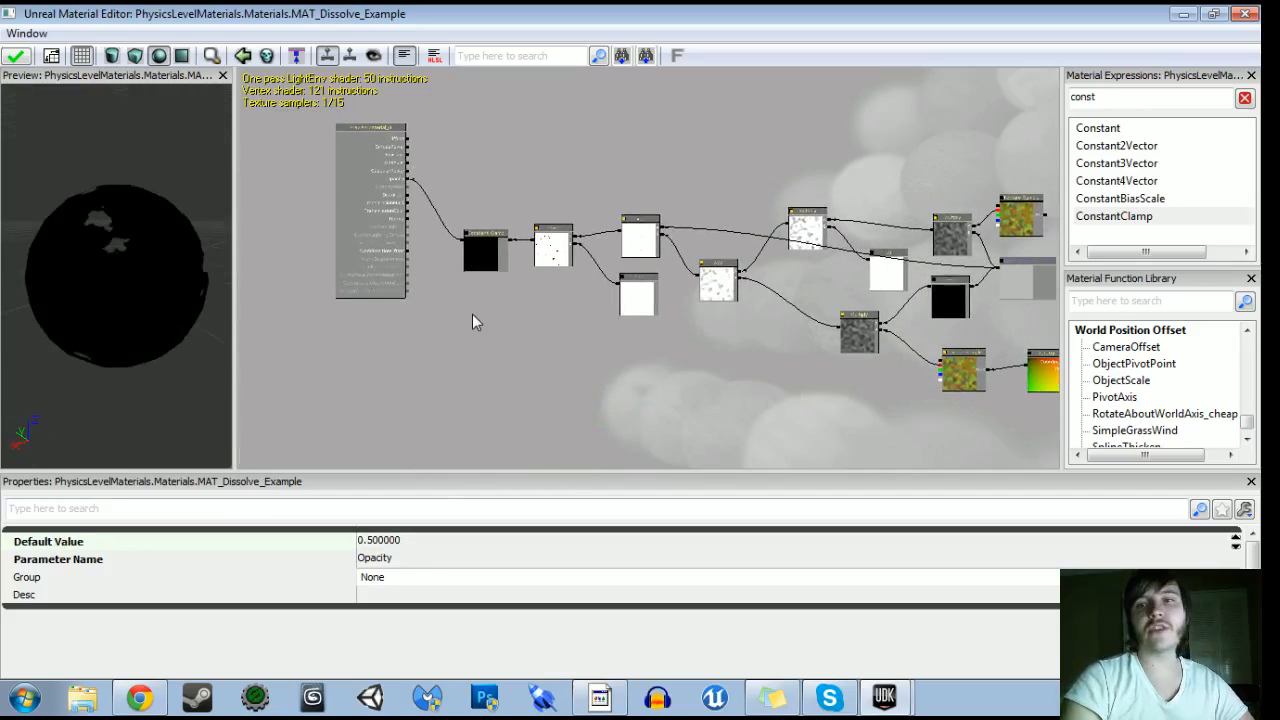
scroll(540, 306, up, 3)
scroll(415, 237, up, 2)
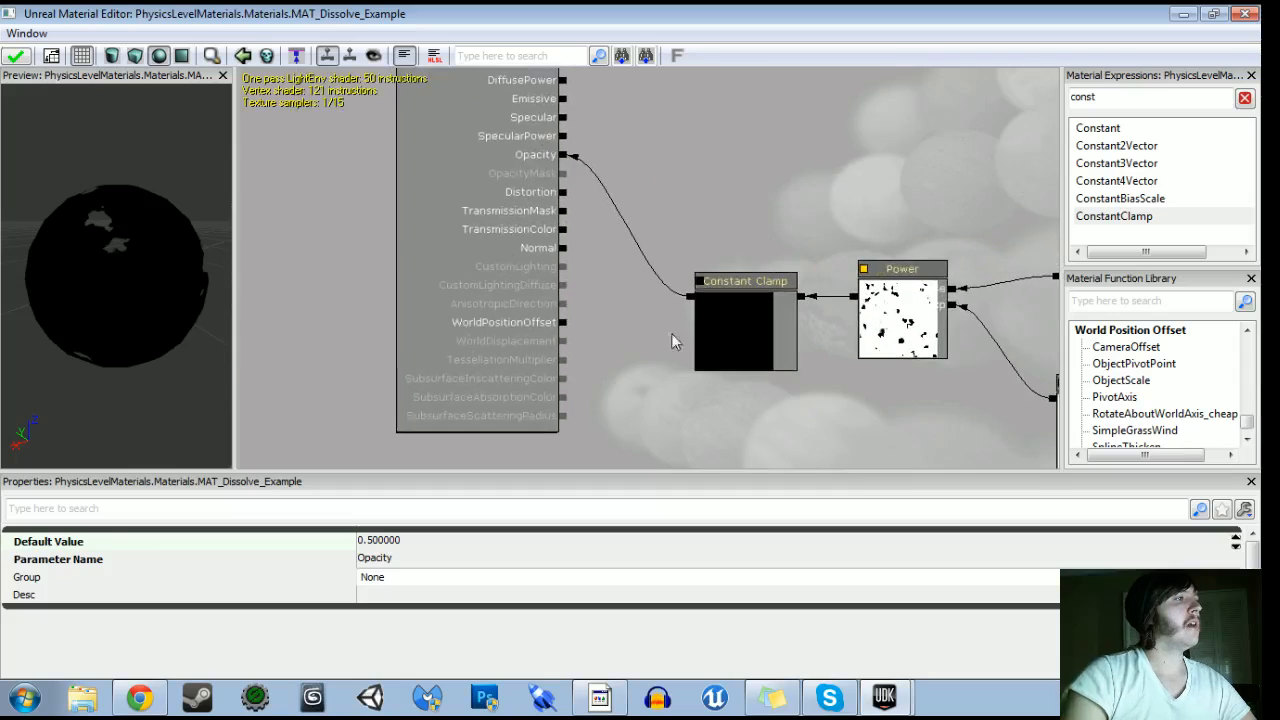
click(675, 340)
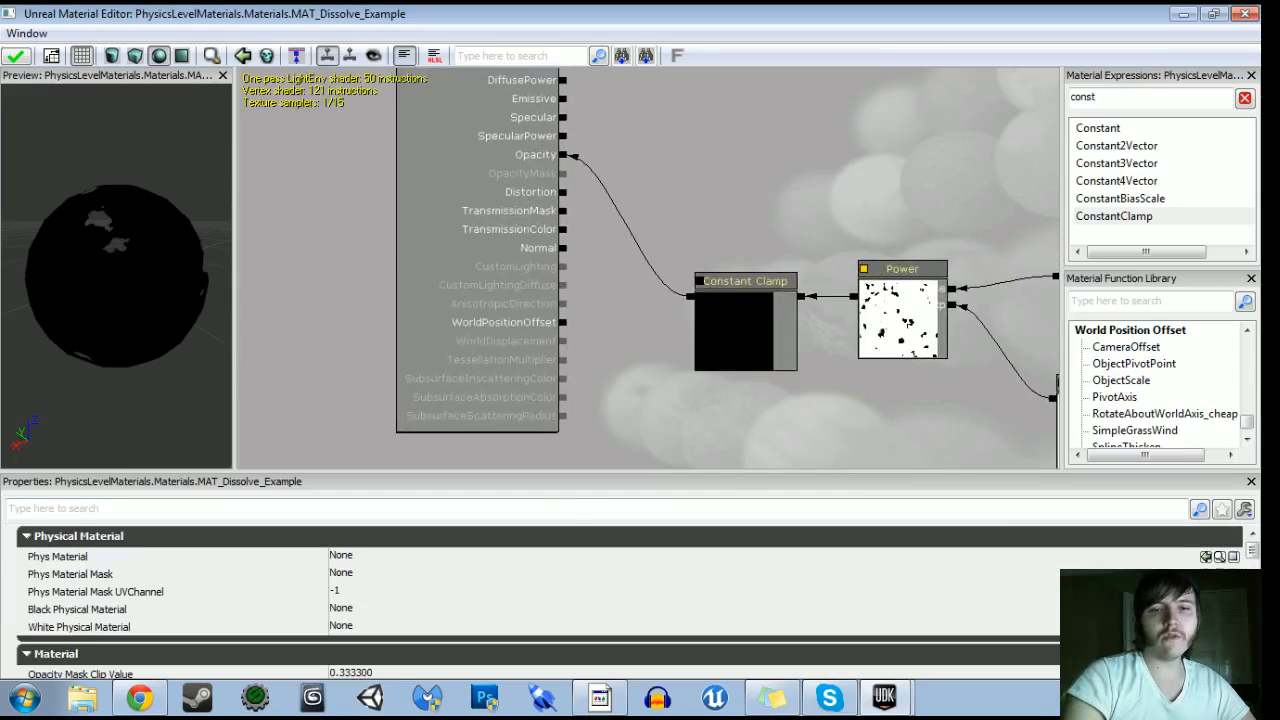
click(146, 512)
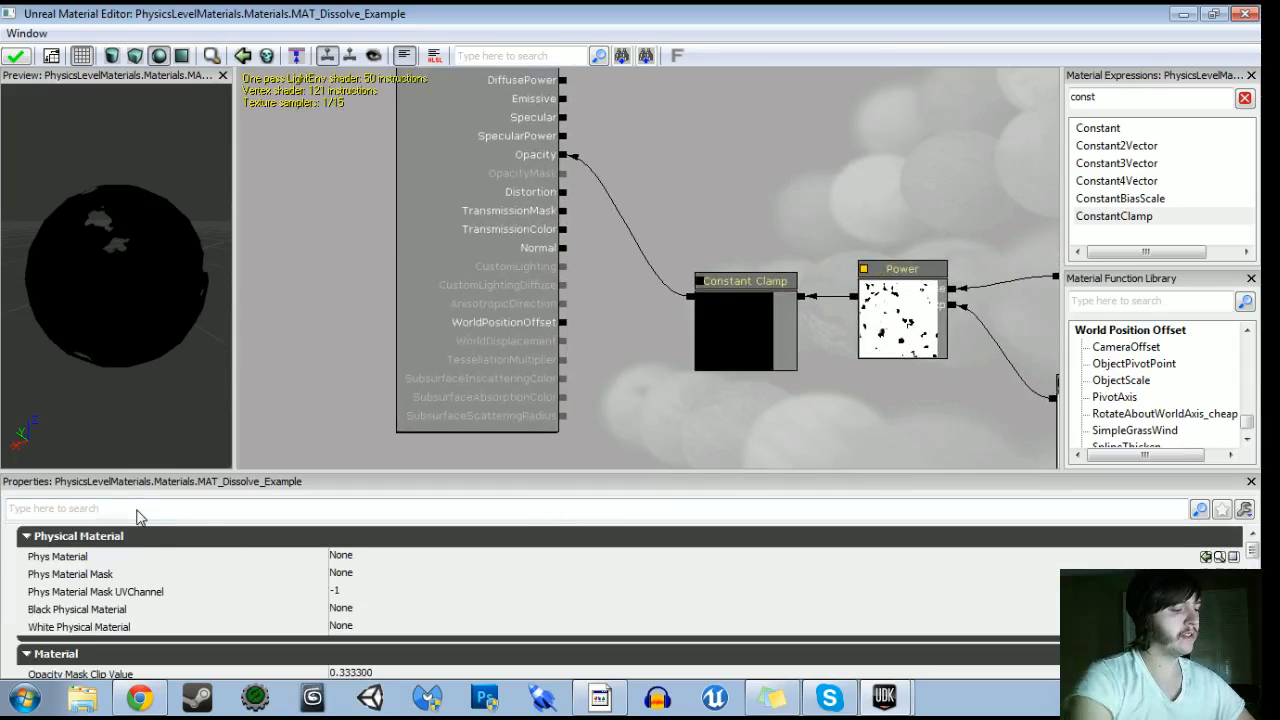
text(trans)
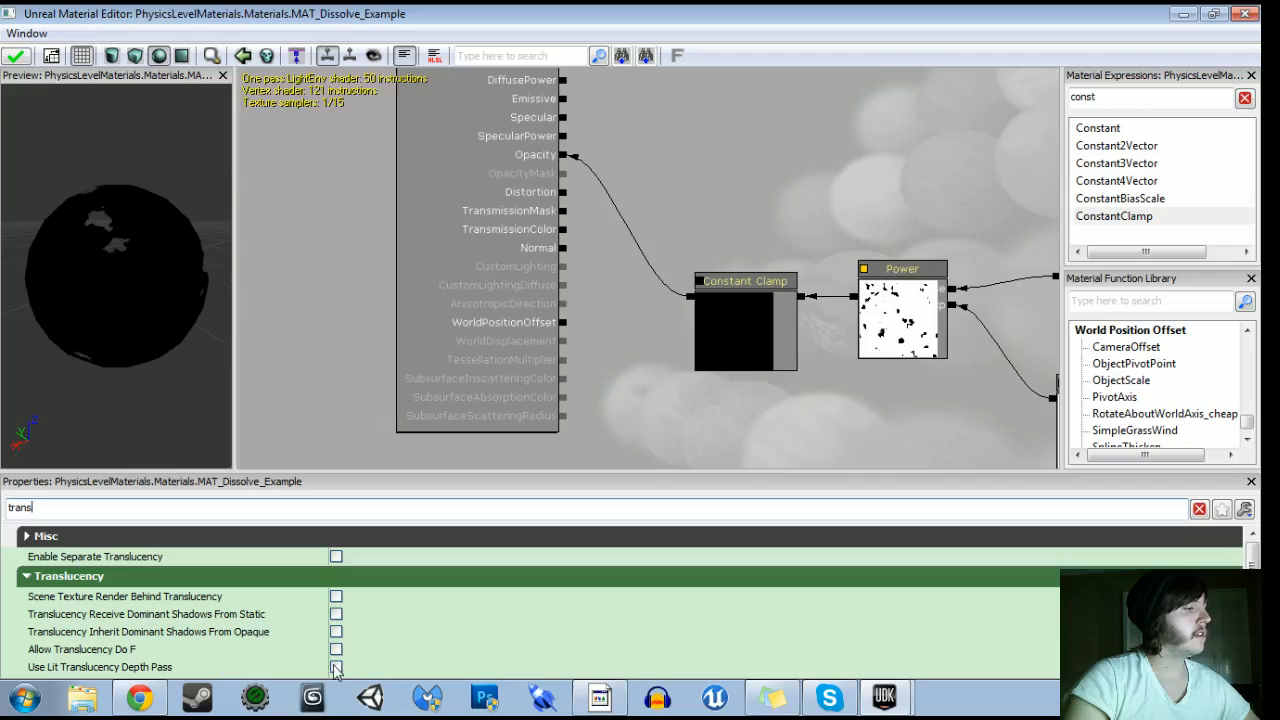
click(336, 667)
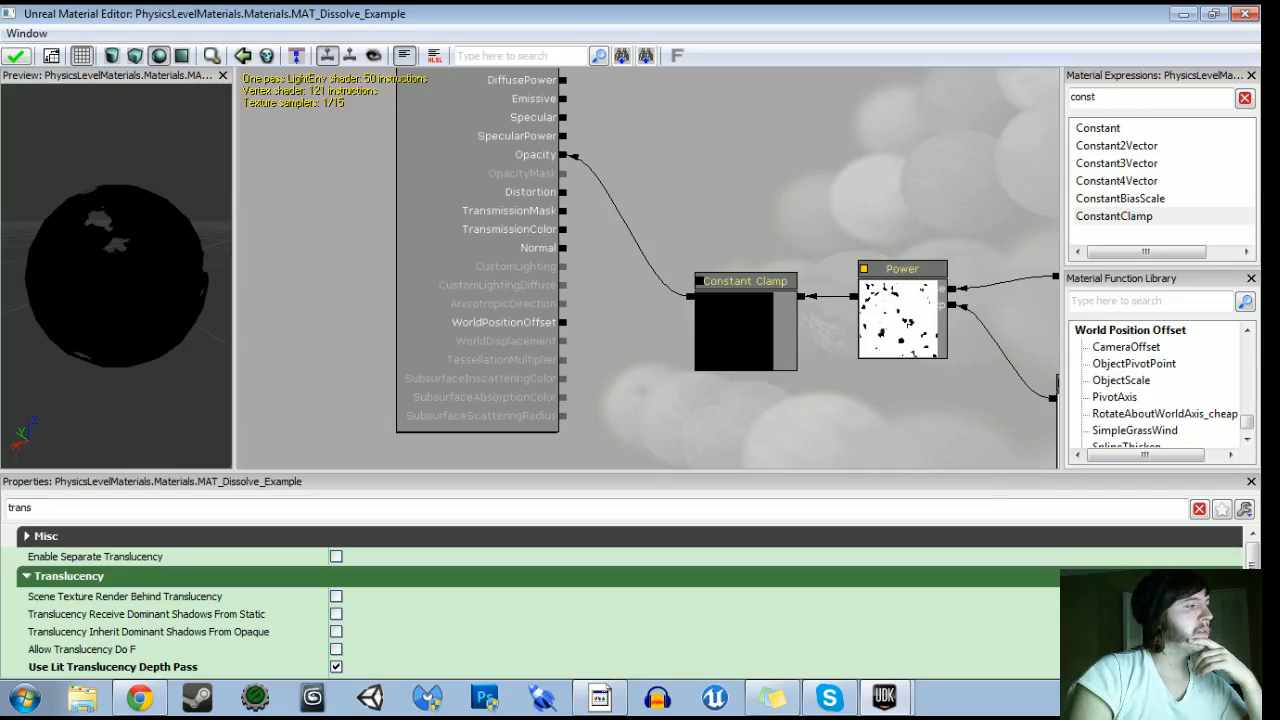
drag(34, 508, 3, 493)
key(BackSpace)
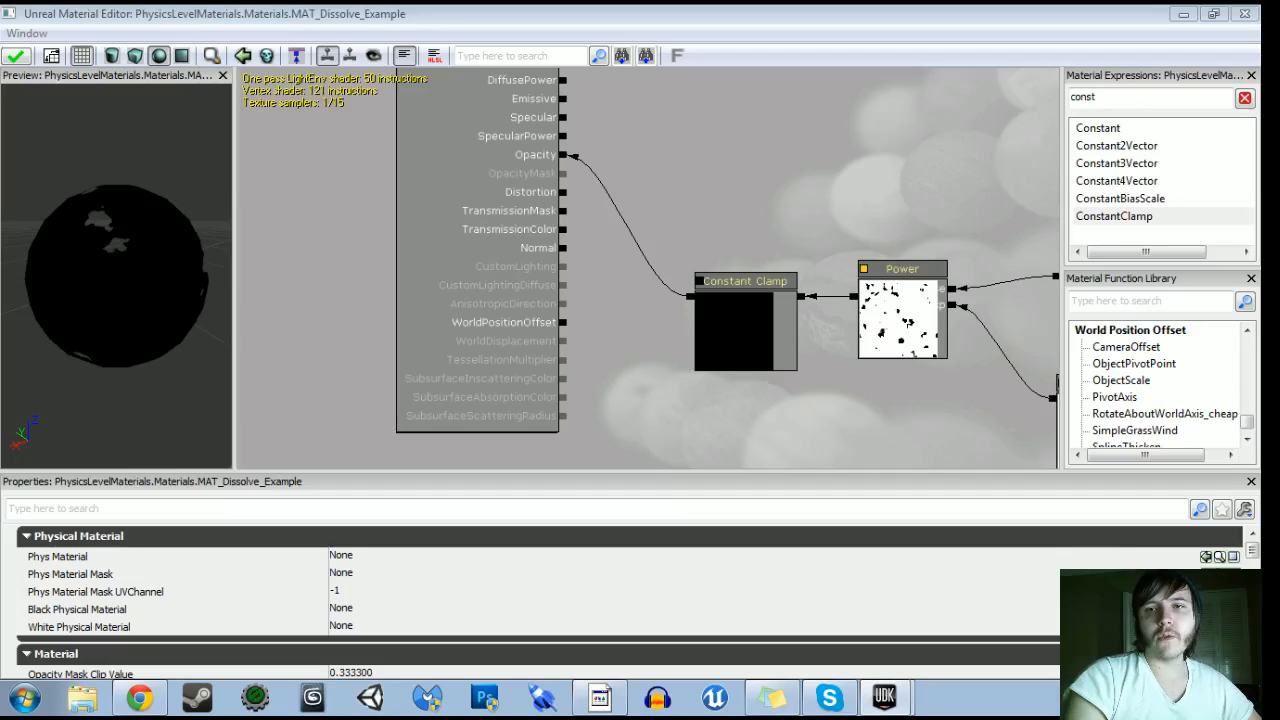
Find the If expression and place it in the empty area above the Constant Clamp node
scroll(705, 290, down, 4)
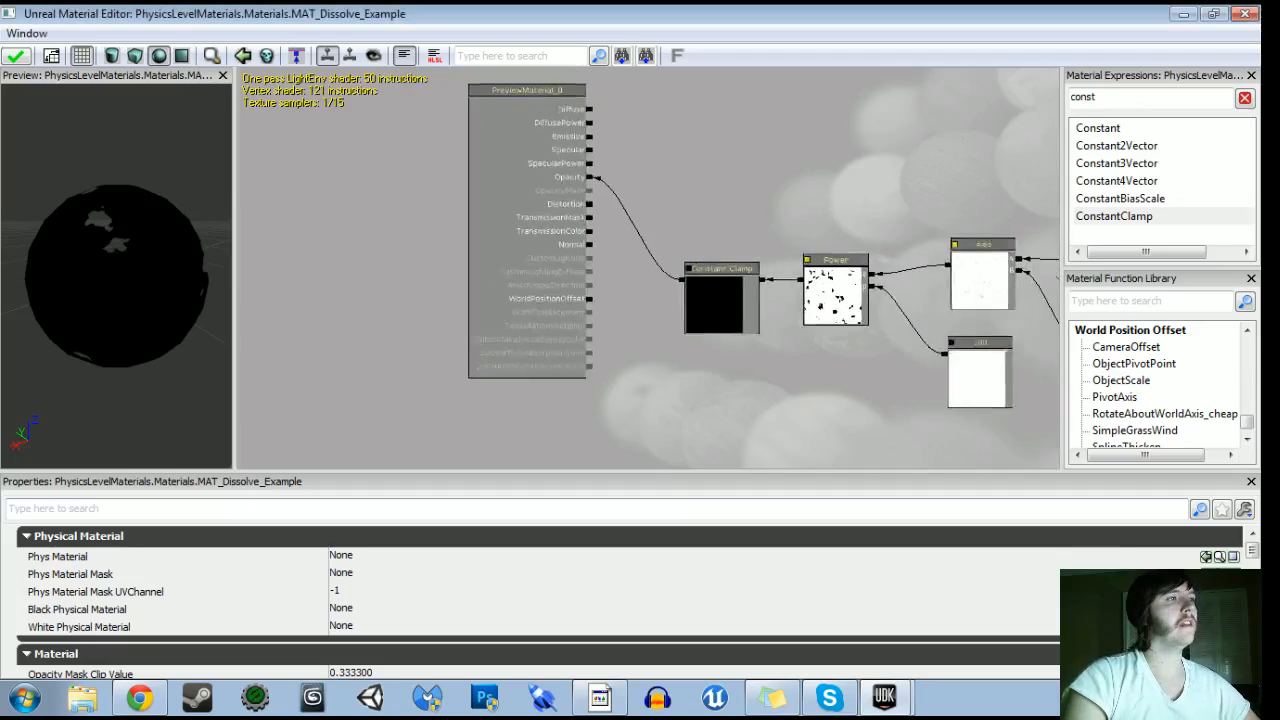
drag(1117, 97, 902, 91)
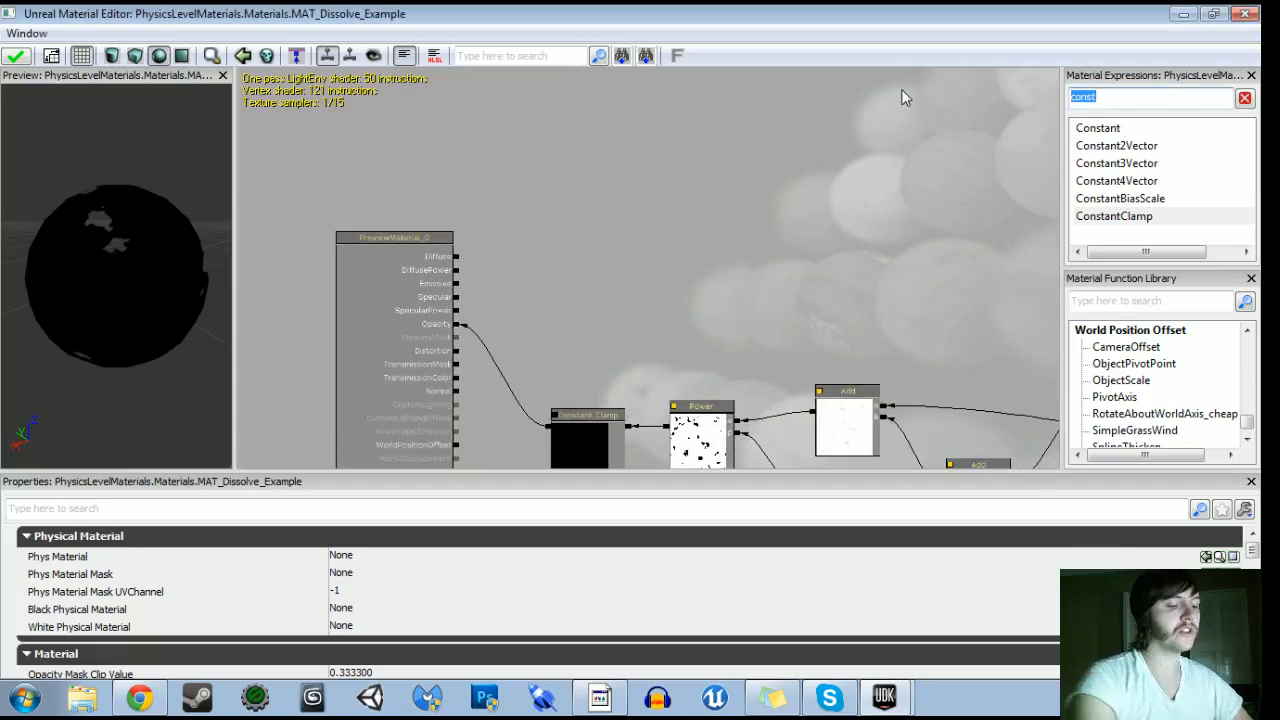
text(if)
click(1110, 130)
drag(1110, 130, 623, 213)
scroll(785, 210, up, 3)
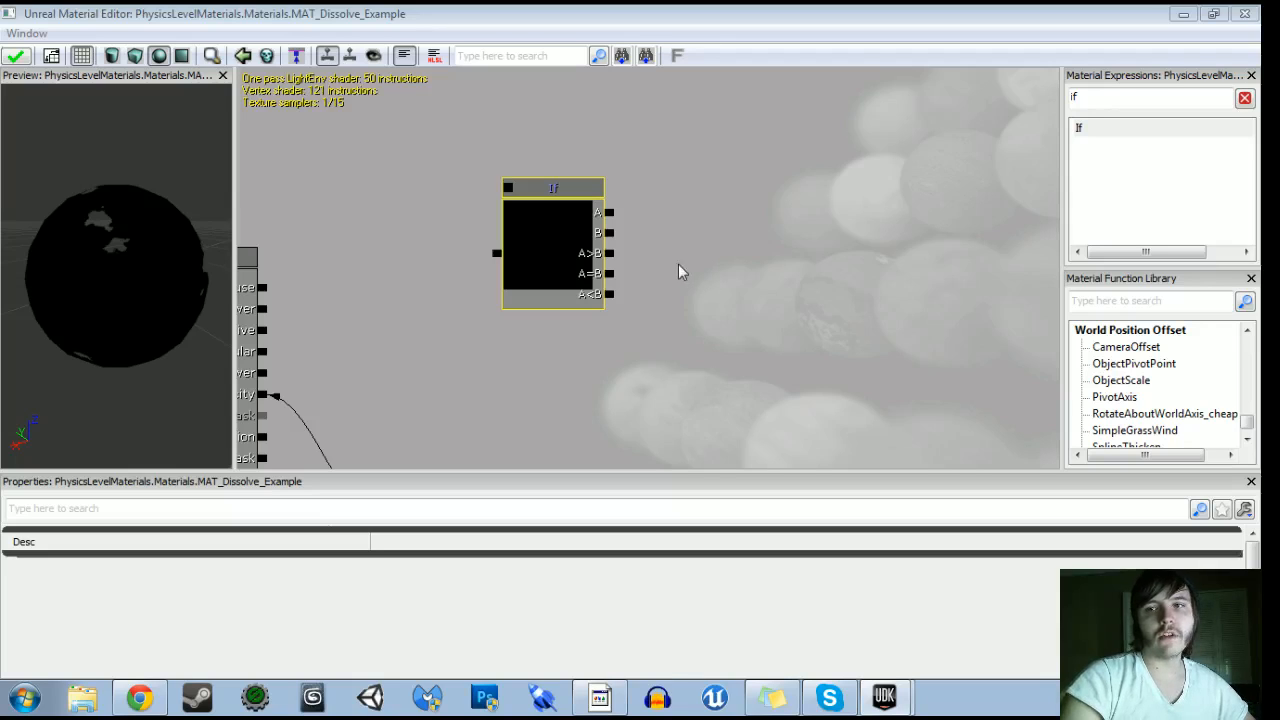
Add a constant with an R value of 0.5 beside the If node and connect it to the If's A input
click(758, 160)
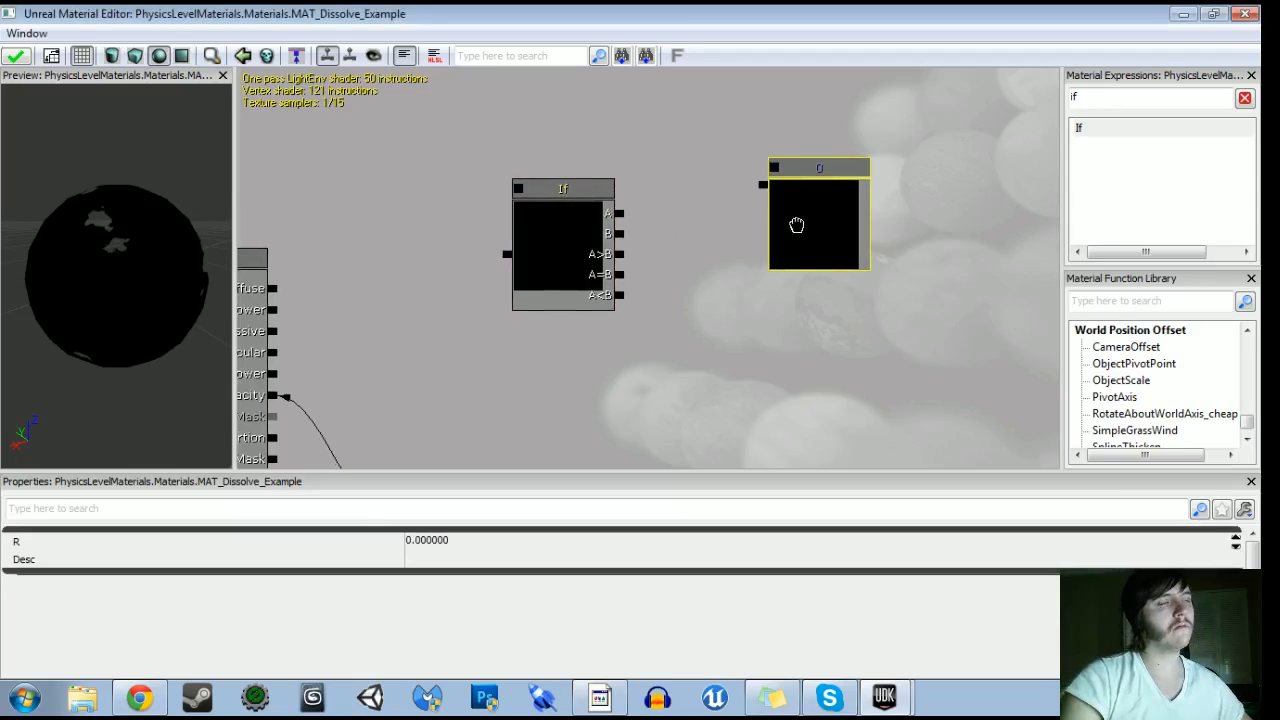
key(ctrl+w)
drag(857, 206, 914, 178)
key(Delete)
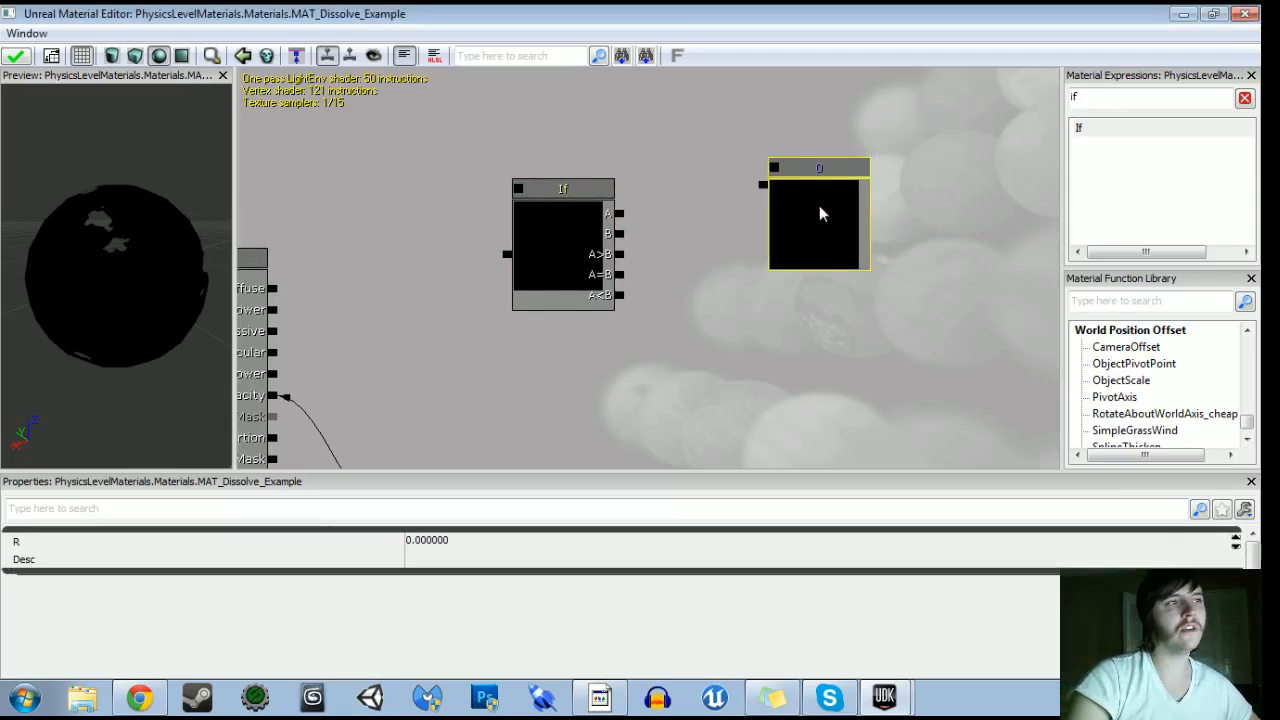
drag(820, 209, 848, 190)
click(555, 541)
text(0.5)
key(Return)
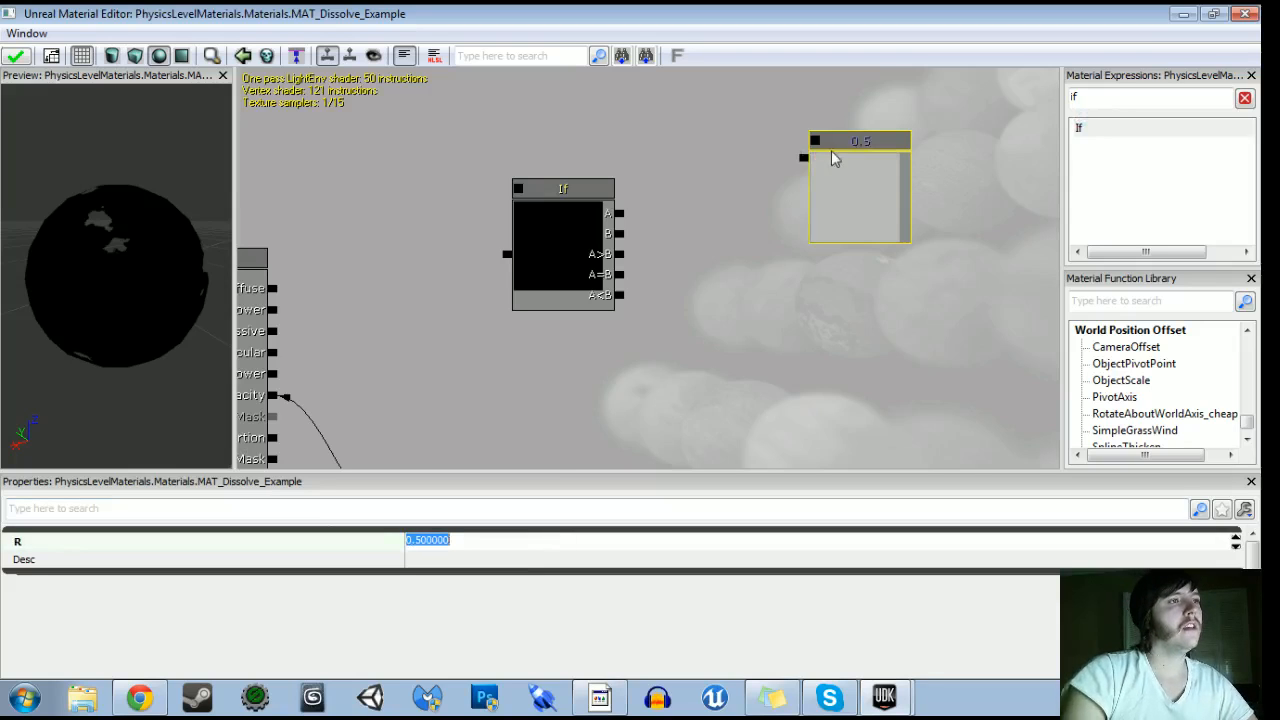
mouse_move(803, 158)
mouse_down()
mouse_move(614, 214)
mouse_move(803, 158)
mouse_up()
scroll(791, 246, down, 2)
drag(789, 263, 765, 244)
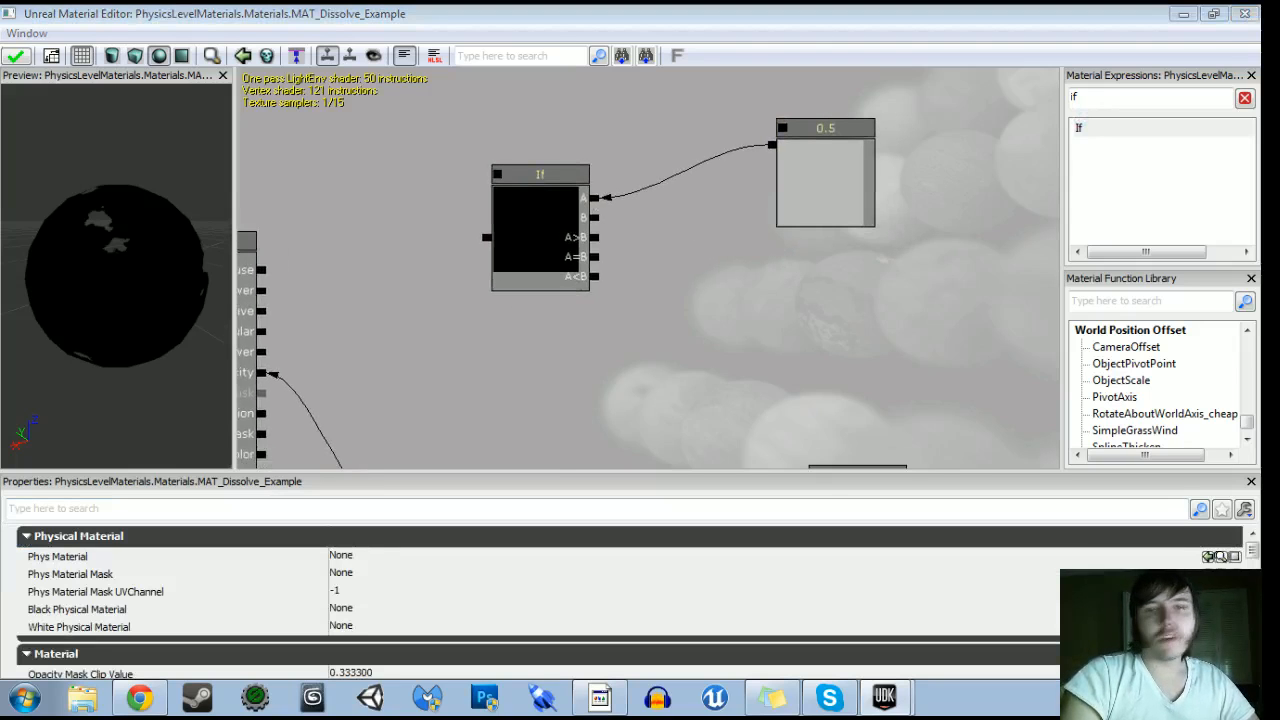
Connect the Constant Clamp output to the If node's B input
scroll(549, 331, down, 3)
drag(549, 331, 556, 143)
drag(482, 262, 614, 165)
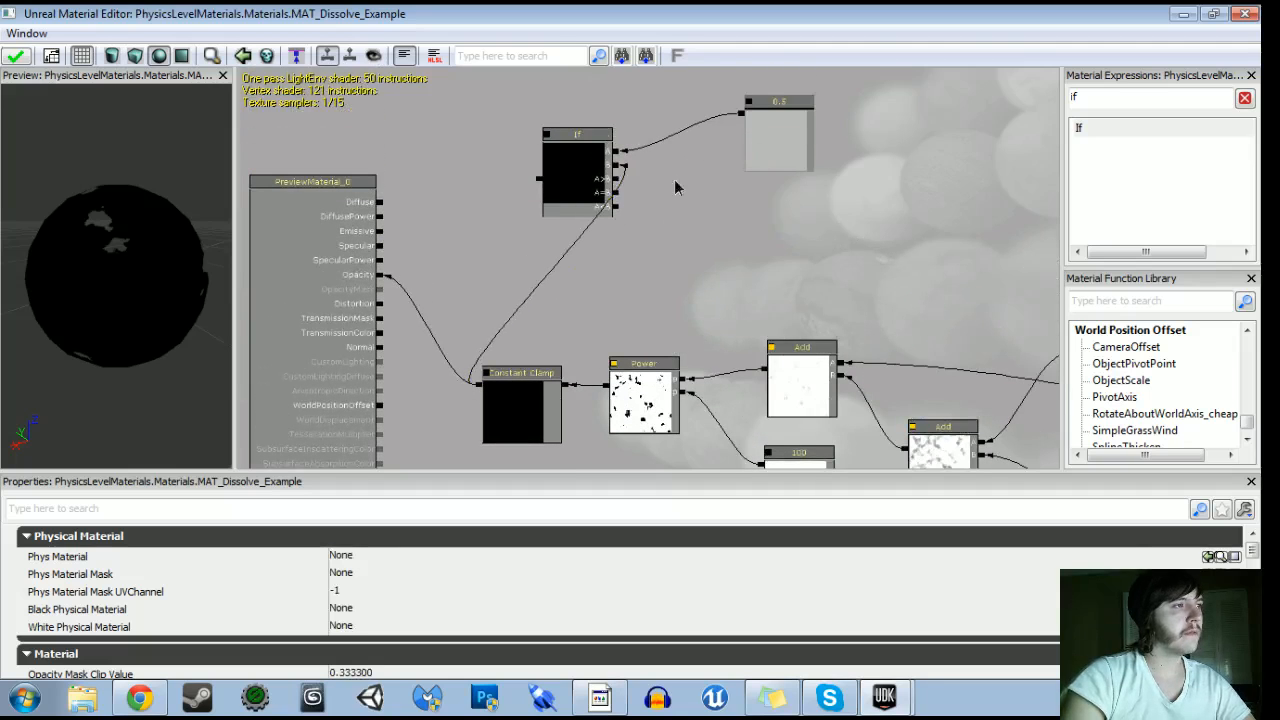
Clear the expression search and add a three-component constant vector below the 0.5 constant with R 100, G 5 and B 0.5
scroll(771, 182, up, 2)
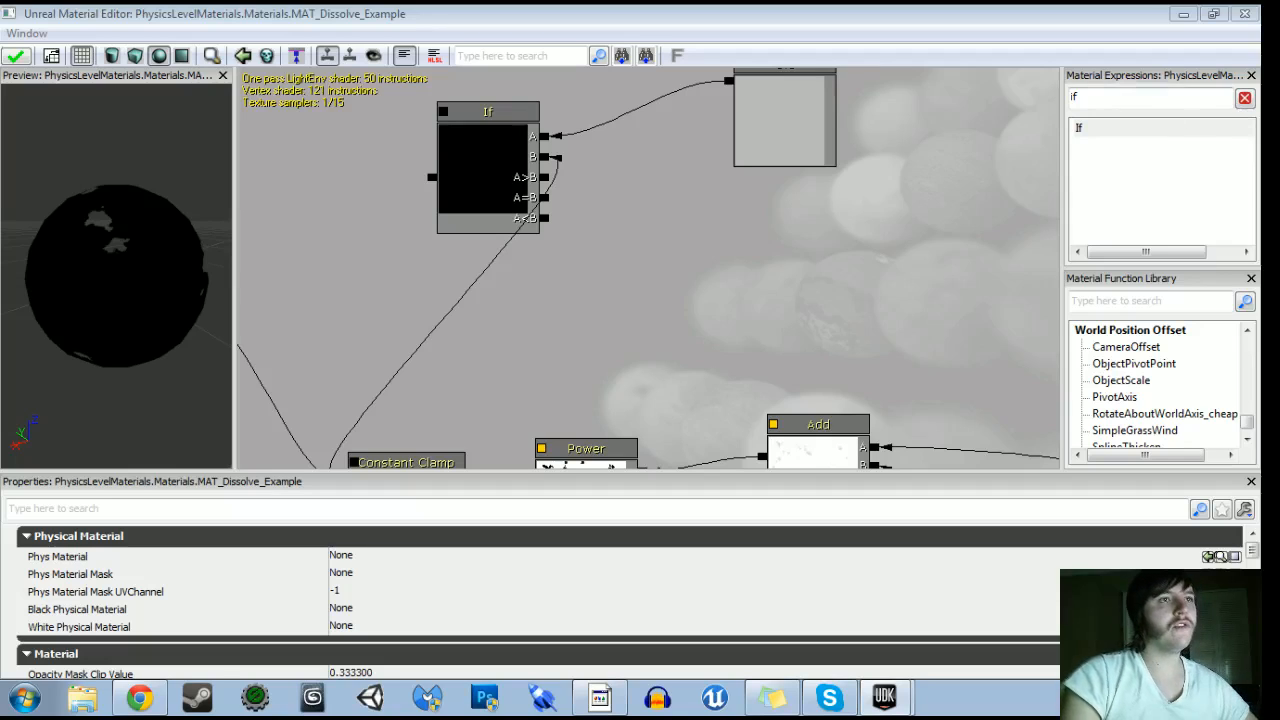
drag(1088, 97, 994, 96)
key(BackSpace)
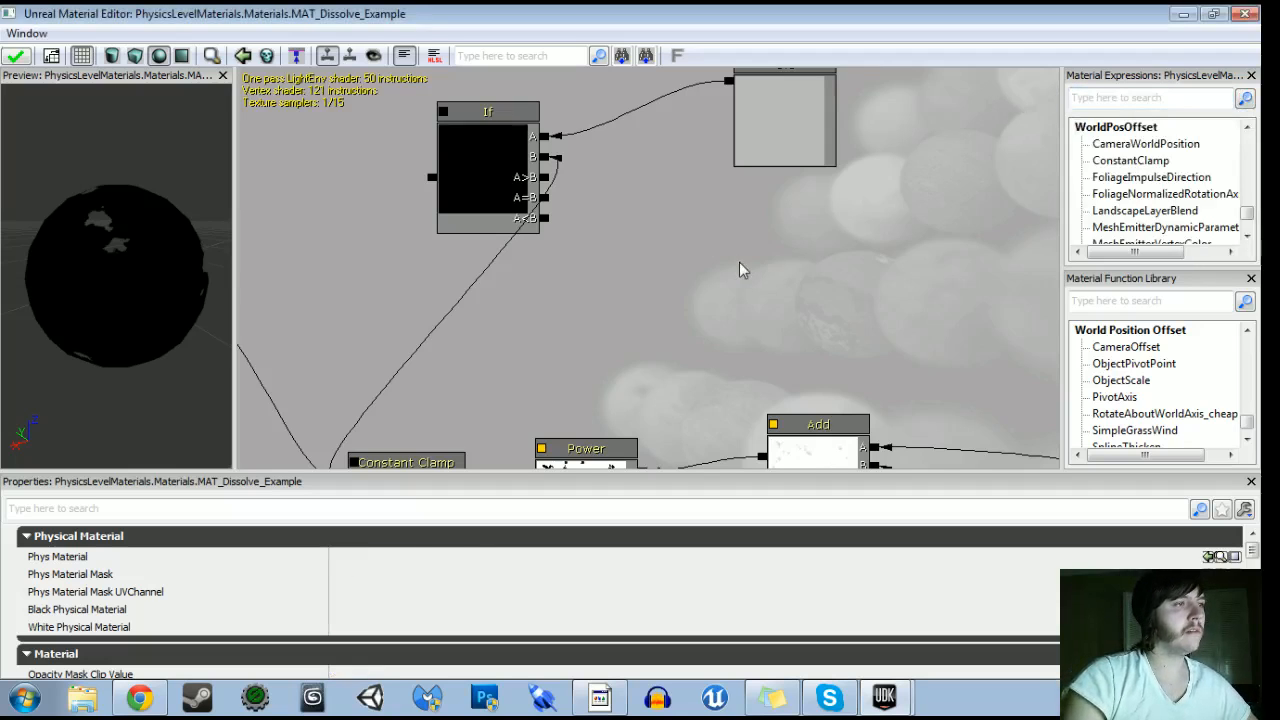
key(3)
click(739, 262)
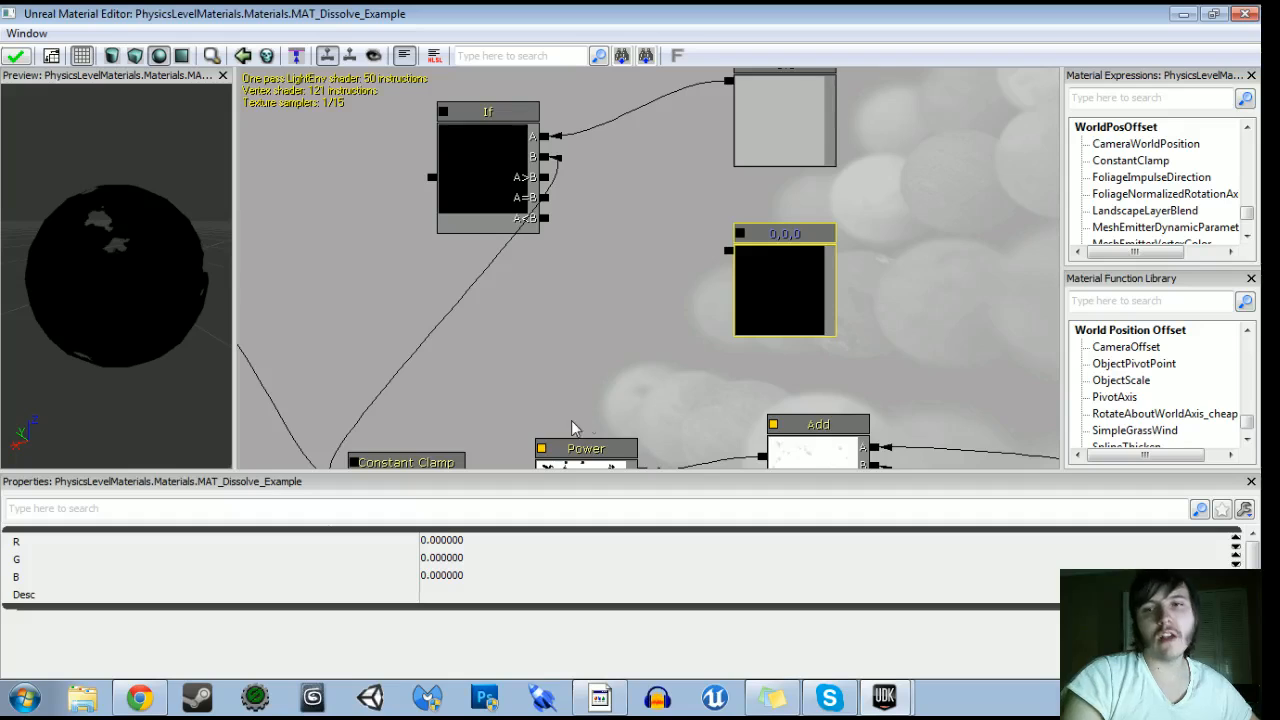
click(453, 556)
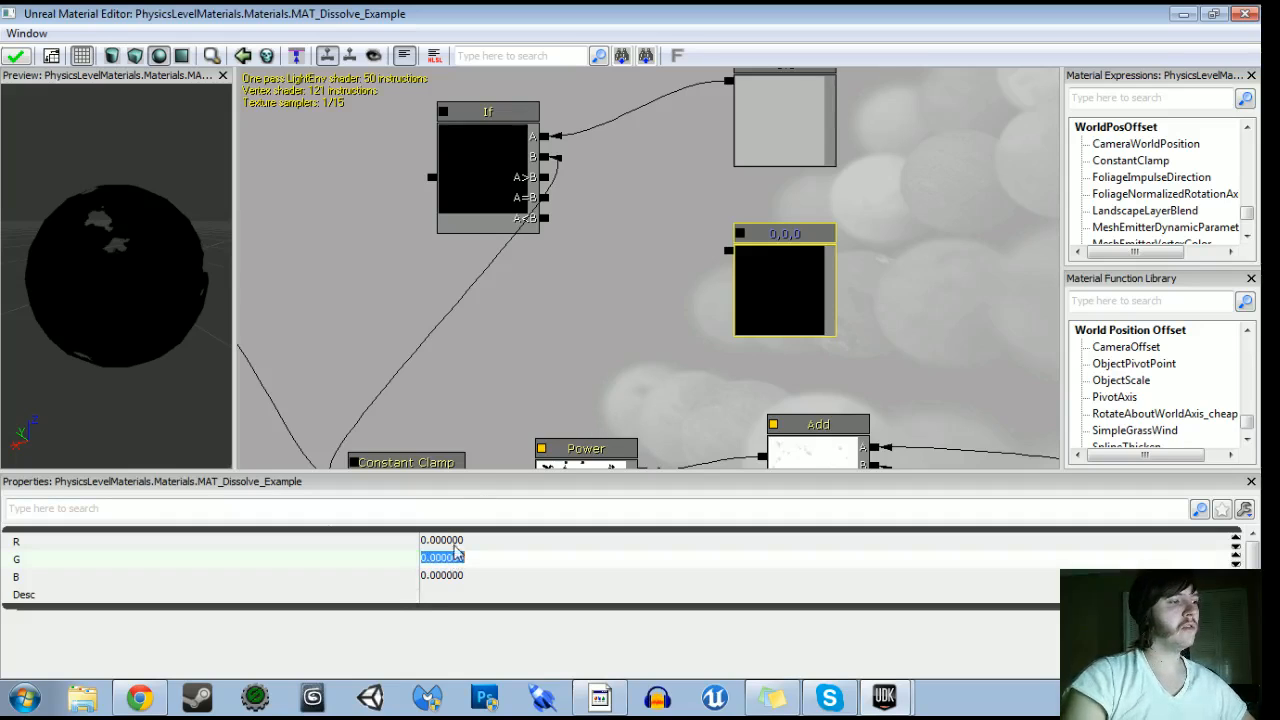
click(454, 545)
text(100)
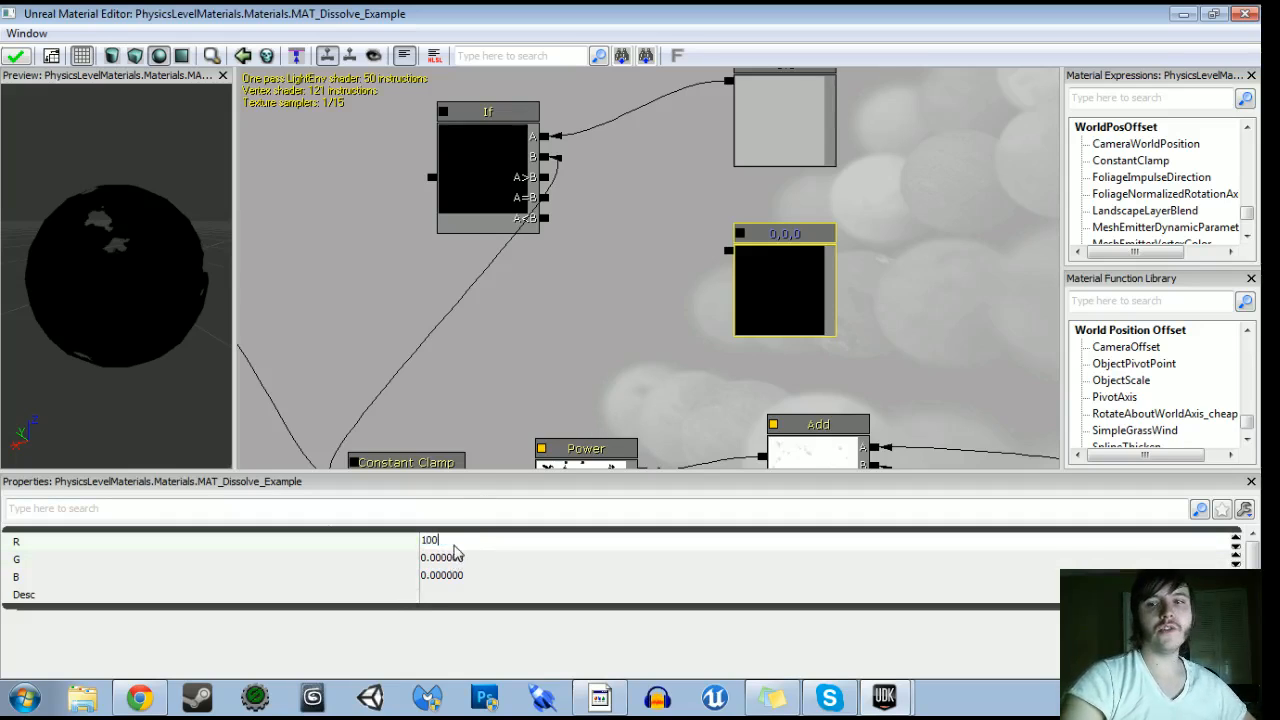
key(Tab)
text(5)
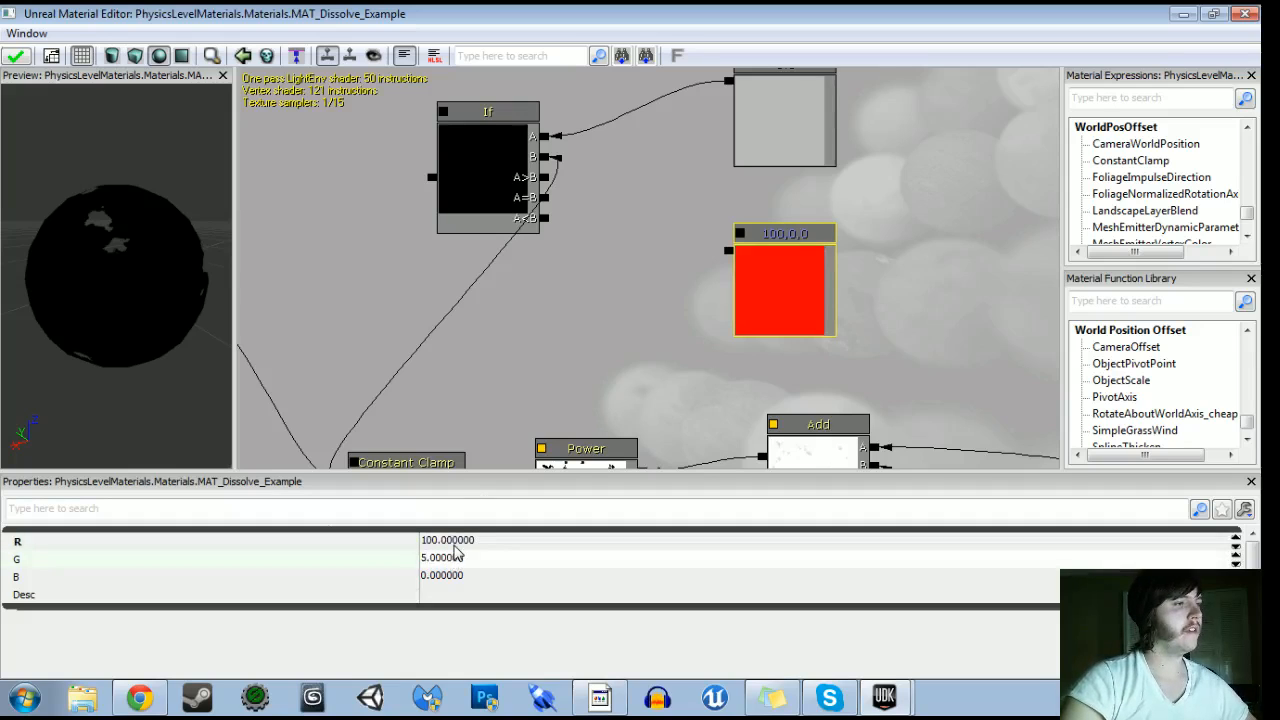
key(Tab)
text(0.5)
key(Tab)
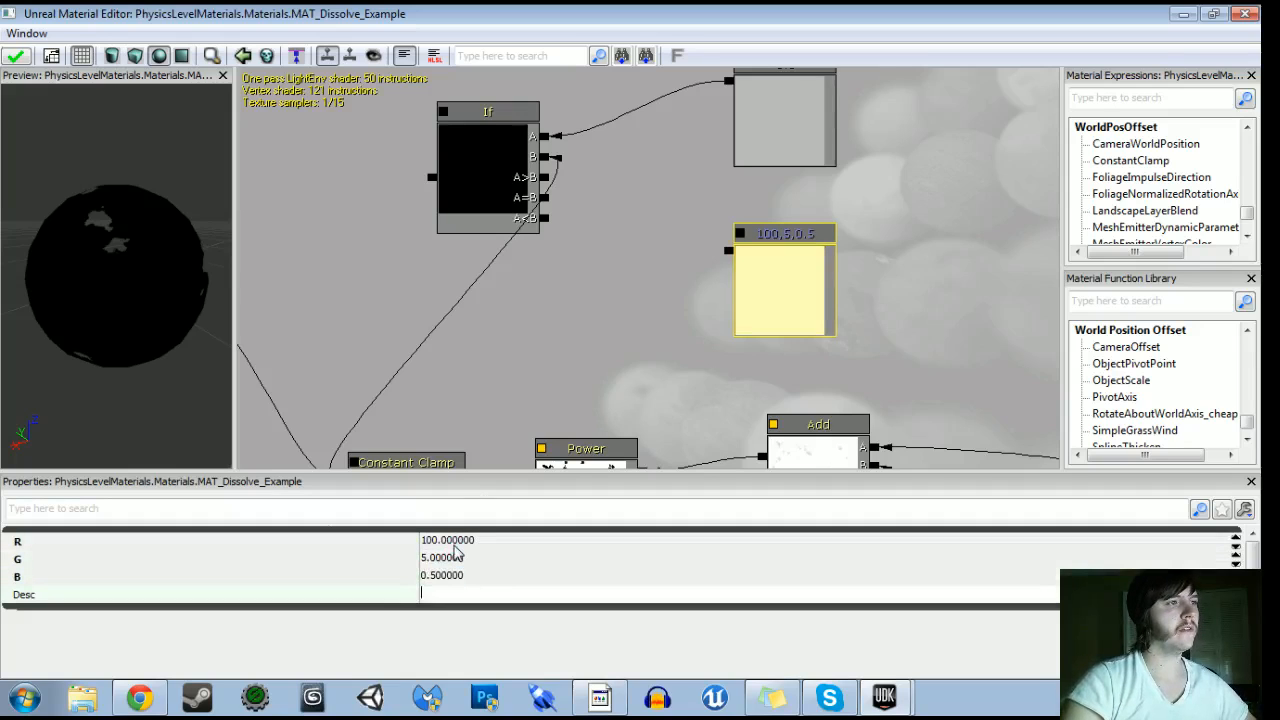
Adjust the bright three-component constant to G 20 and B 1, after trying B at 0
click(447, 560)
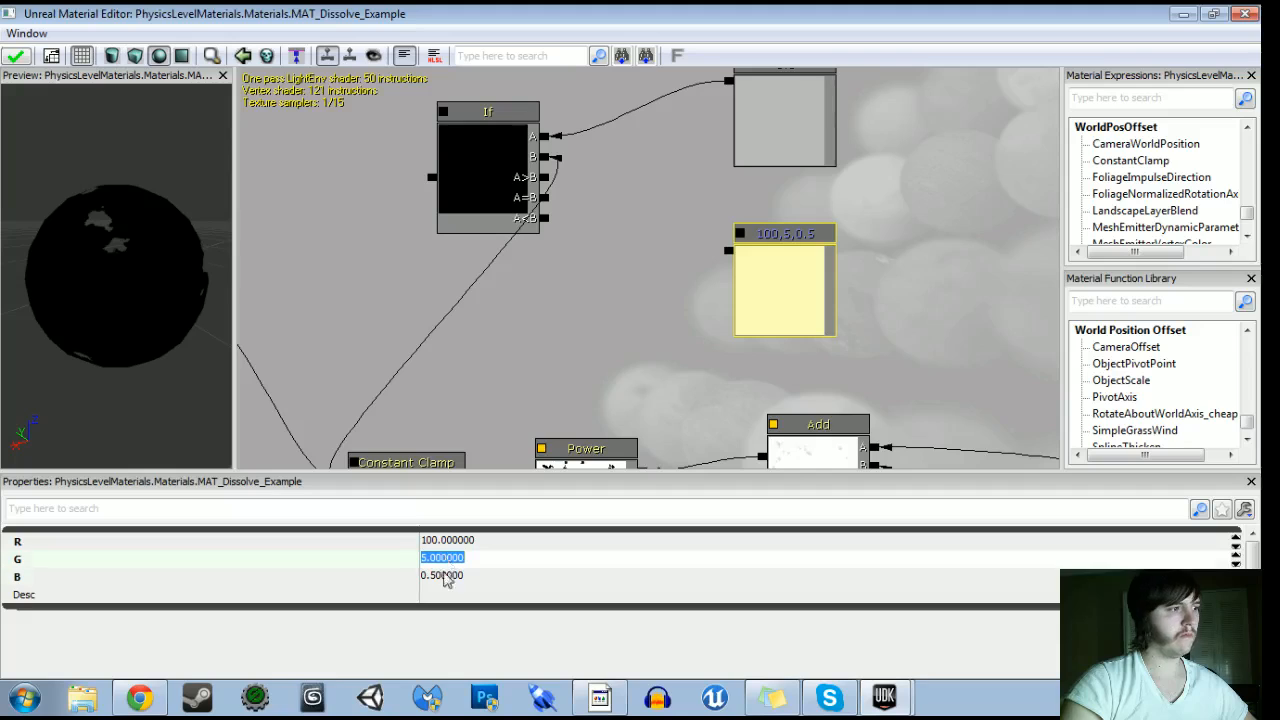
click(443, 577)
text(0)
key(Return)
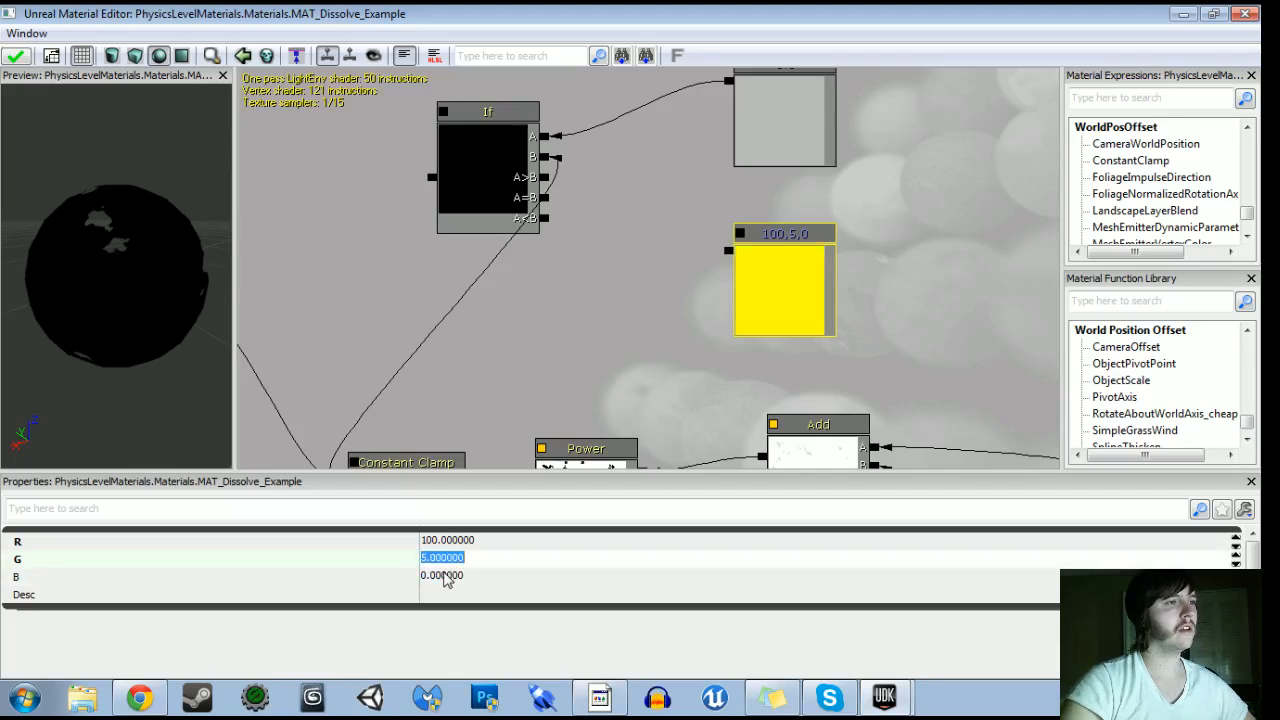
text(20)
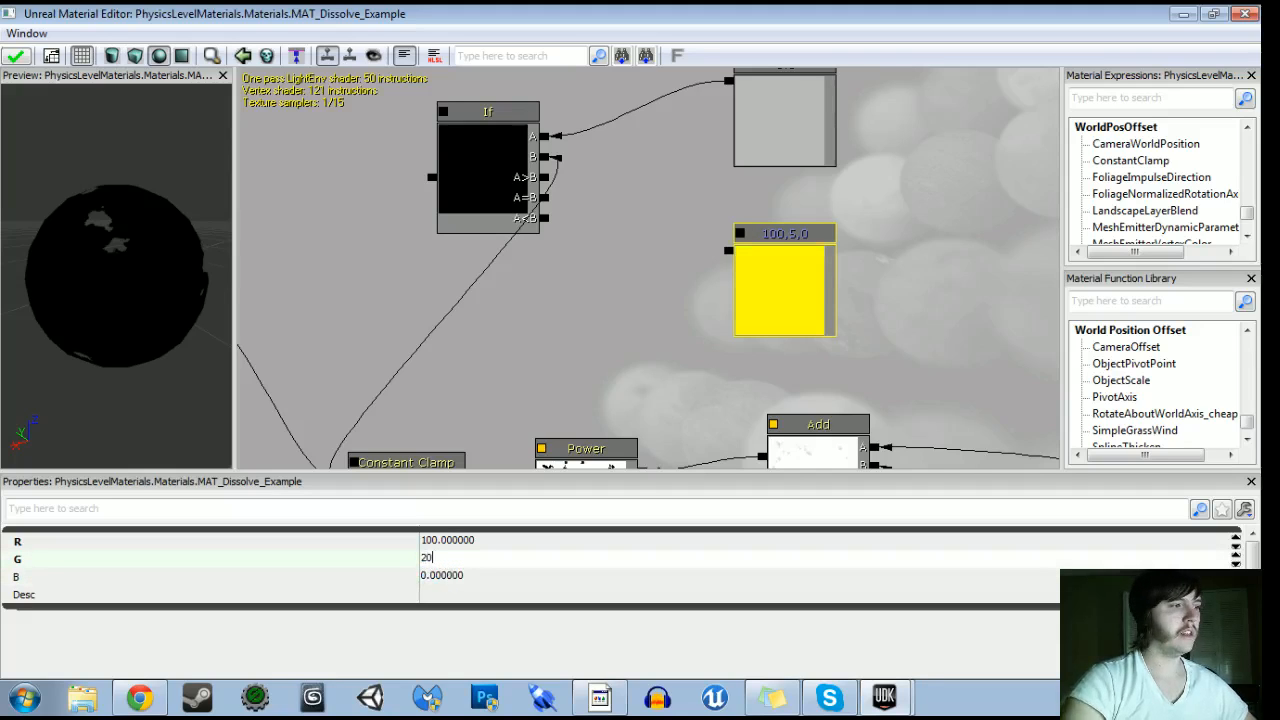
key(Return)
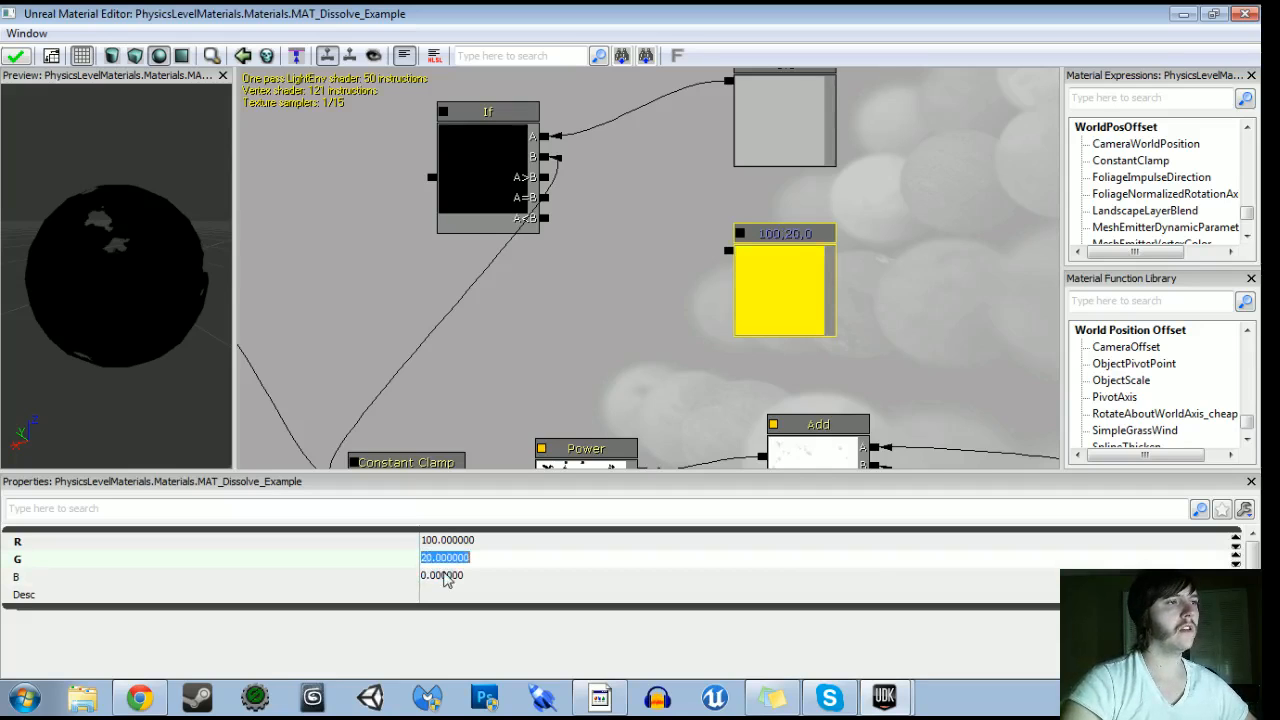
click(446, 578)
text(1)
key(Return)
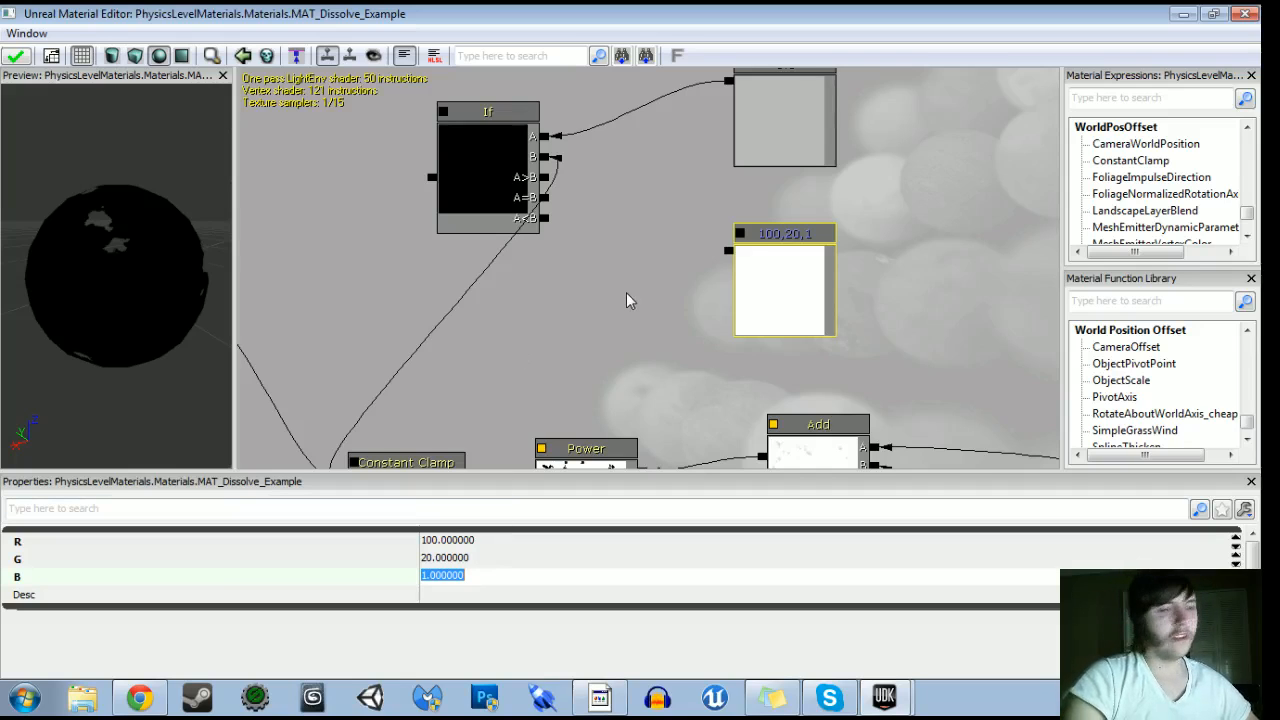
Connect the 100,20,1 constant to the If's A>B input and wire a new 0,0,0 constant vector to A=B and A<B
drag(729, 256, 553, 185)
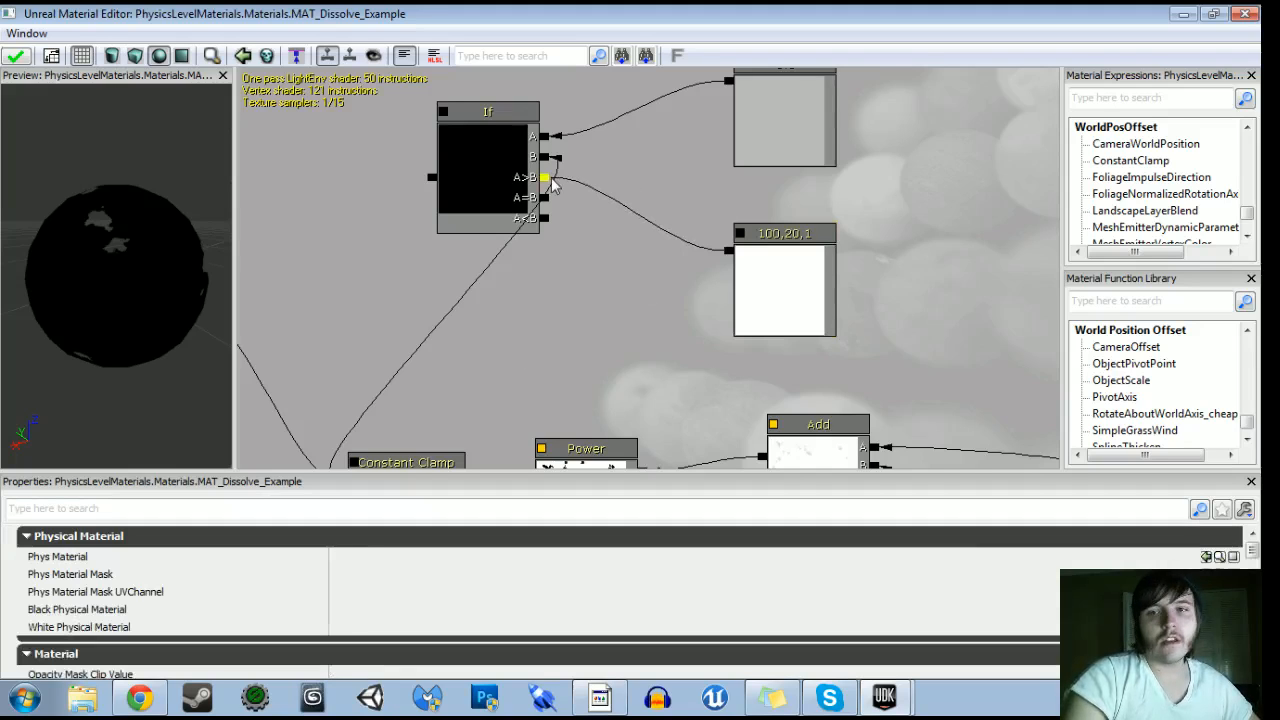
click(596, 274)
drag(590, 303, 545, 219)
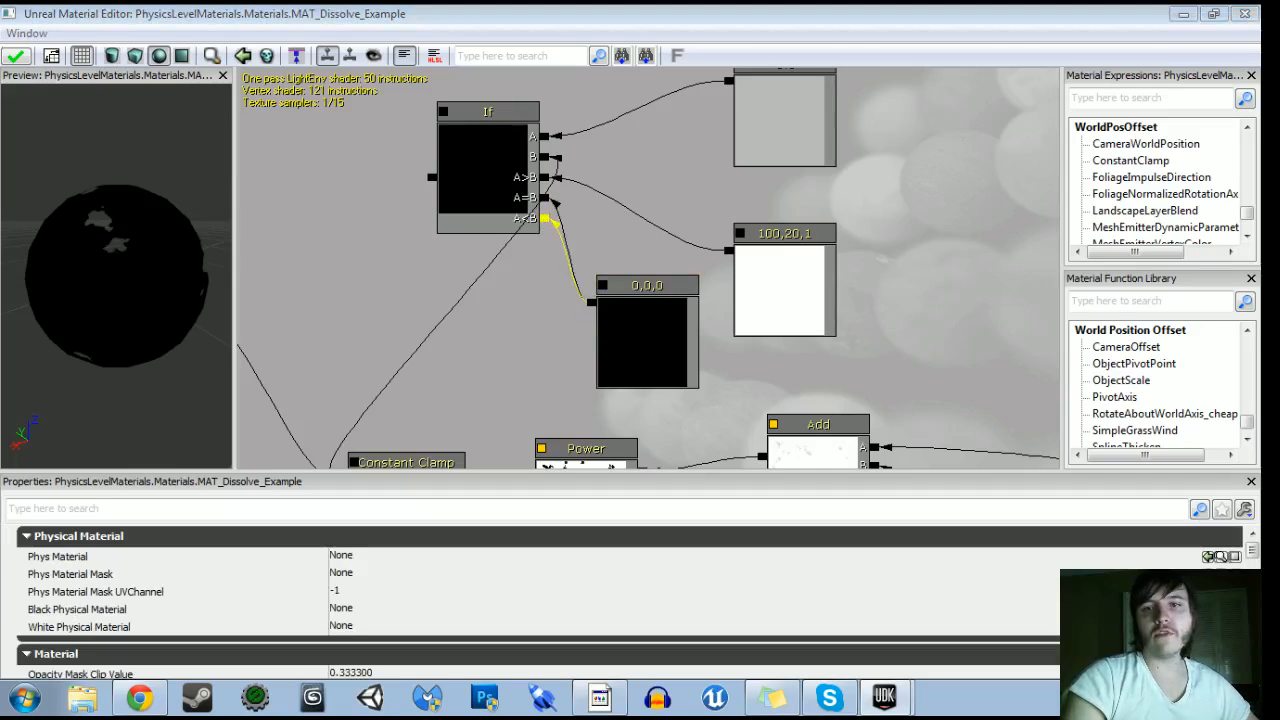
Connect the If node's output to the material's Emissive input and rotate the preview sphere to check the glow
scroll(342, 315, down, 3)
drag(430, 234, 694, 235)
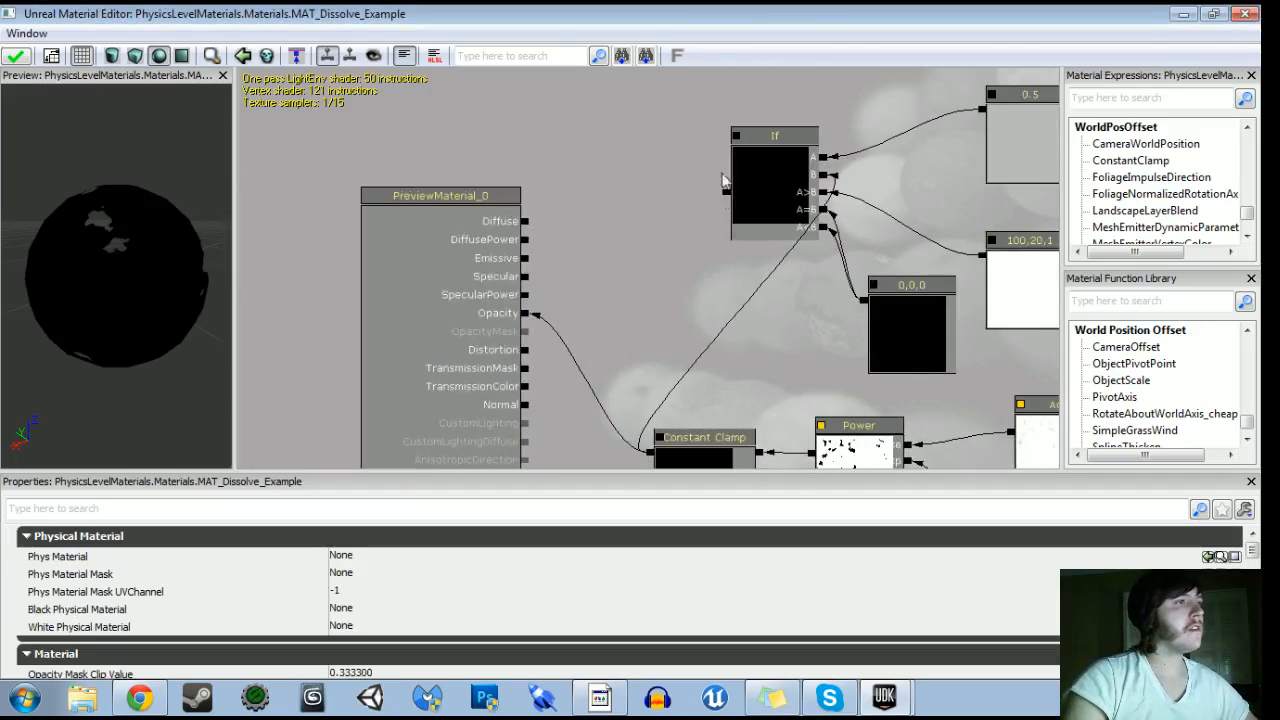
drag(726, 191, 527, 259)
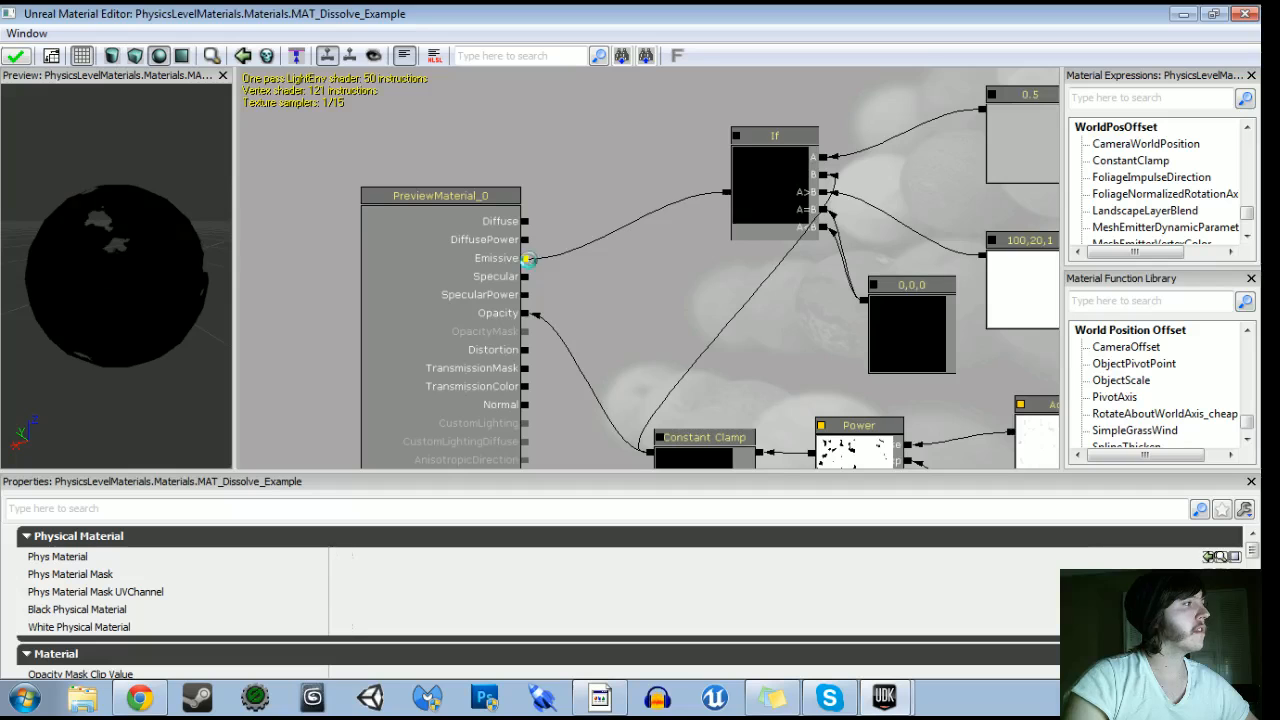
drag(169, 265, 110, 264)
Test the Opacity parameter with a default value of 0.9 and return it to 0.5
drag(757, 352, 295, 343)
click(589, 288)
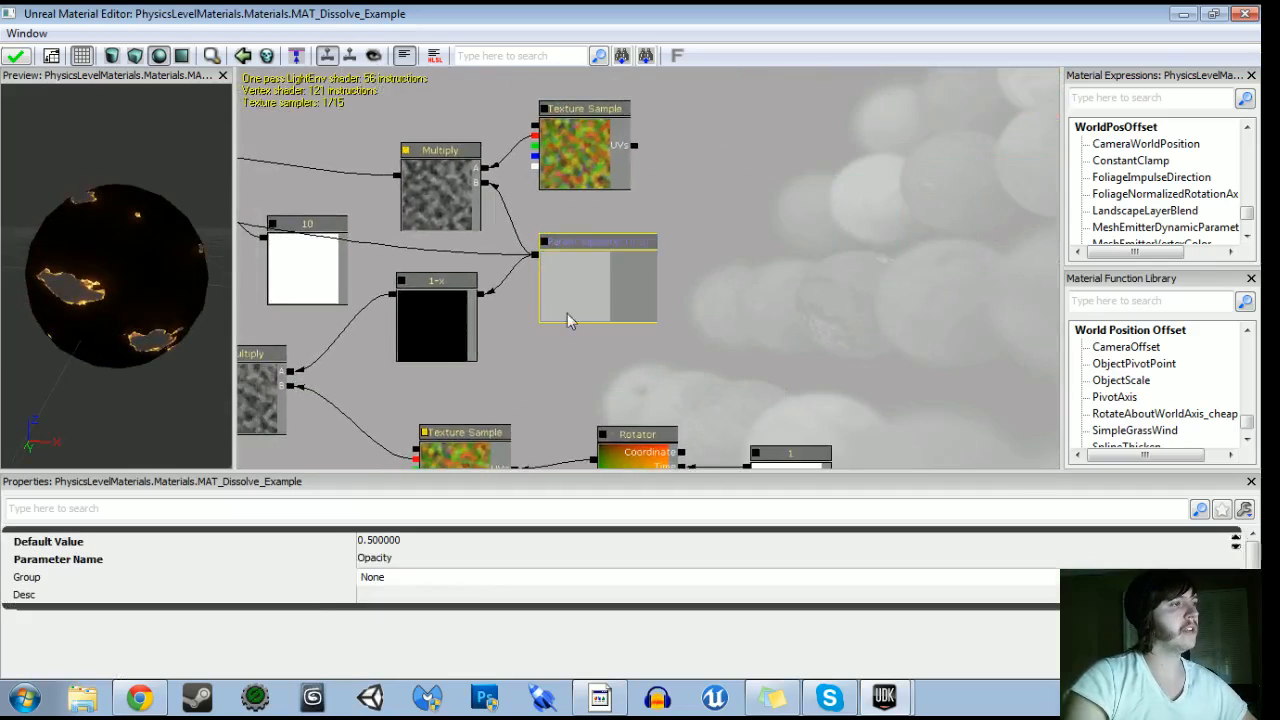
click(390, 541)
text(.)
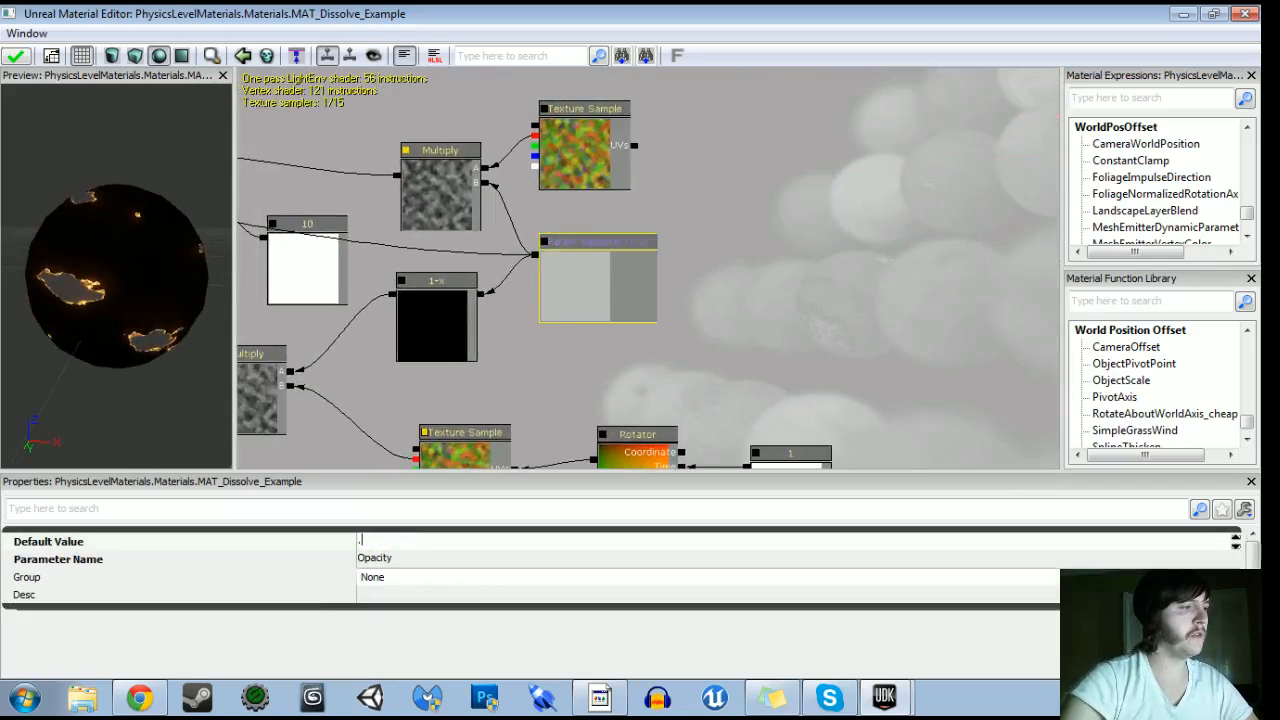
text(9)
key(Return)
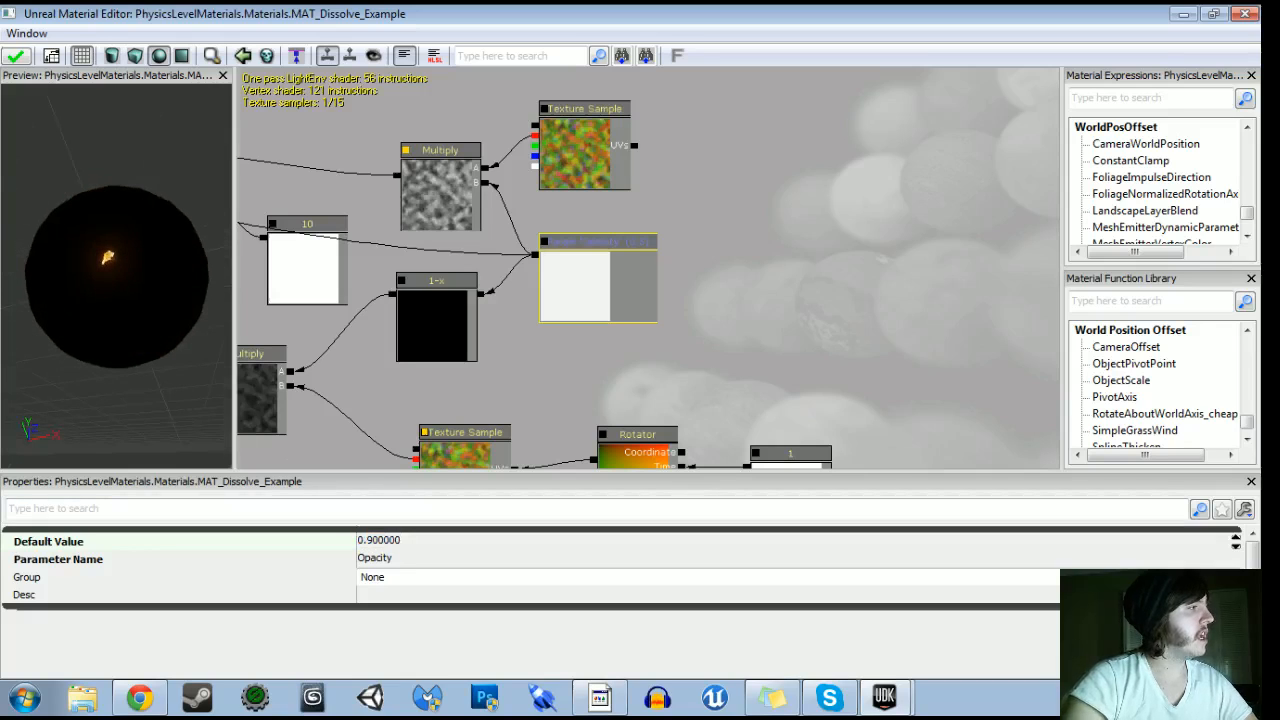
click(423, 548)
text(.5)
key(Return)
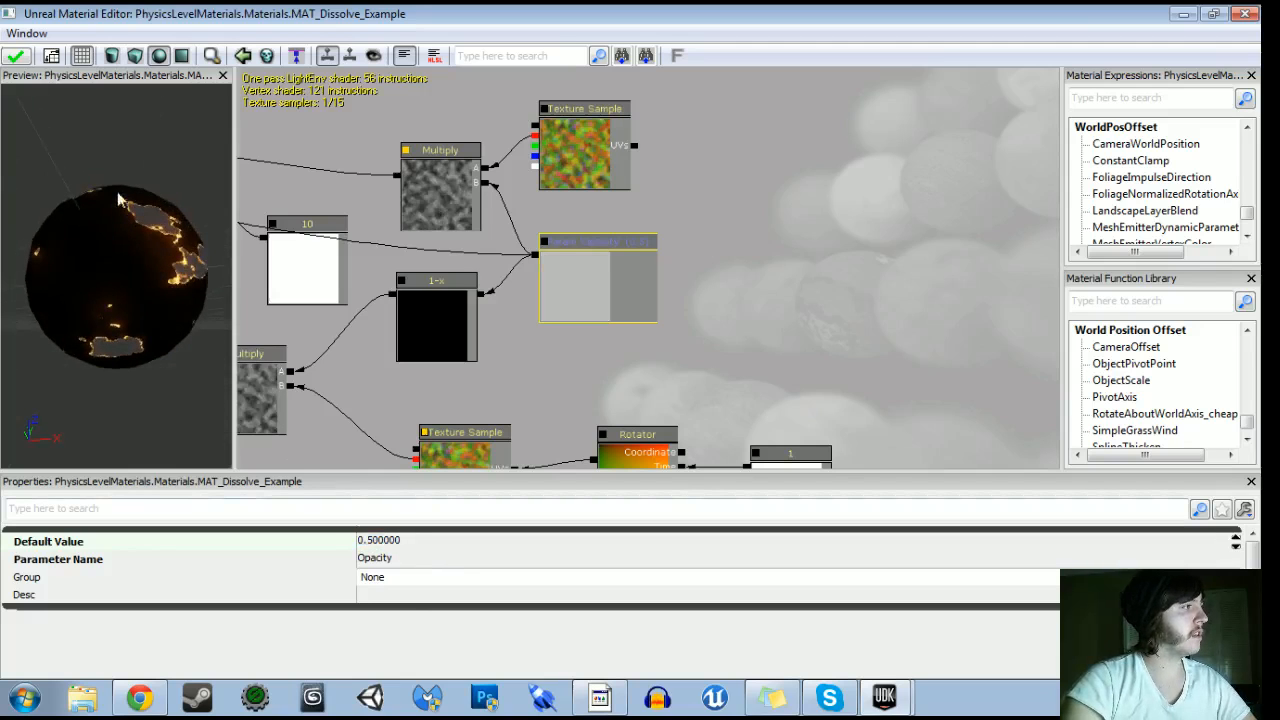
Search the expressions for "texture", place a TextureSampleParameter2D above the If node and clear its assigned texture
scroll(325, 313, down, 4)
drag(325, 313, 655, 466)
scroll(398, 310, up, 3)
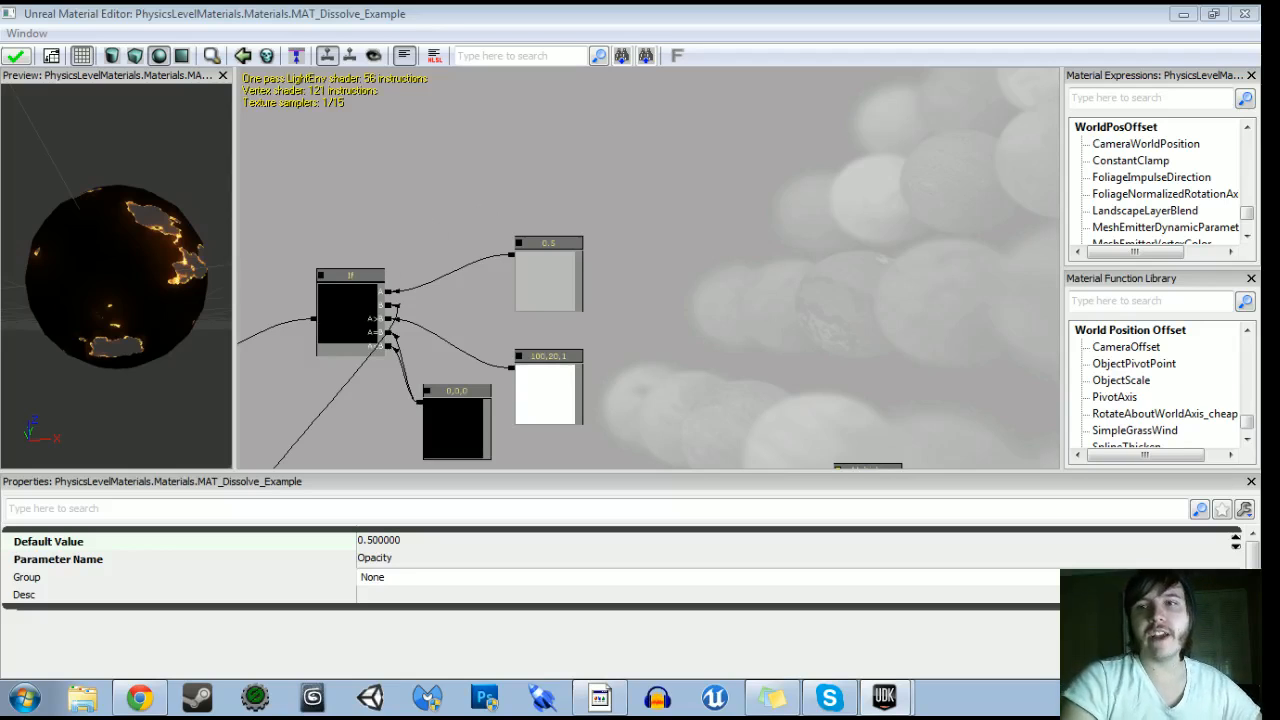
scroll(724, 247, down, 3)
drag(580, 245, 724, 236)
scroll(724, 234, up, 3)
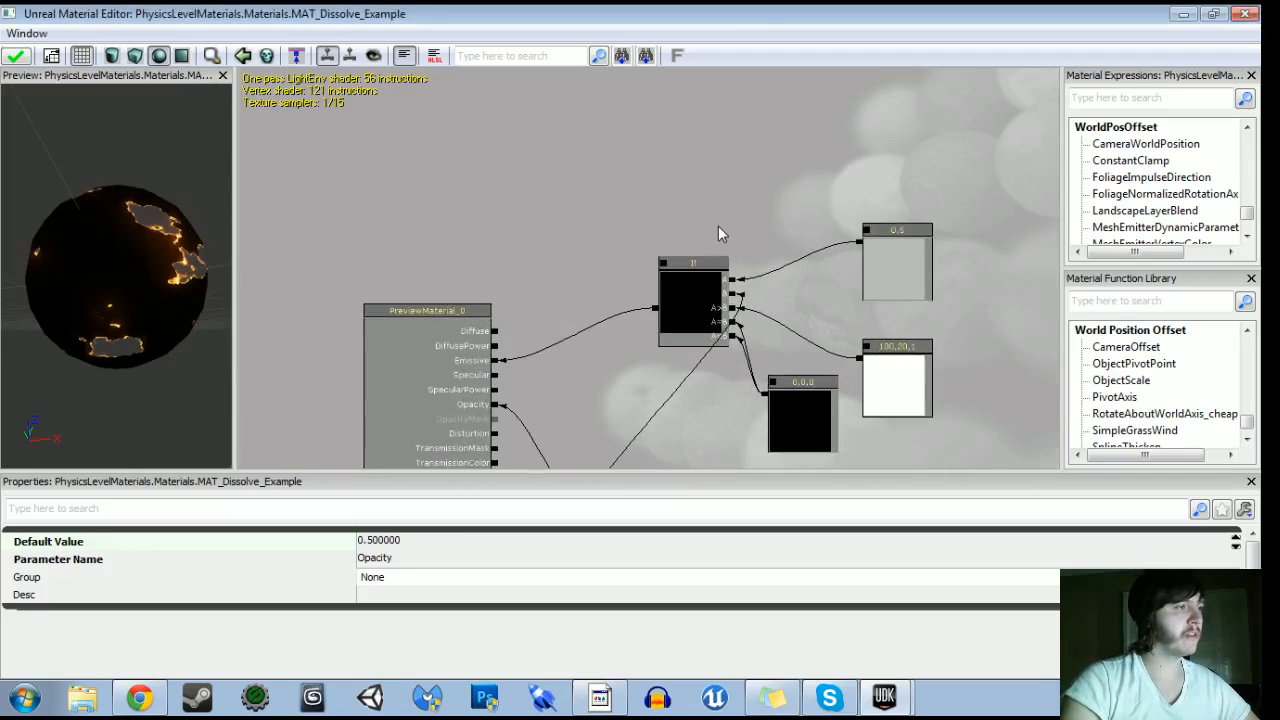
click(1120, 100)
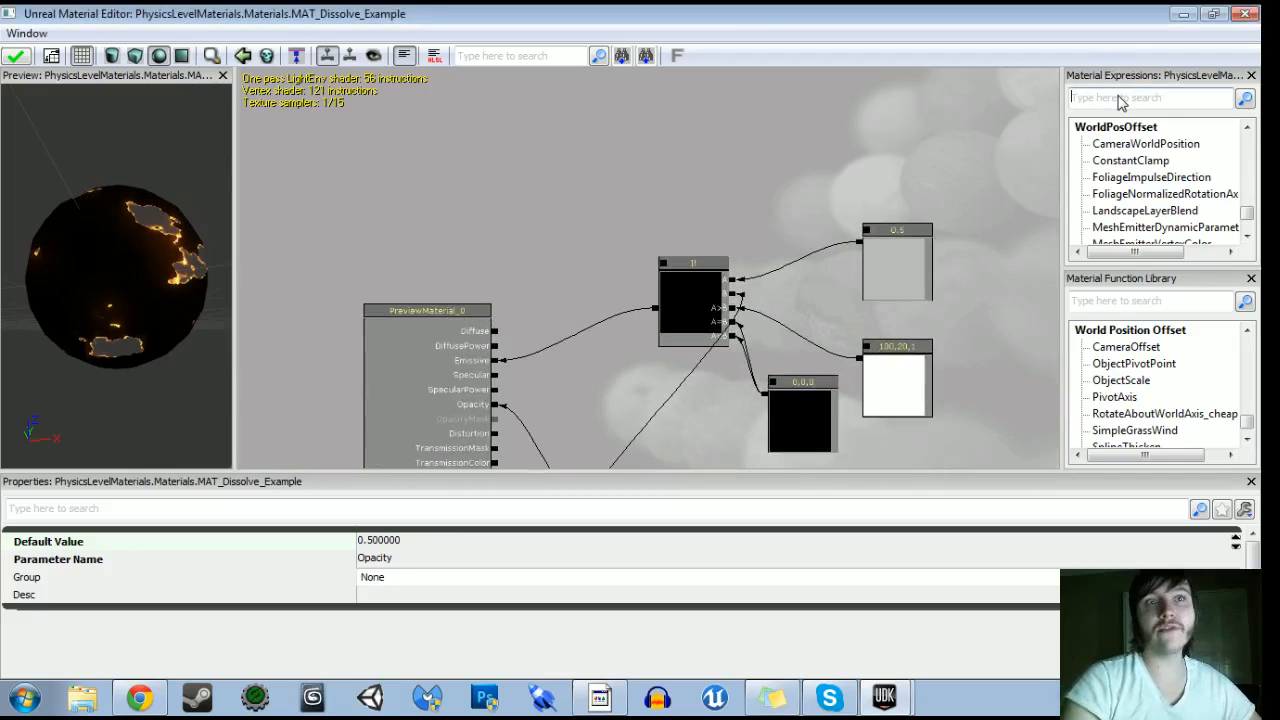
text(texture)
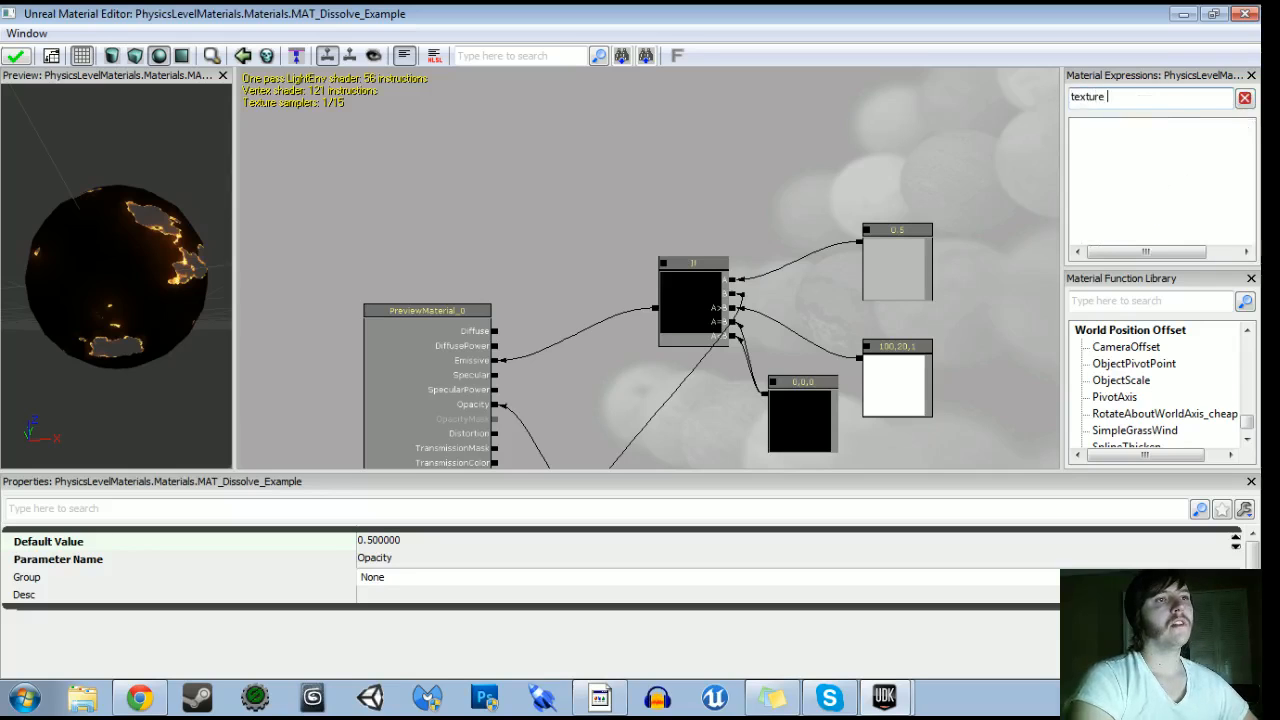
key(BackSpace)
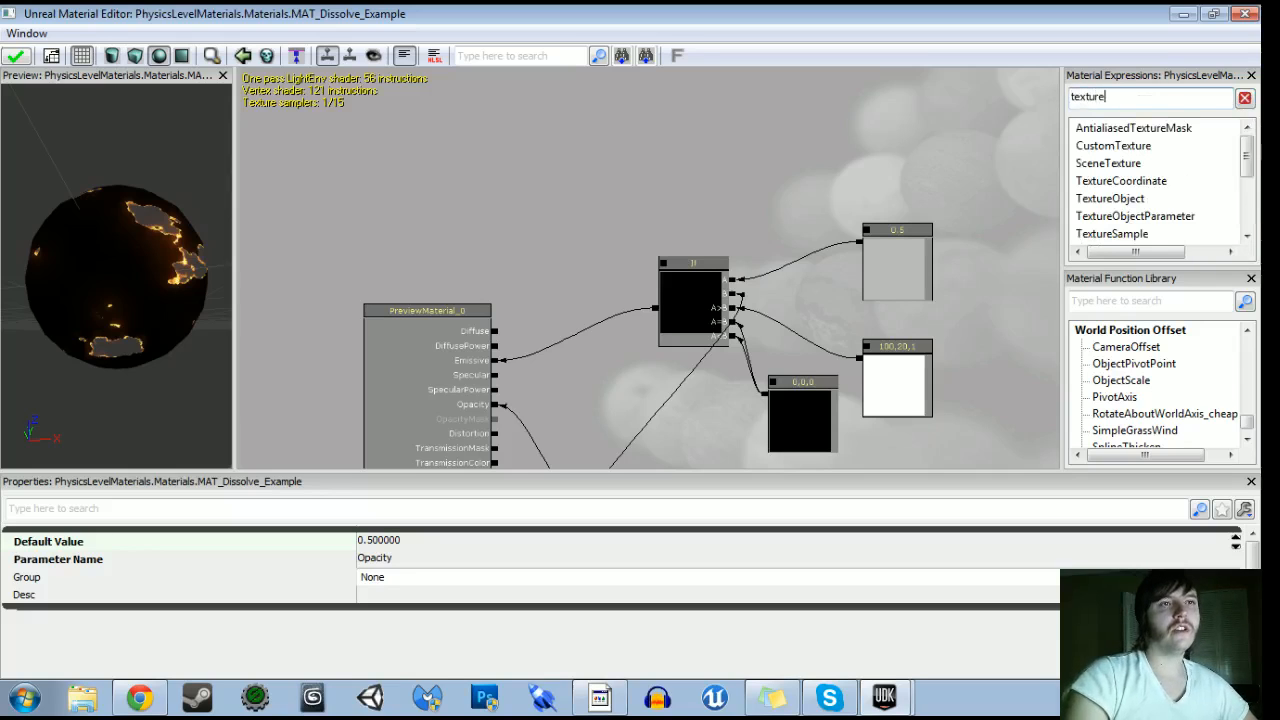
scroll(1247, 155, down, 1)
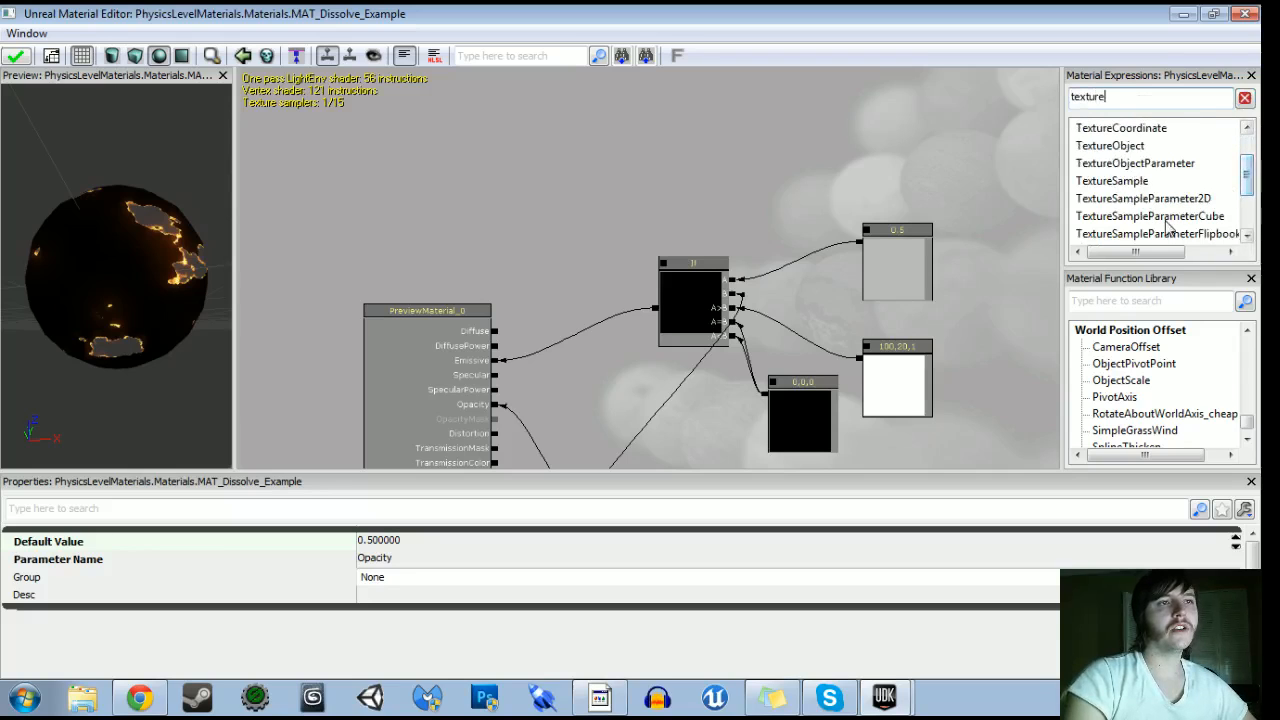
drag(1155, 210, 667, 123)
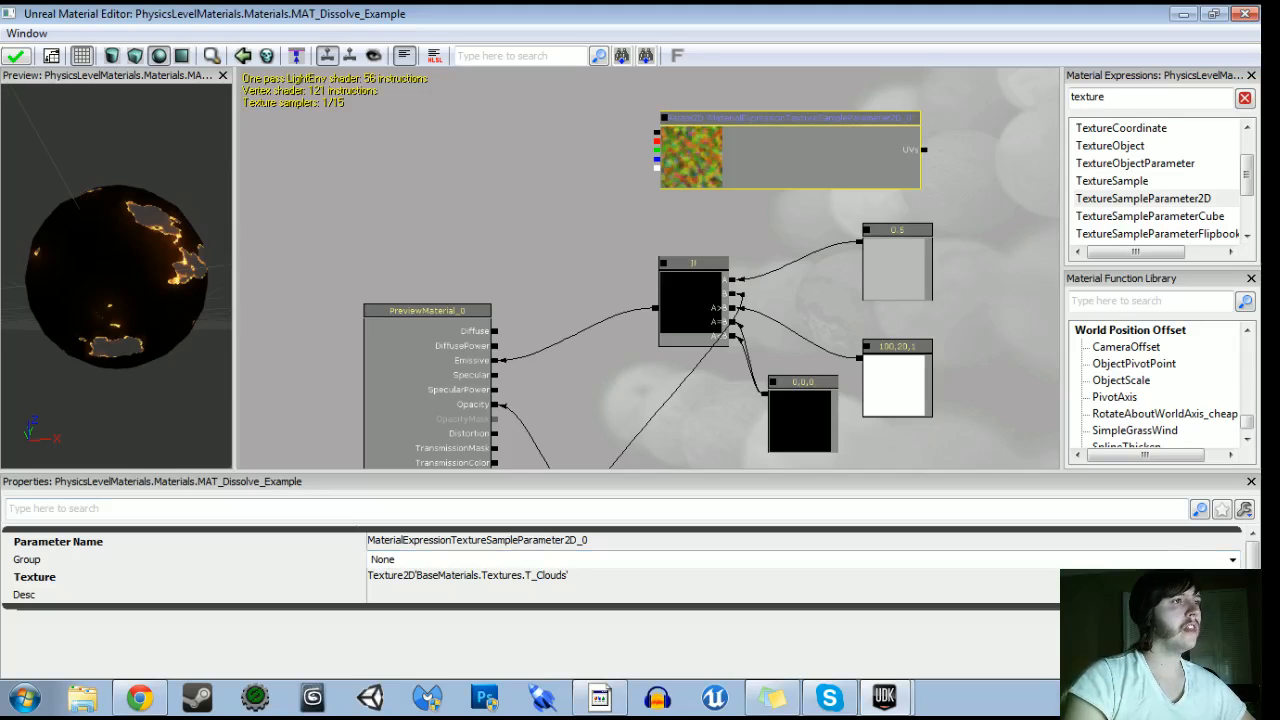
click(1232, 576)
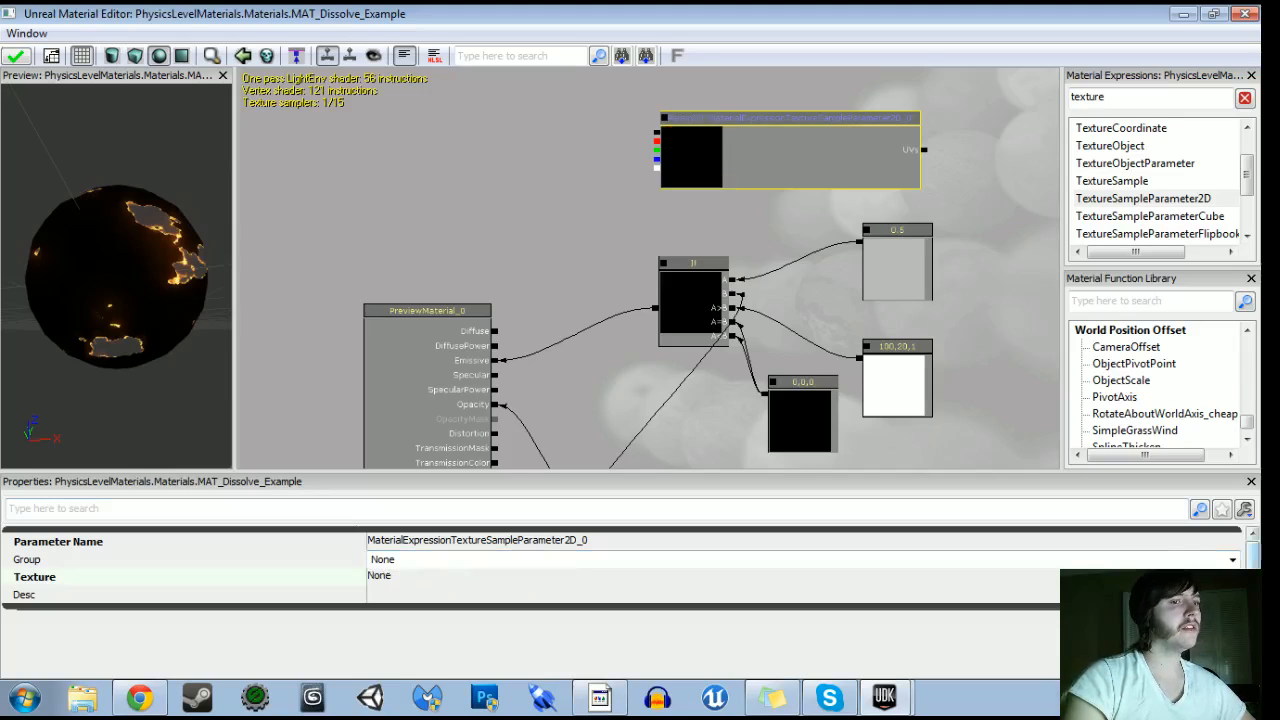
Switch to the Content Browser, search only Textures for "black" instead of "cloud" and select T_Black
click(1183, 14)
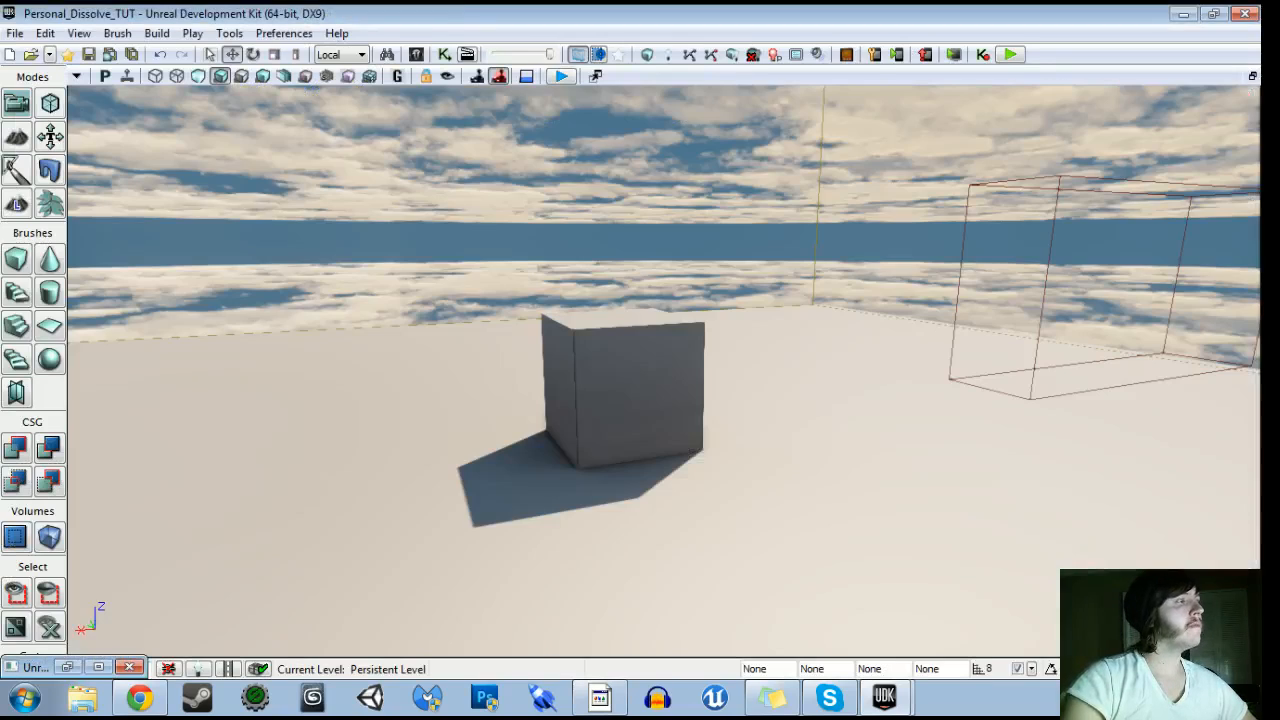
click(416, 54)
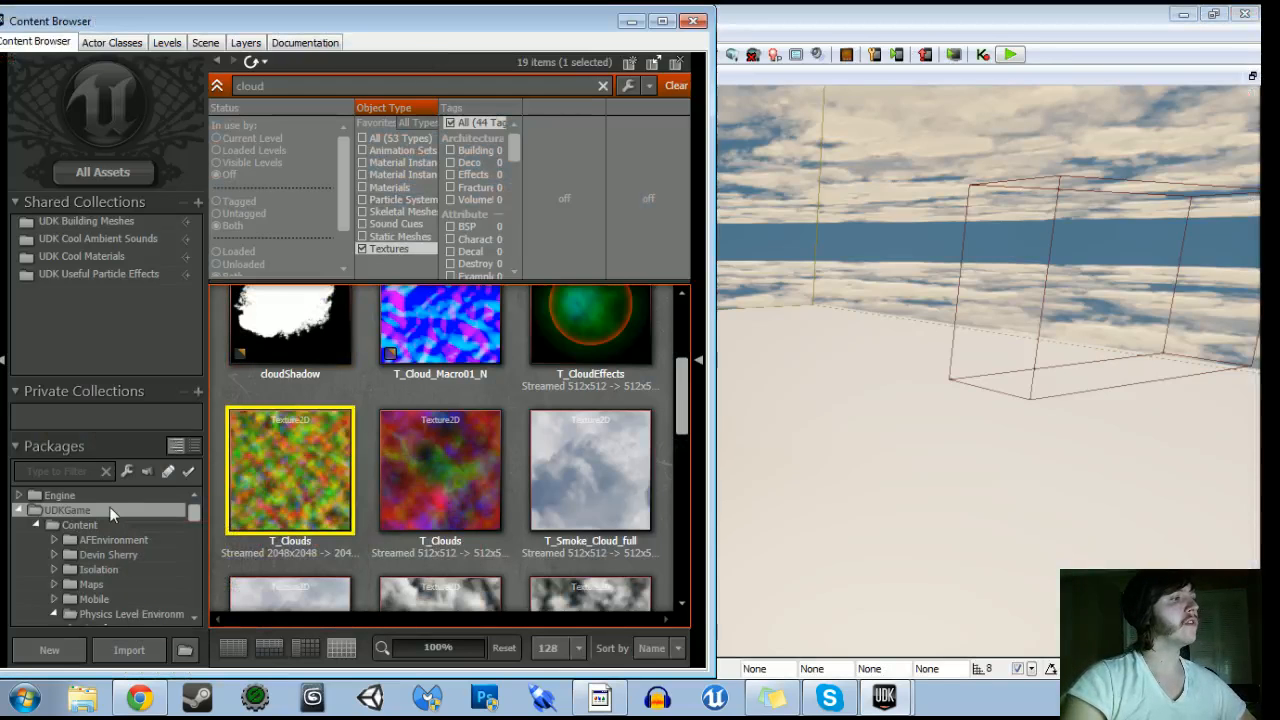
drag(264, 86, 124, 86)
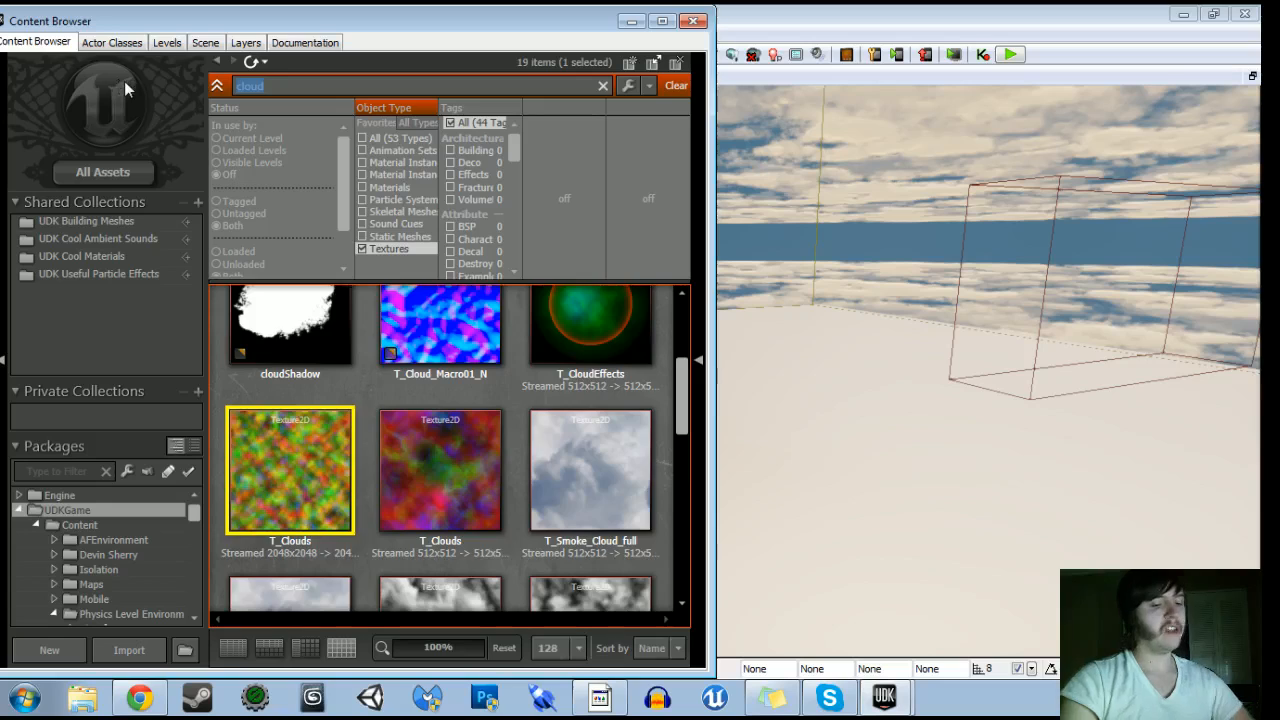
key(BackSpace)
click(362, 138)
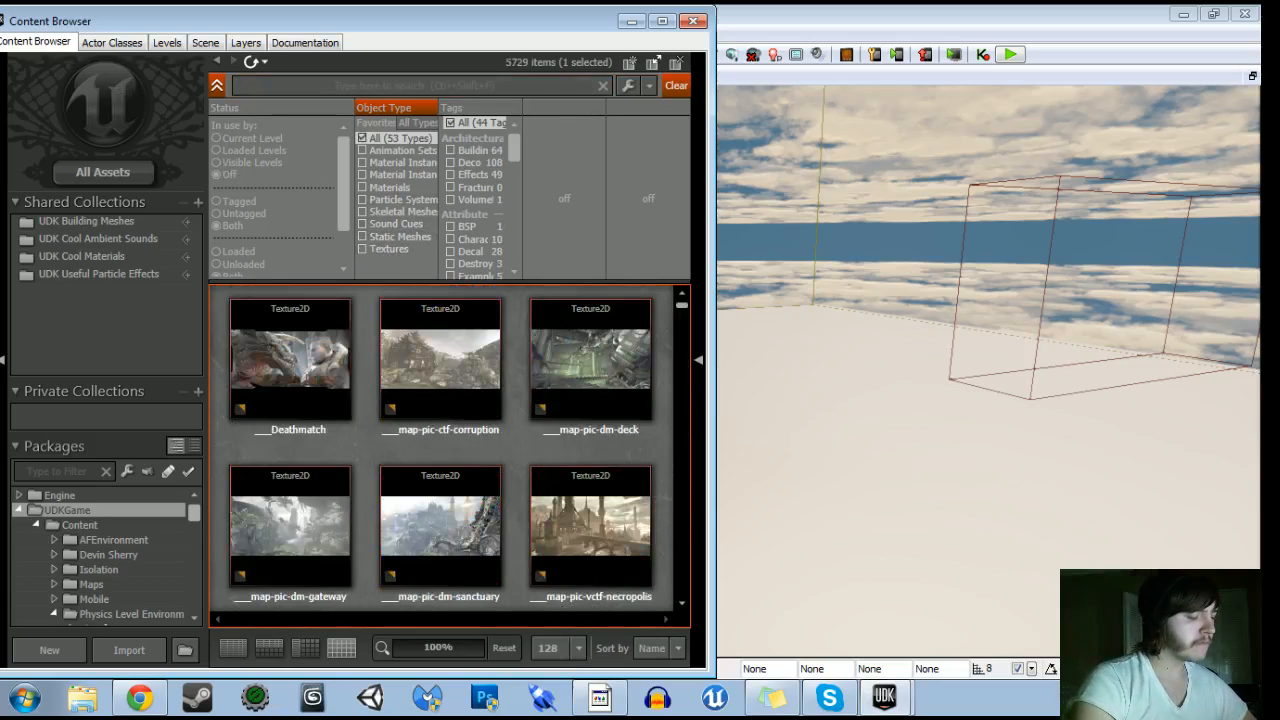
text(black)
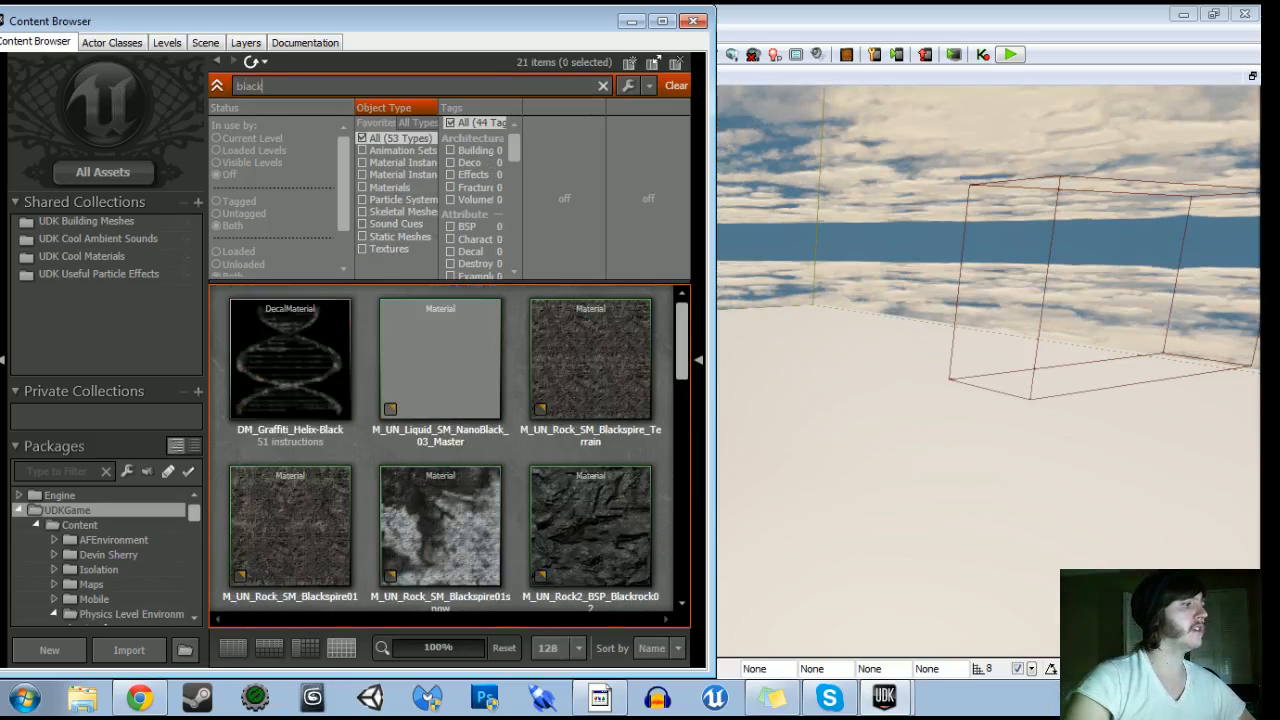
click(362, 248)
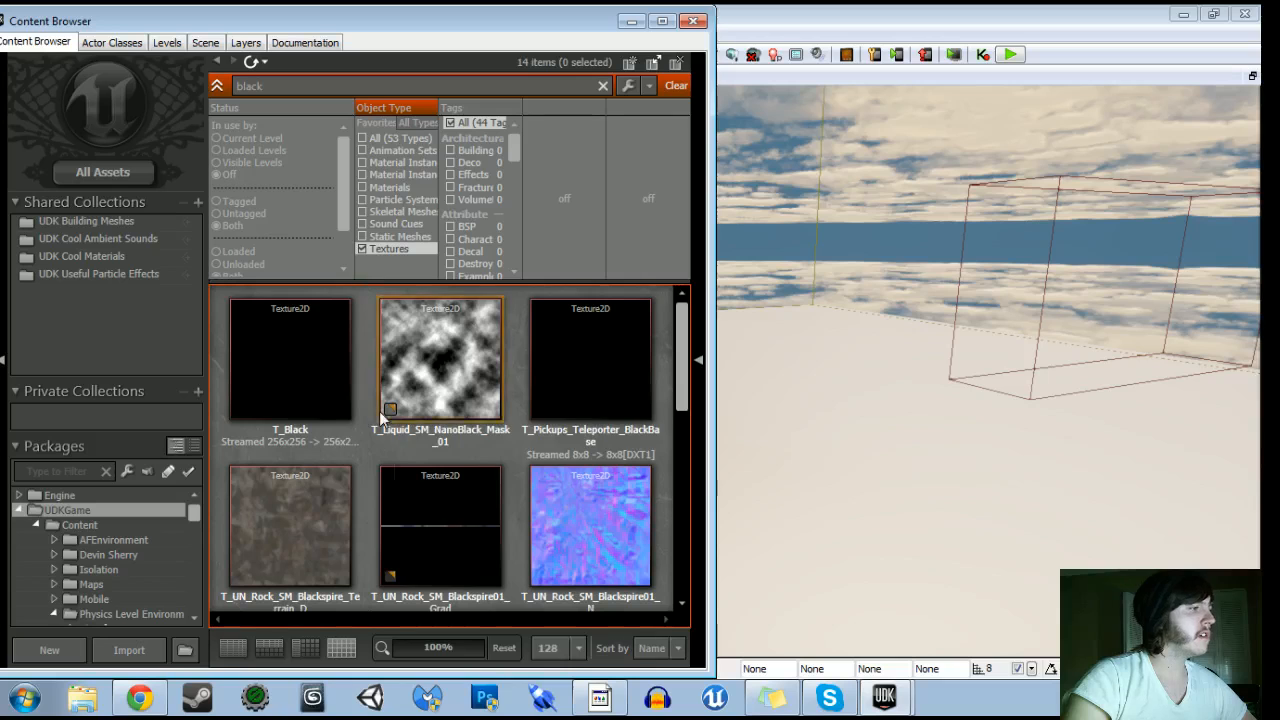
click(330, 395)
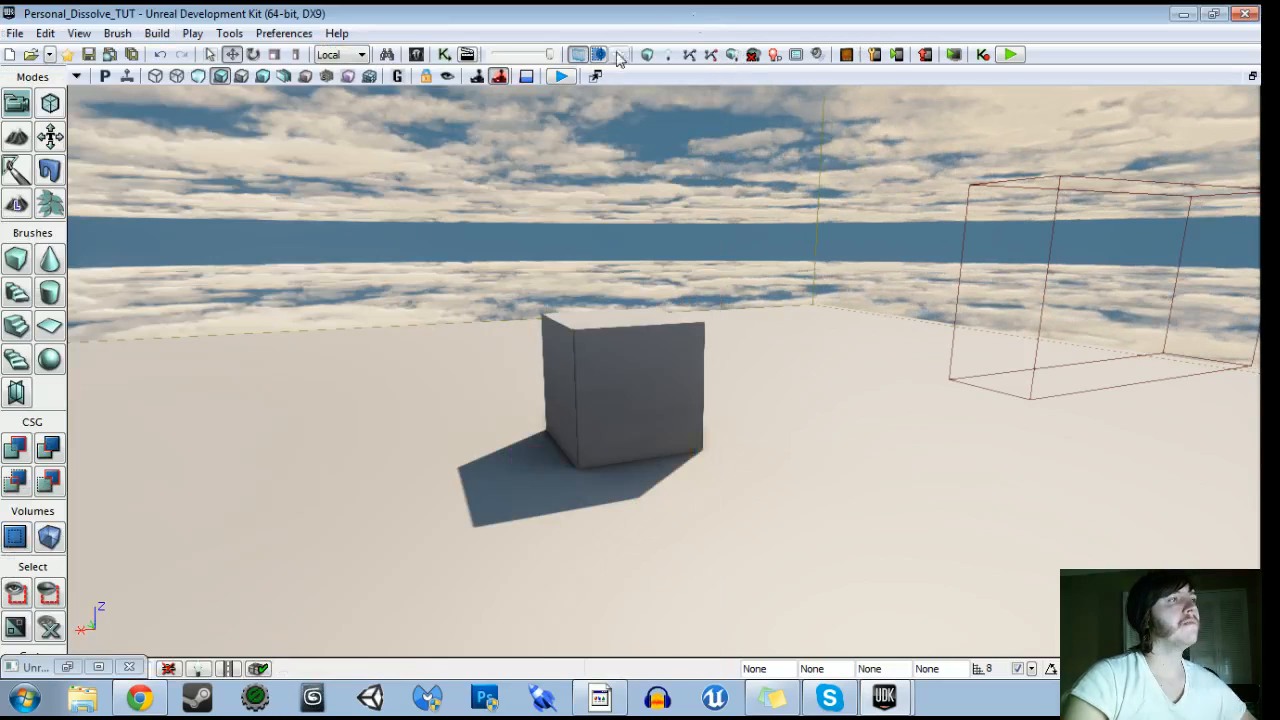
Return to the Material Editor and assign Envy_Effects.T_Black as the texture of the new parameter node
click(693, 20)
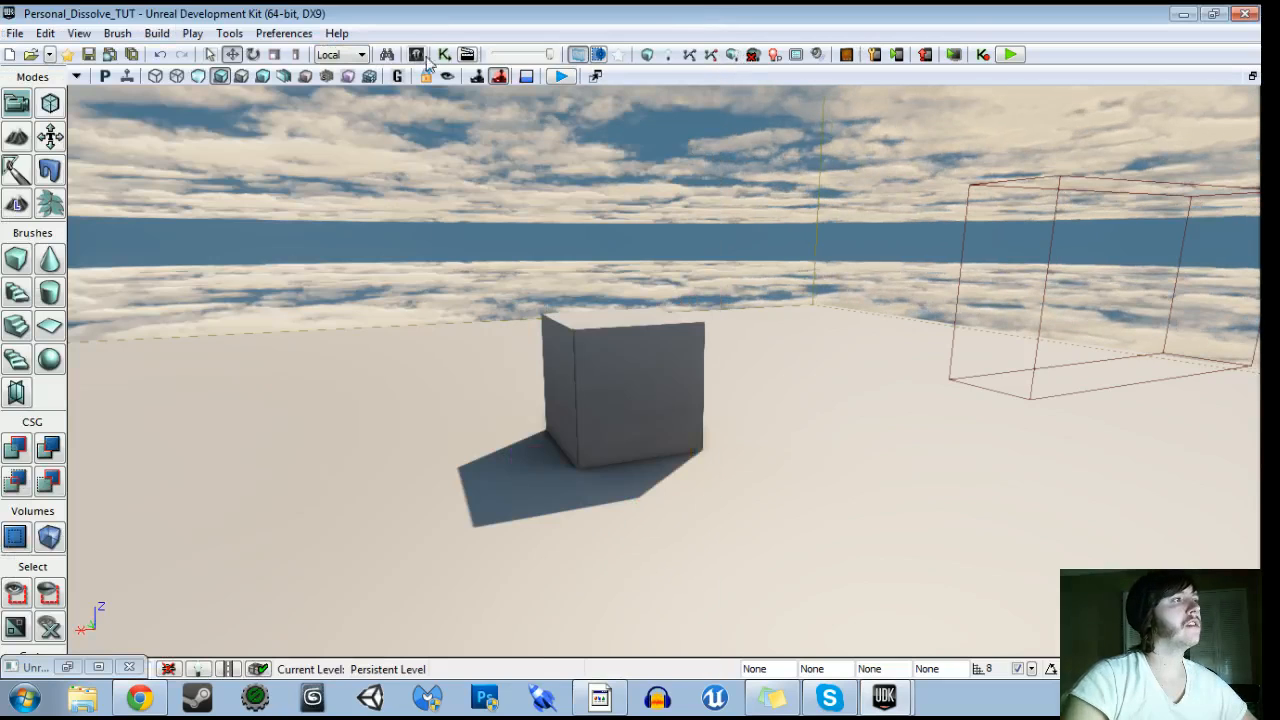
click(417, 56)
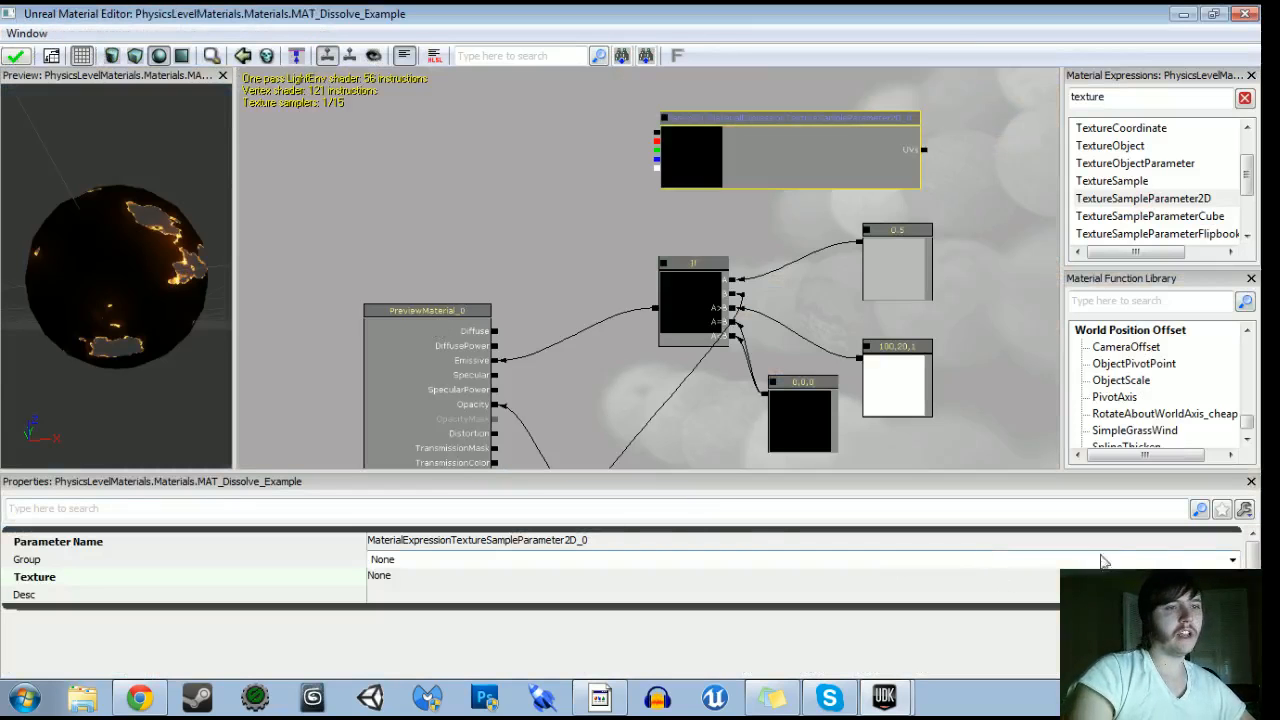
text(Texture2D'Envy_Effects.T_Black')
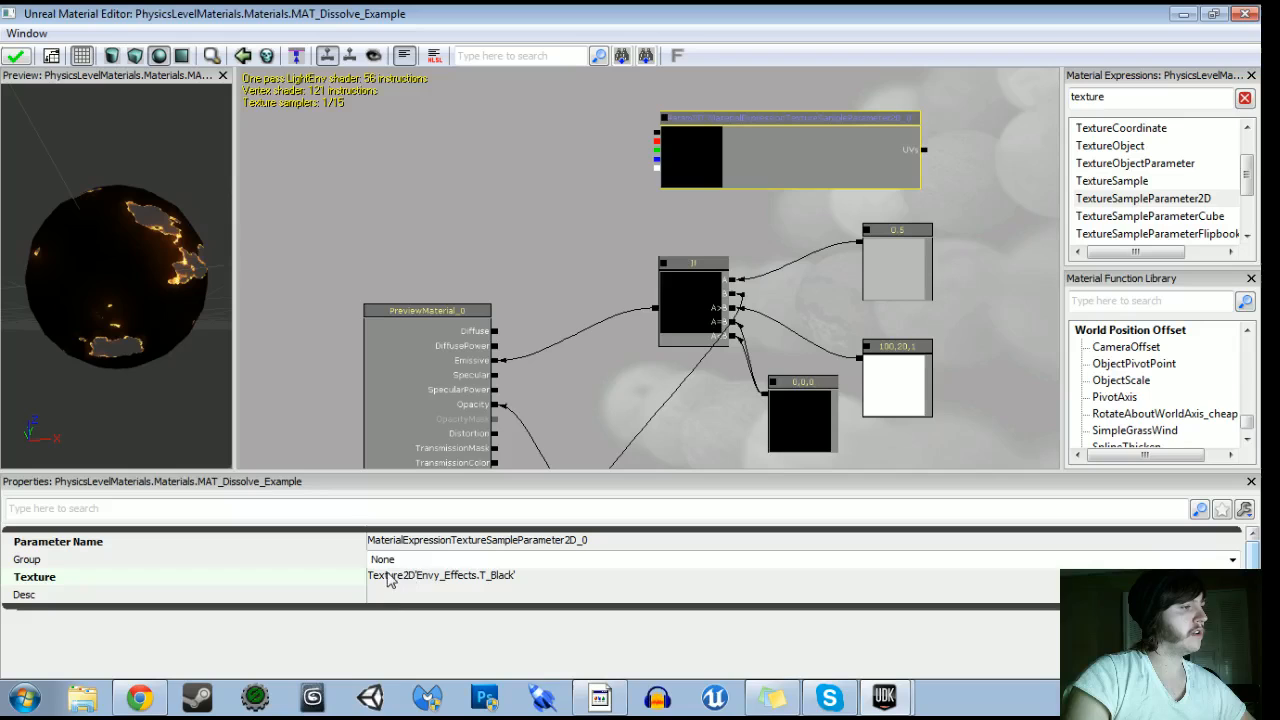
Name the texture parameter Diffuse and connect its main output to the material's Diffuse input
click(398, 541)
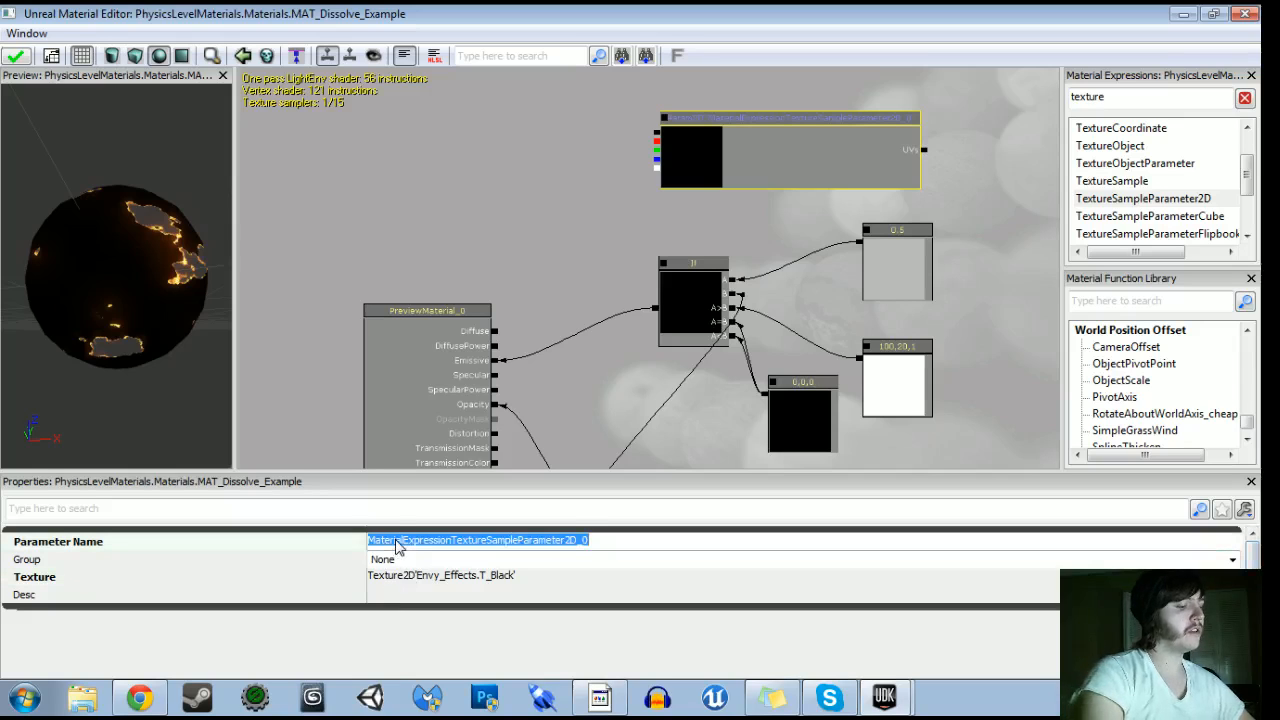
text(Diffuse)
key(Return)
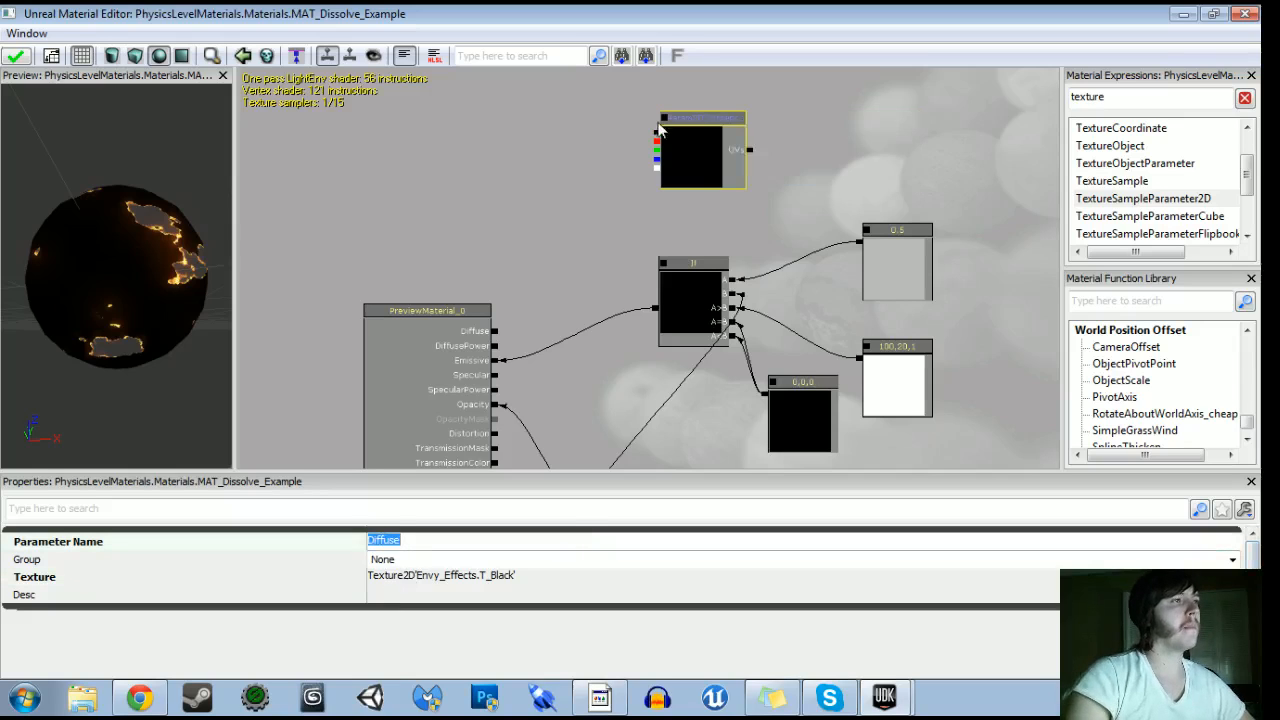
drag(658, 133, 495, 331)
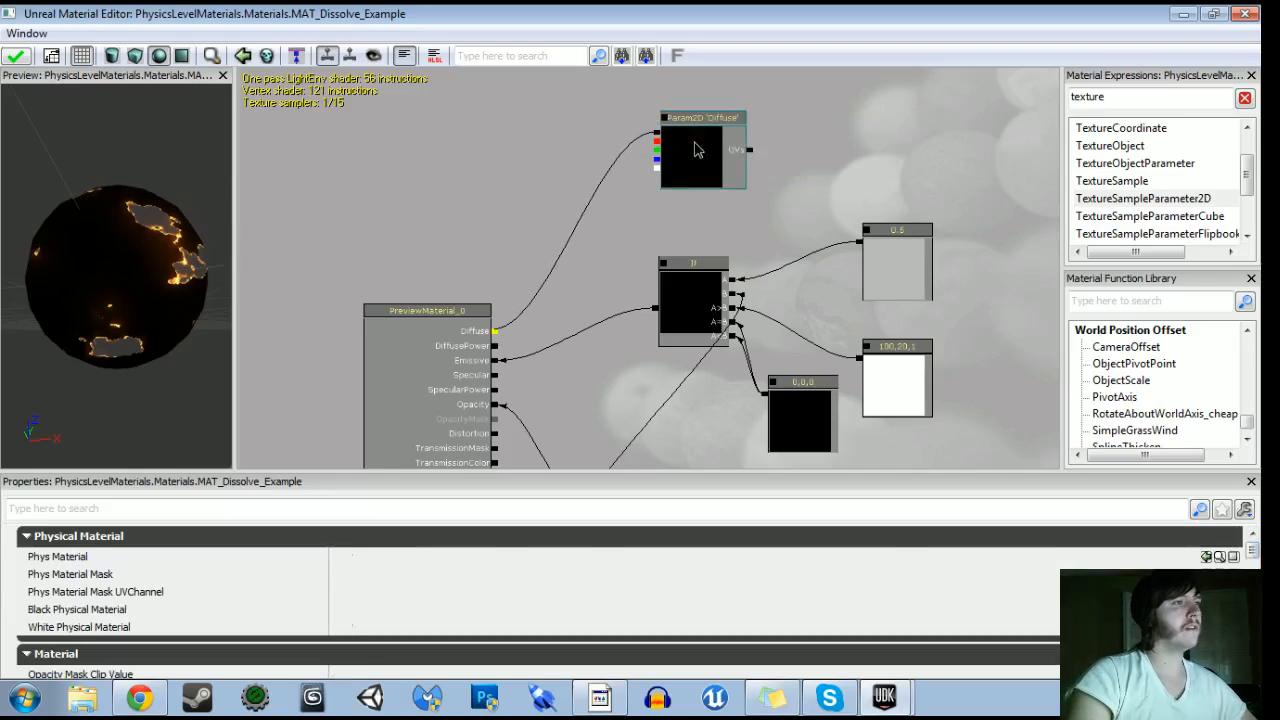
Duplicate the Diffuse texture parameter below the Constant Clamp as Normal and connect its main output to the material's Normal input
click(672, 168)
key(ctrl+w)
drag(445, 242, 409, 172)
ctrl+drag(699, 109, 612, 410)
click(428, 577)
click(400, 541)
text(Normal)
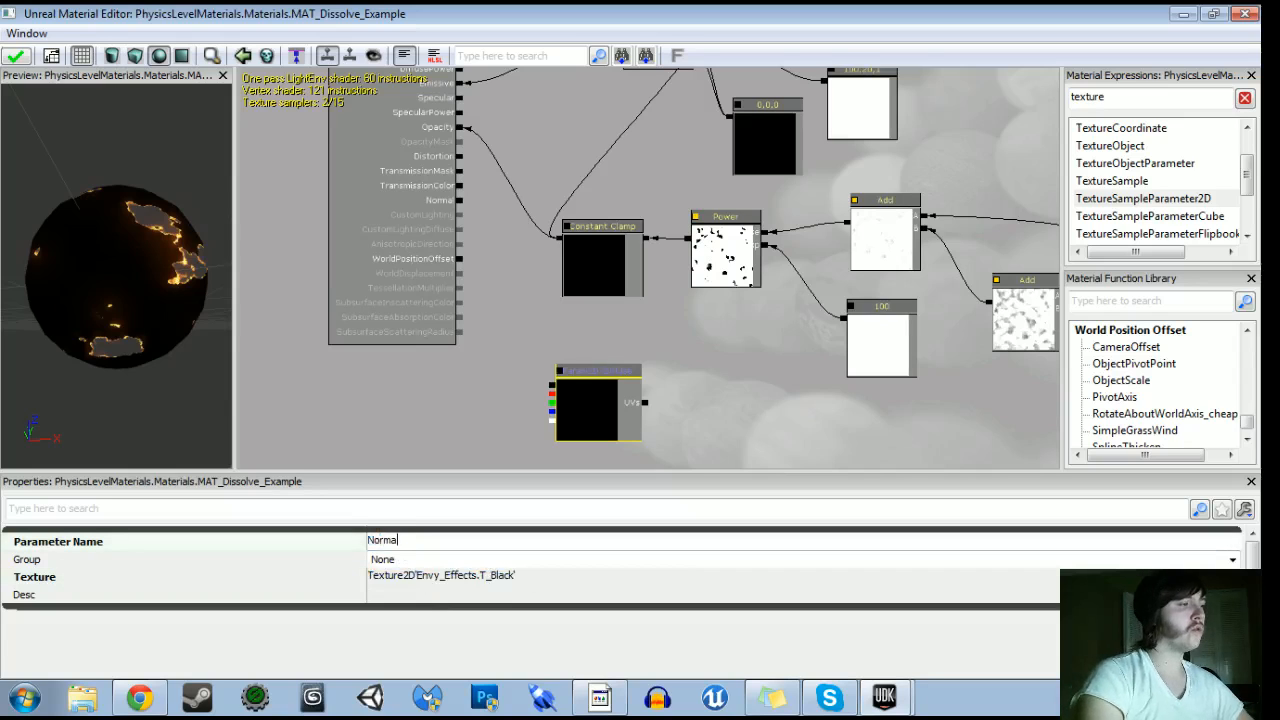
key(Return)
drag(557, 388, 462, 201)
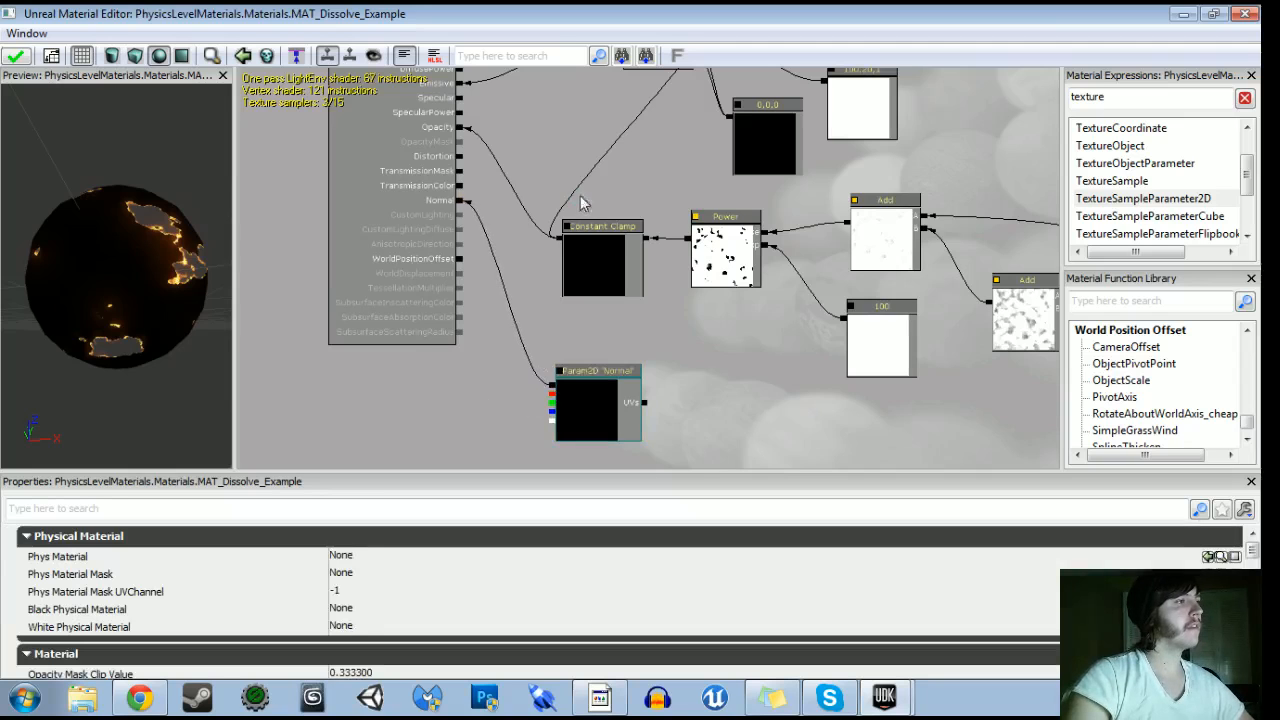
Duplicate the Normal texture parameter beside the 100,20,1 constant as Specular and connect its main output to the material's Specular input
scroll(640, 189, down, 1)
drag(640, 189, 580, 229)
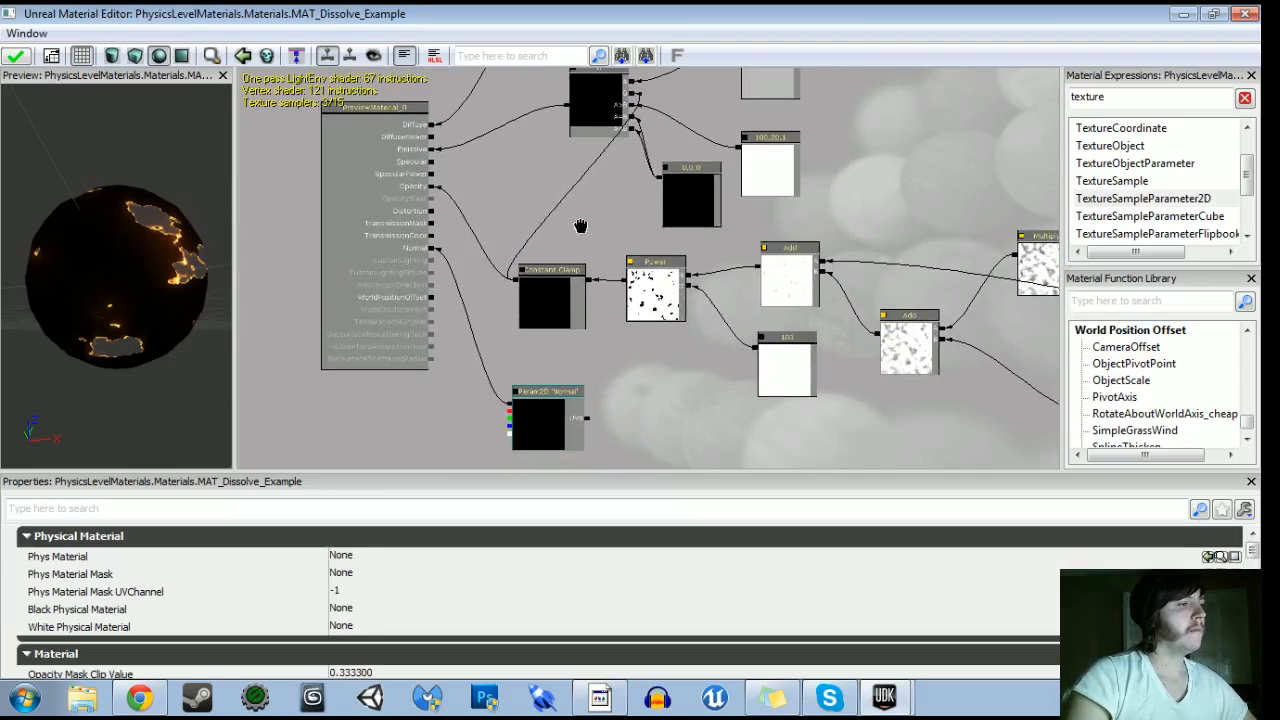
click(548, 418)
key(ctrl+w)
drag(548, 418, 884, 158)
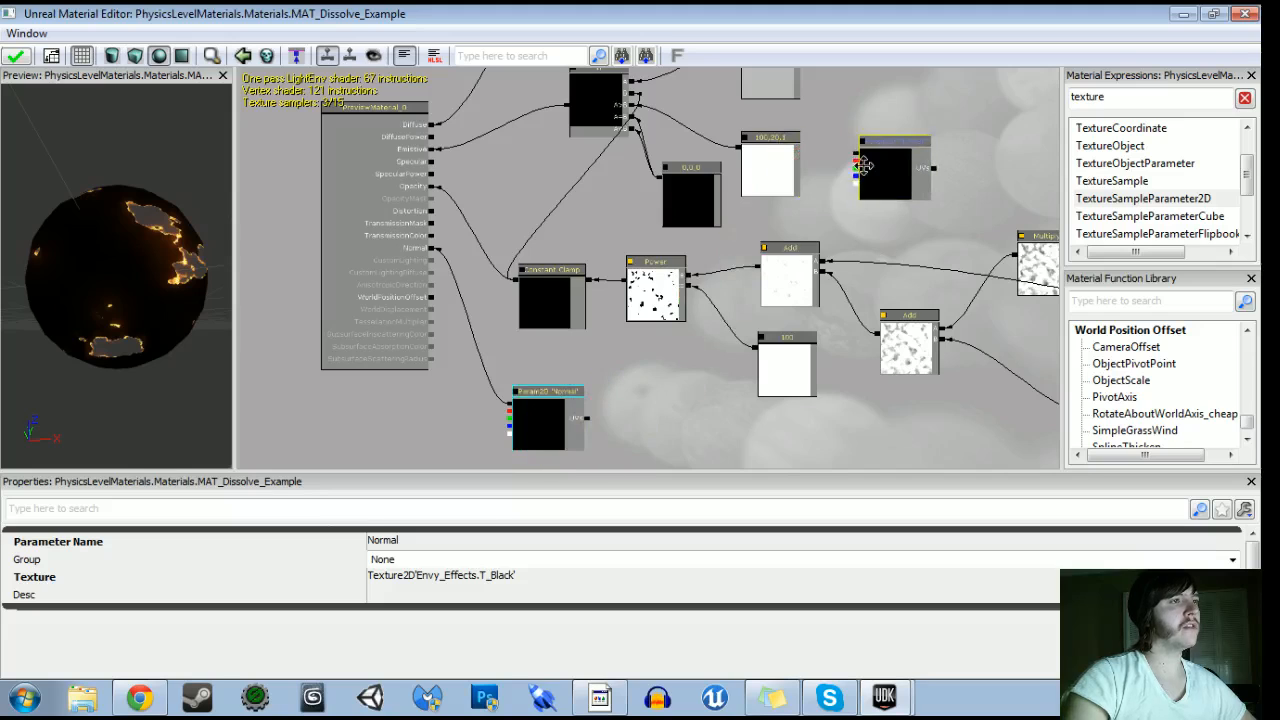
click(430, 545)
text(Se)
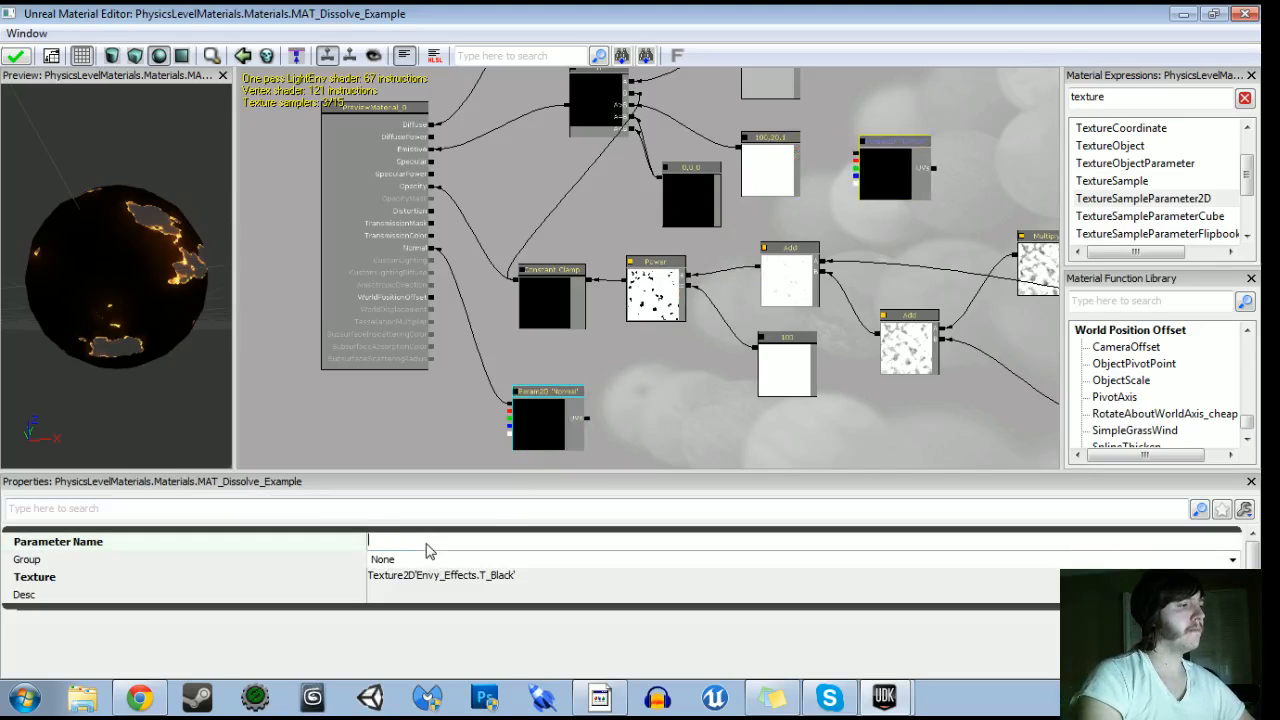
text(Specular)
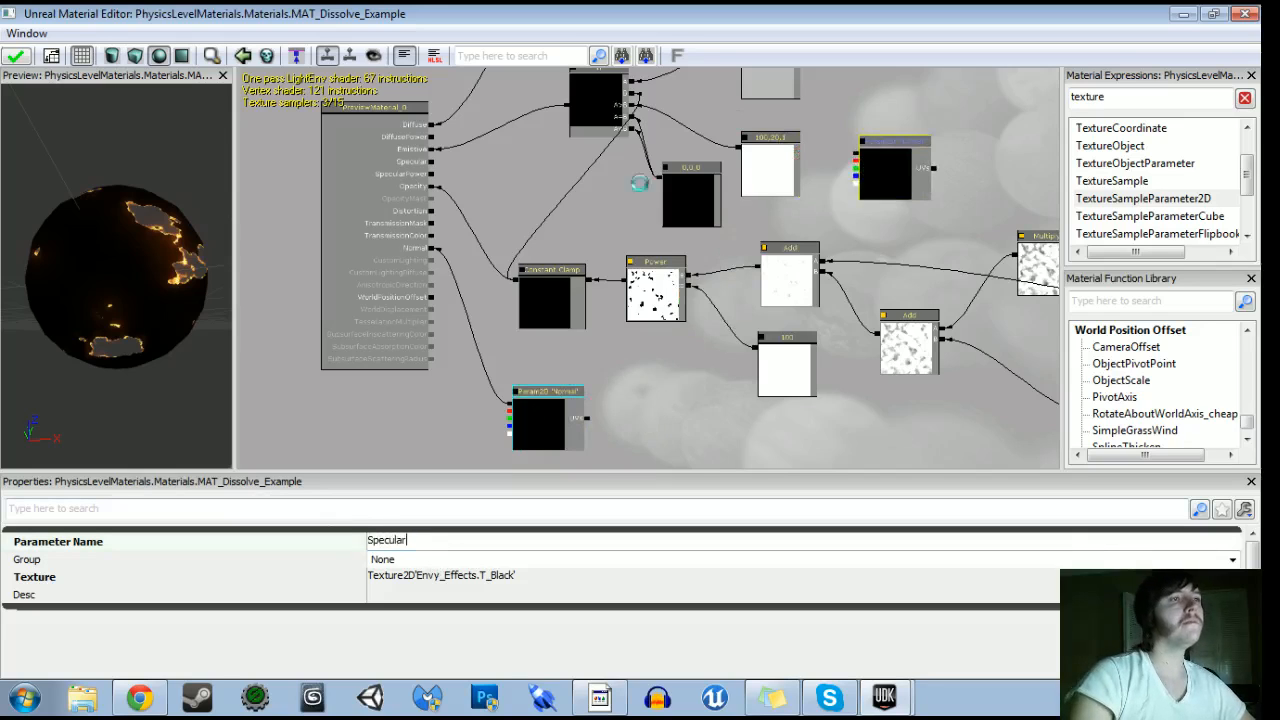
key(Return)
drag(855, 154, 434, 163)
Duplicate the Opacity scalar parameter, place the copy beside the material node above the Constant Clamp and name it Specular Power
scroll(678, 282, up, 4)
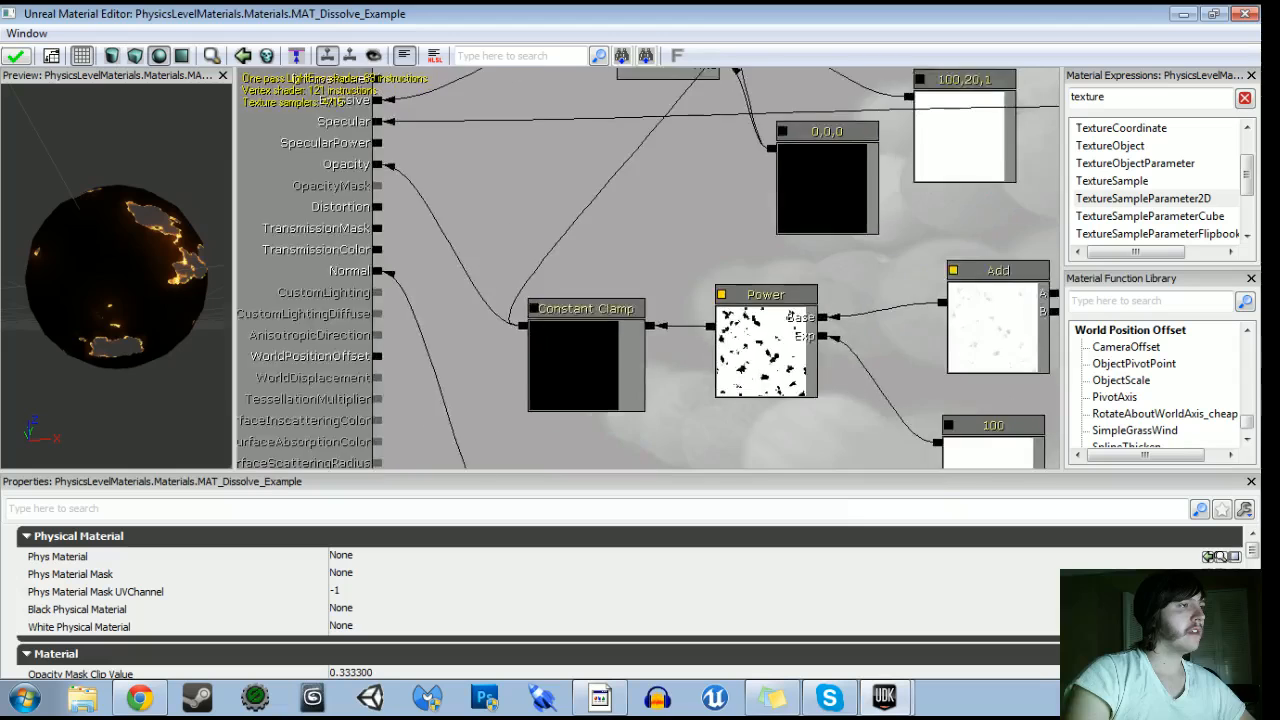
scroll(680, 288, down, 4)
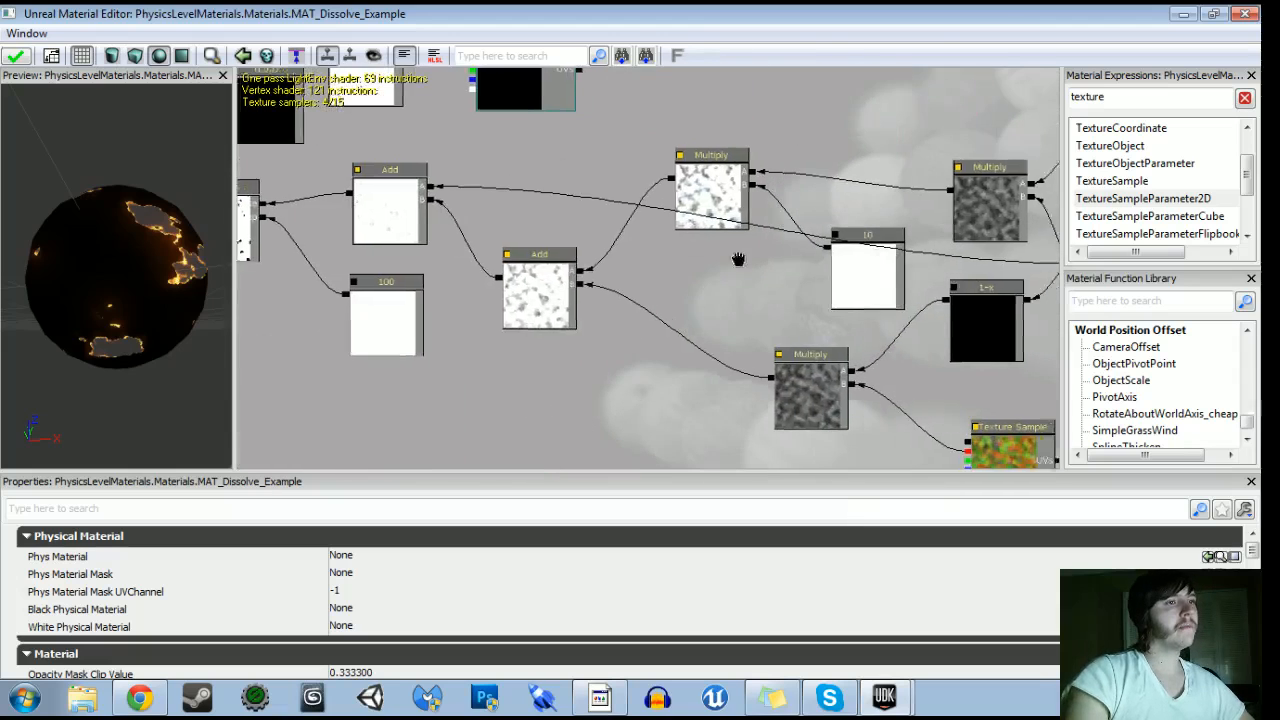
scroll(754, 226, up, 3)
click(798, 236)
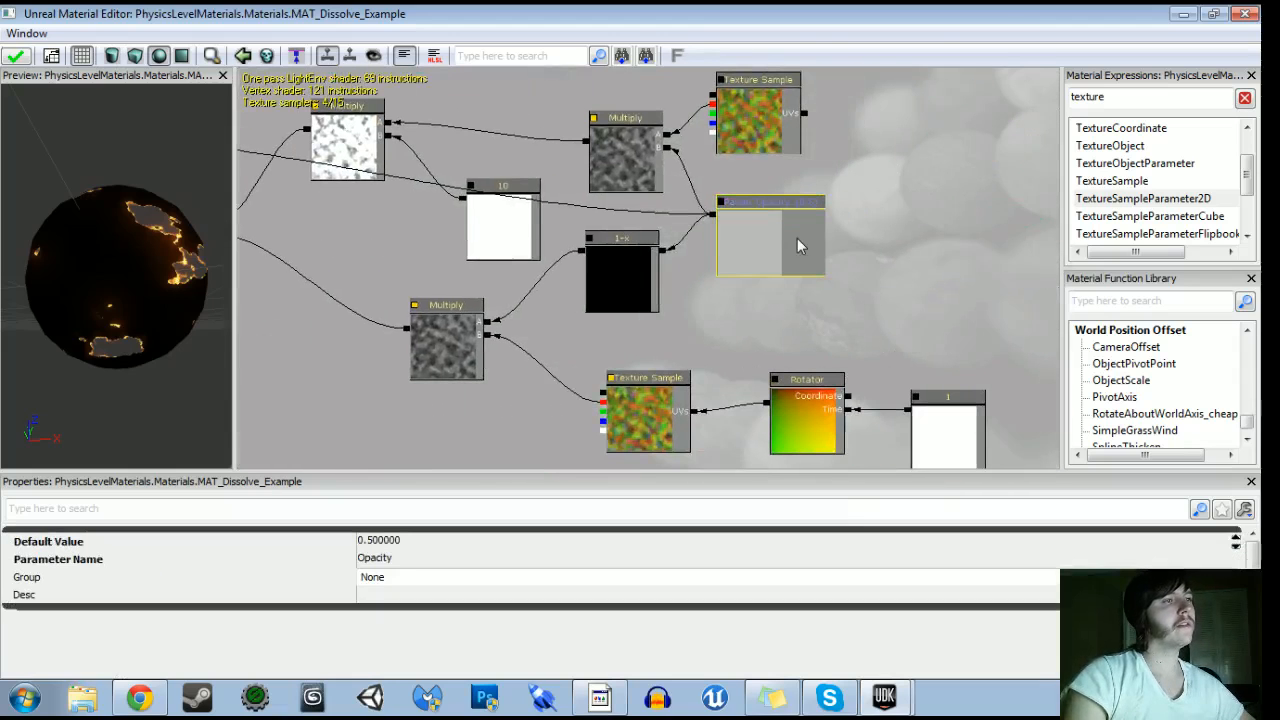
key(ctrl+w)
drag(805, 272, 478, 341)
click(414, 565)
text(Specular)
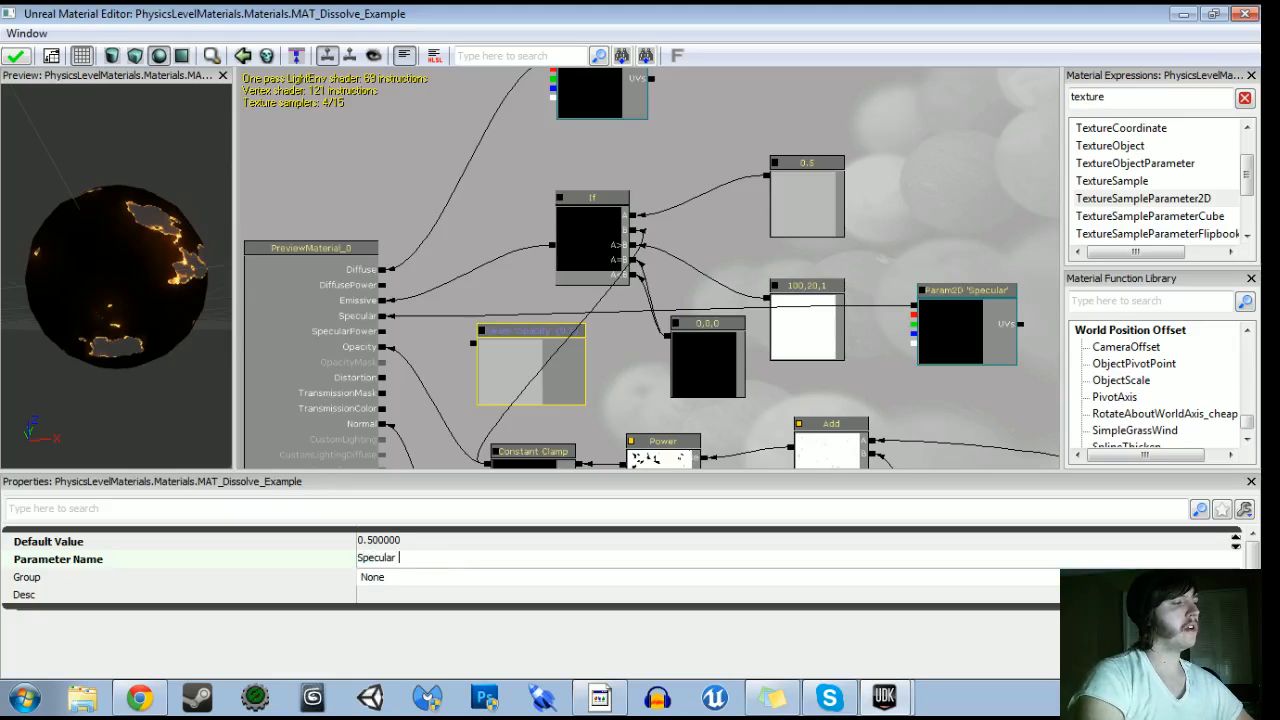
text( Power)
key(Return)
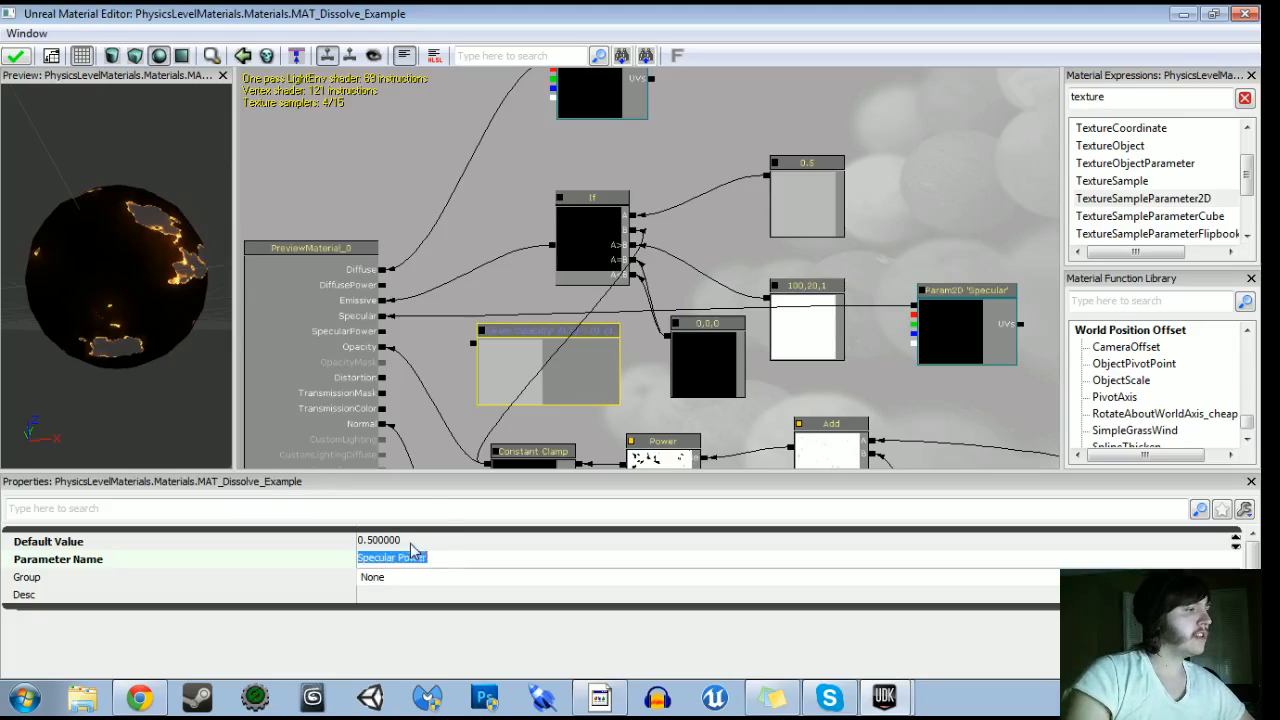
click(413, 541)
text(650)
key(Return)
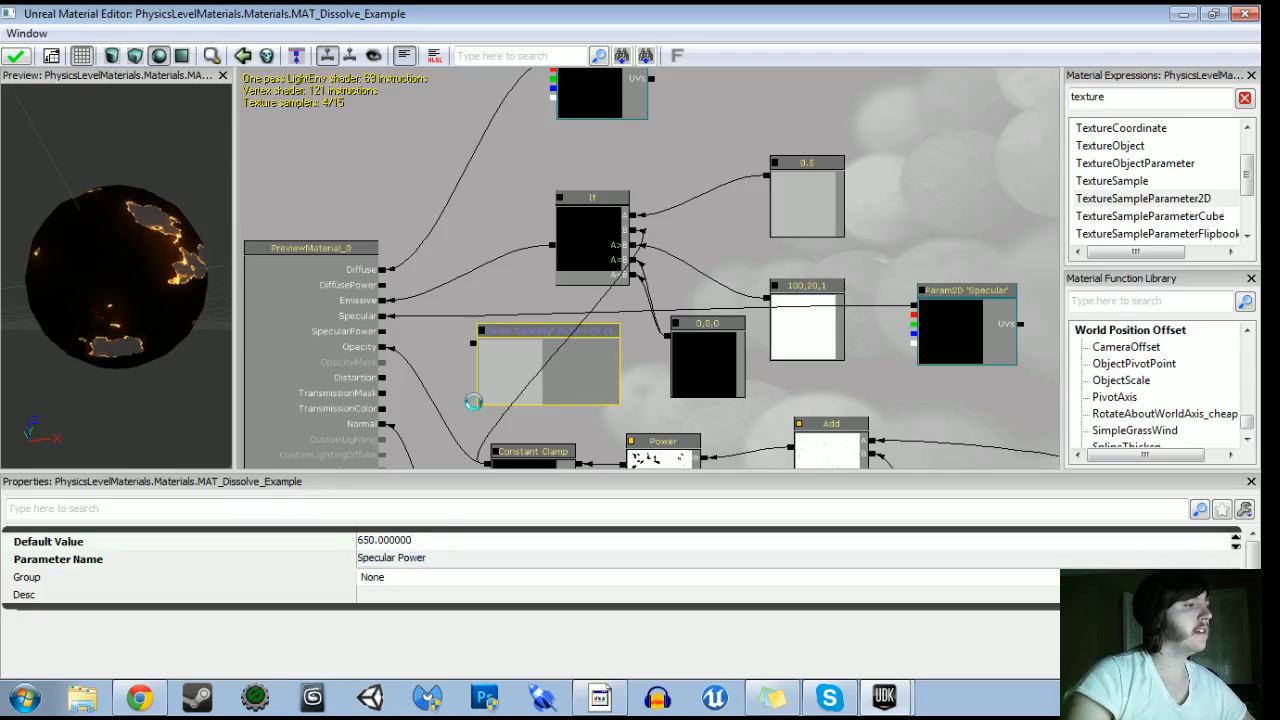
Set the Specular Power parameter's default value to 60 and connect it to the material's SpecularPower input
click(413, 541)
text(60)
key(Return)
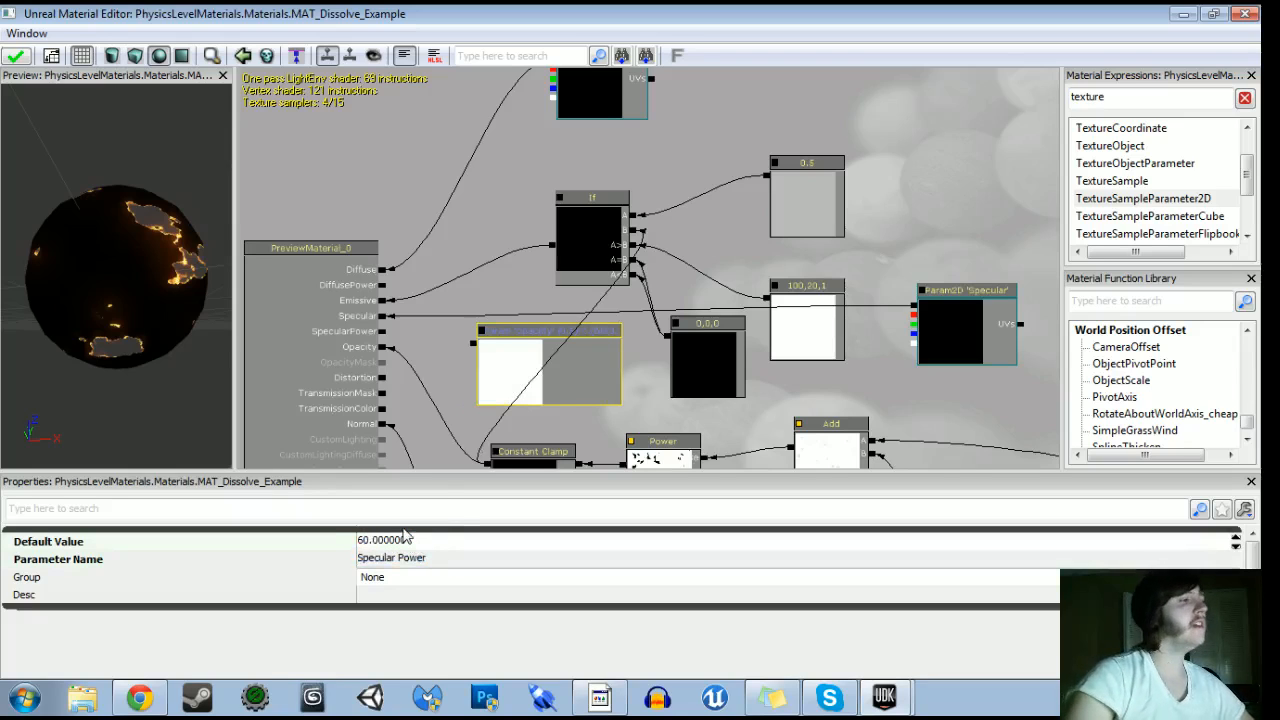
drag(462, 344, 314, 325)
Apply the changes to MAT_Dissolve_Example and close the Material Editor
scroll(343, 231, down, 5)
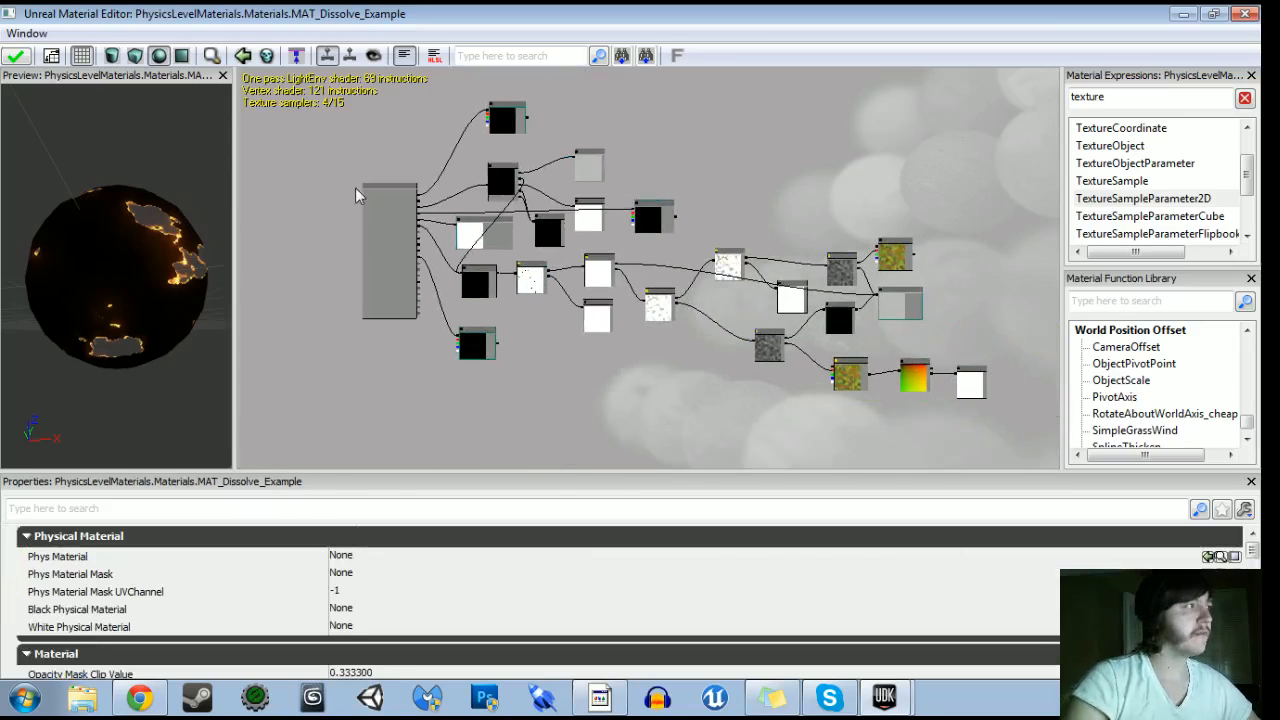
click(29, 57)
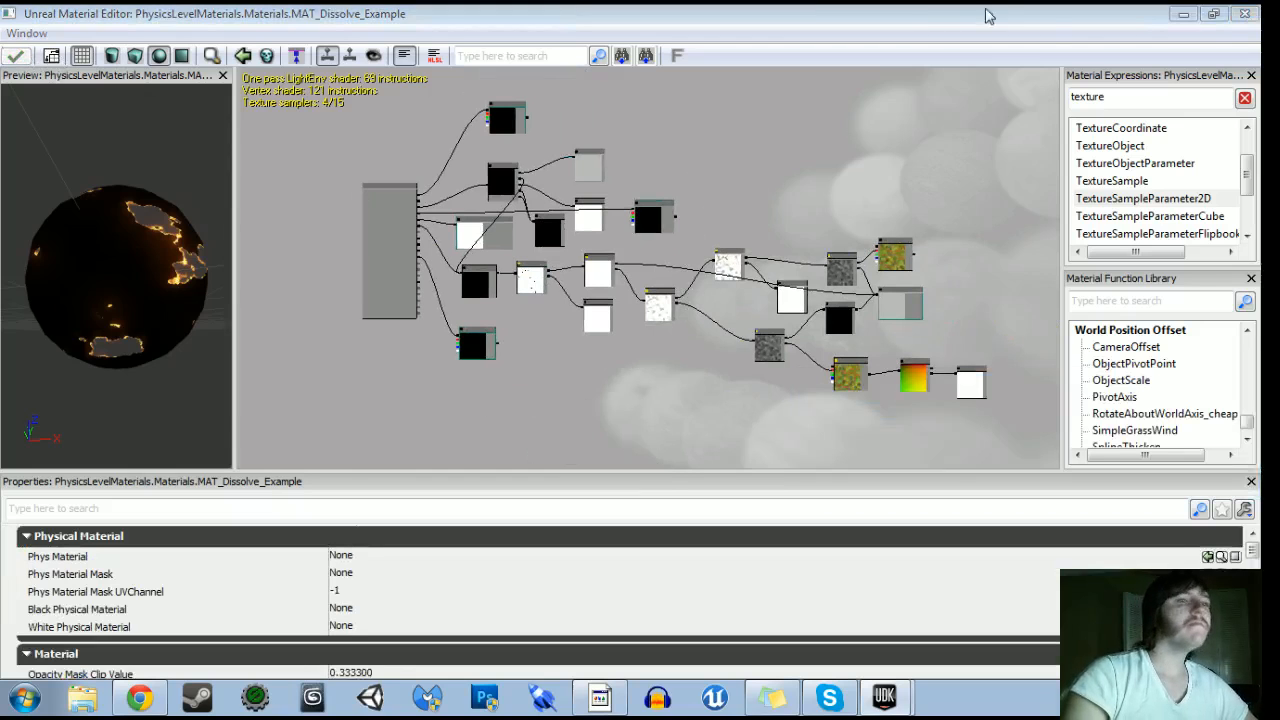
click(1244, 13)
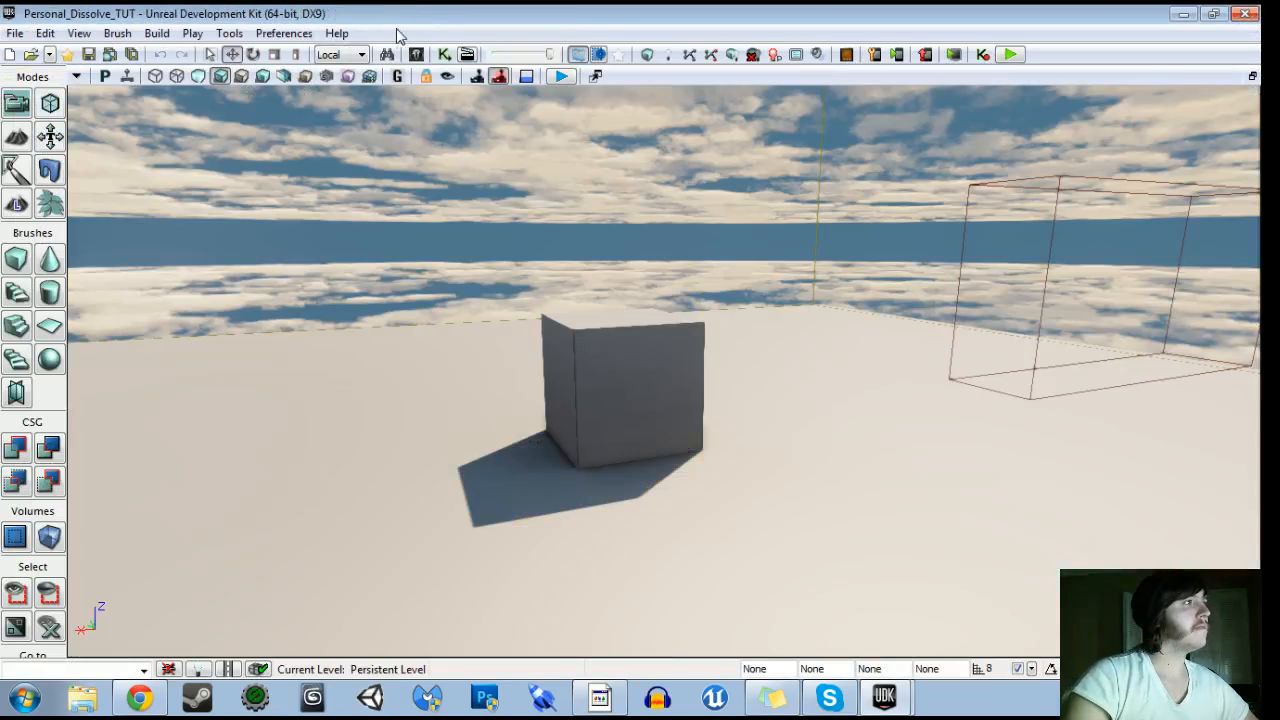
Switch to the Content Browser, search only Materials for "dissolve" and try to save the package of MAT_Dissolve_Example
click(416, 54)
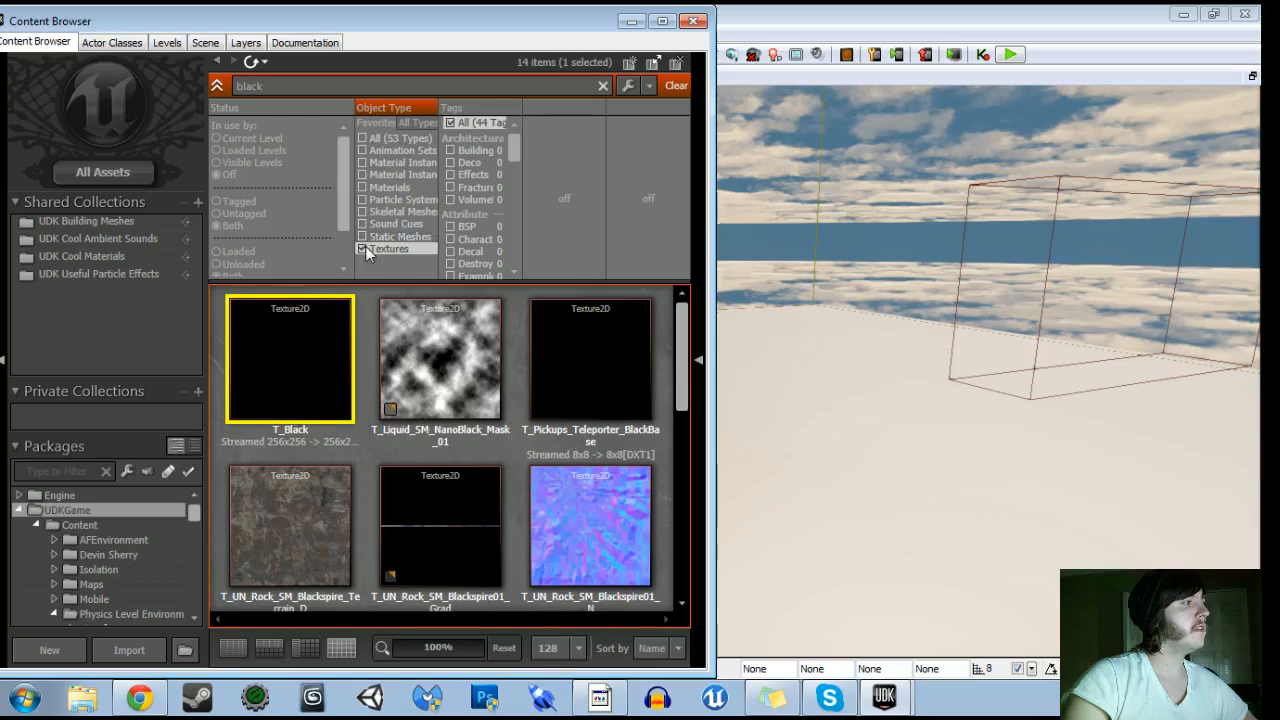
click(380, 187)
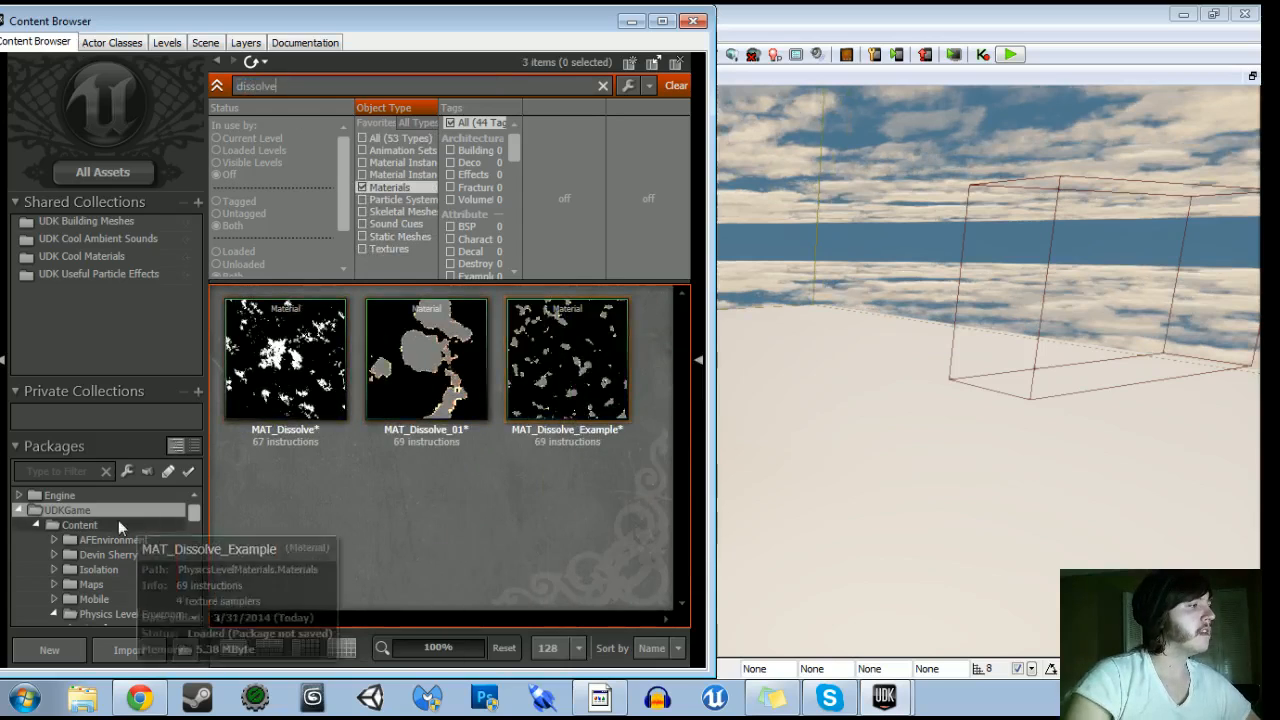
click(578, 344)
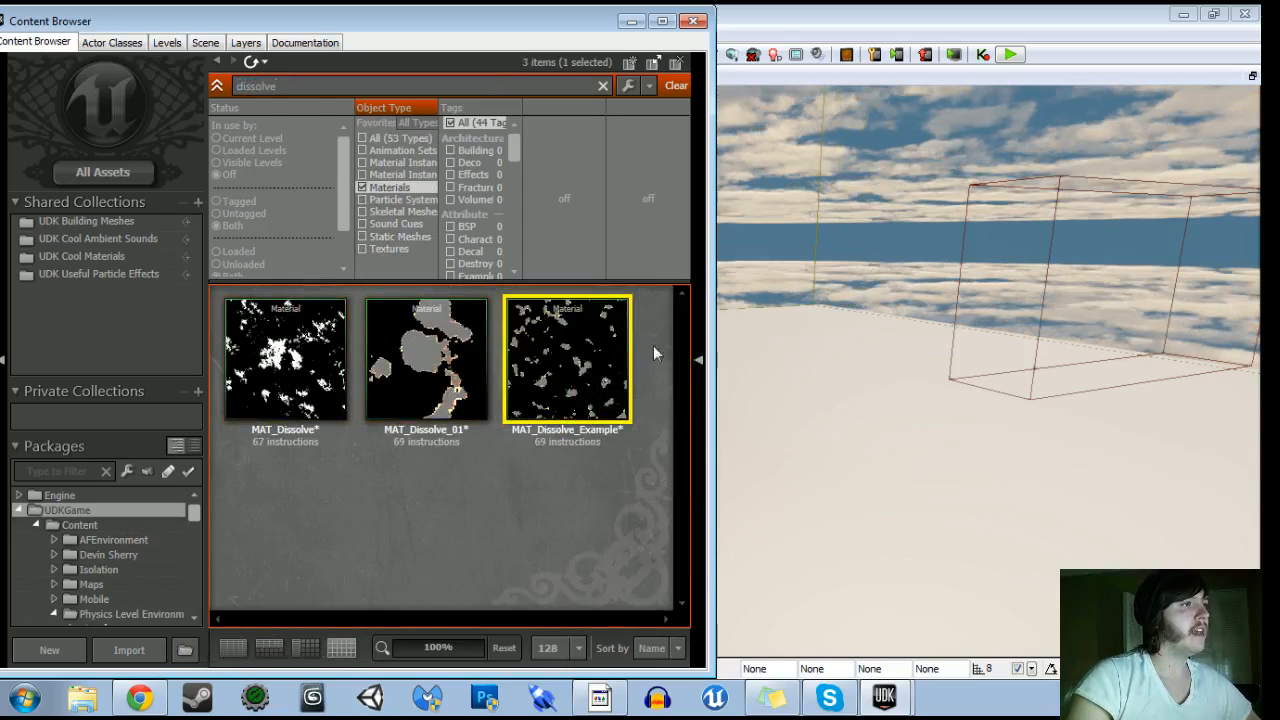
key(ctrl+s)
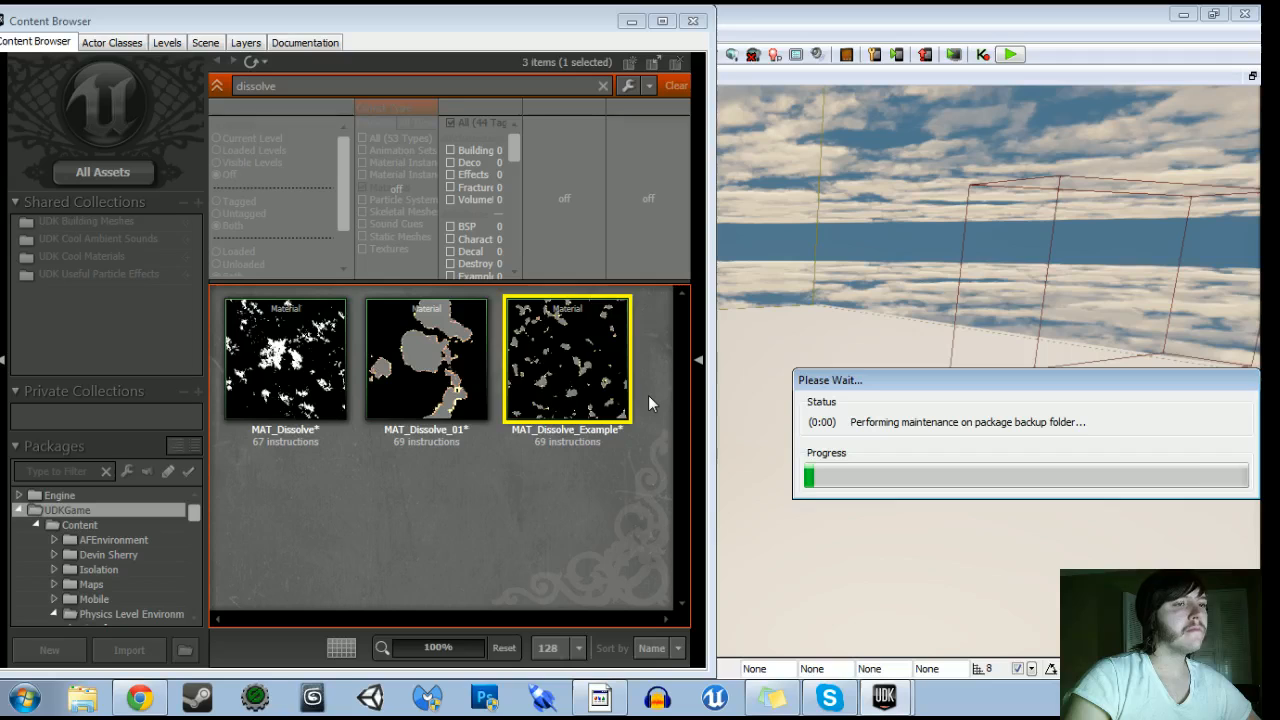
click(650, 392)
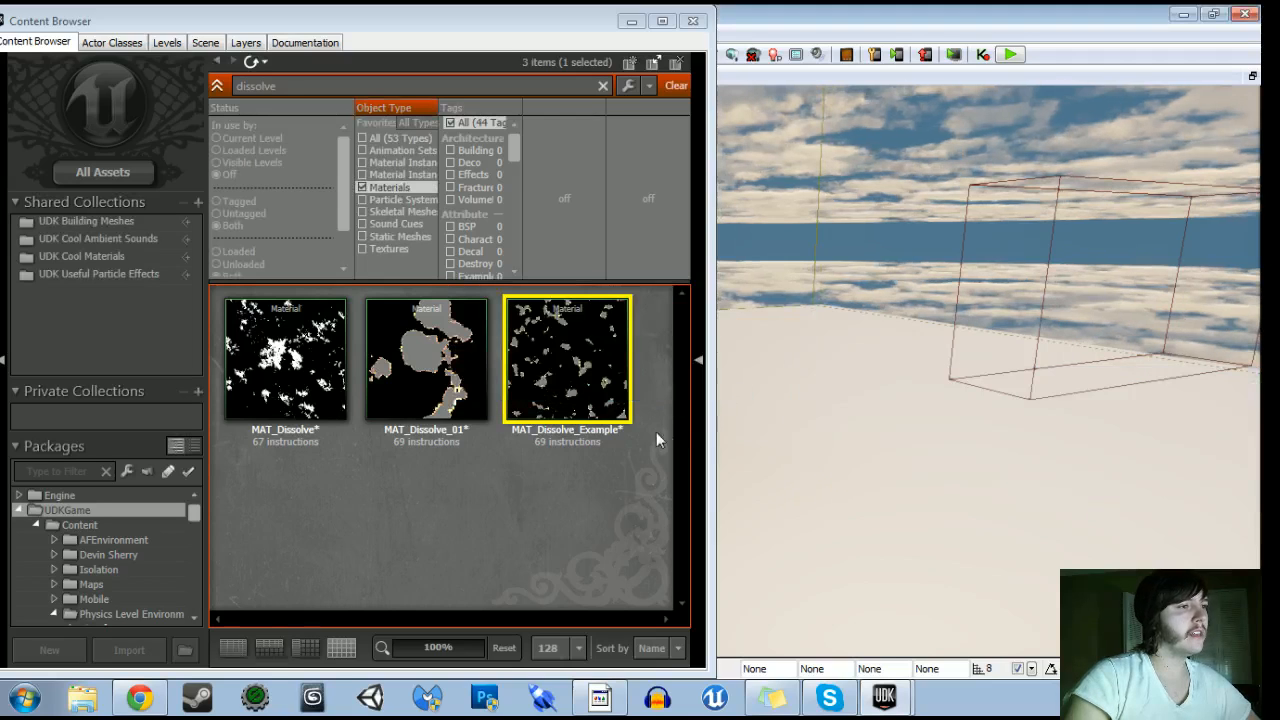
Create a Material Instance Constant from MAT_Dissolve_Example named MAT_Dissolve_Example_INST_Crate and move its editor window clear of the Content Browser's packages
click(380, 464)
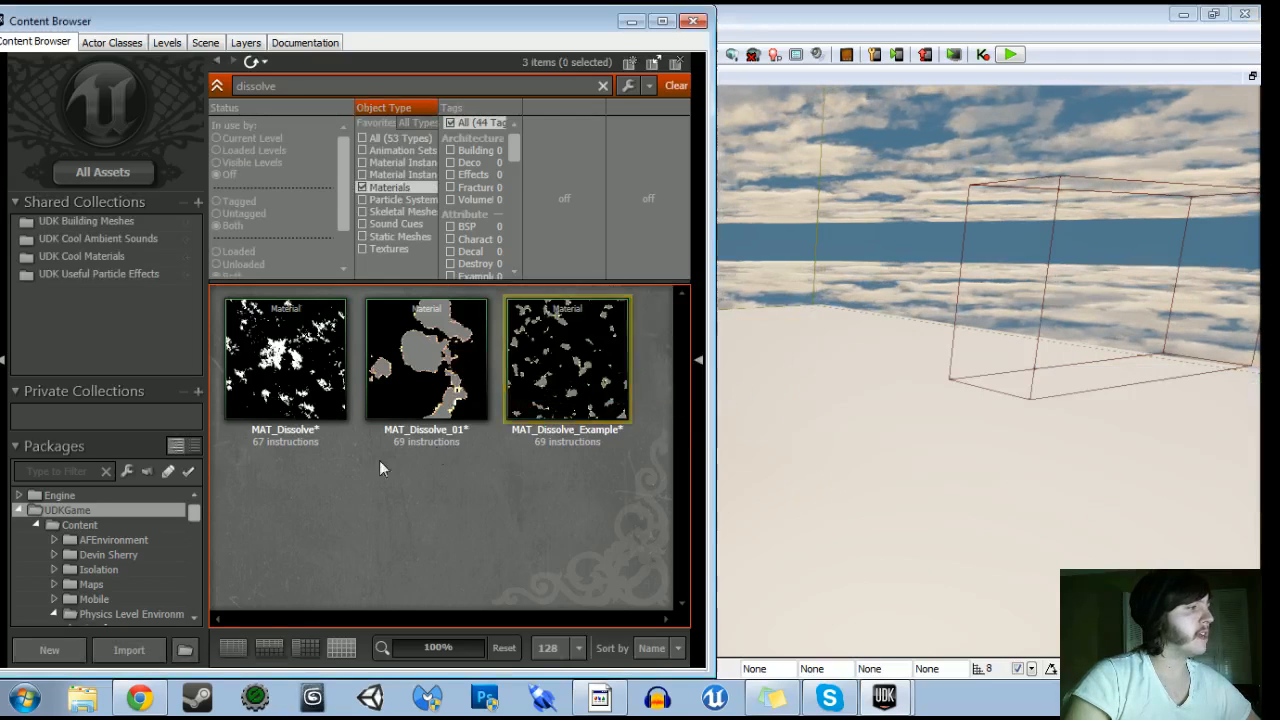
click(558, 343)
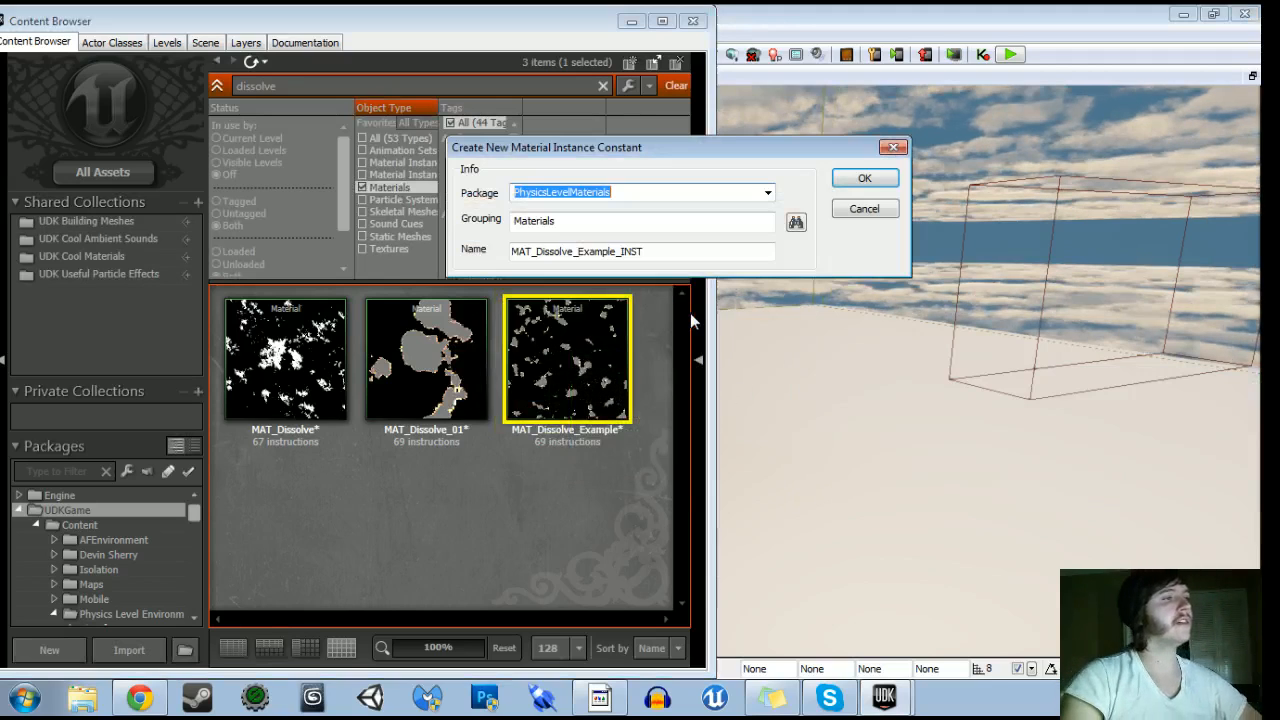
drag(643, 251, 623, 251)
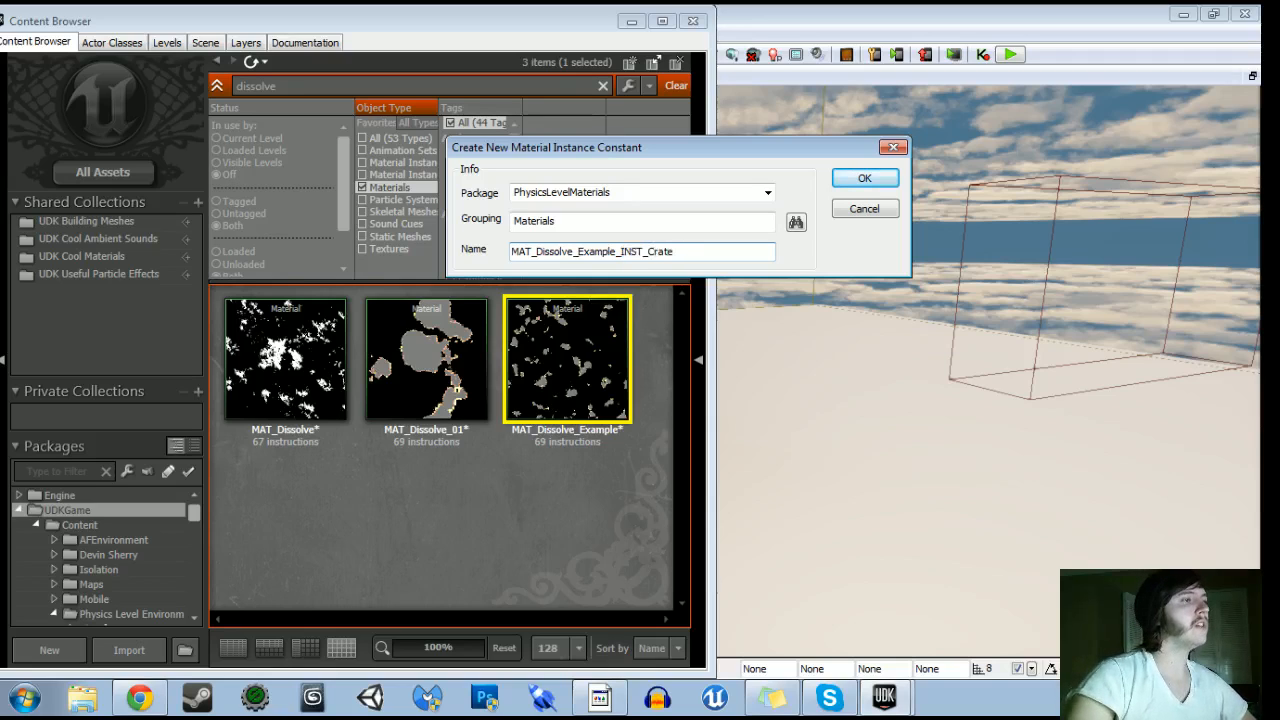
click(866, 178)
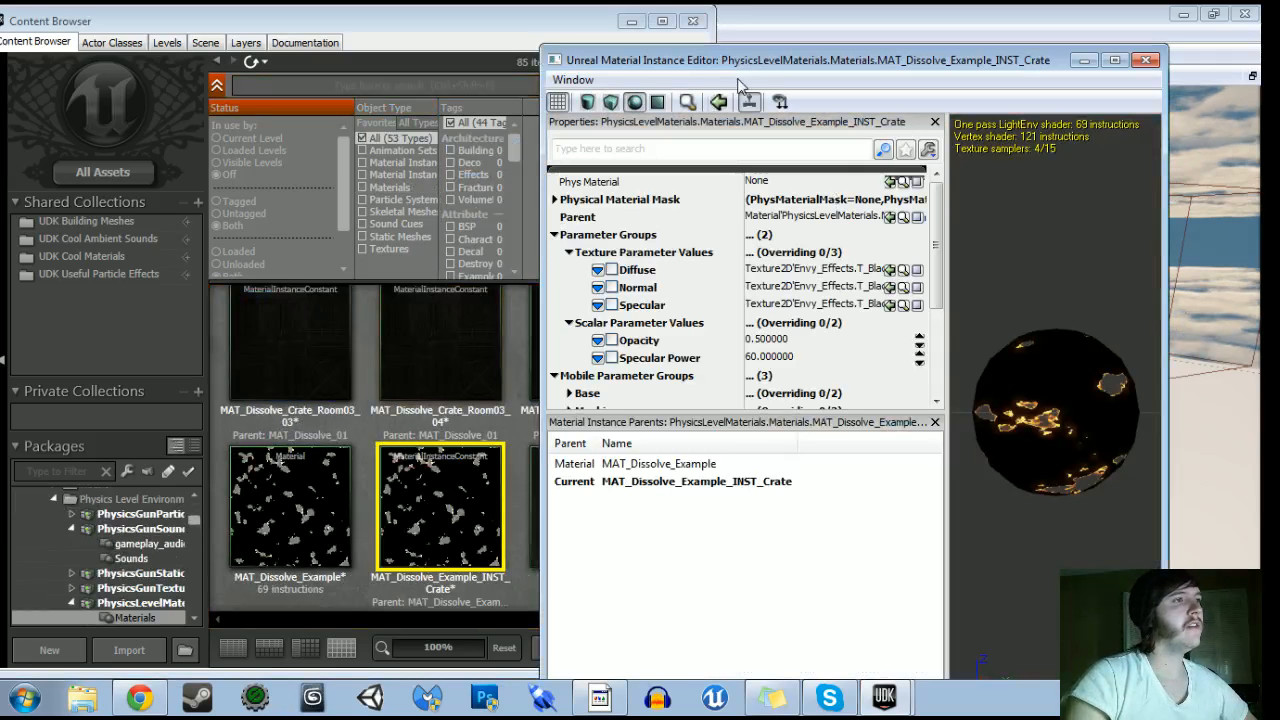
drag(800, 47, 838, 15)
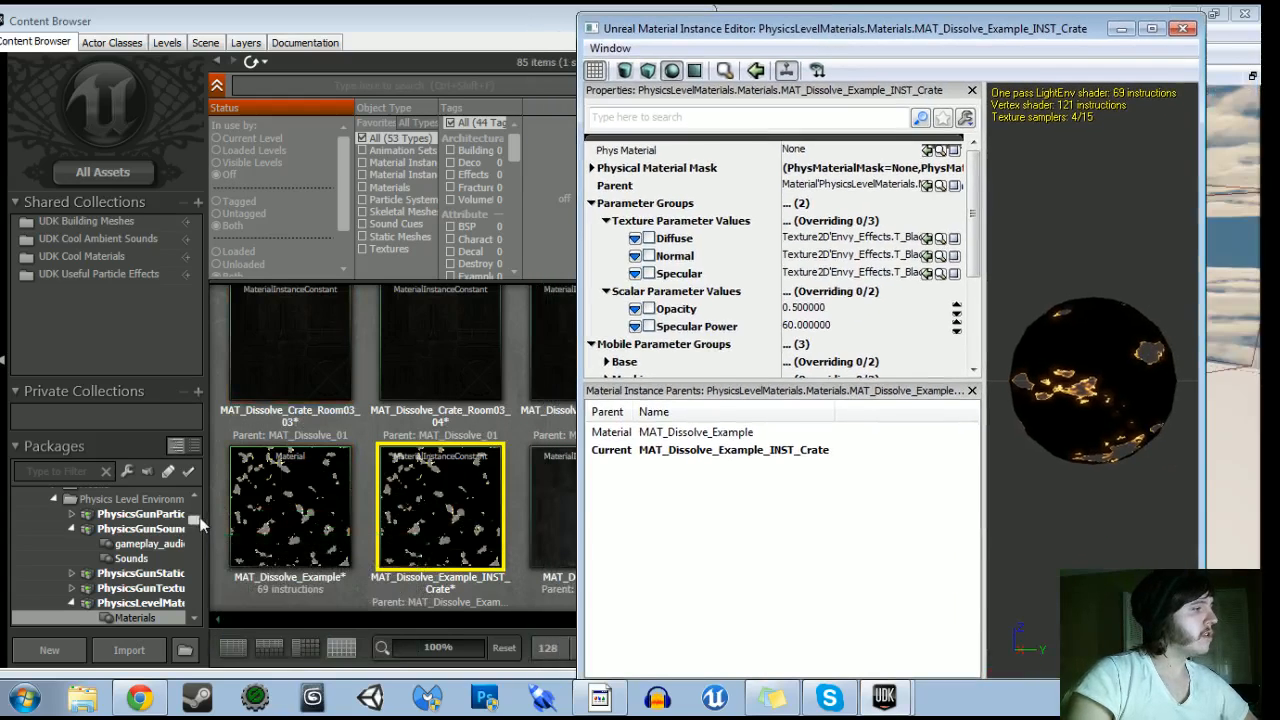
Search the UDKGame folder in the Content Browser for "crate", showing only Textures
drag(197, 522, 199, 511)
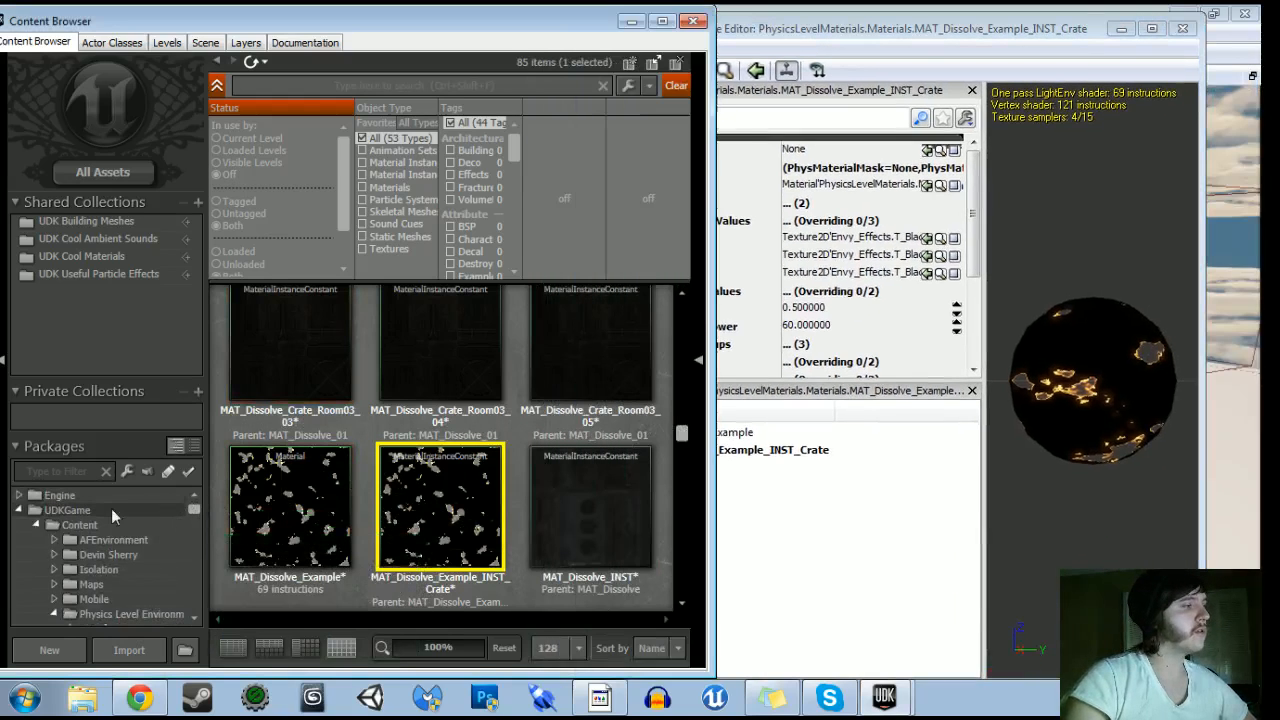
click(80, 525)
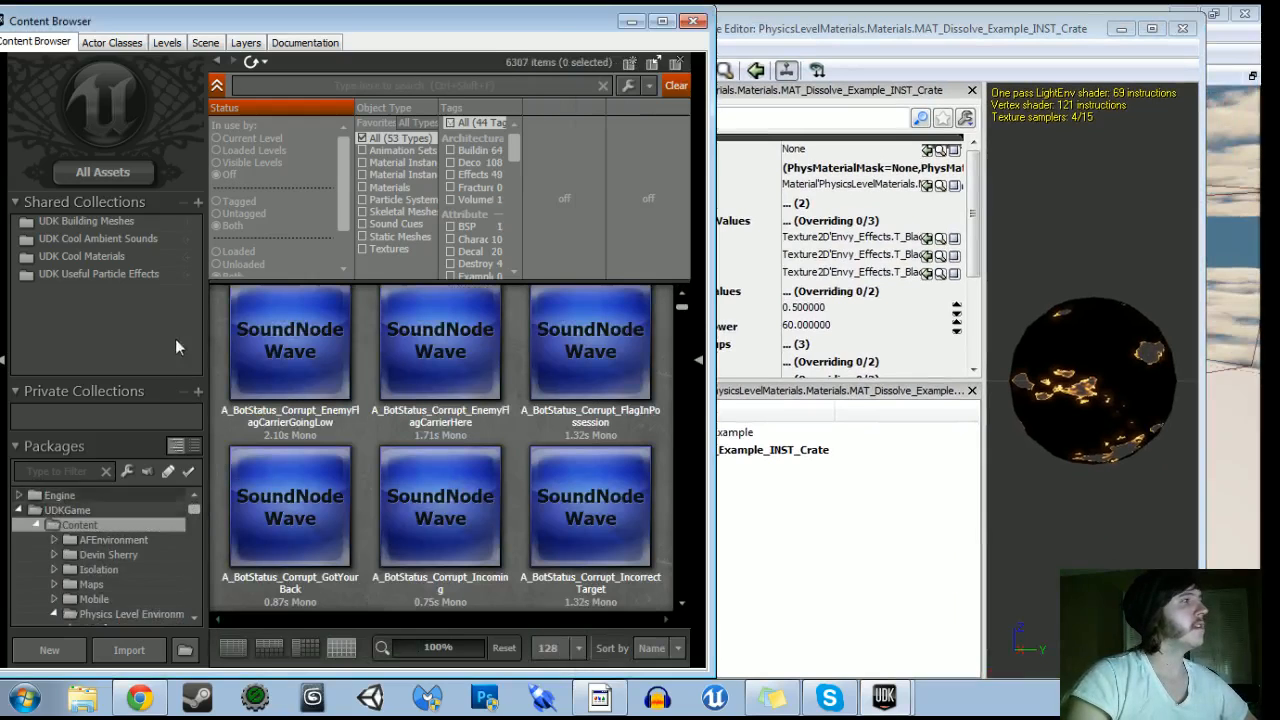
click(98, 496)
click(92, 510)
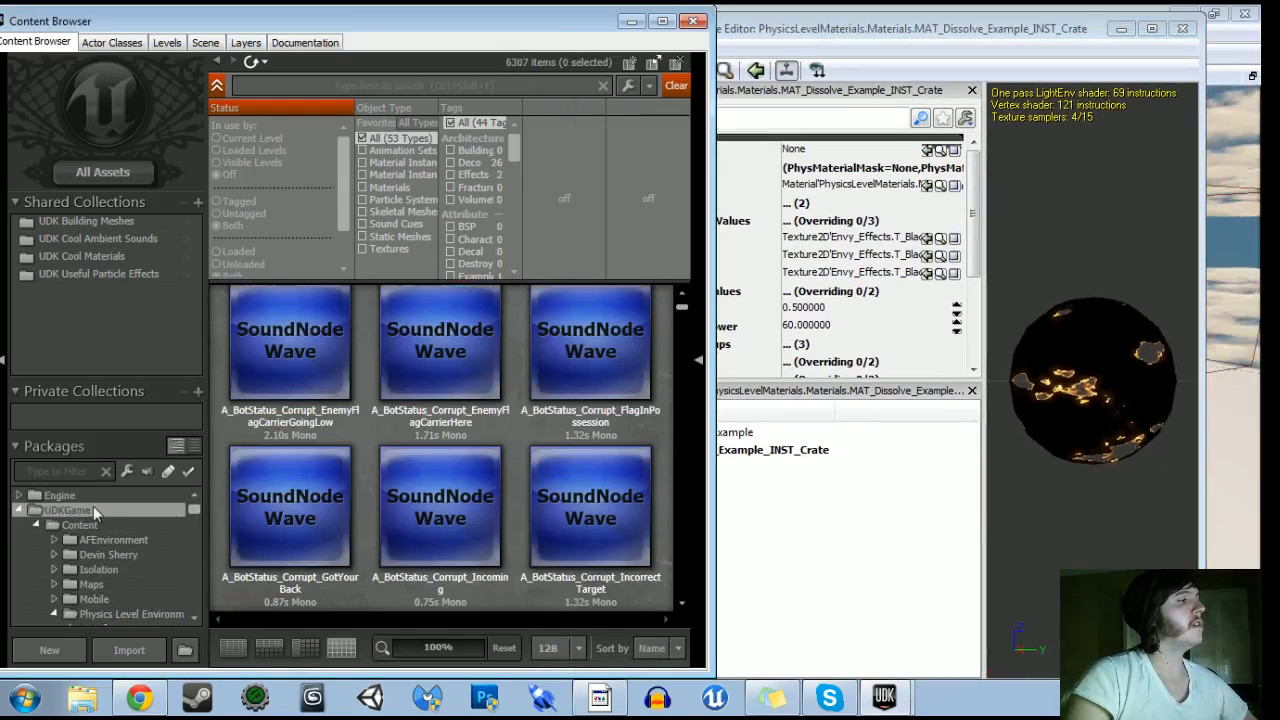
click(362, 238)
click(362, 251)
text(crate)
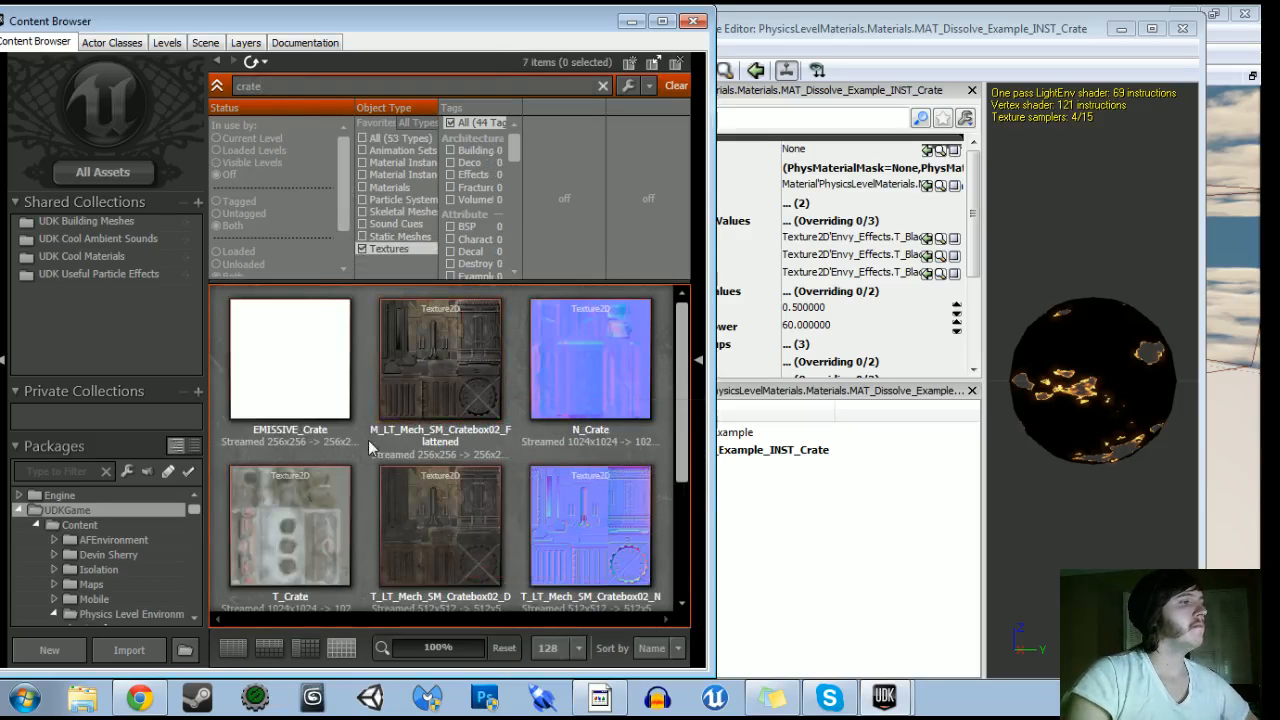
Override the Diffuse texture of MAT_Dissolve_Example_INST_Crate with T_LT_Mech_SM_Cratebox02_D and check the preview sphere
scroll(370, 447, down, 1)
scroll(368, 447, down, 1)
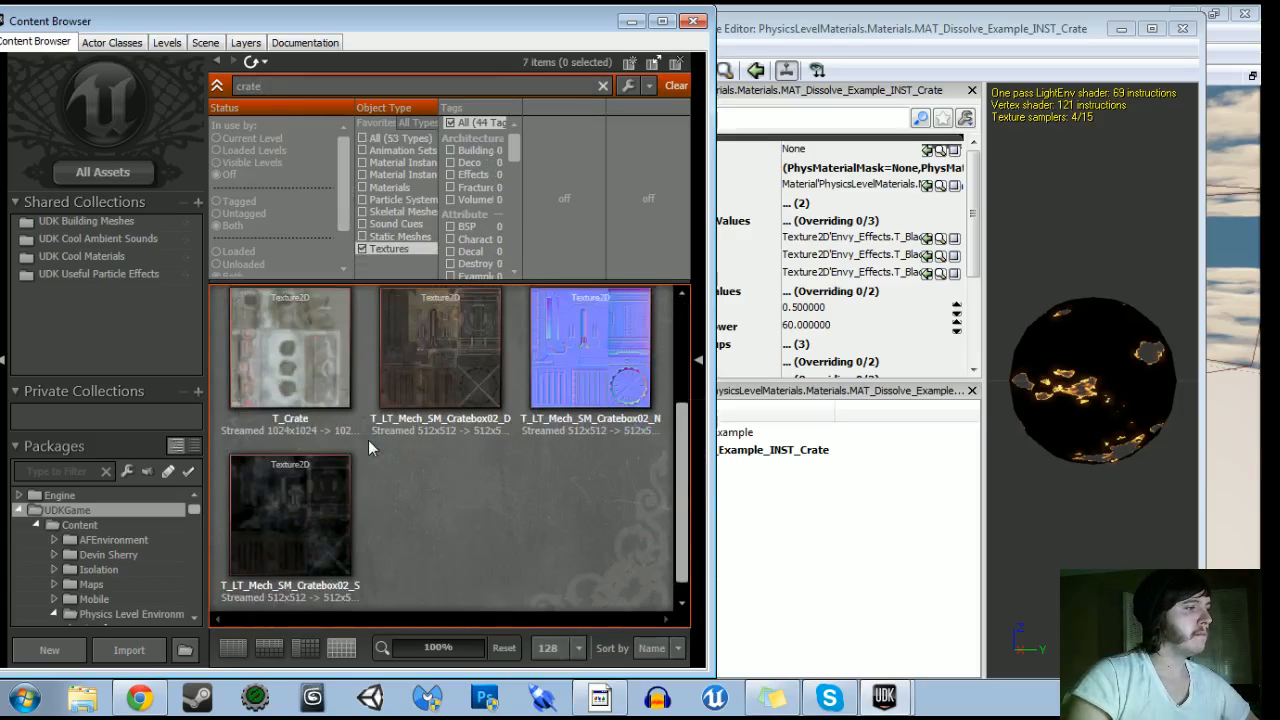
scroll(368, 447, up, 2)
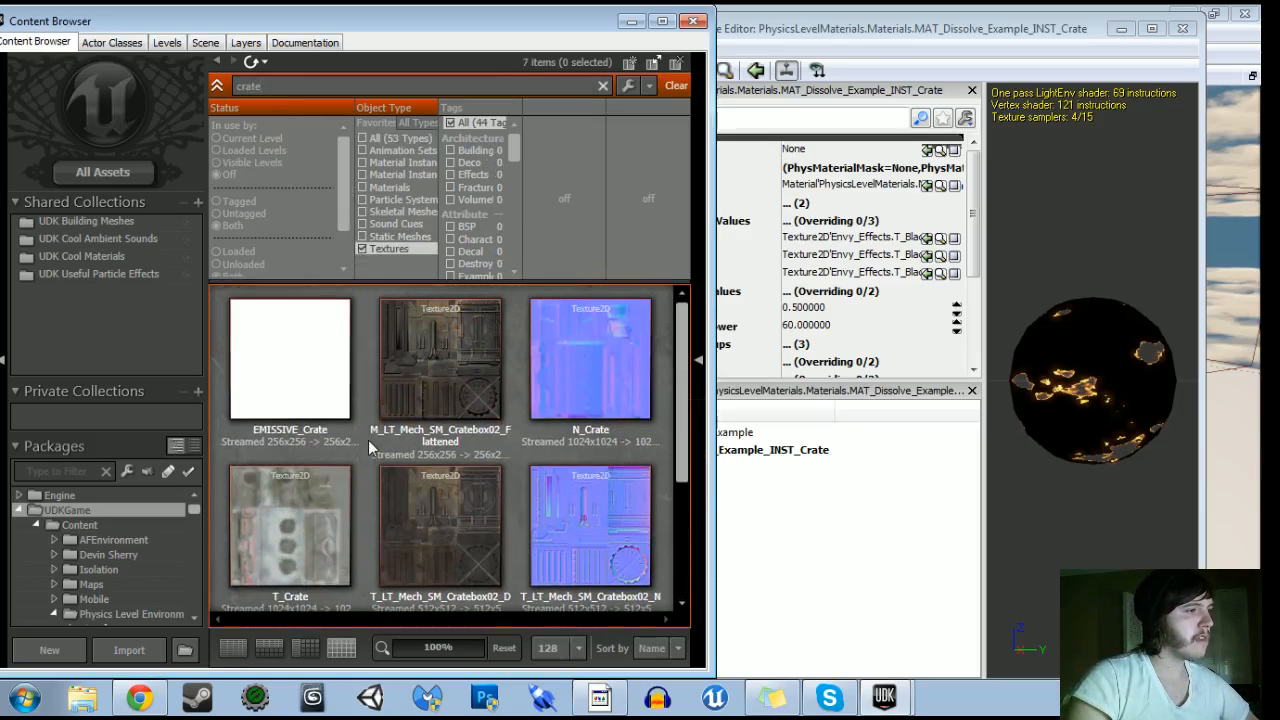
scroll(523, 456, down, 1)
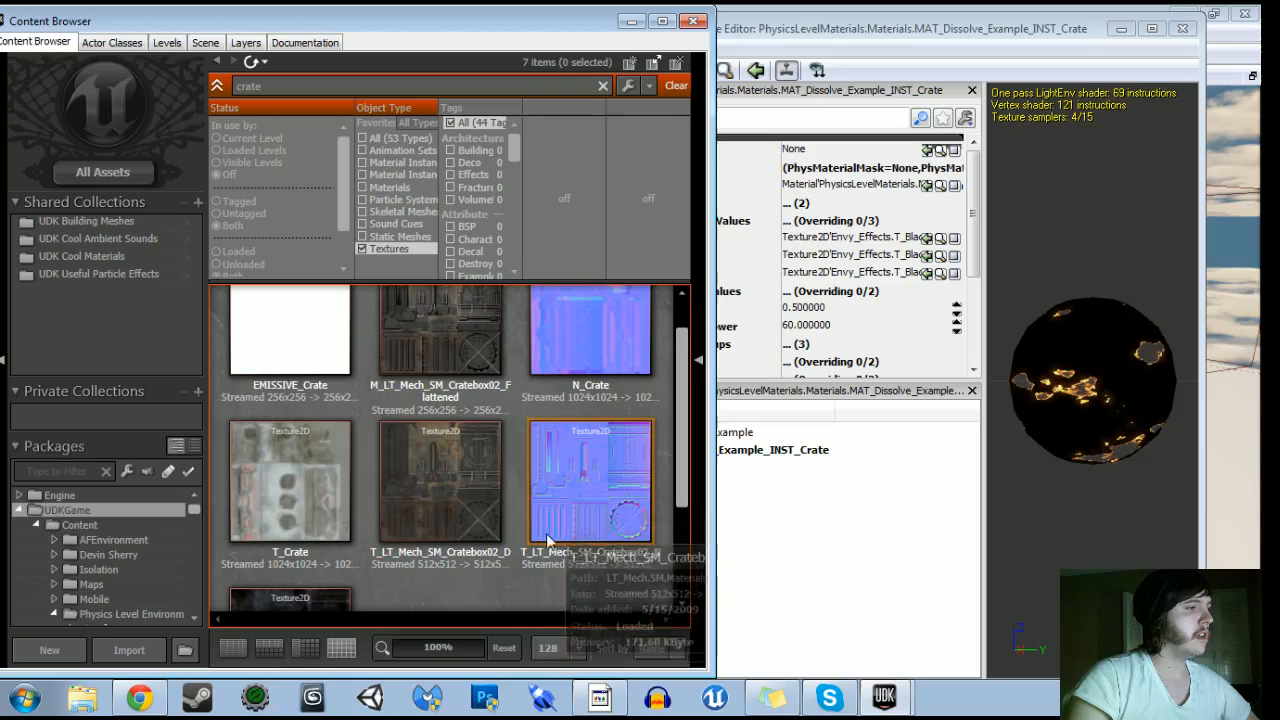
click(480, 490)
click(960, 237)
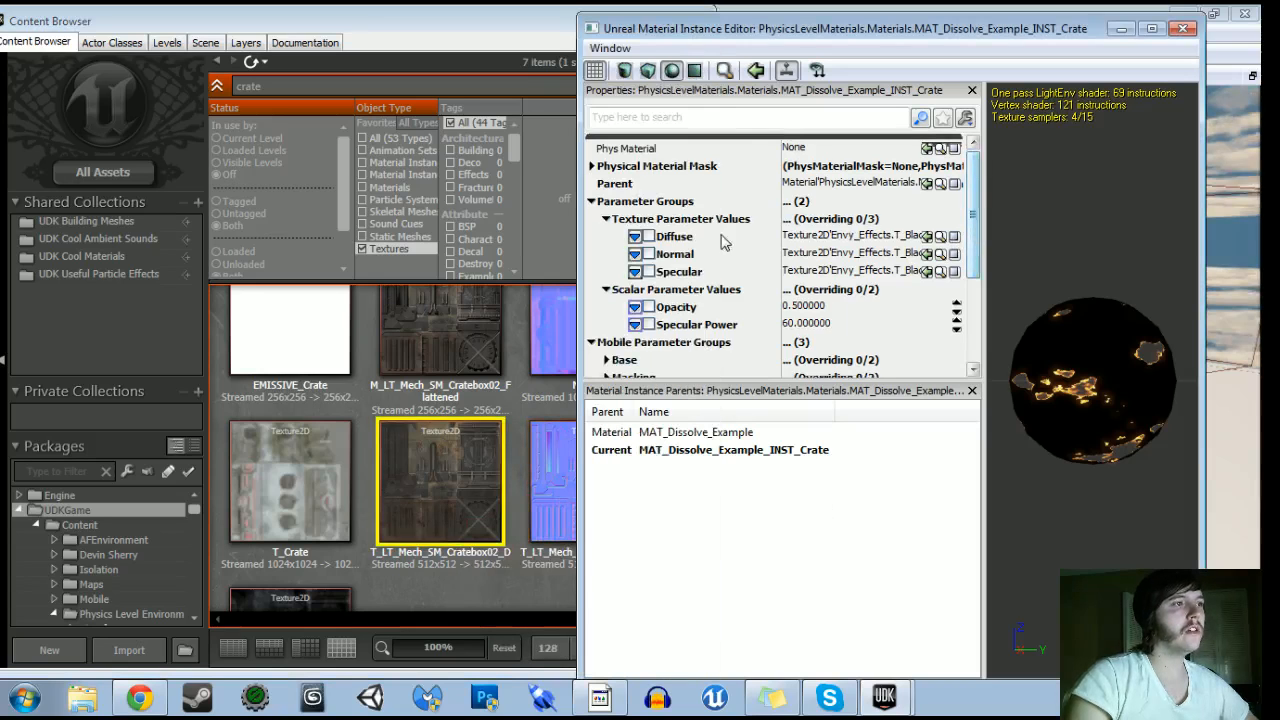
click(658, 240)
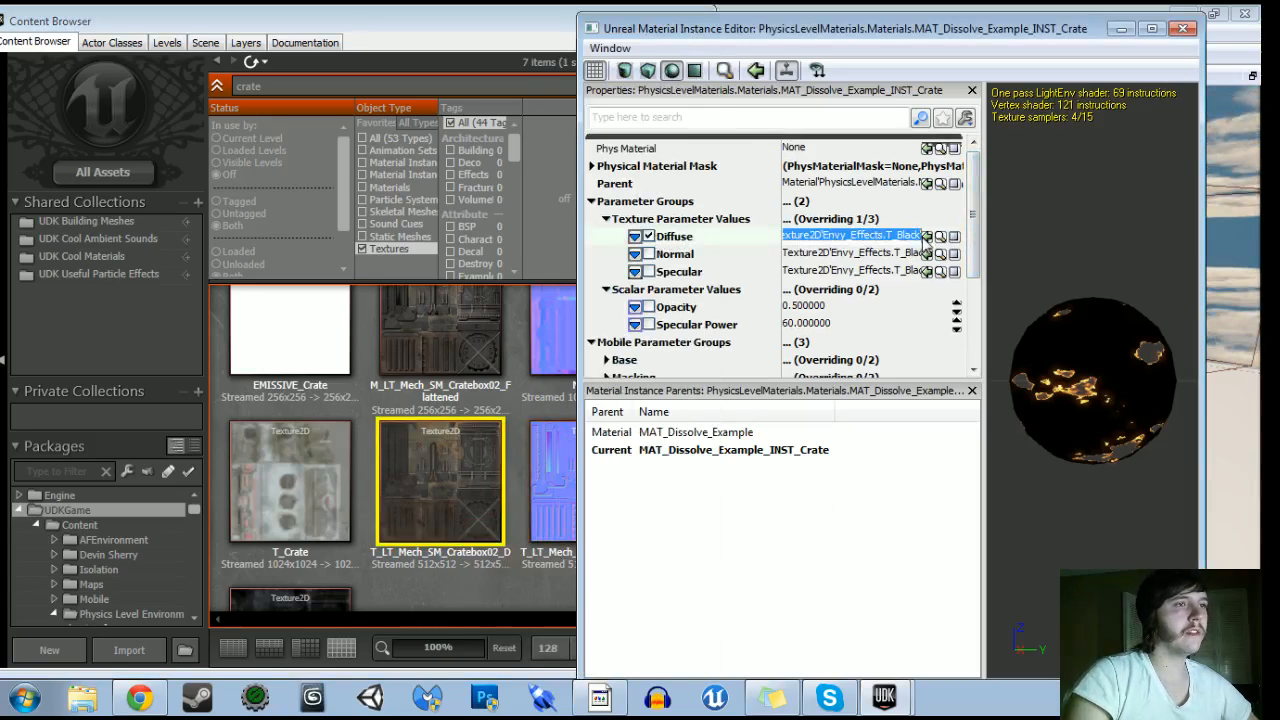
click(926, 236)
right_drag(1092, 380, 1092, 320)
drag(1092, 380, 1020, 450)
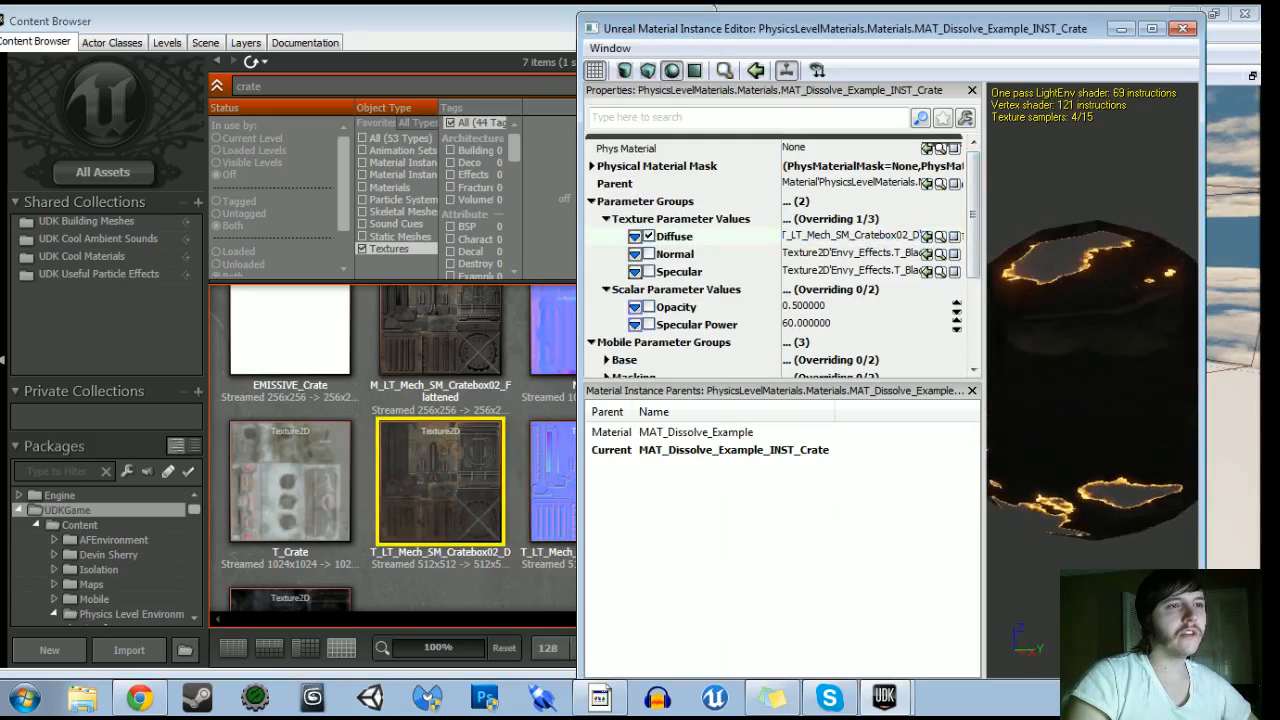
Override the instance's Normal texture with N_Crate and check it on the preview sphere
click(492, 436)
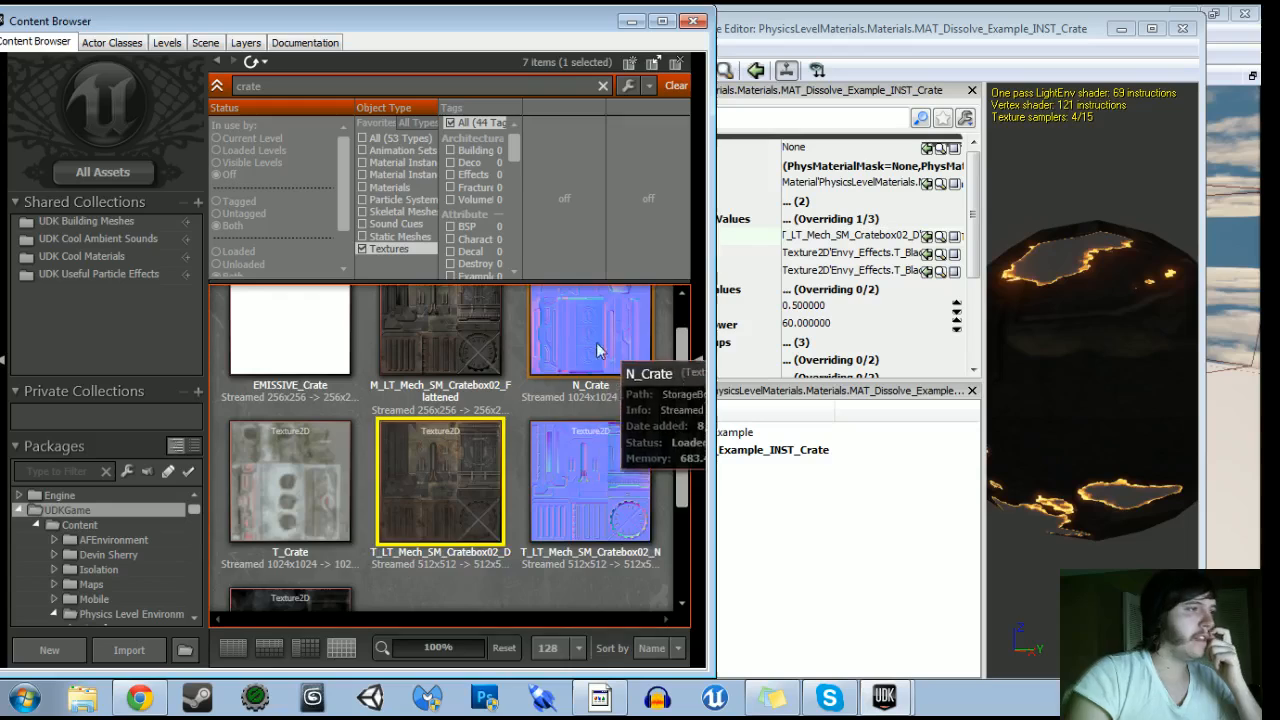
click(597, 350)
click(968, 252)
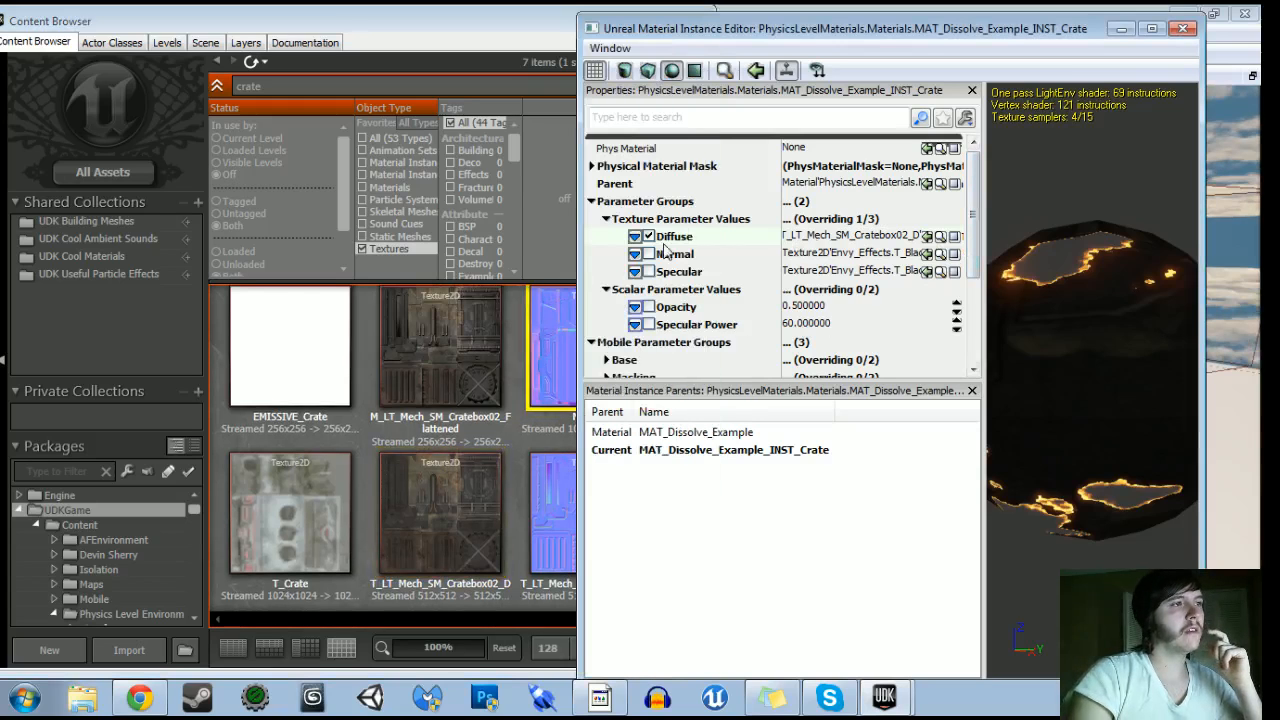
click(649, 254)
click(927, 253)
drag(1050, 312, 1072, 410)
Override the instance's Specular texture with T_LT_Mech_SM_Cratebox02_S
click(452, 445)
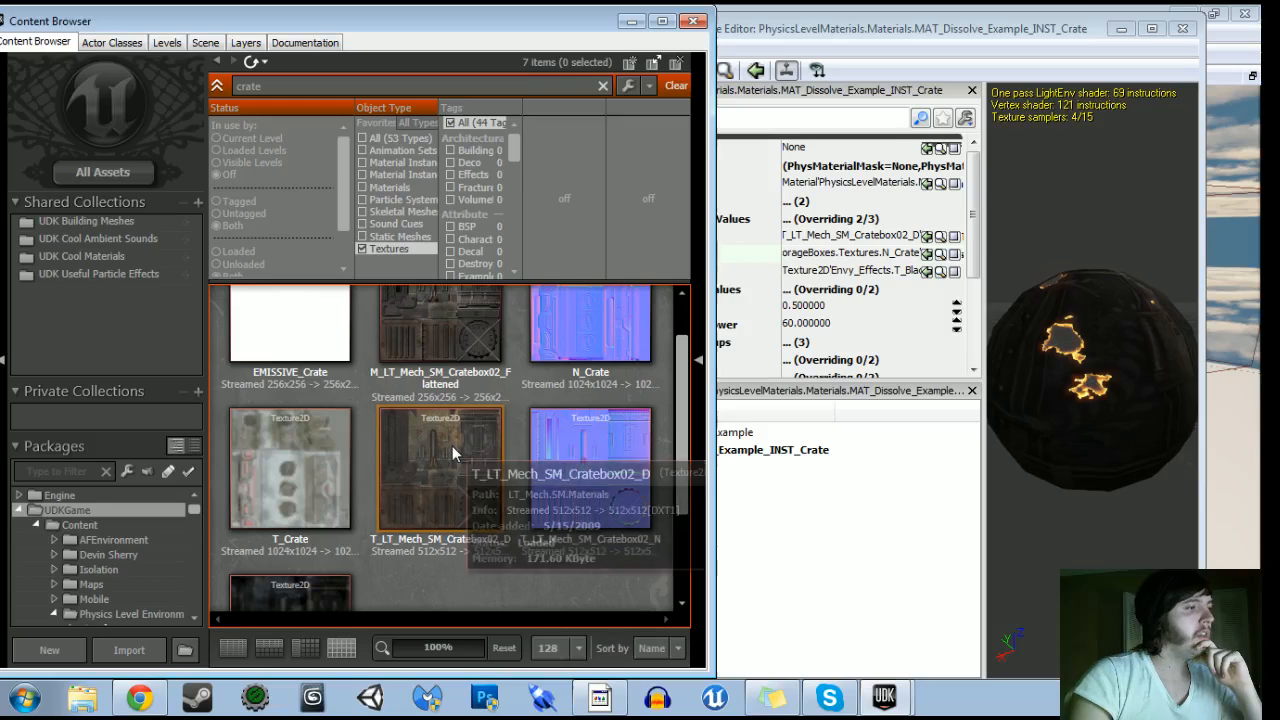
scroll(515, 525, down, 3)
click(320, 500)
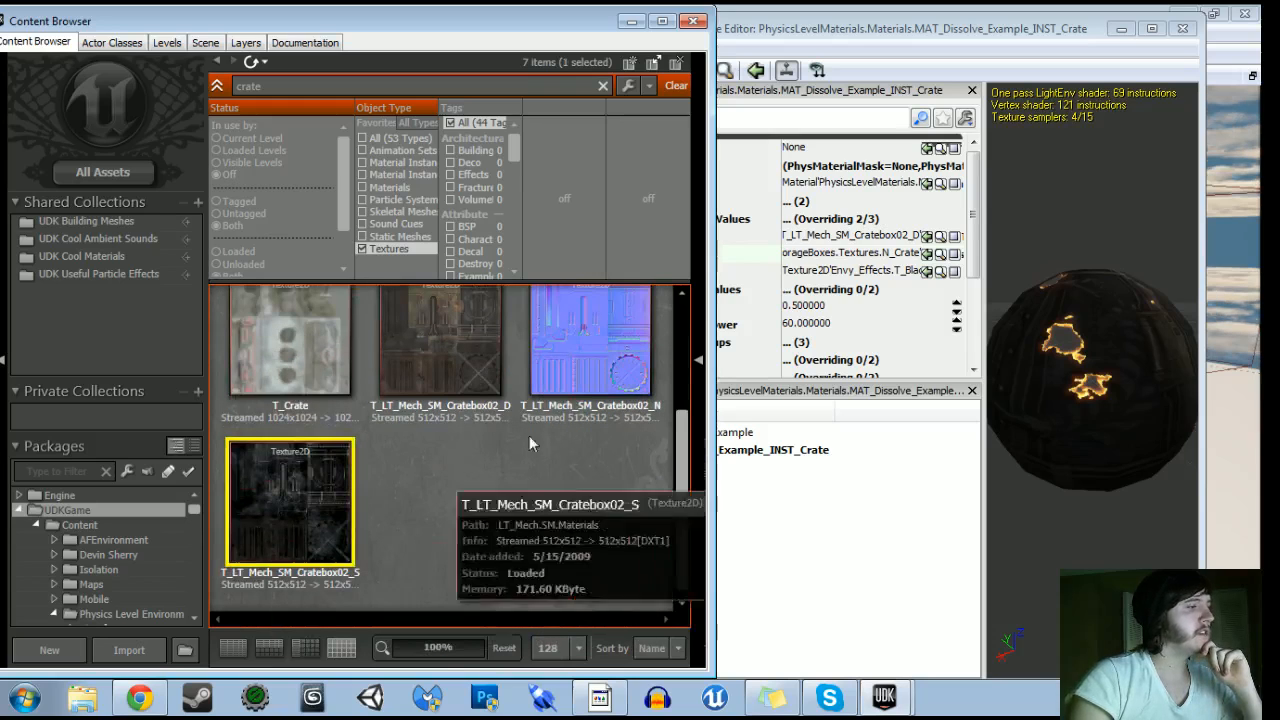
click(936, 222)
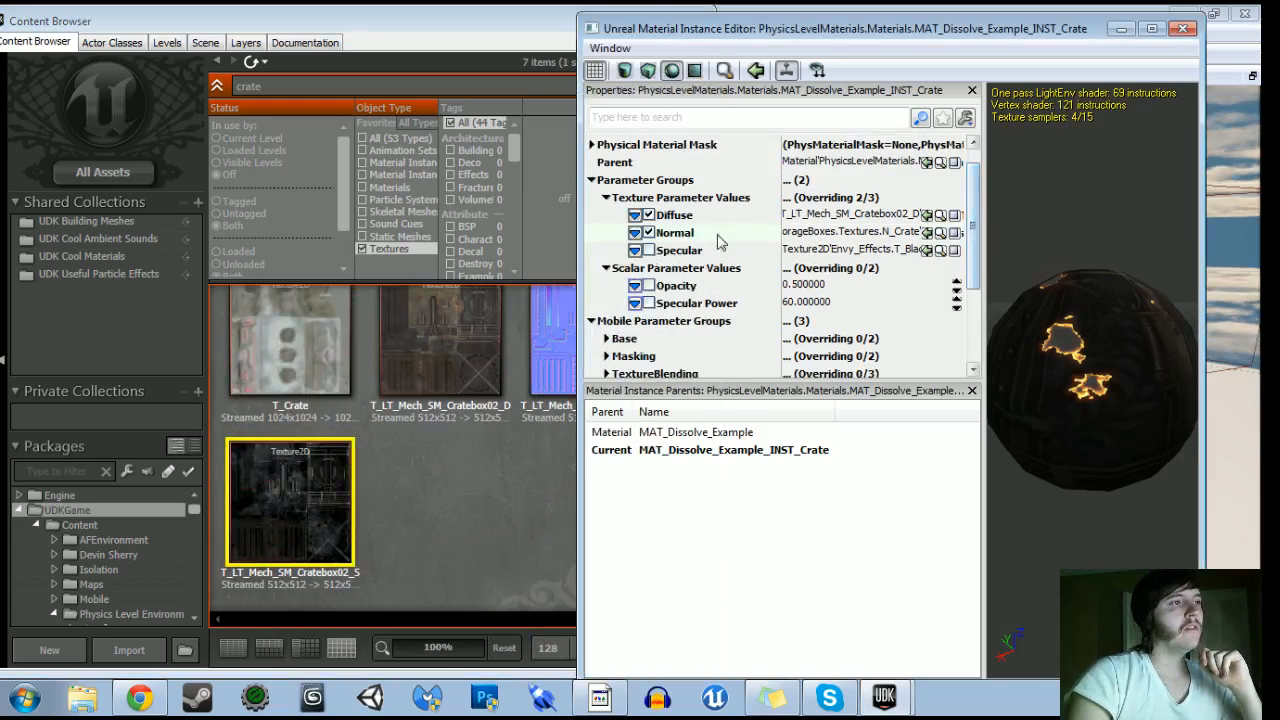
click(648, 251)
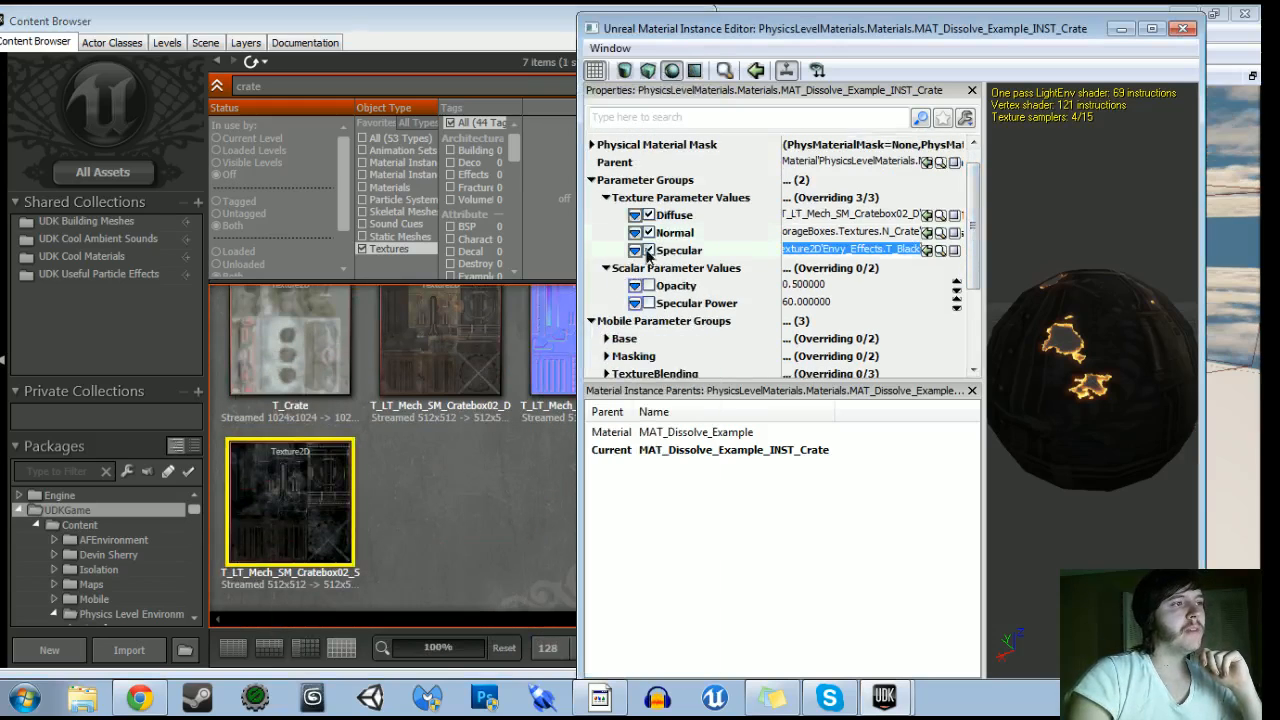
click(926, 249)
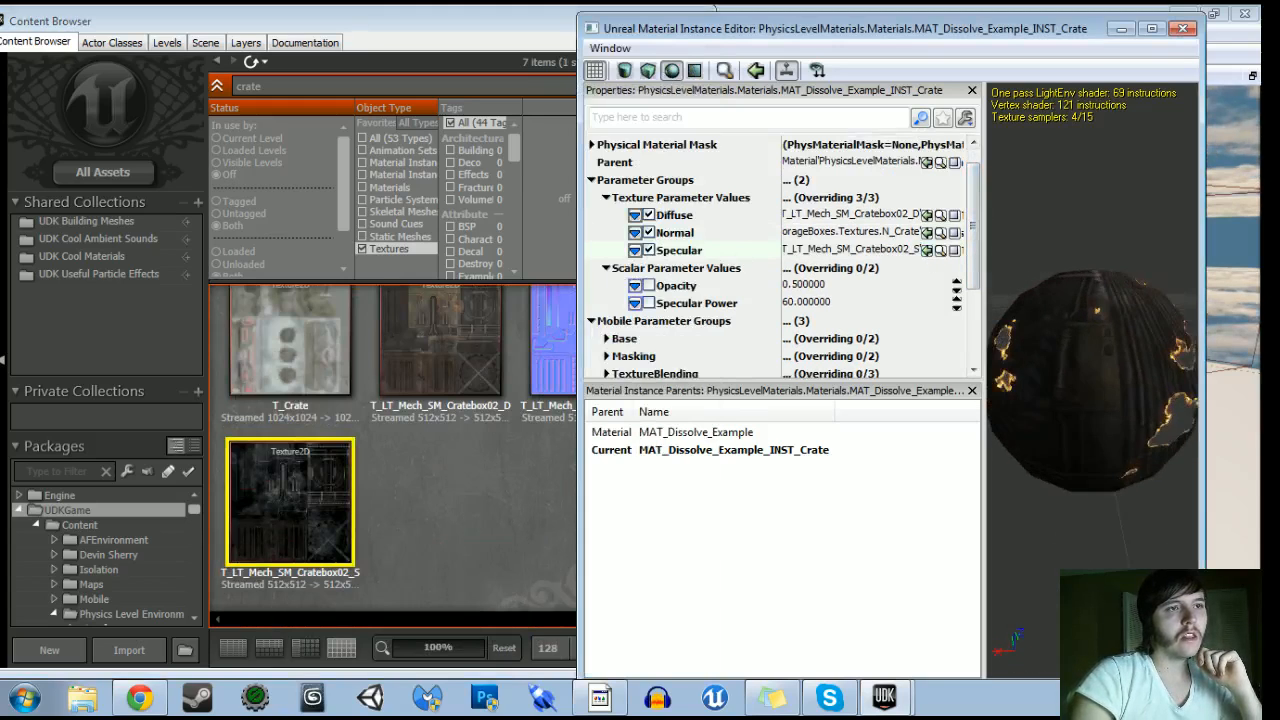
Enable the Opacity and Specular Power overrides of the crate instance and set Opacity to 1
click(648, 286)
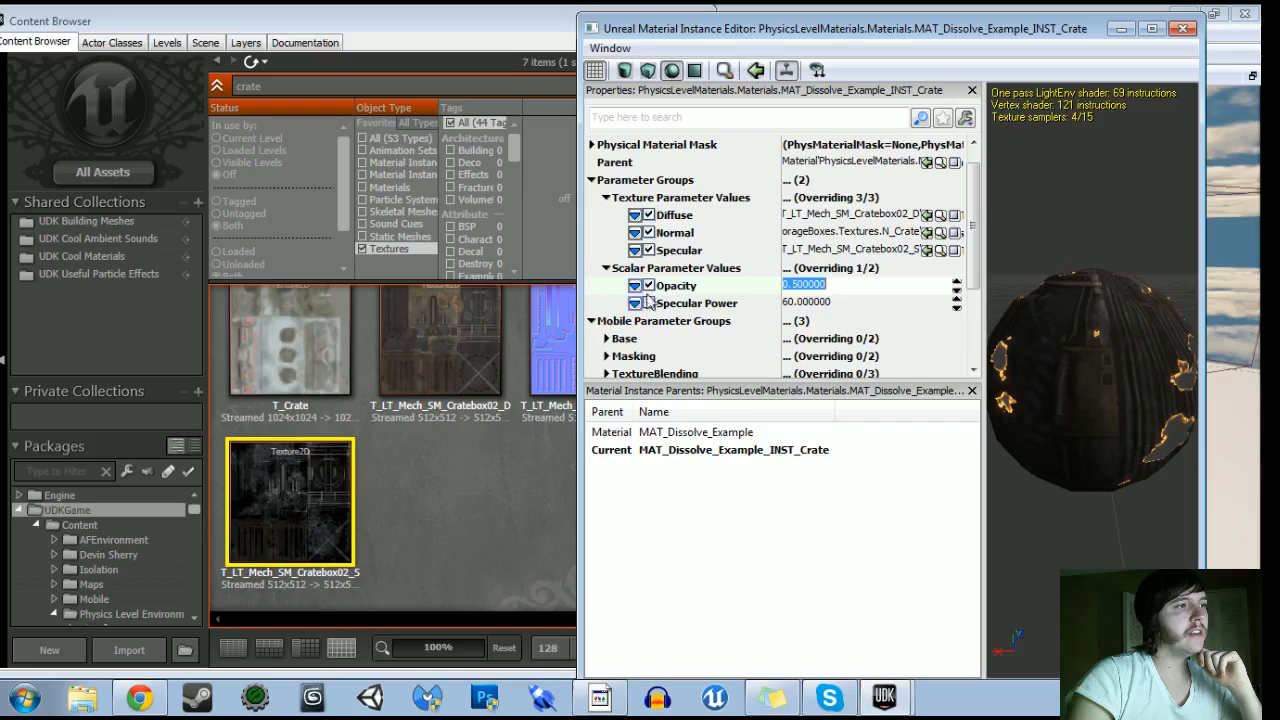
click(648, 303)
click(795, 286)
mouse_move(1050, 404)
right_down()
mouse_move(1050, 450)
mouse_move(1050, 320)
mouse_move(1055, 415)
right_up()
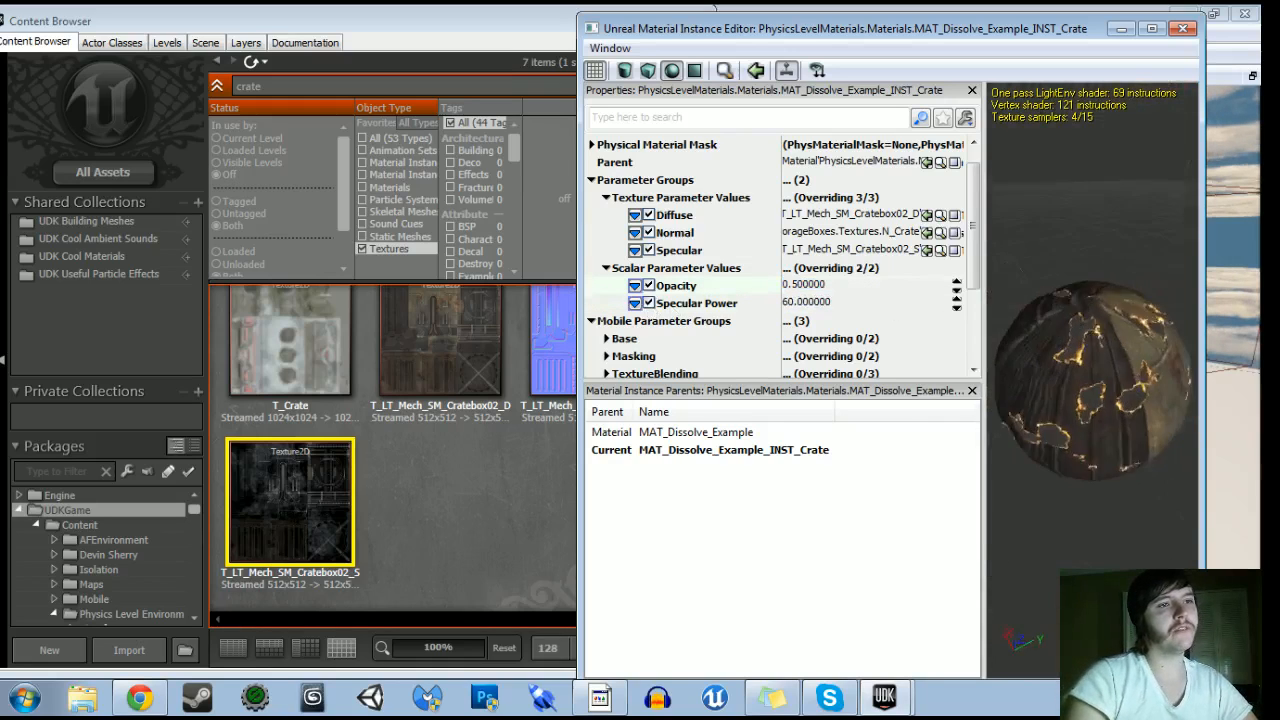
click(828, 286)
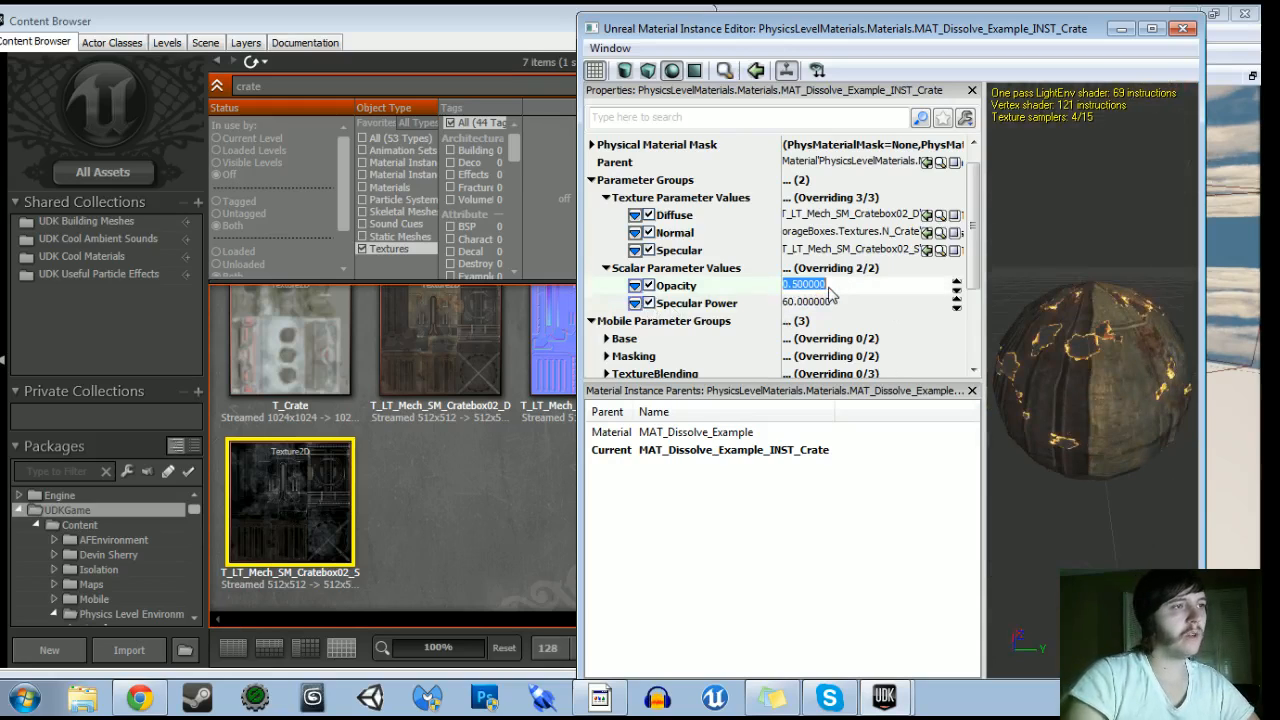
text(1)
key(Return)
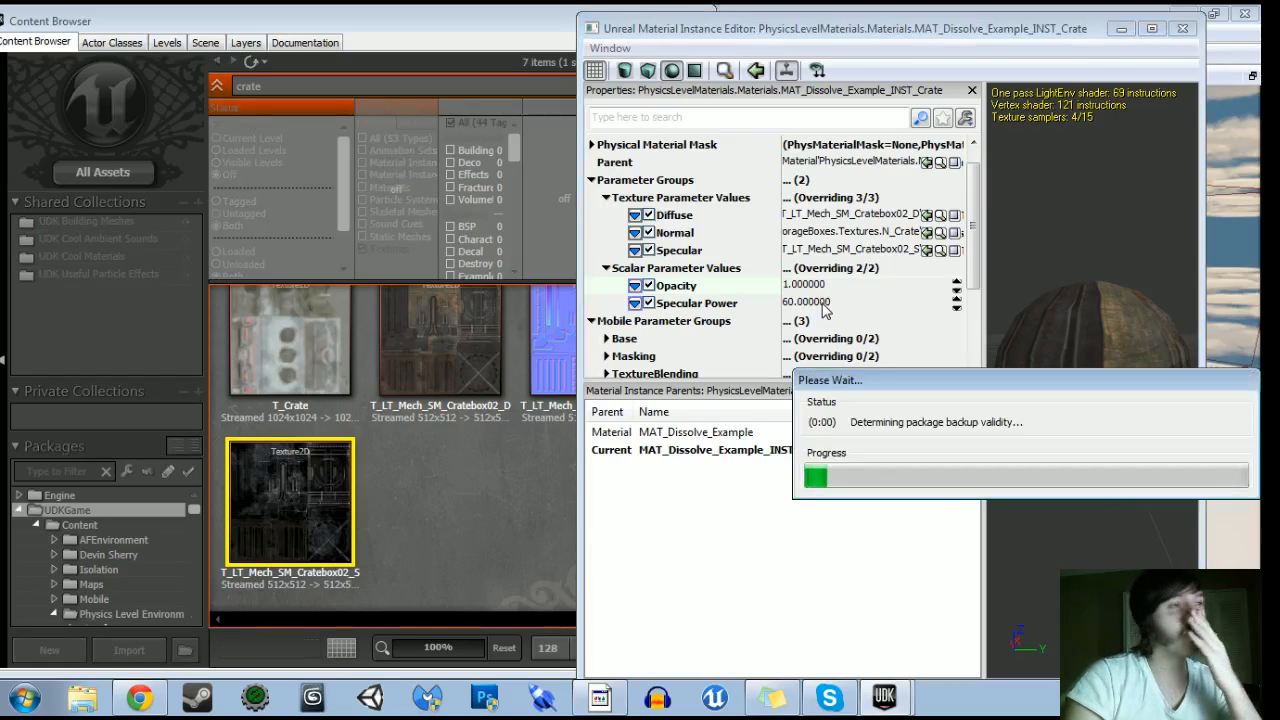
Try a Specular Power of 1 on the crate instance and inspect the preview sphere
click(822, 305)
text(1)
key(Return)
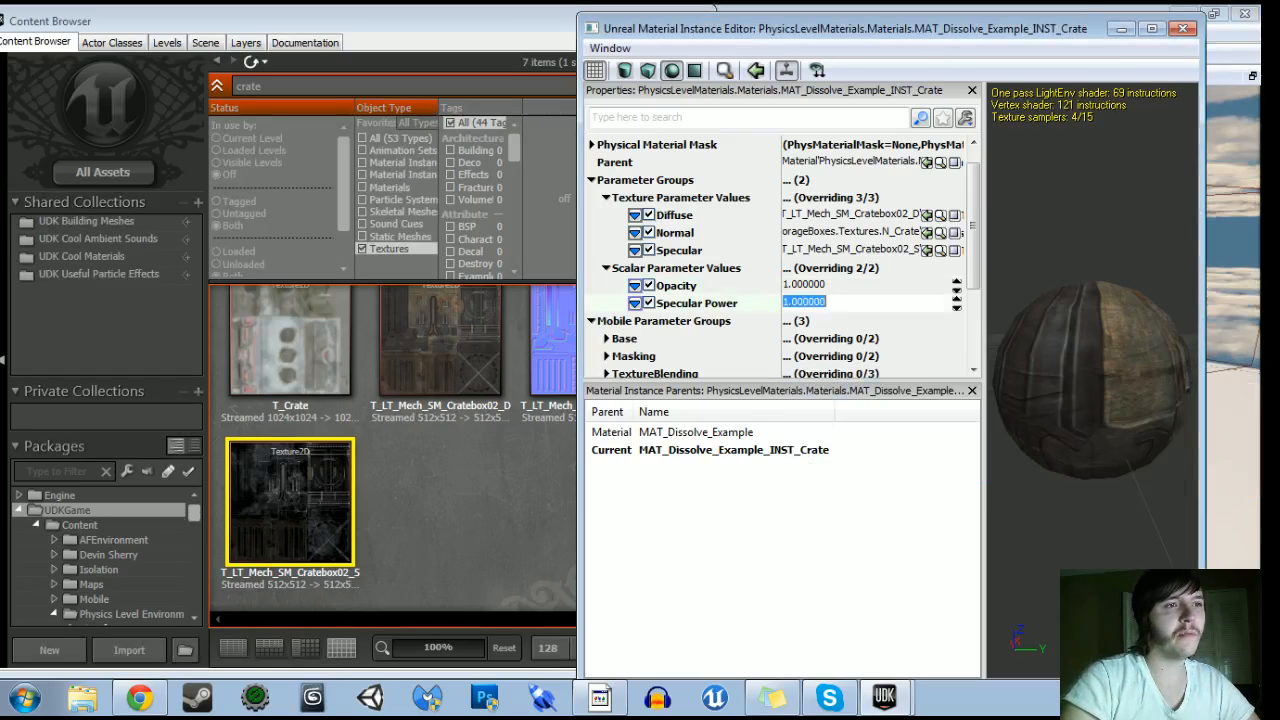
drag(1146, 356, 1035, 331)
Set the crate instance's Specular Power to 100, inspect the preview and close the Material Instance Editor
click(806, 303)
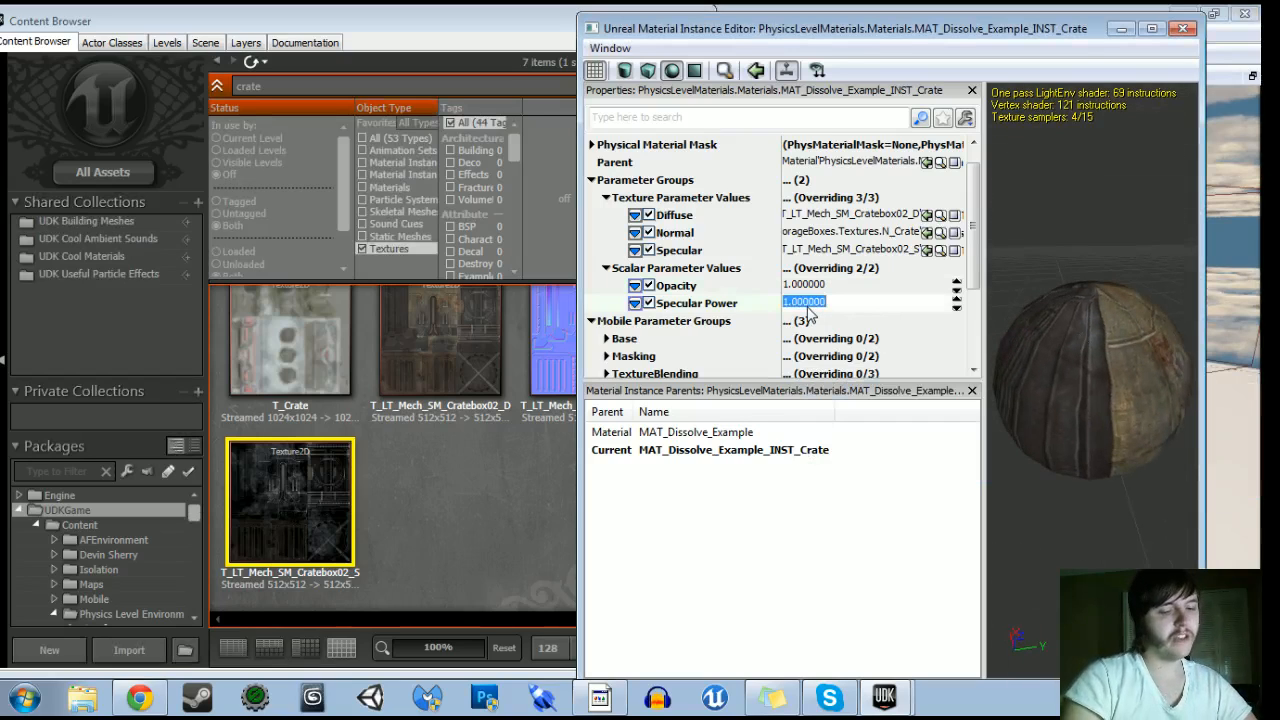
text(100)
key(Return)
drag(1081, 261, 945, 318)
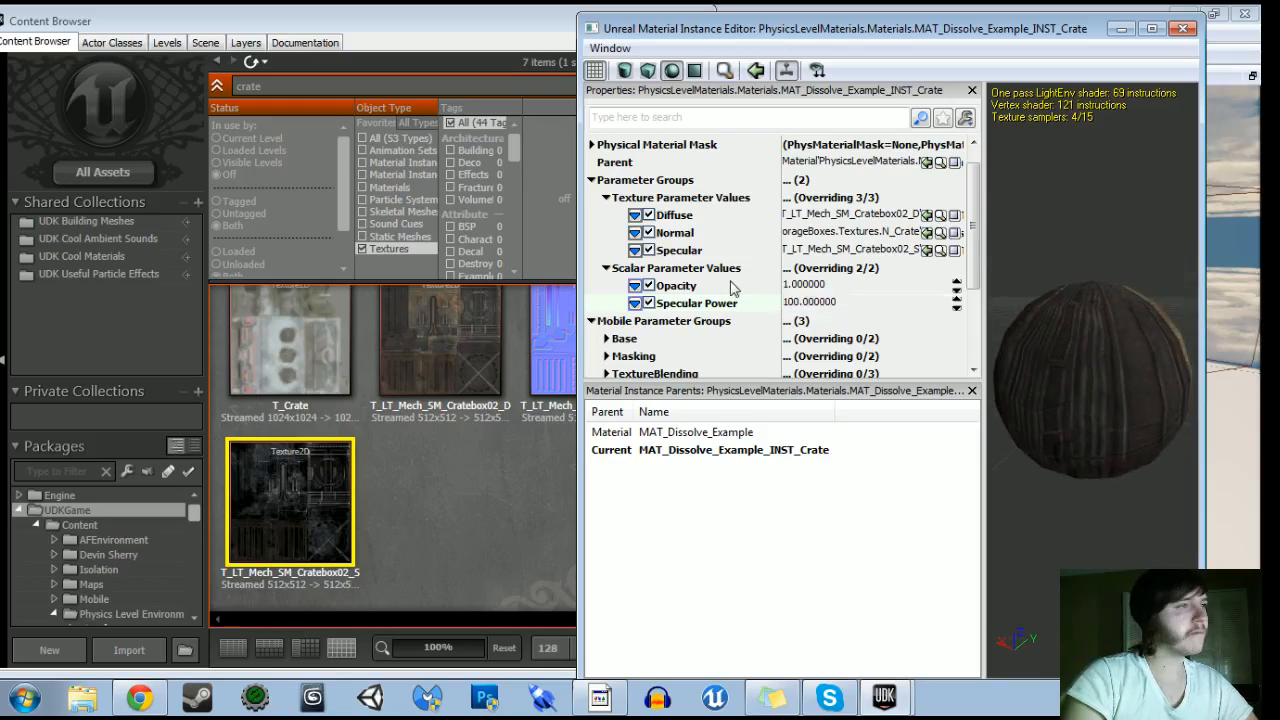
click(1184, 29)
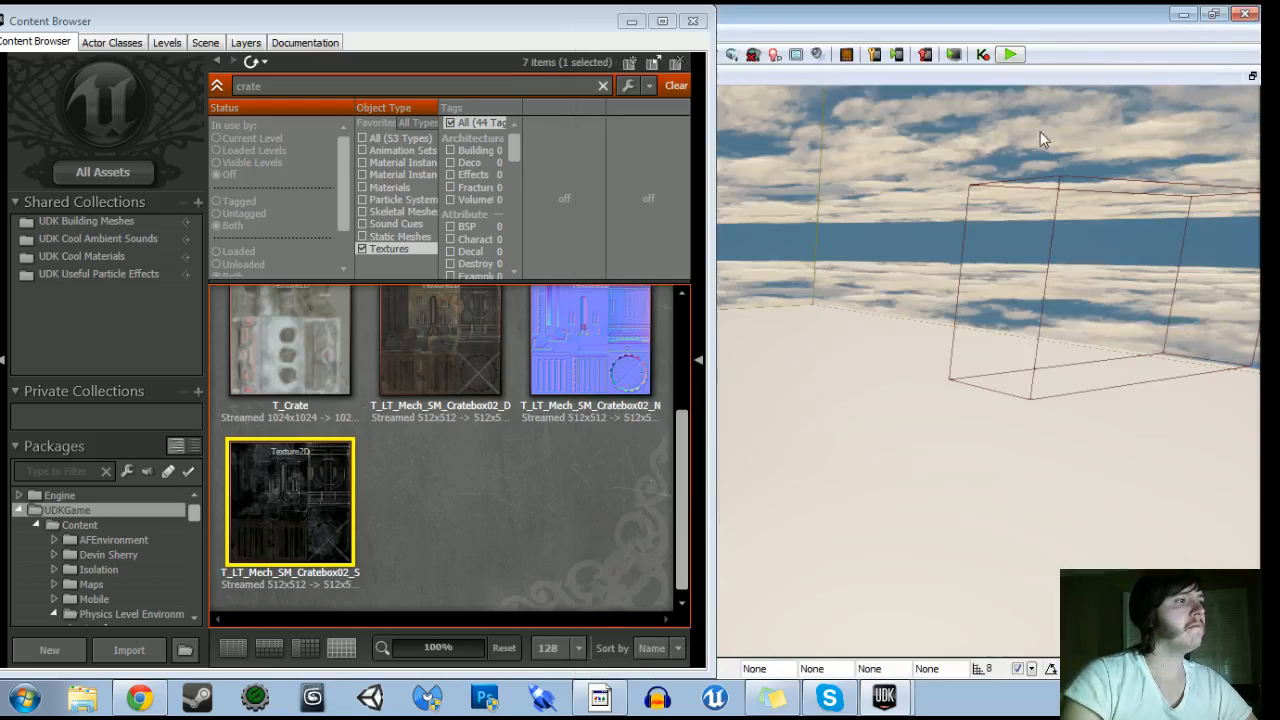
Search the Physics Level package in the Content Browser for "crate", showing only Static Meshes
click(157, 613)
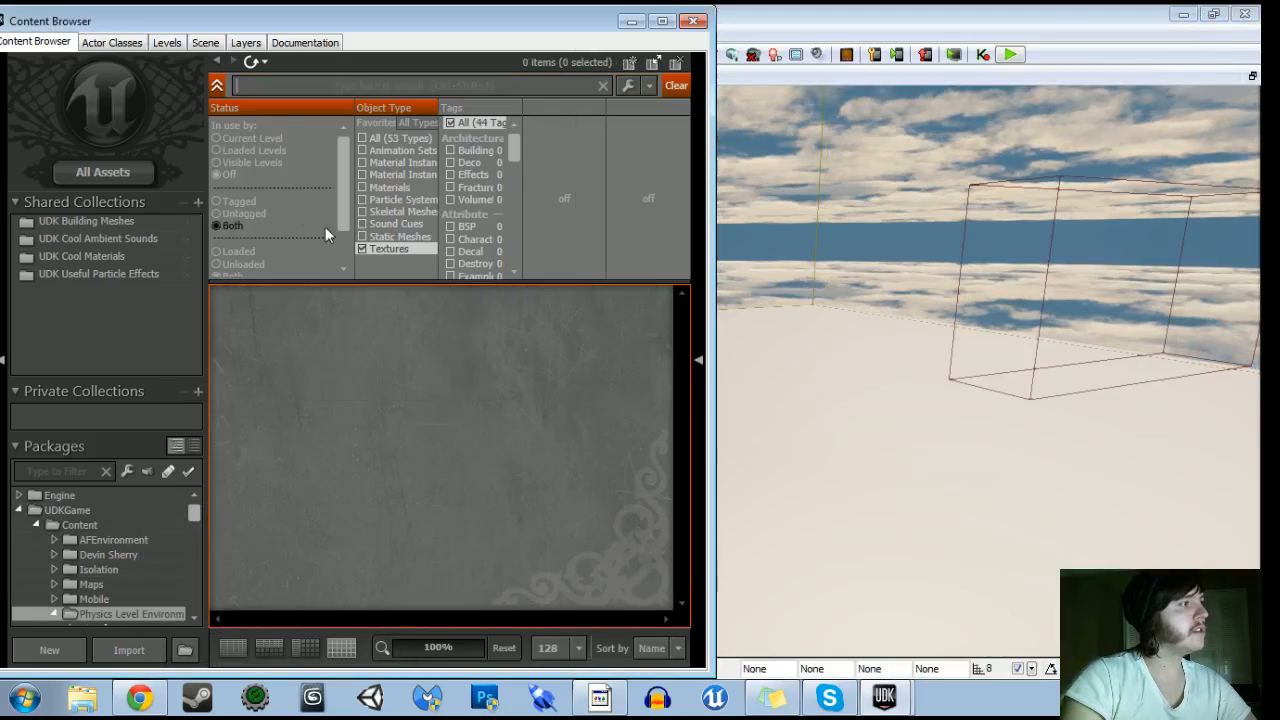
click(362, 249)
click(362, 174)
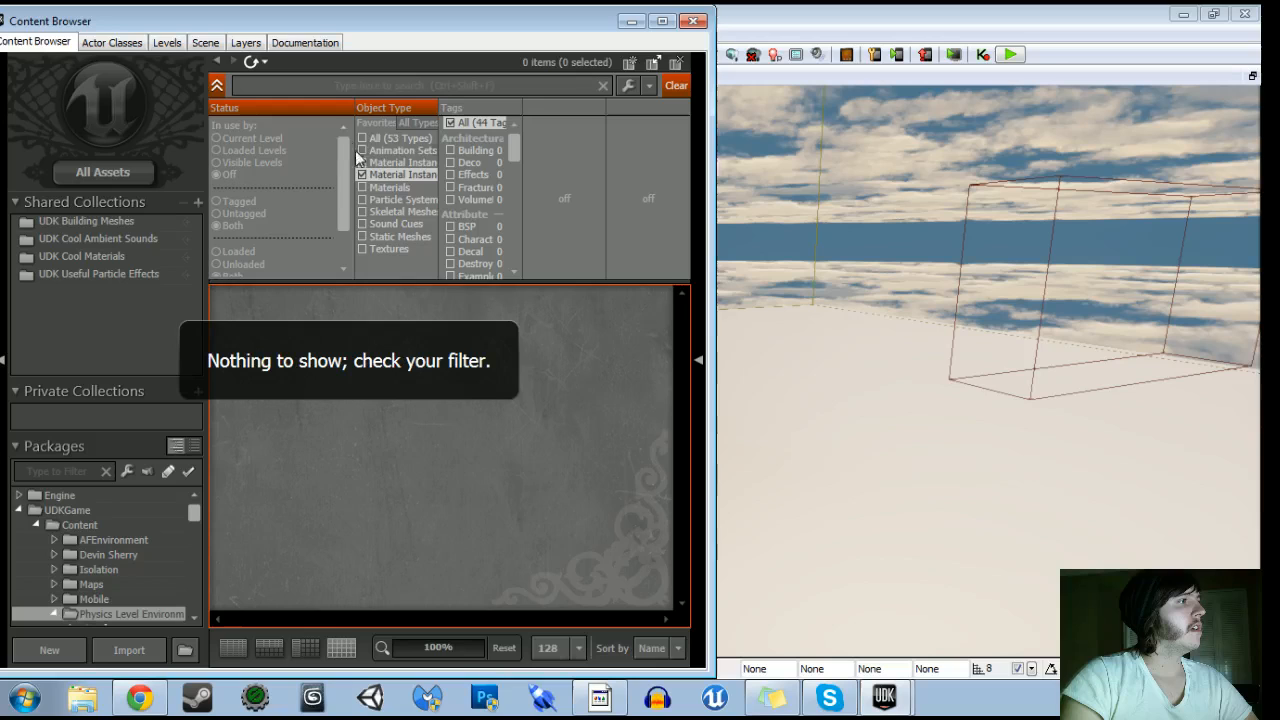
click(362, 174)
click(362, 162)
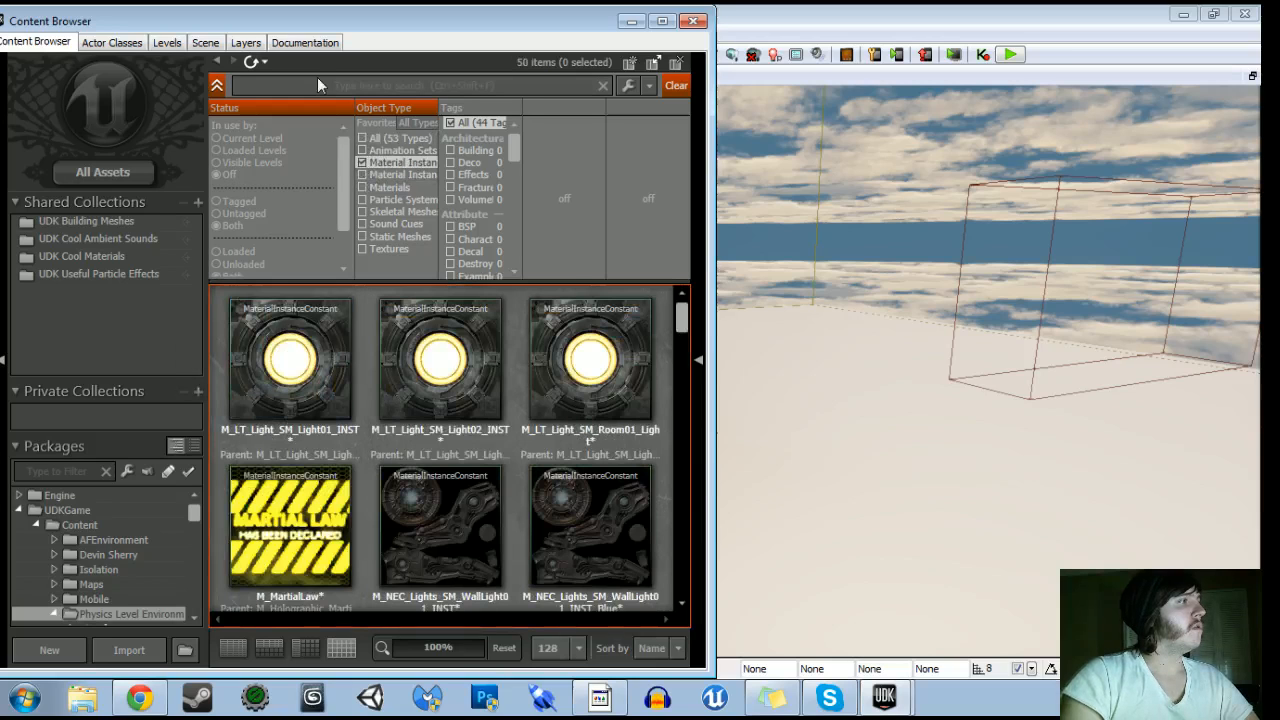
click(362, 162)
click(362, 236)
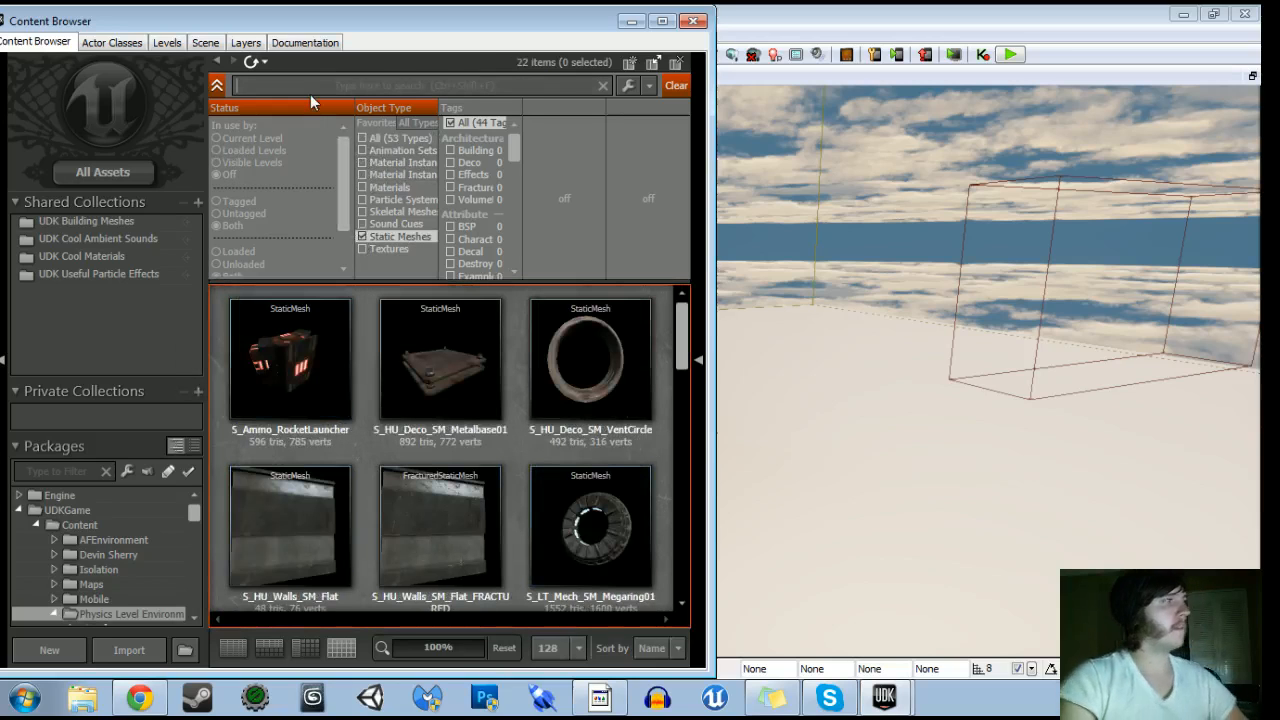
text(crate)
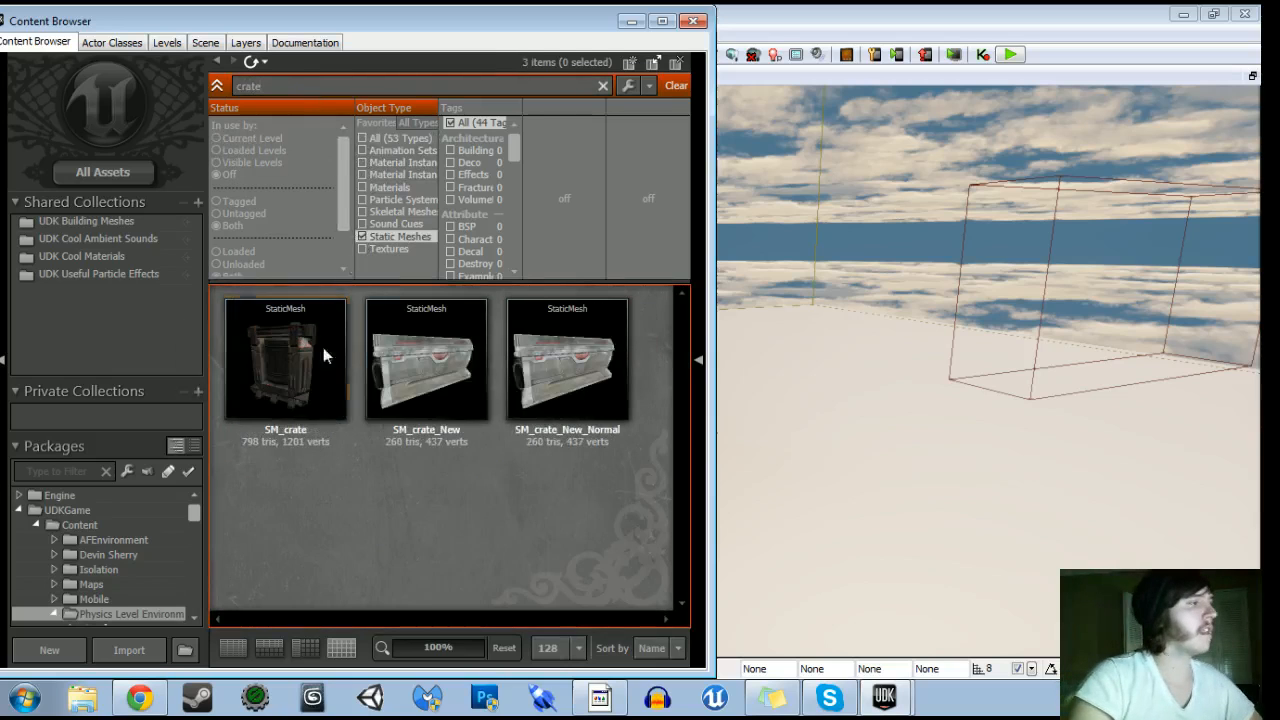
Place the SM_crate static mesh on the level floor and set its draw scale to 0.75
click(290, 350)
drag(290, 350, 786, 432)
drag(1100, 437, 657, 419)
drag(900, 440, 750, 415)
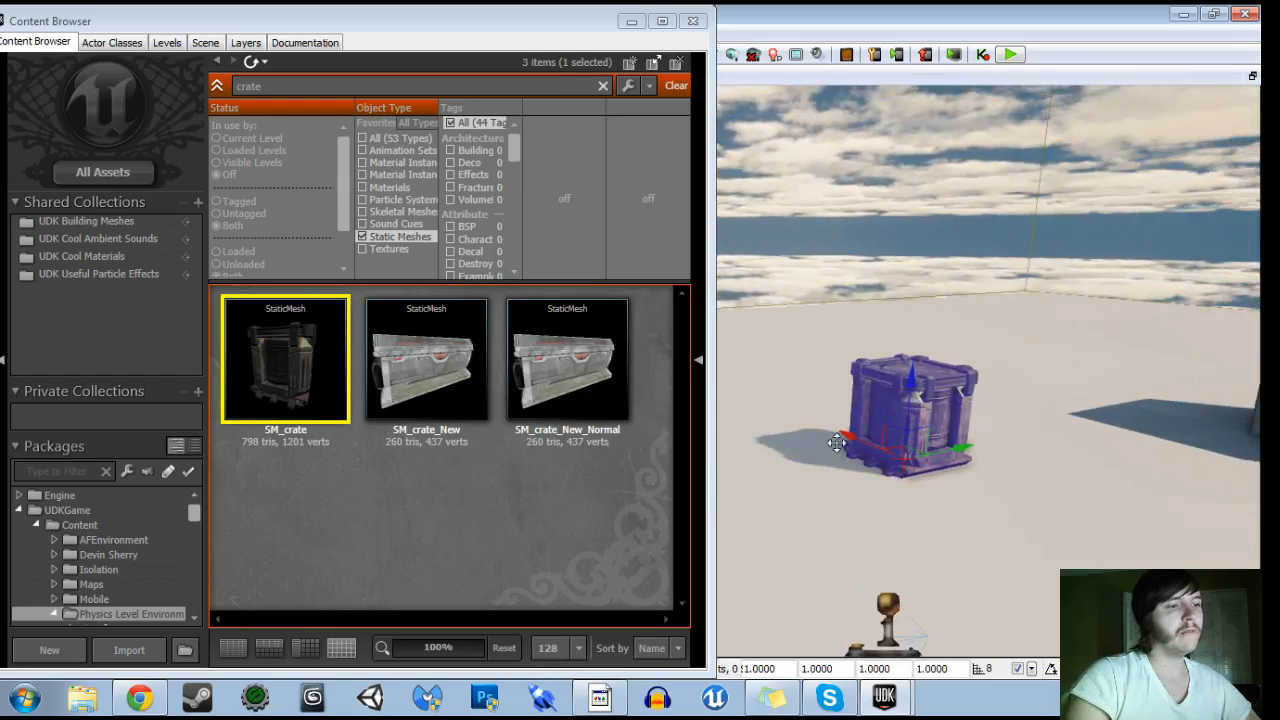
click(770, 668)
text(.75)
key(Return)
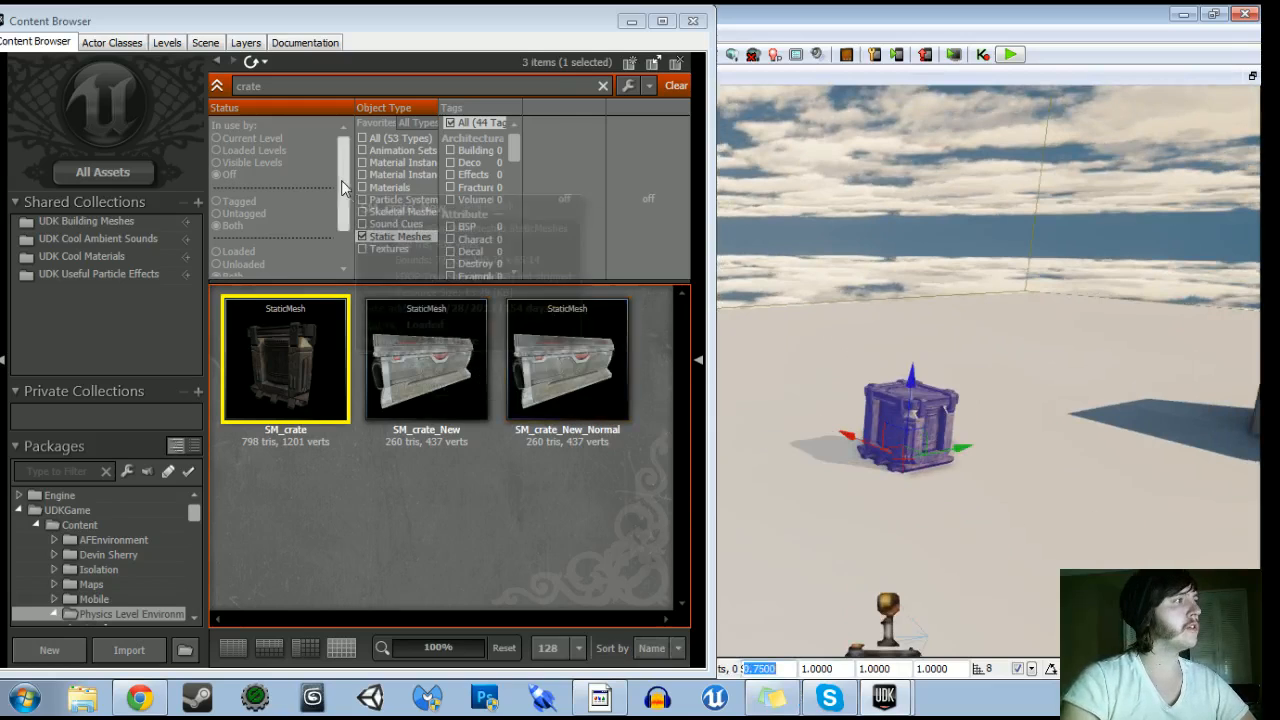
Show only Material Instance Constants, select MAT_Dissolve_Example_INST_Crate and close the Content Browser
click(362, 236)
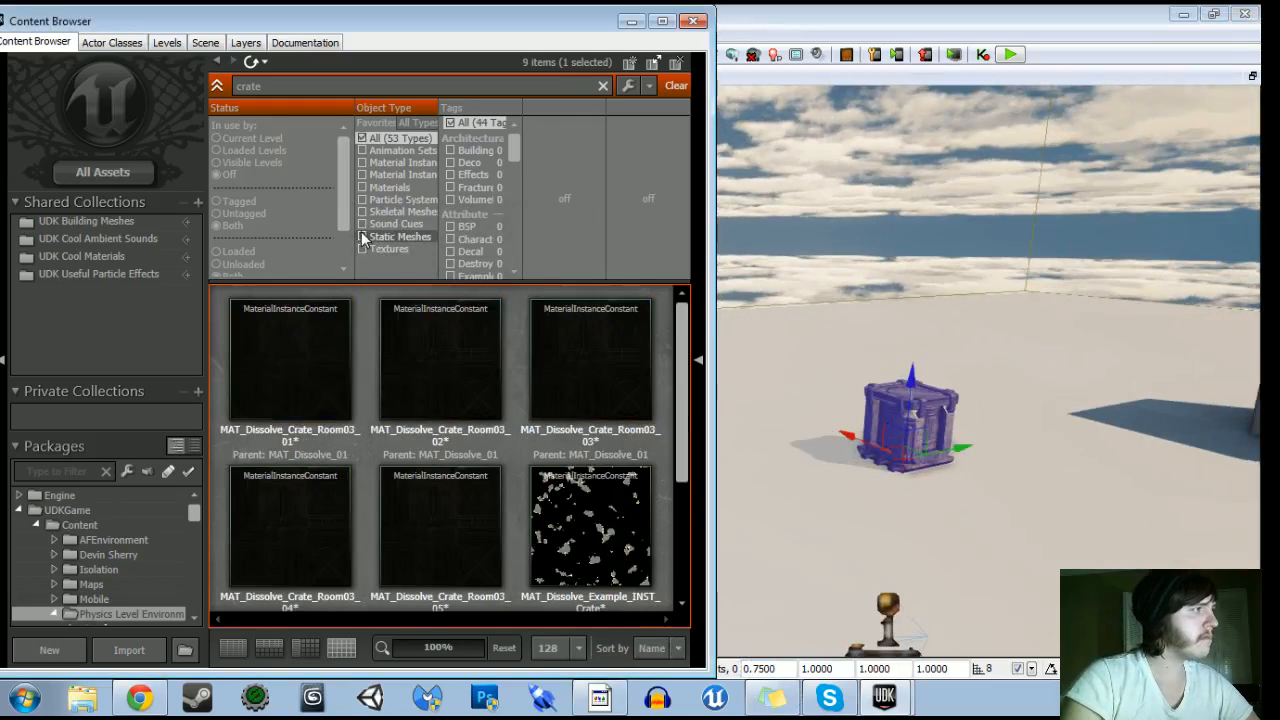
click(362, 162)
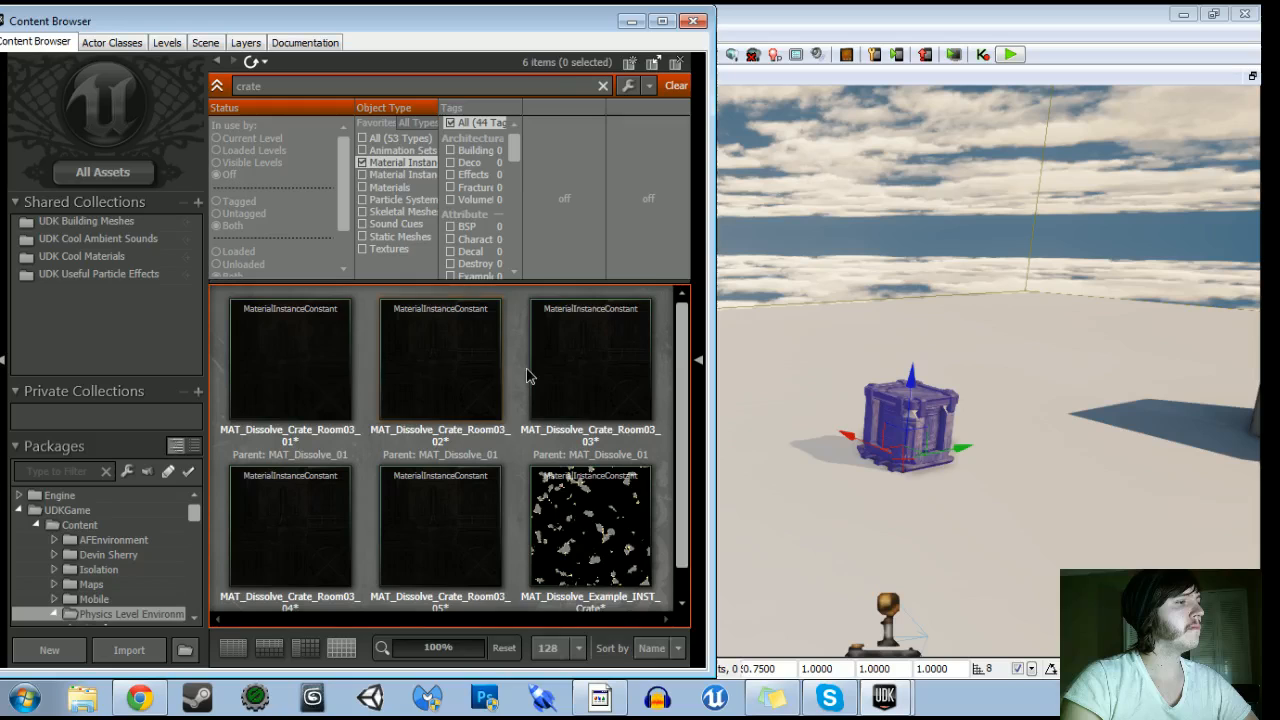
click(603, 483)
drag(800, 300, 798, 124)
middle_drag(798, 124, 716, 71)
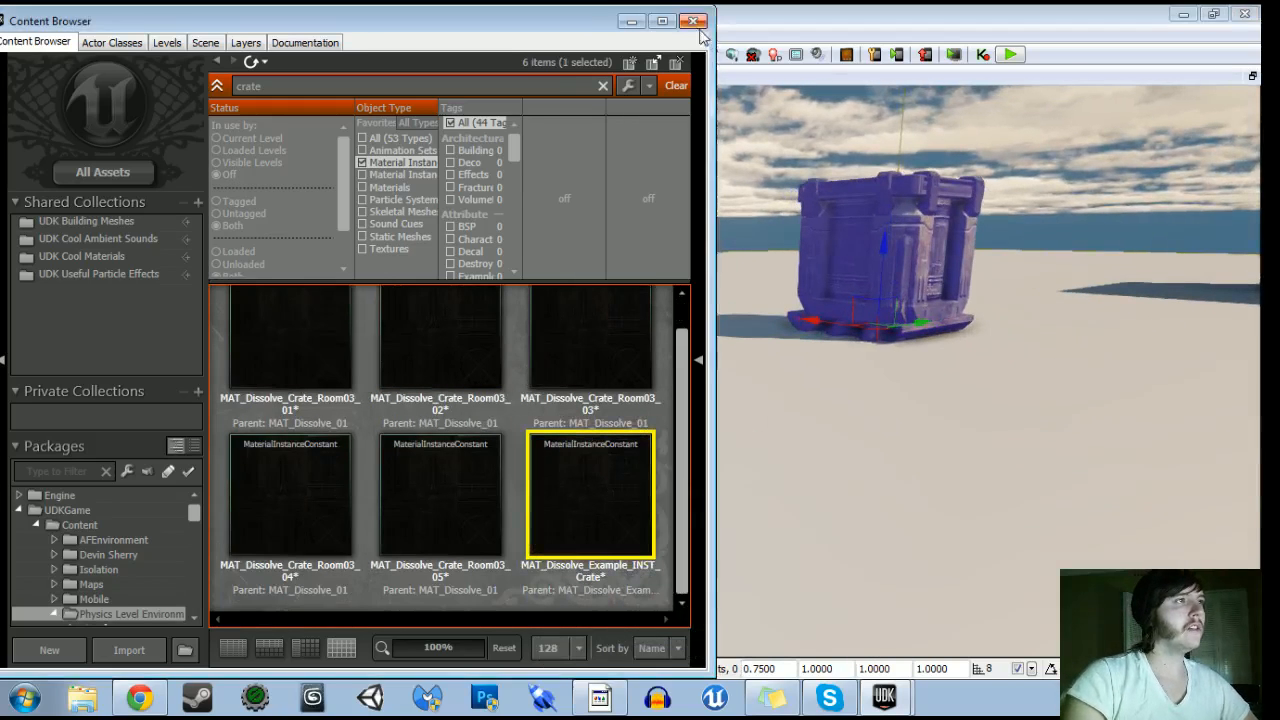
click(693, 21)
Add a Materials element in the placed crate's rendering properties, assign MAT_Dissolve_Example_INST_Crate to it, close the properties and reselect the crate
right_drag(693, 300, 760, 270)
key(F4)
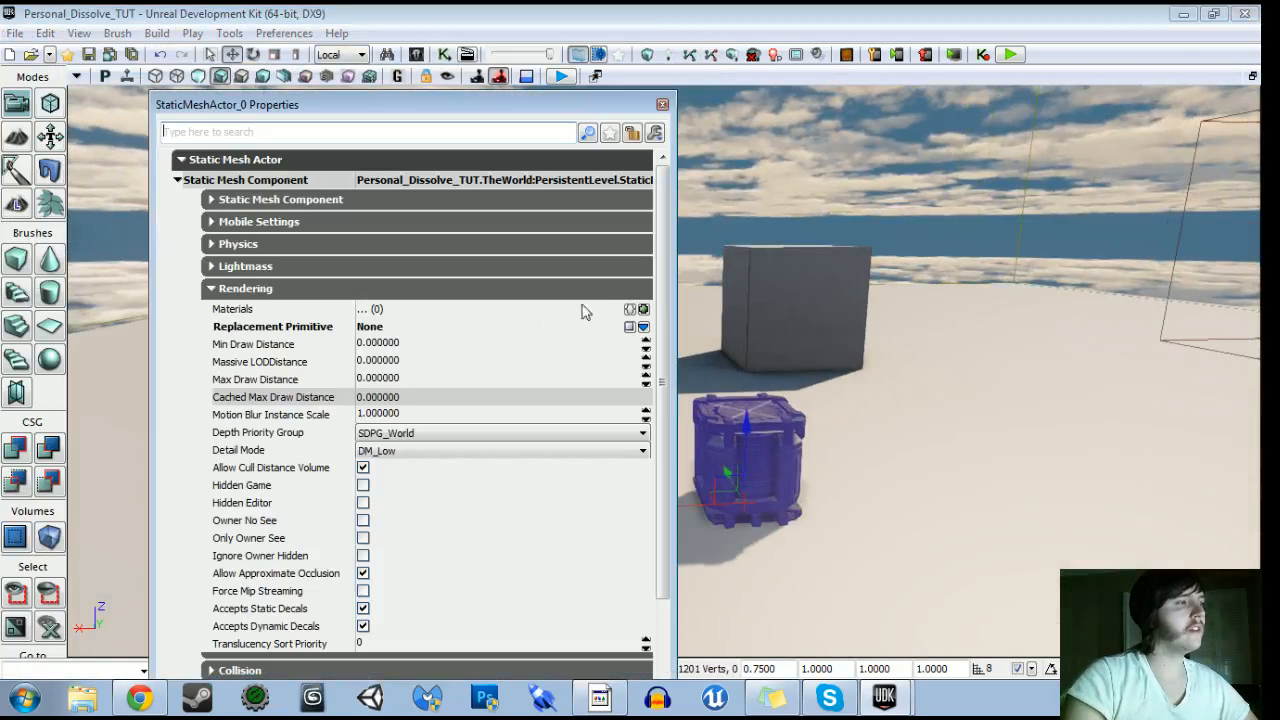
click(643, 310)
click(577, 327)
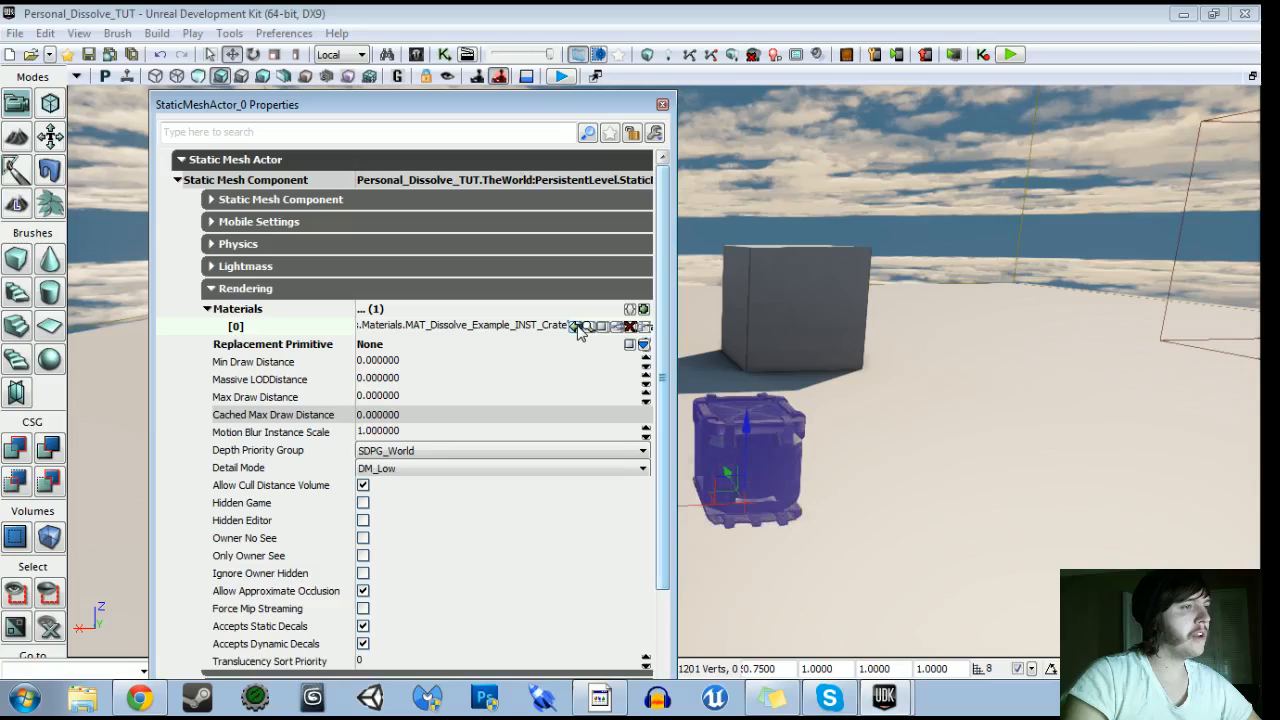
right_drag(916, 90, 880, 100)
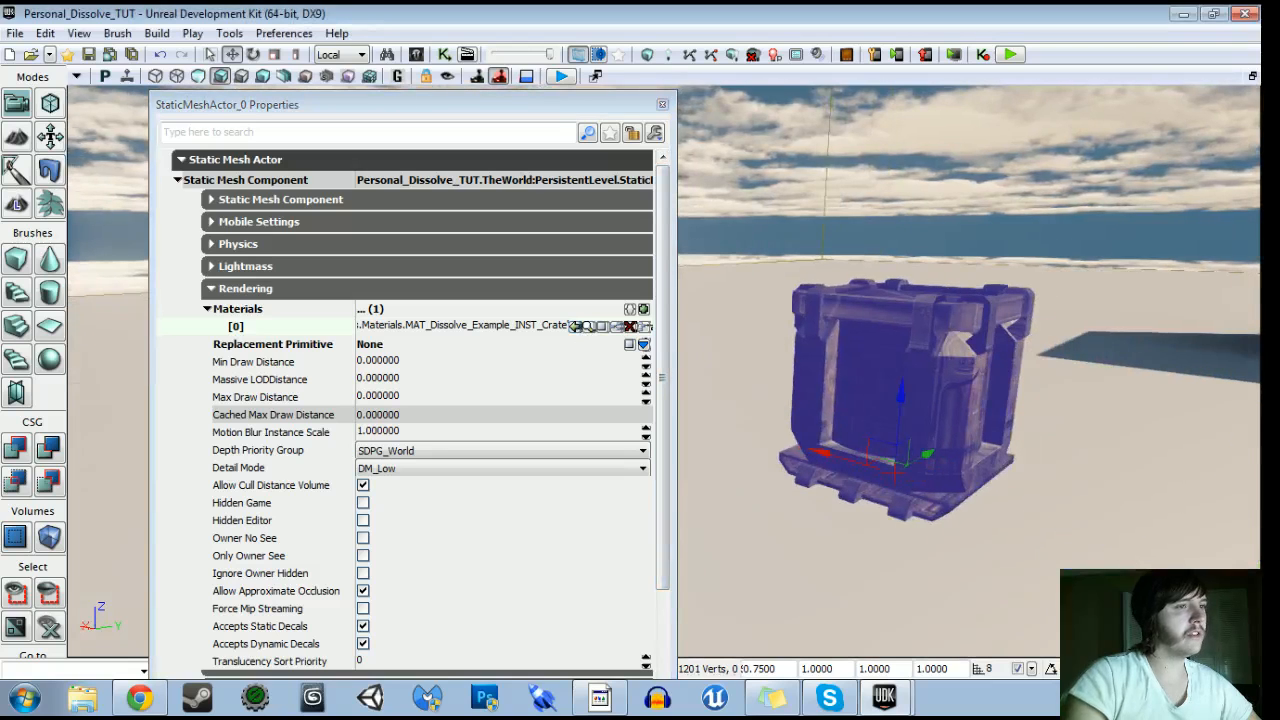
click(661, 105)
click(760, 120)
right_drag(760, 120, 965, 130)
click(648, 440)
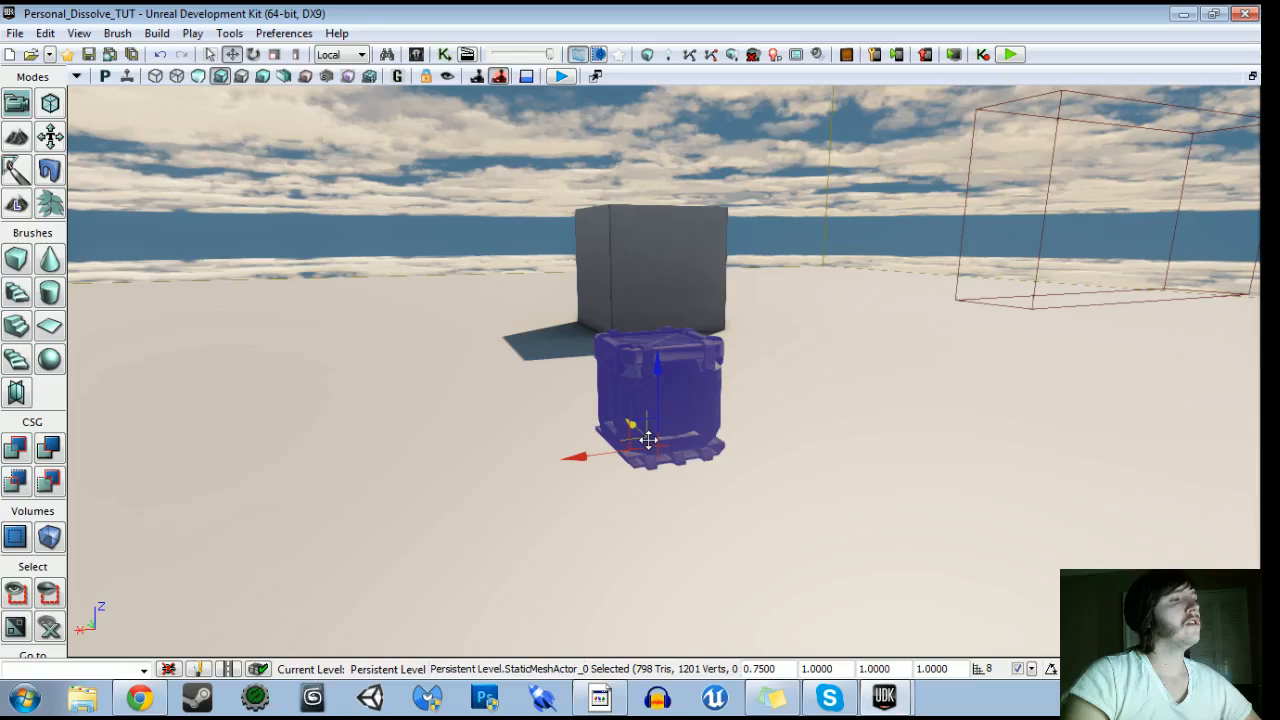
Convert the selected crate StaticMeshActor to a KActor
right_click(648, 390)
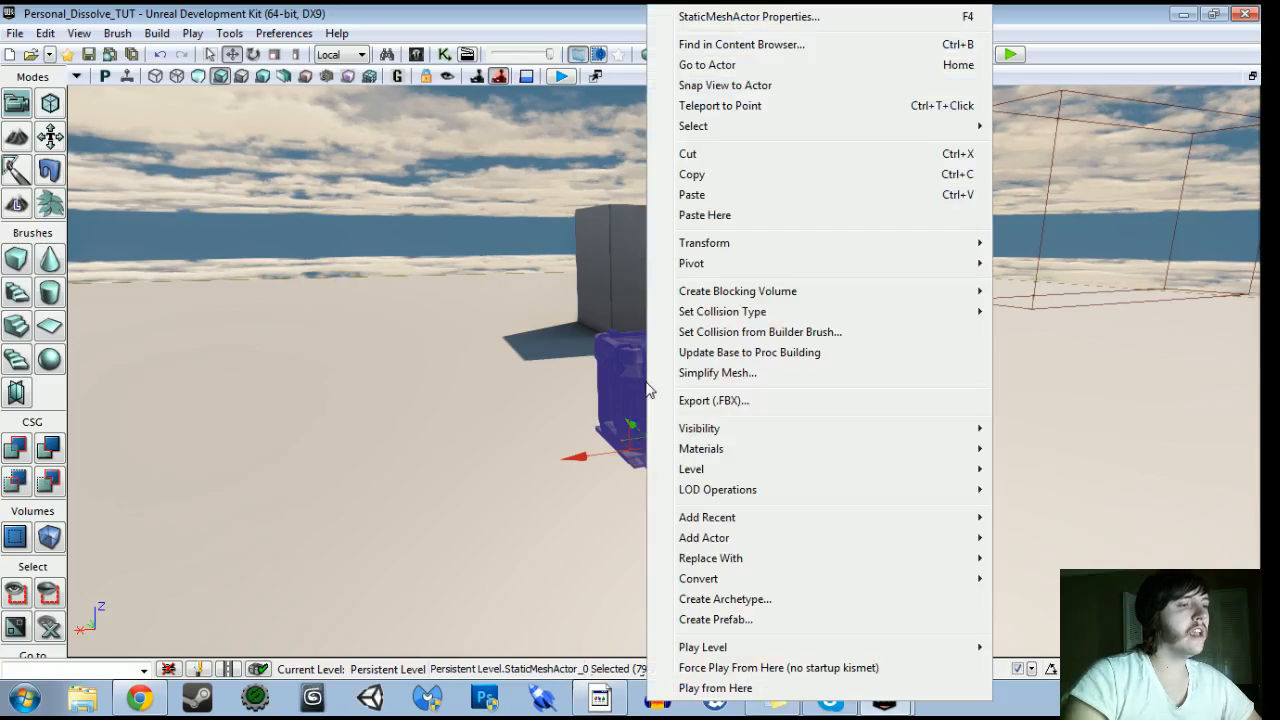
mouse_move(697, 580)
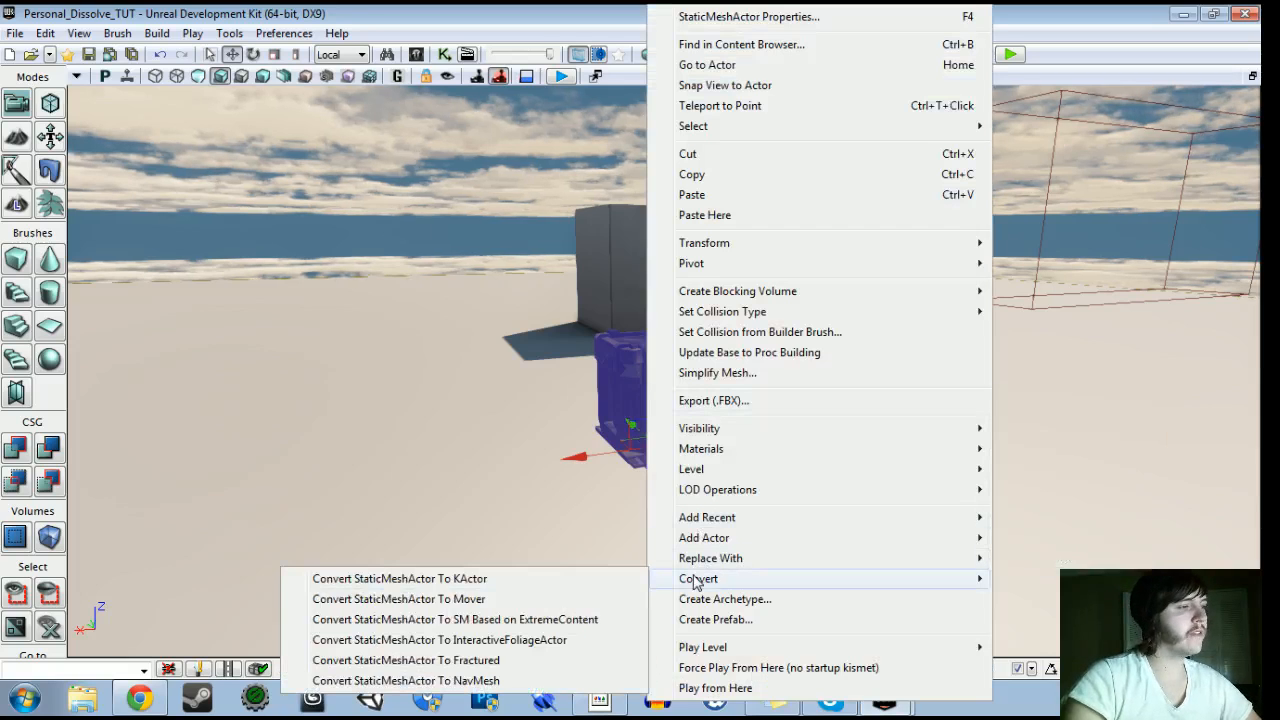
click(393, 585)
drag(393, 585, 370, 560)
mouse_move(640, 400)
mouse_down()
mouse_move(450, 400)
mouse_move(640, 400)
mouse_up()
drag(866, 455, 623, 452)
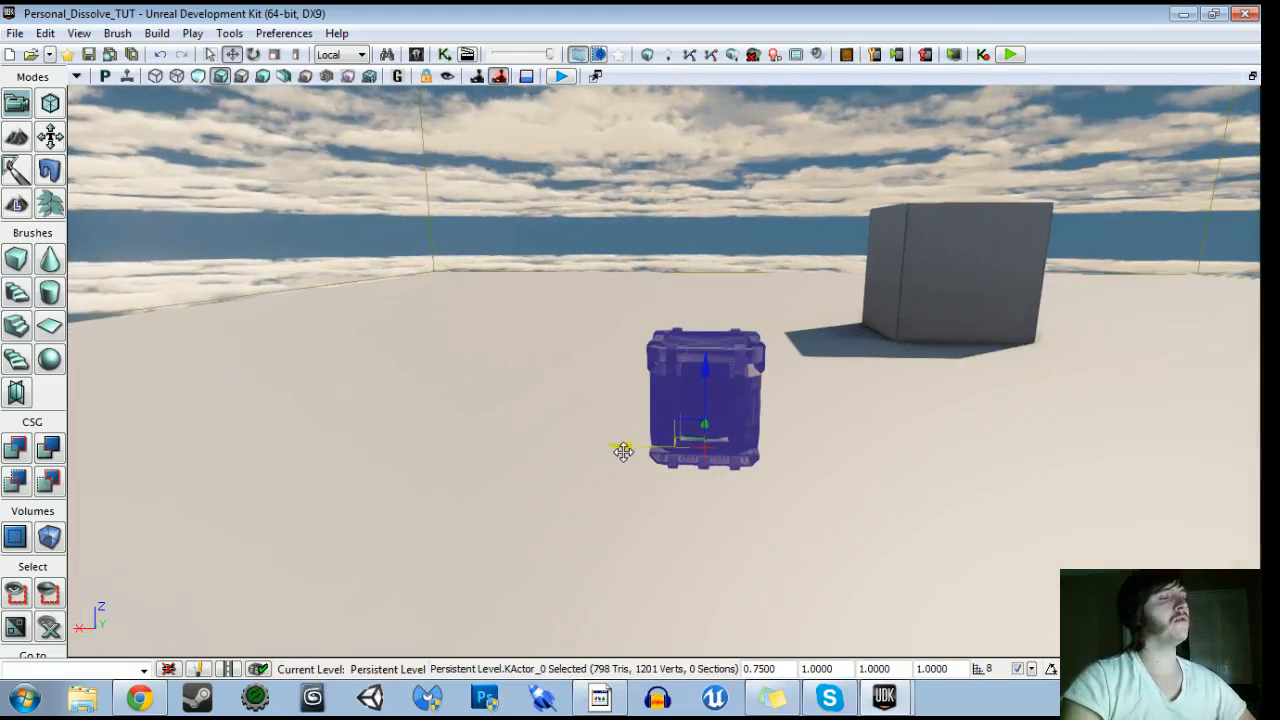
Filter the crate KActor's properties by "enc", turn off No Encroach Check and close the properties
key(F4)
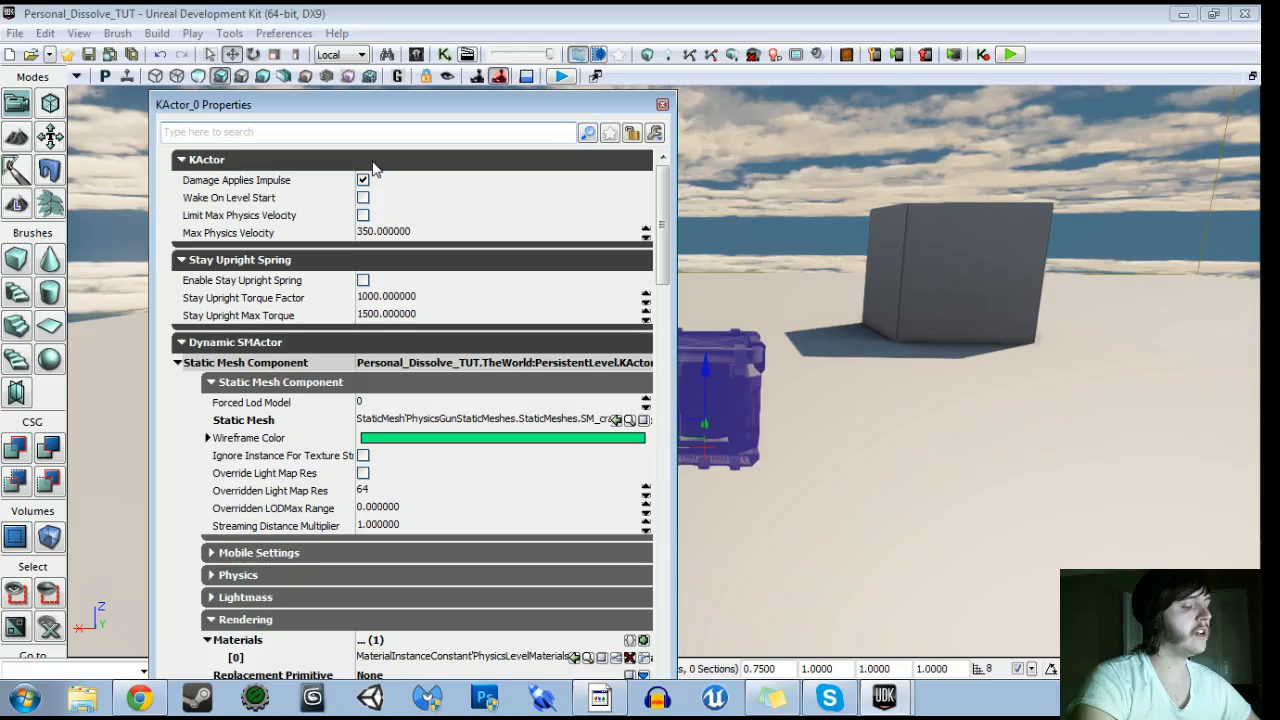
text(enc)
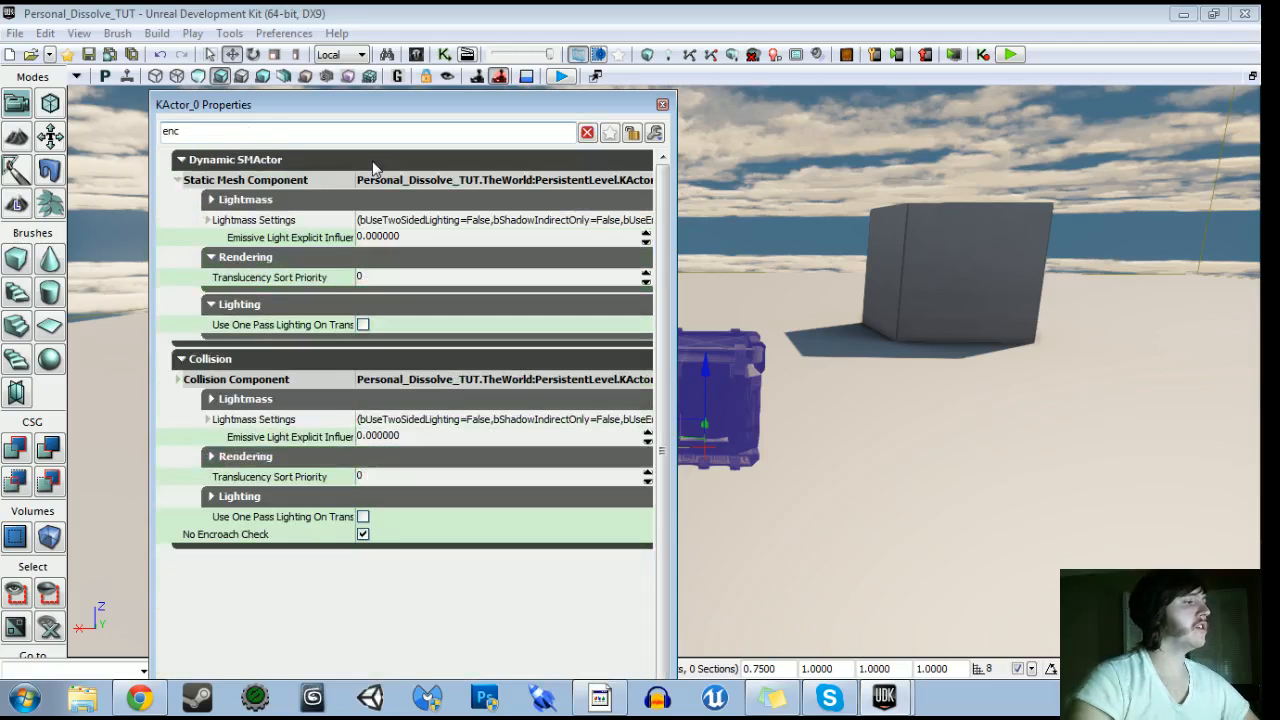
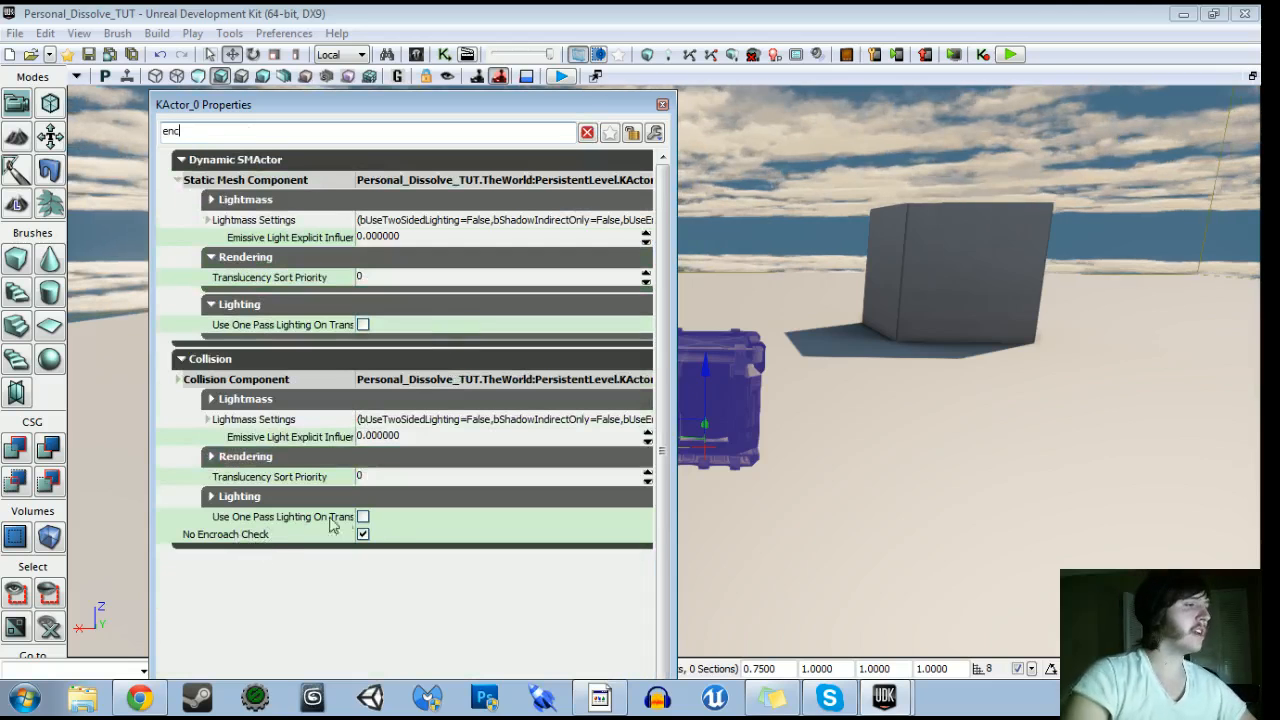
click(363, 534)
click(662, 104)
drag(662, 360, 620, 400)
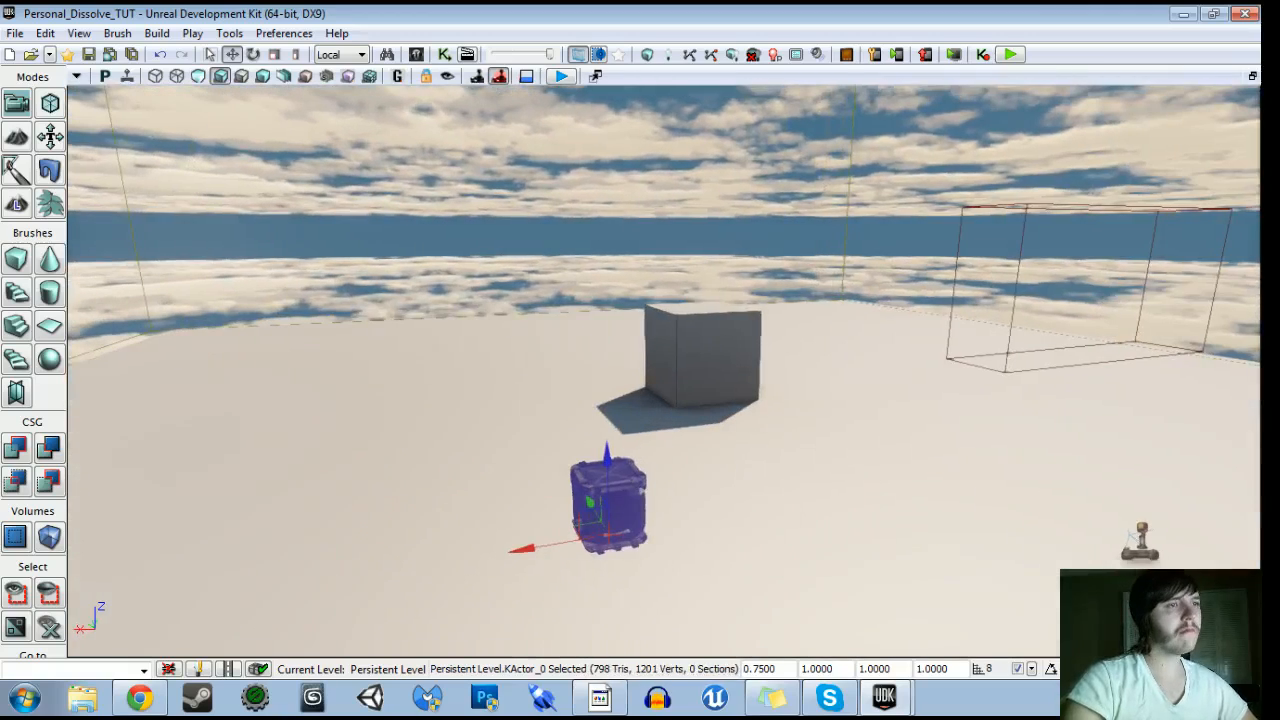
Move the builder brush to the open floor behind the crate, create a TriggerVolume from it and move the brush away from the volume
click(1005, 330)
mouse_move(985, 310)
mouse_down()
mouse_move(834, 337)
mouse_move(172, 347)
mouse_up()
right_drag(172, 347, 457, 334)
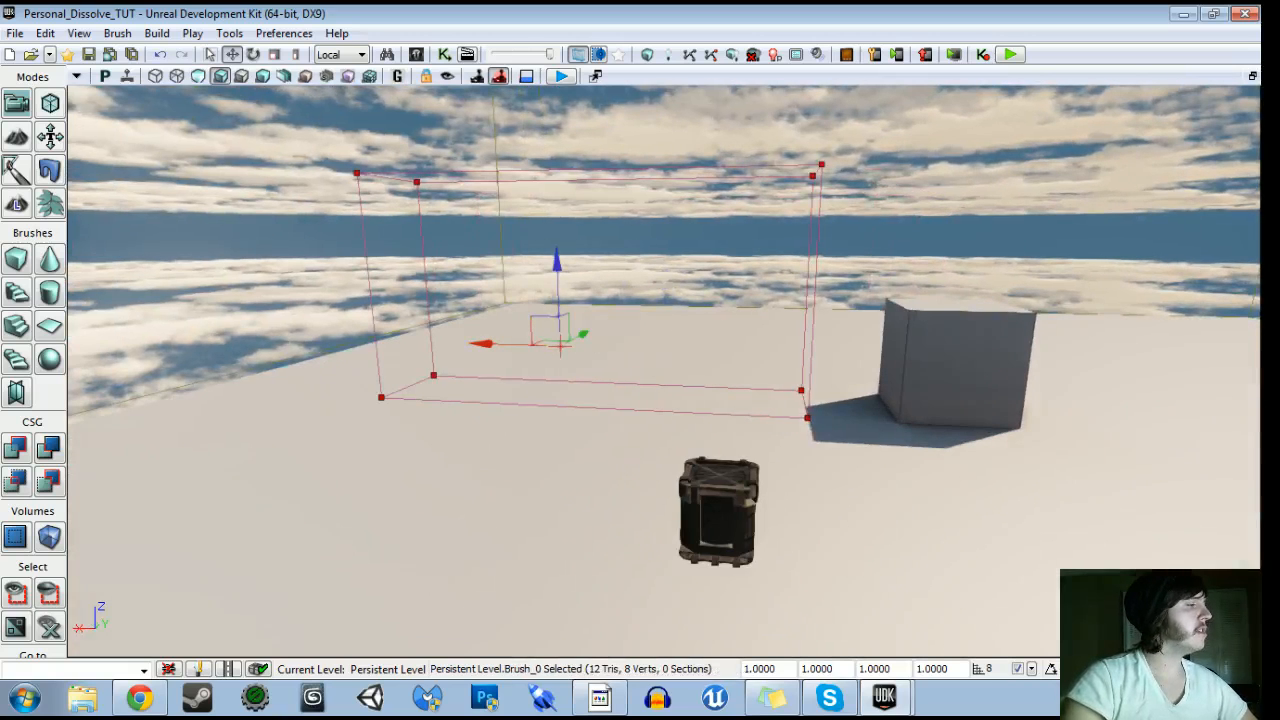
click(48, 540)
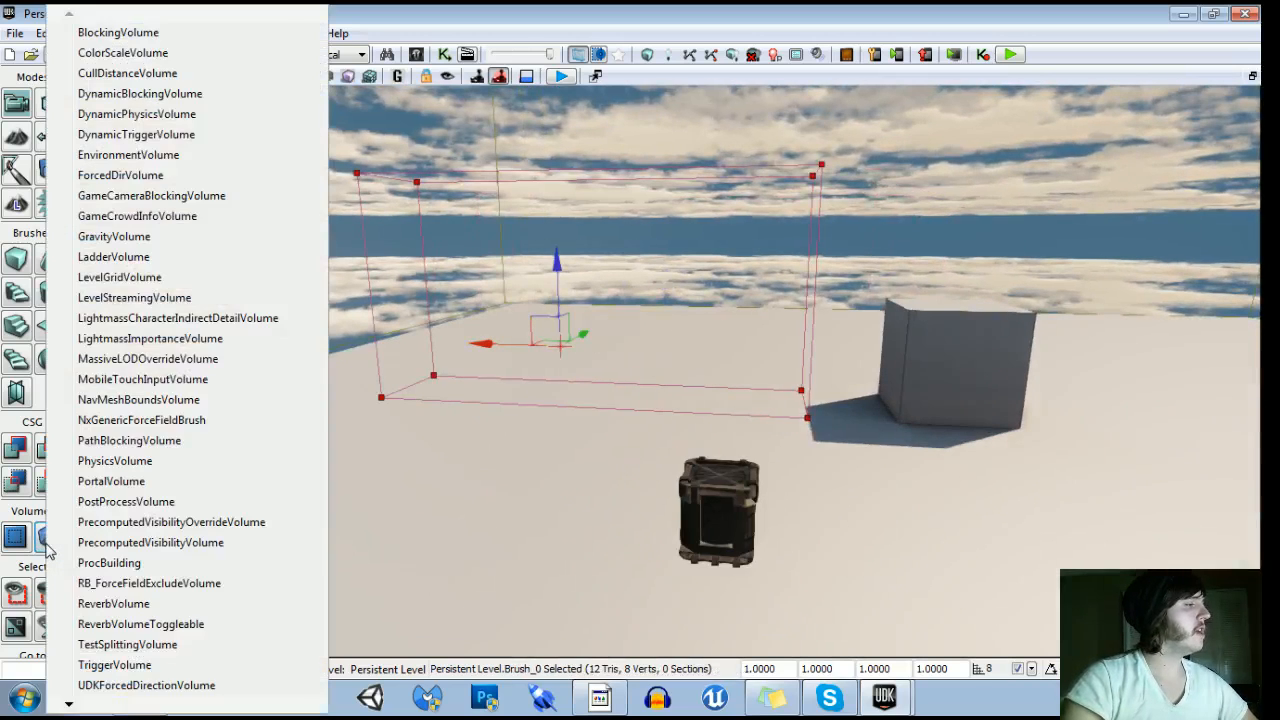
click(115, 665)
drag(466, 343, 1240, 340)
mouse_move(664, 371)
mouse_down()
mouse_move(560, 371)
mouse_move(480, 390)
mouse_move(590, 400)
mouse_move(720, 380)
mouse_up()
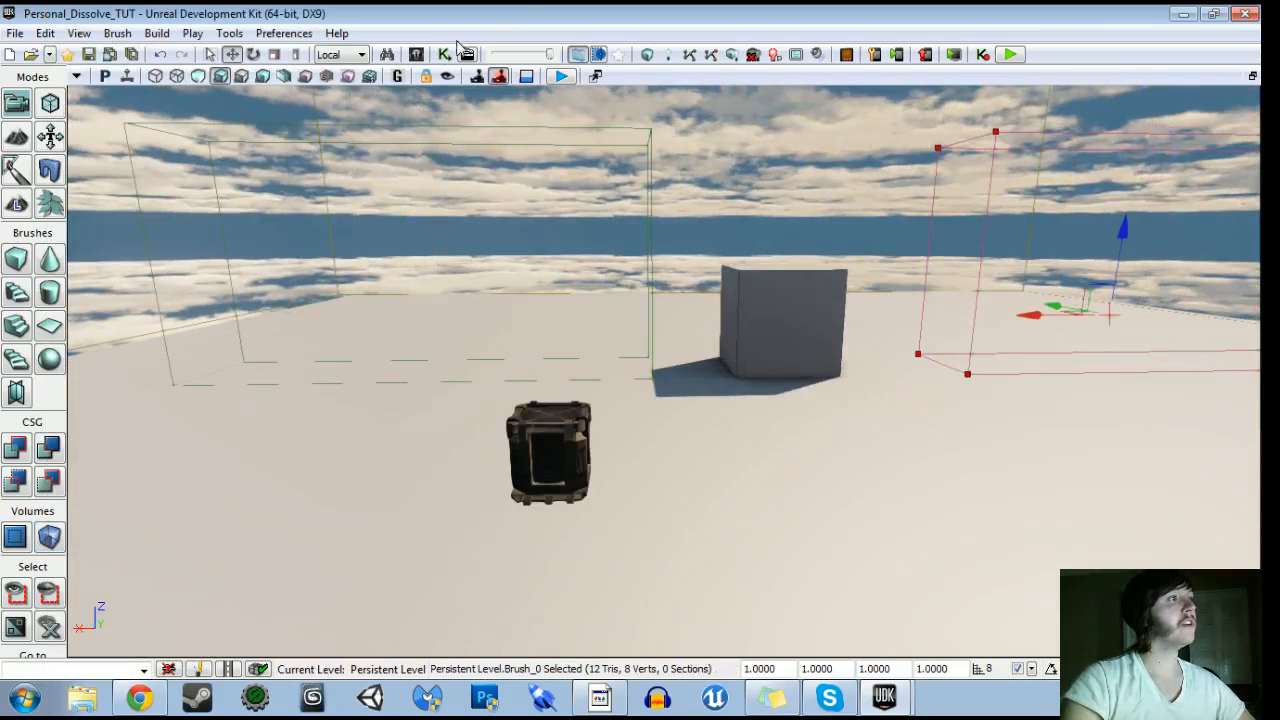
Search the actor classes for "material", place a MaterialInstanceActor on the floor beside the crate and close the browser
click(424, 58)
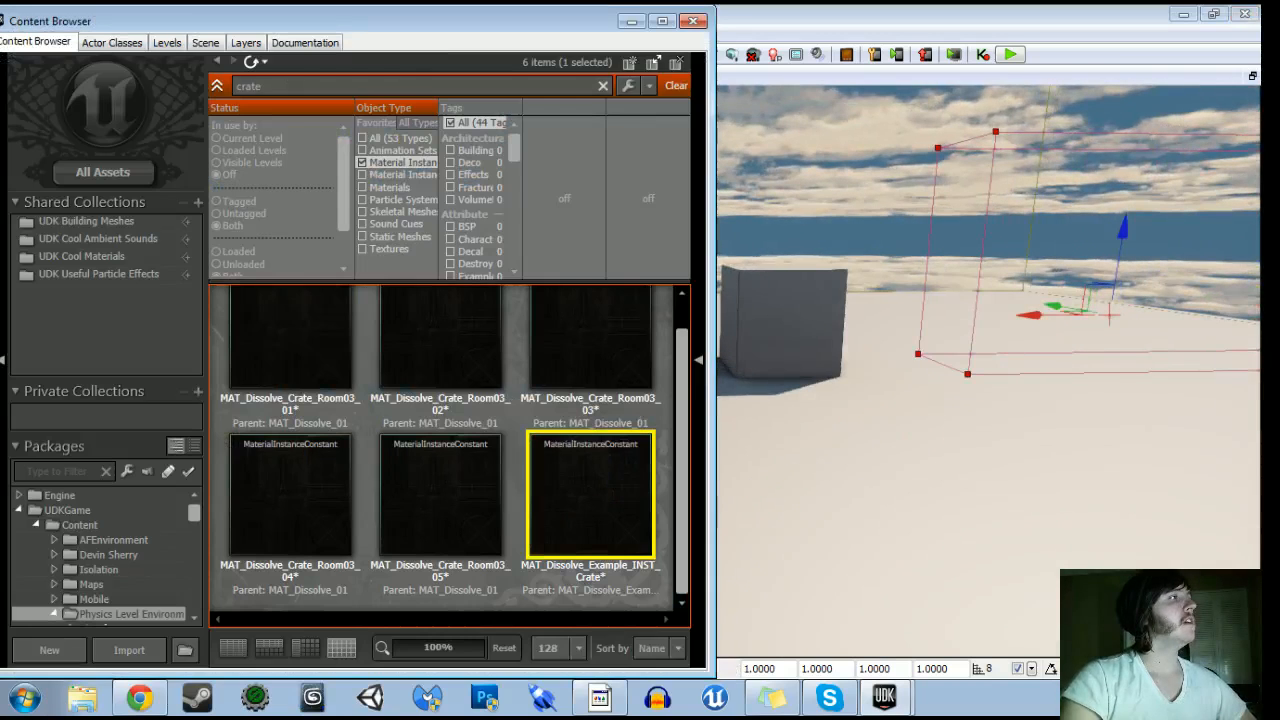
click(112, 42)
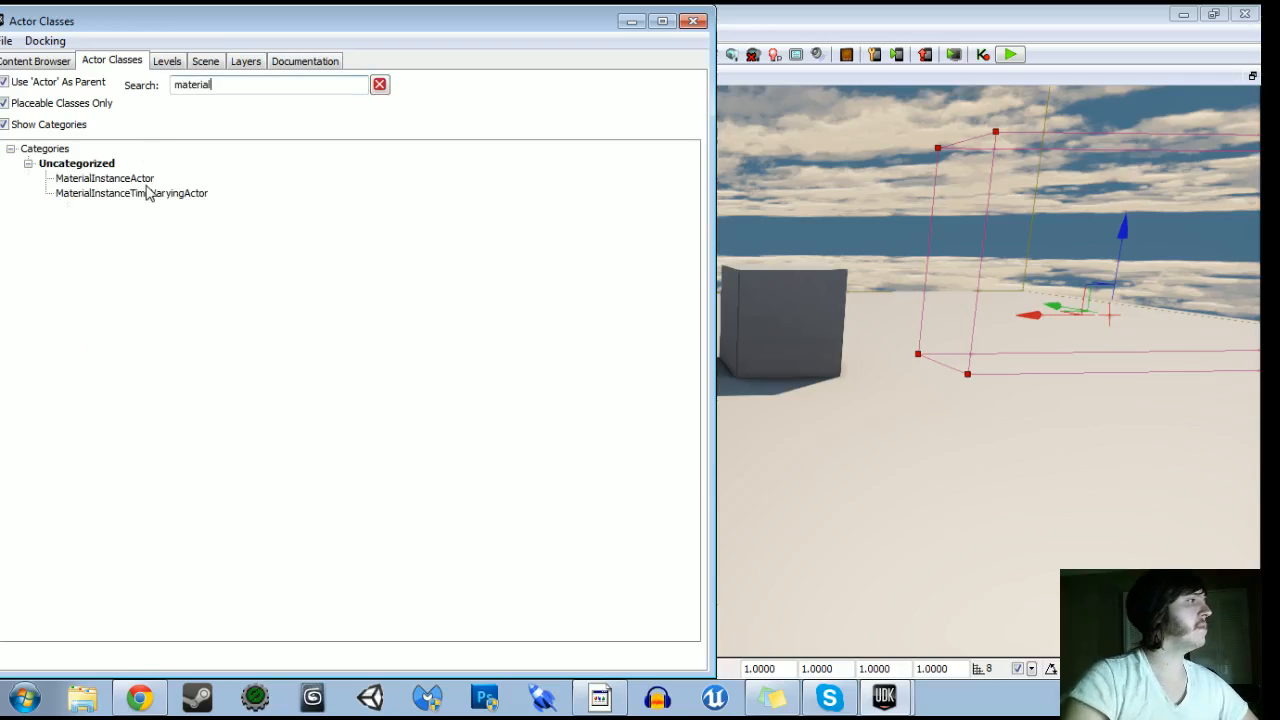
click(146, 181)
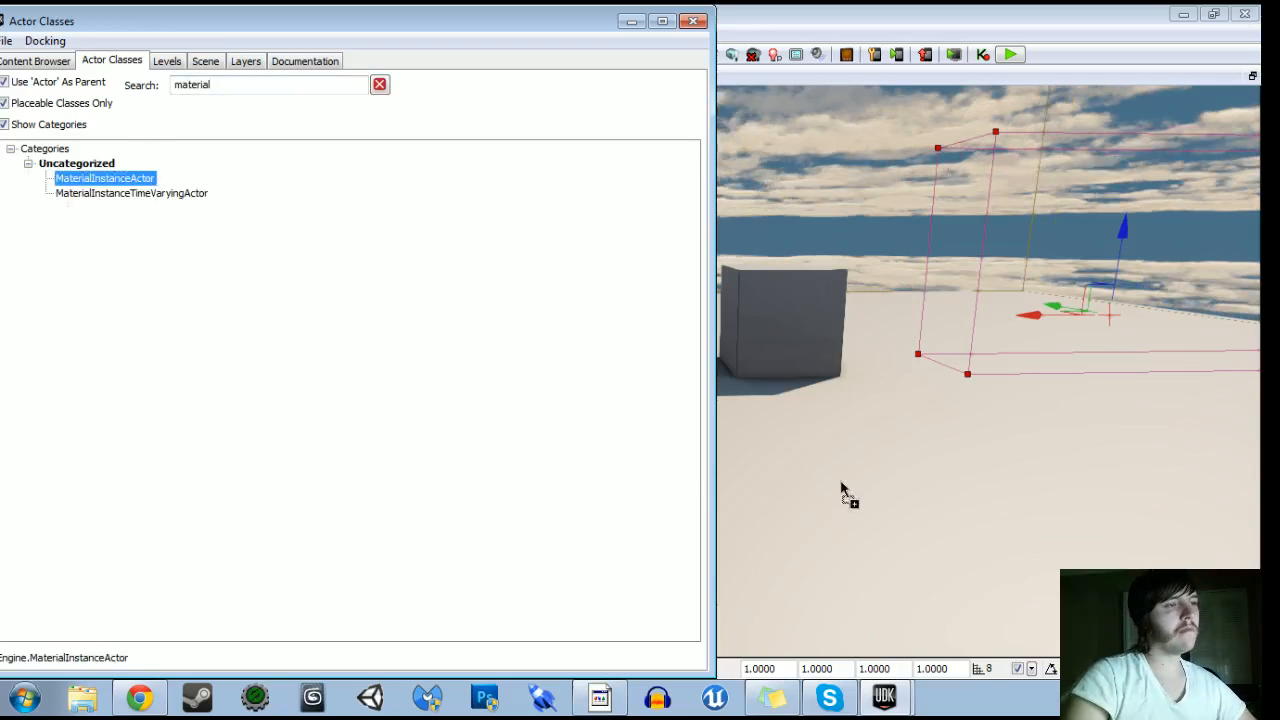
drag(850, 440, 848, 452)
click(693, 22)
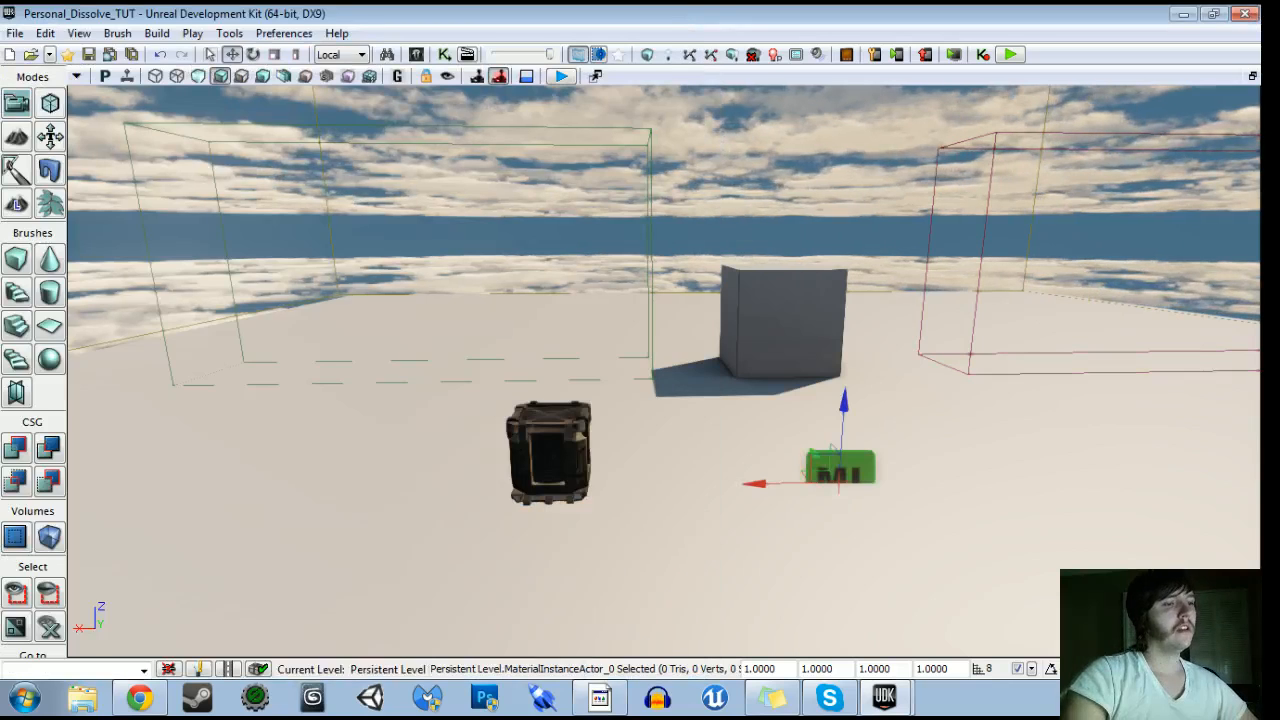
Set the MaterialInstanceActor's draw scale to 0.5 and position it directly above the crate
drag(776, 668, 654, 669)
text(.5)
key(Return)
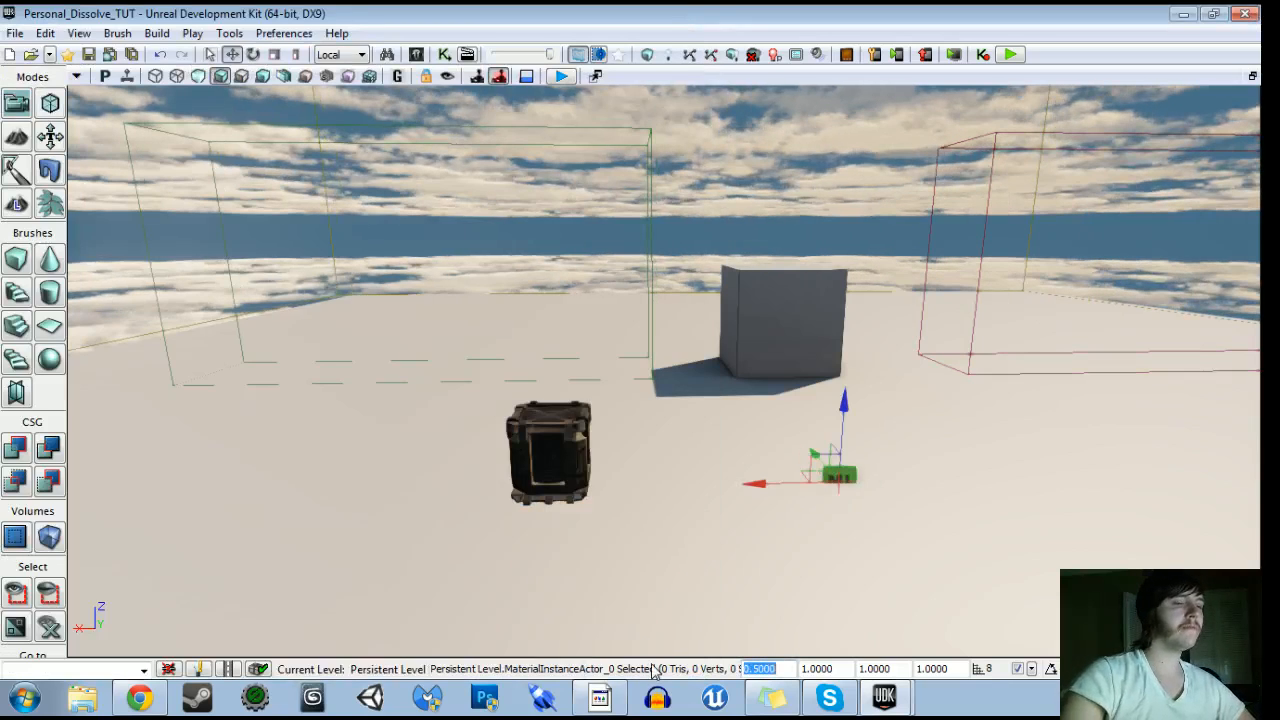
drag(843, 400, 846, 258)
drag(752, 334, 457, 336)
drag(541, 251, 542, 286)
drag(543, 330, 500, 280)
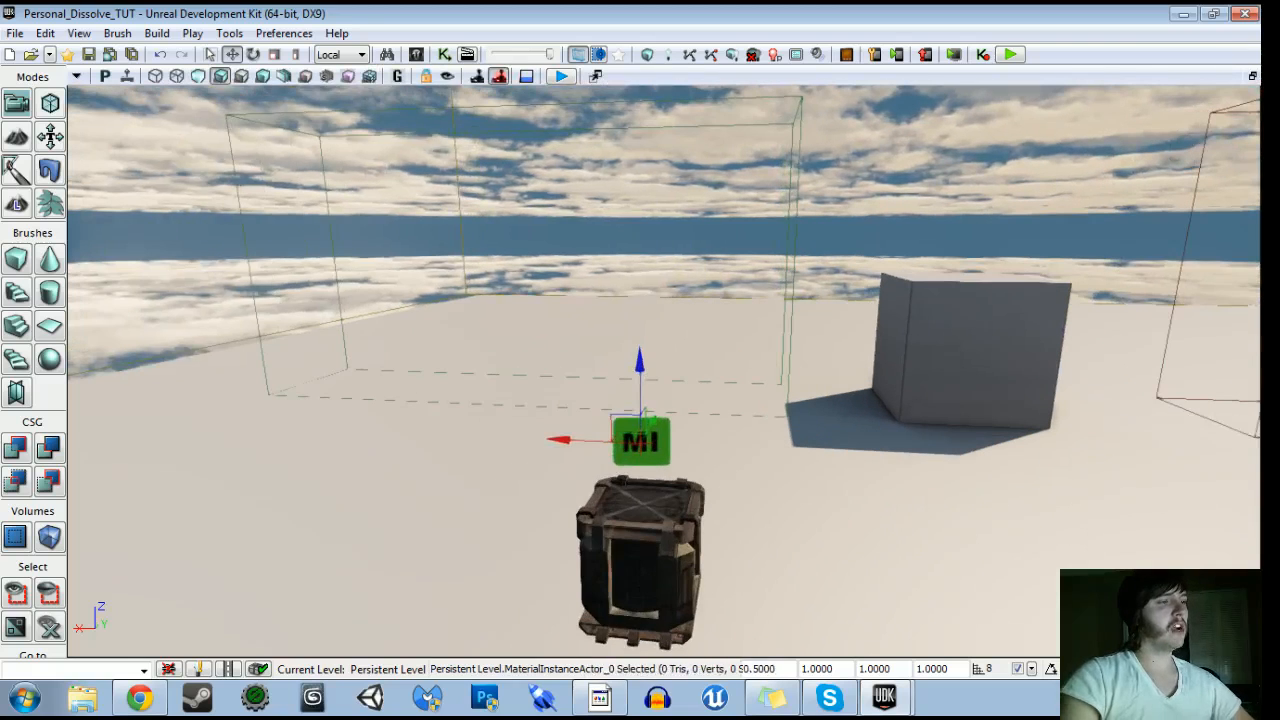
Assign MAT_Dissolve_Example_INST_Crate as the MaterialInstanceActor's Mat Inst and close its properties
double_click(640, 440)
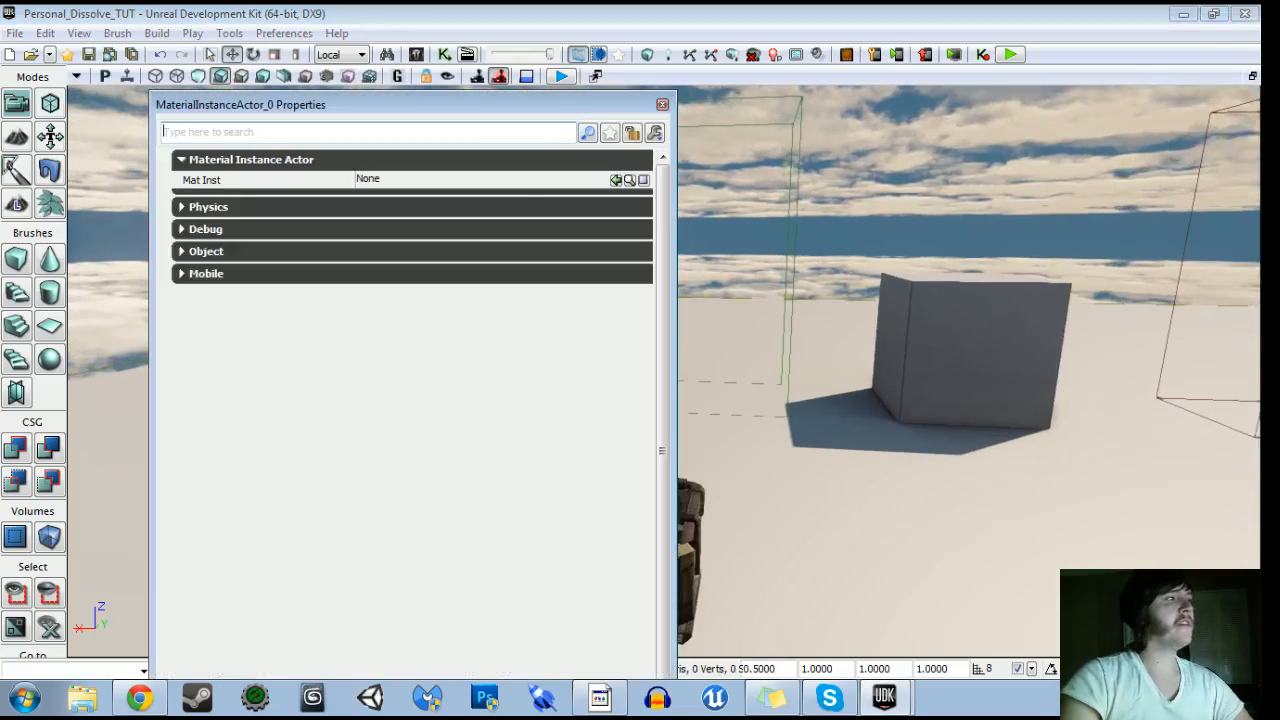
click(617, 180)
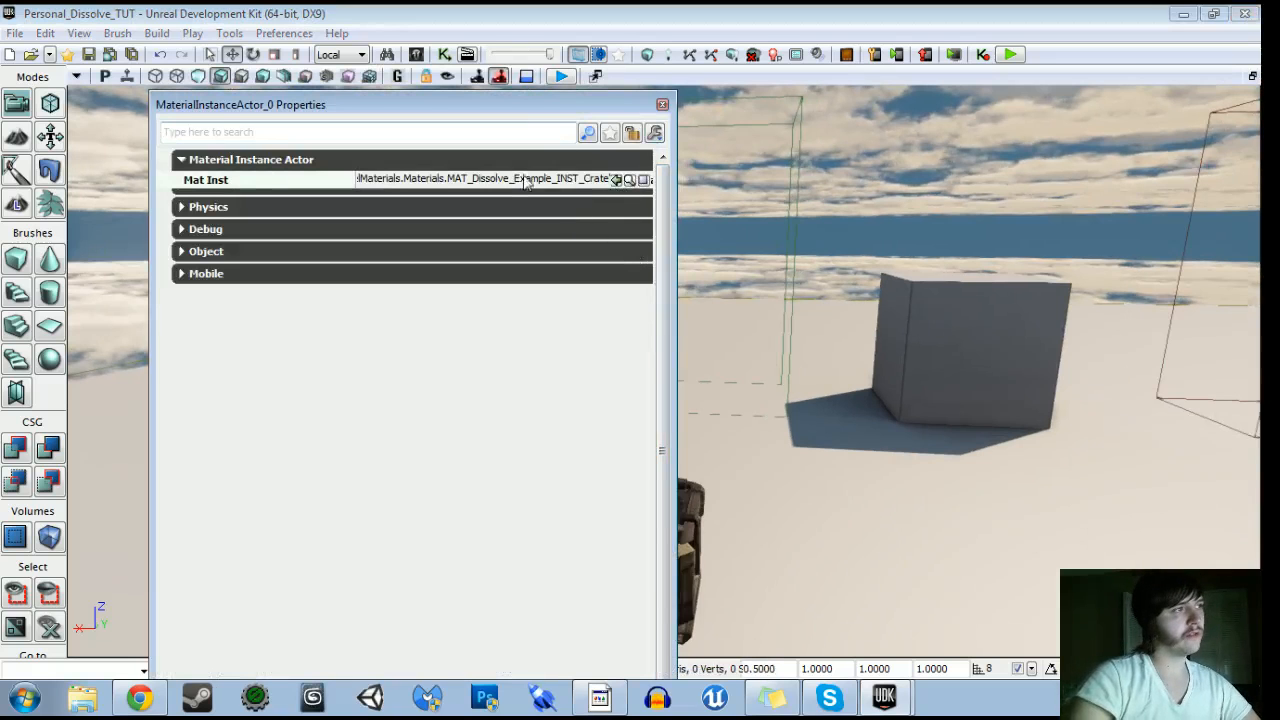
click(662, 105)
right_drag(662, 106, 740, 106)
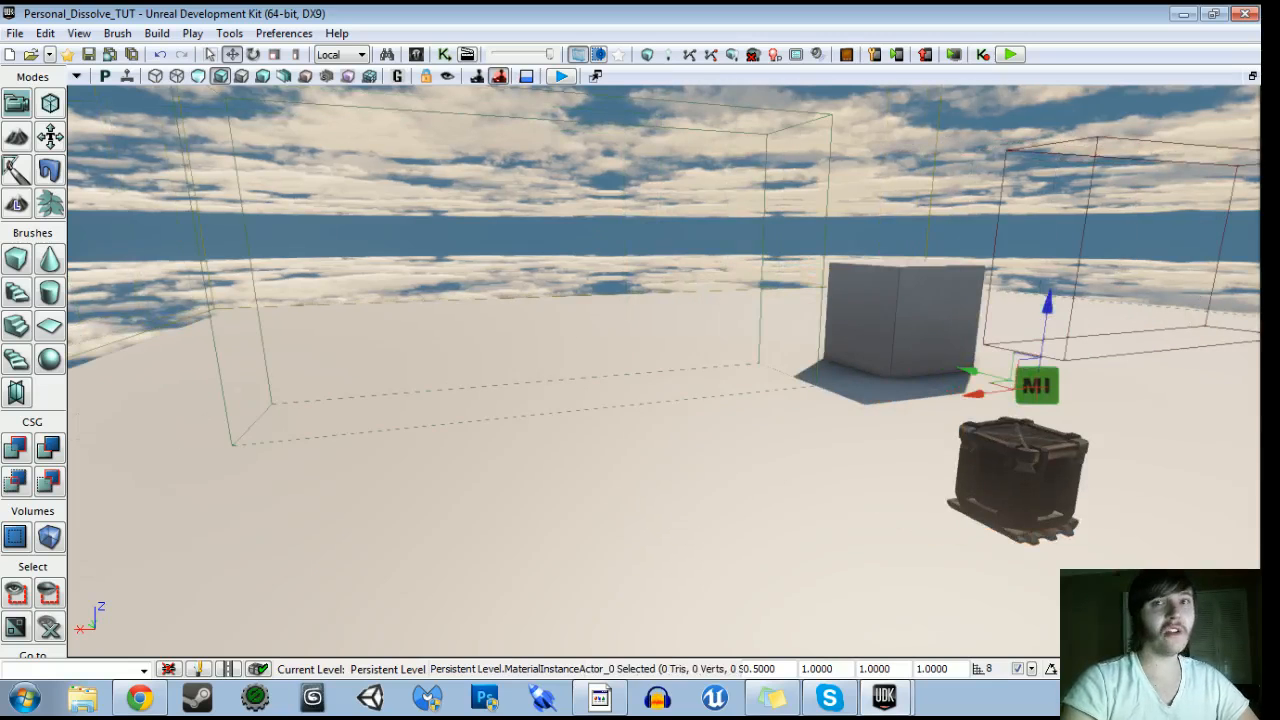
right_drag(640, 370, 520, 370)
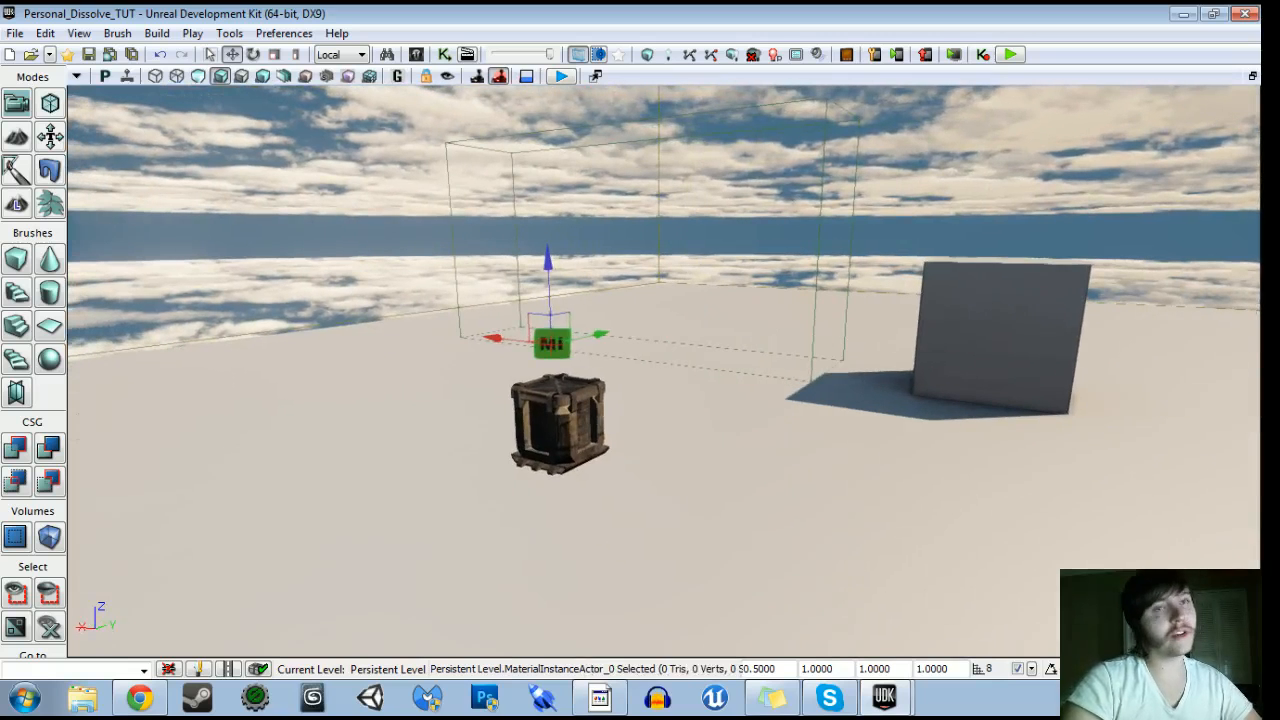
right_drag(418, 100, 320, 100)
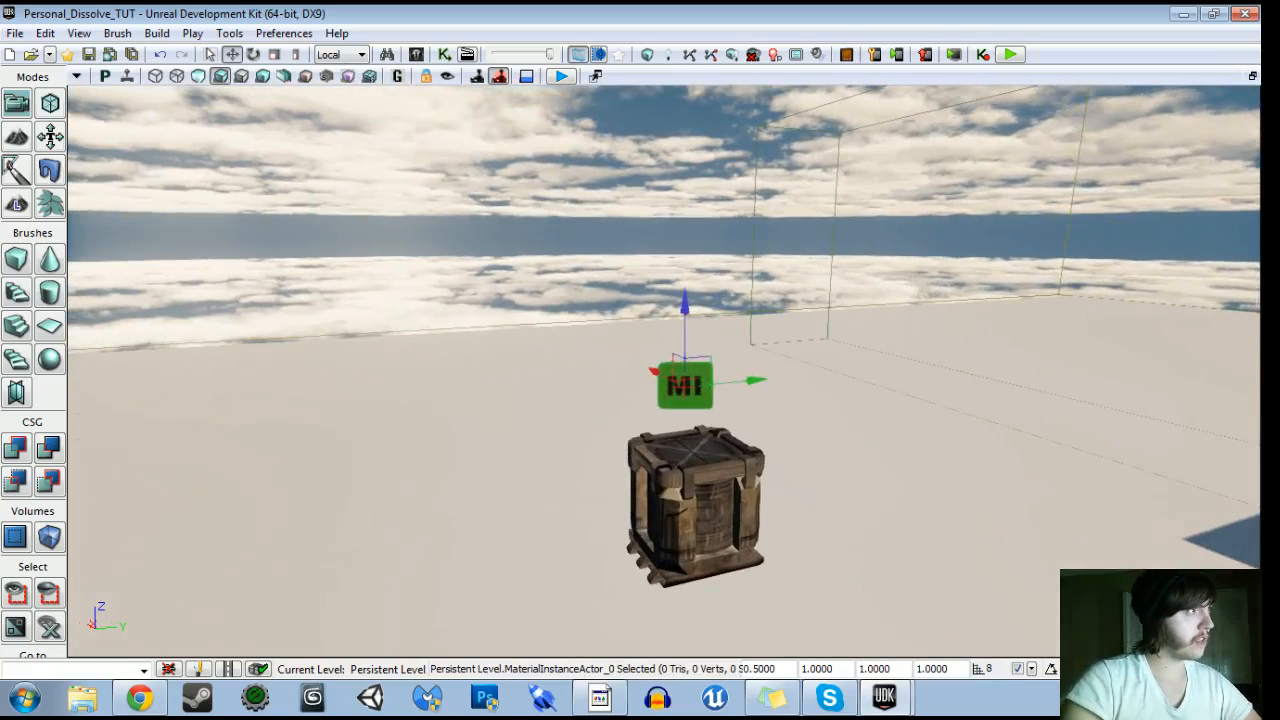
Open Kismet with the MaterialInstanceActor still selected and add a Matinee node to the main sequence
click(445, 54)
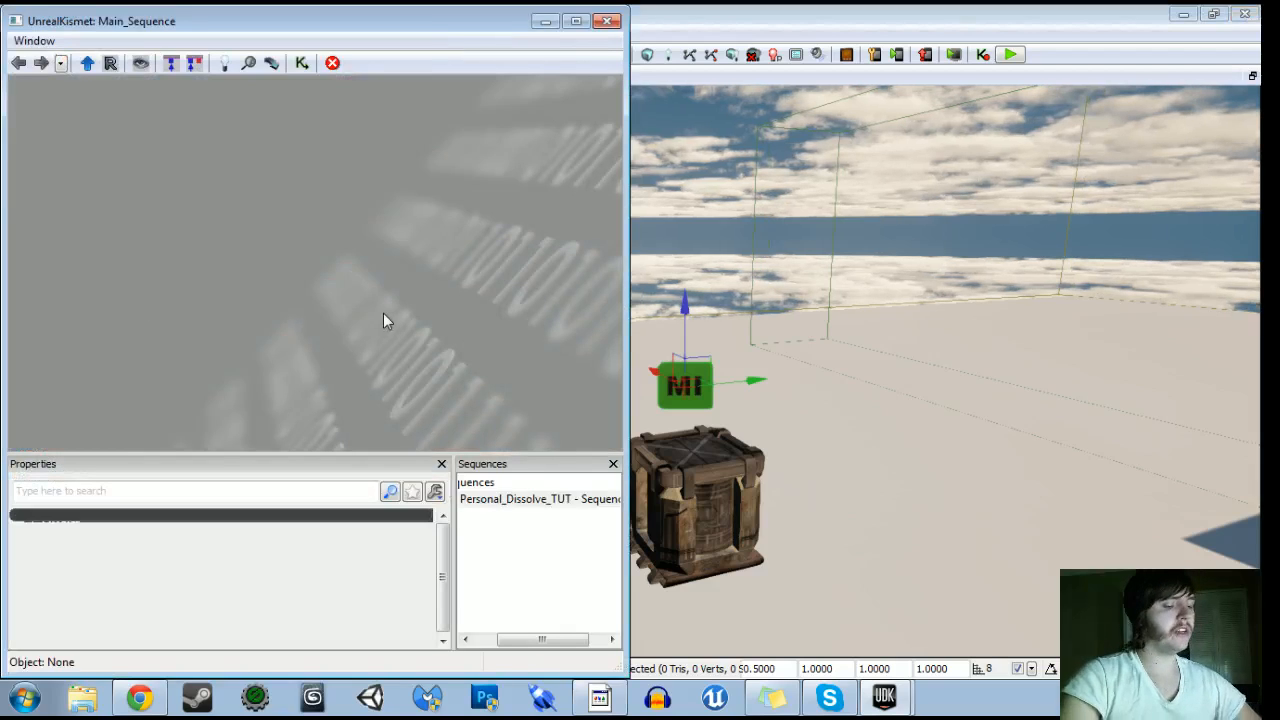
key(m)
click(336, 274)
scroll(400, 320, up, 2)
drag(434, 334, 364, 264)
scroll(394, 281, up, 3)
right_drag(800, 300, 760, 225)
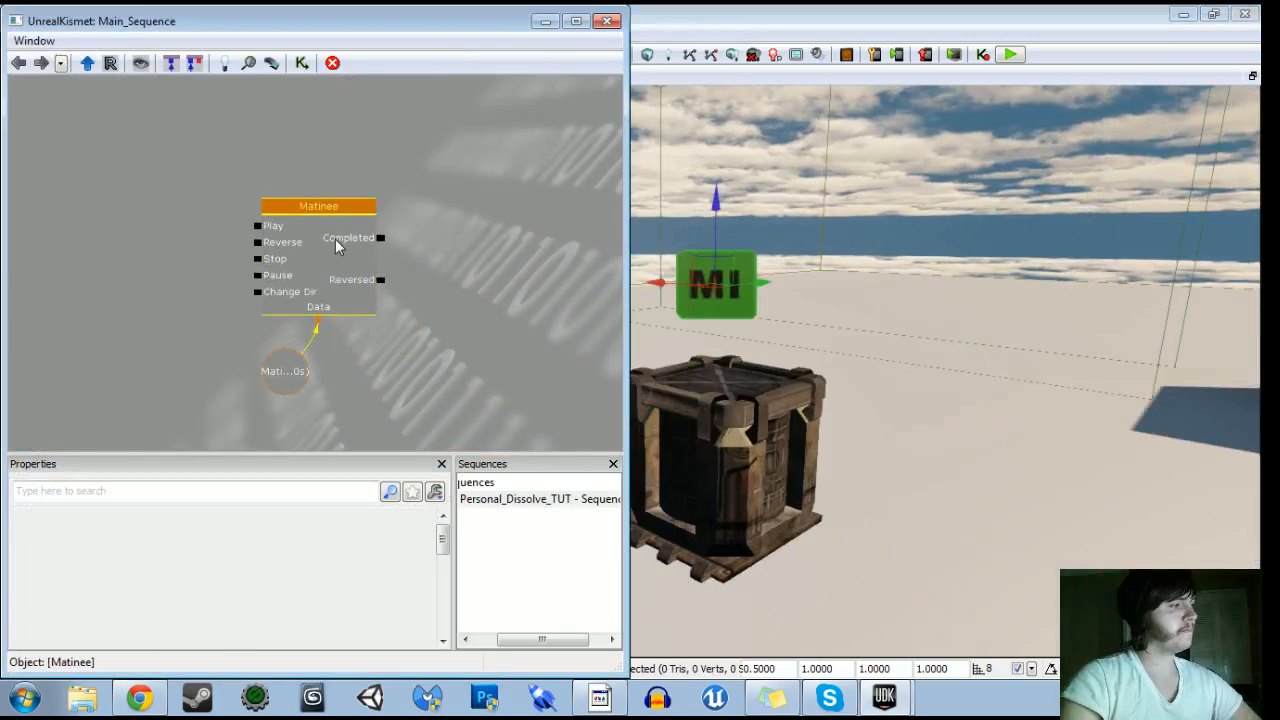
Open the Matinee for editing and add a new empty group named Crate_DissolveAnima
double_click(335, 239)
right_click(88, 368)
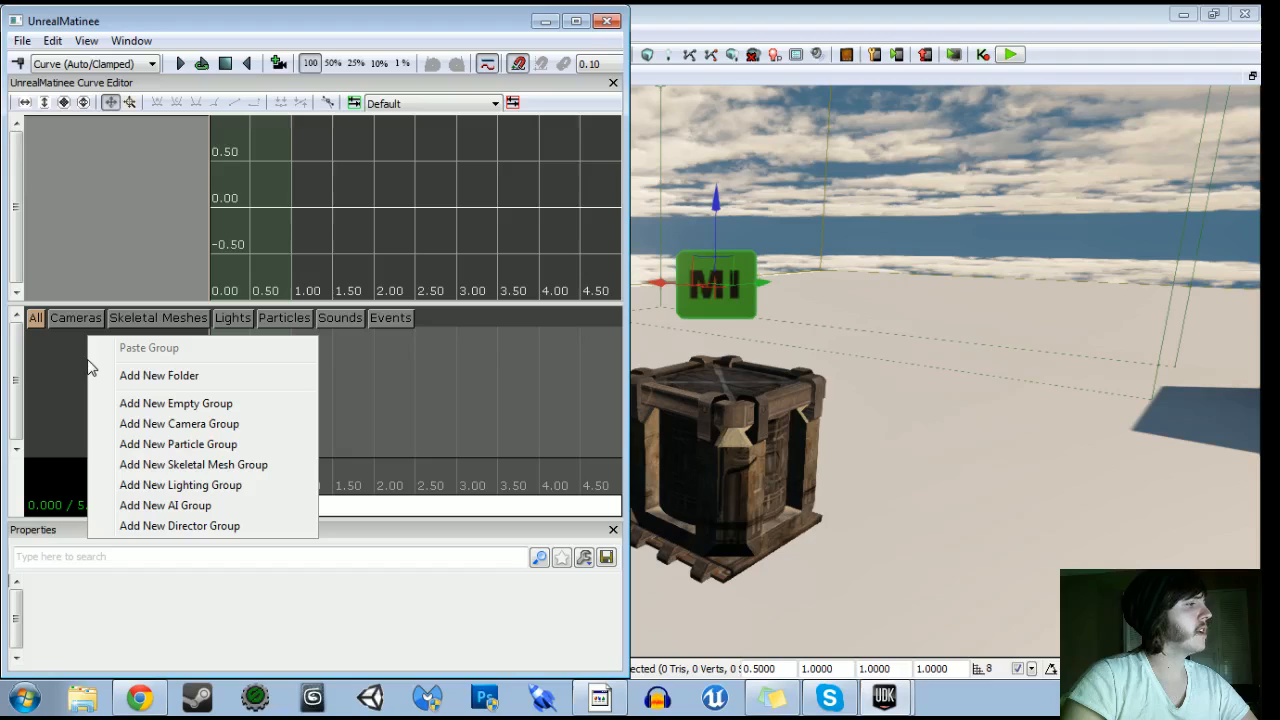
click(138, 405)
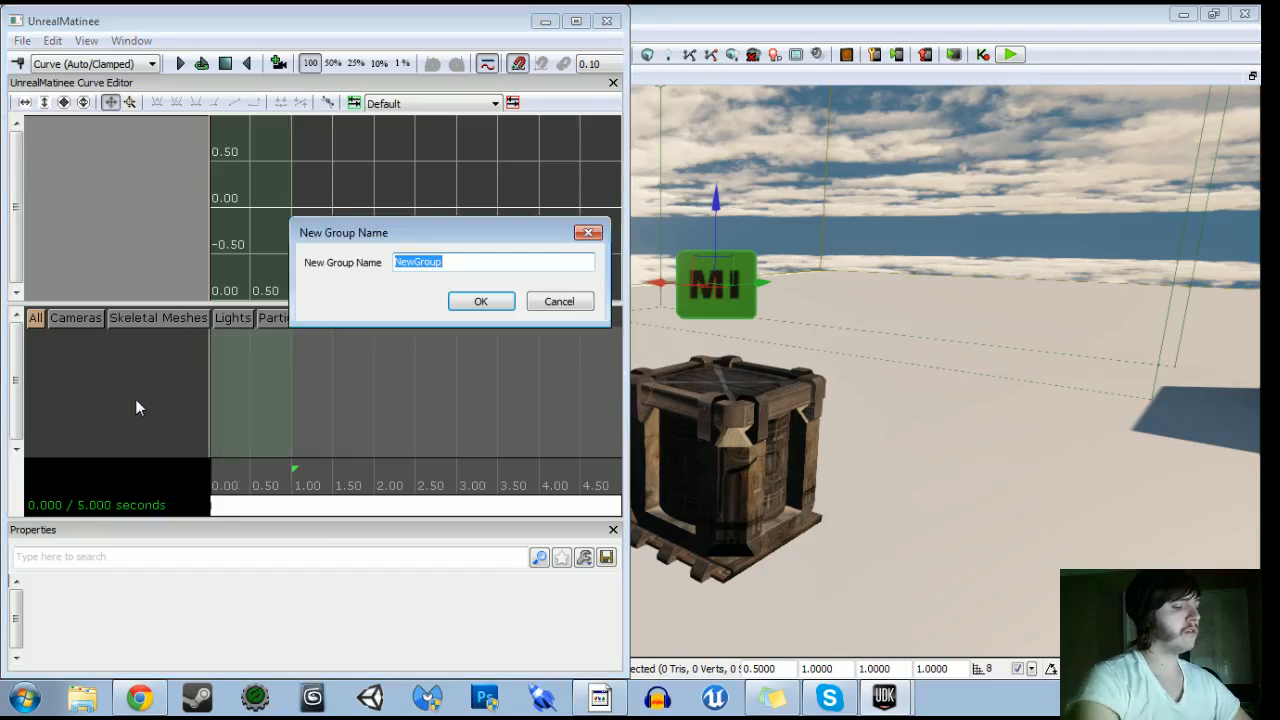
text(Crate_DissolveAnima)
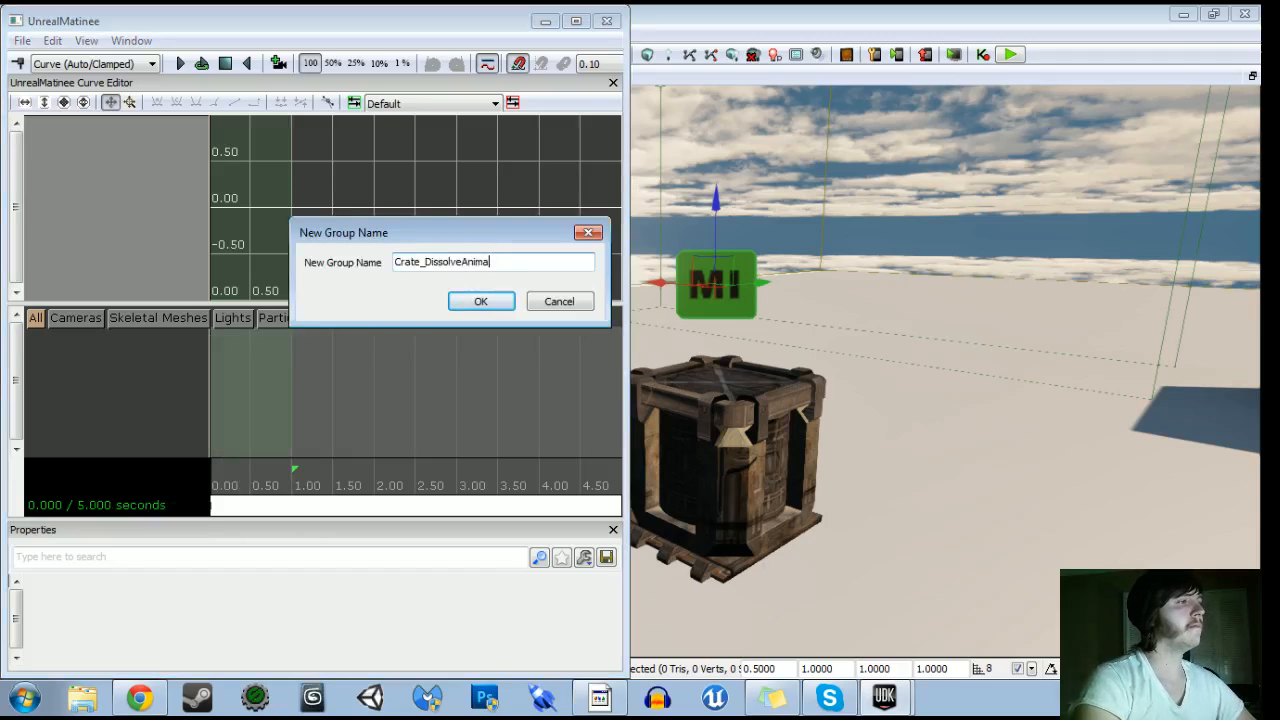
key(Return)
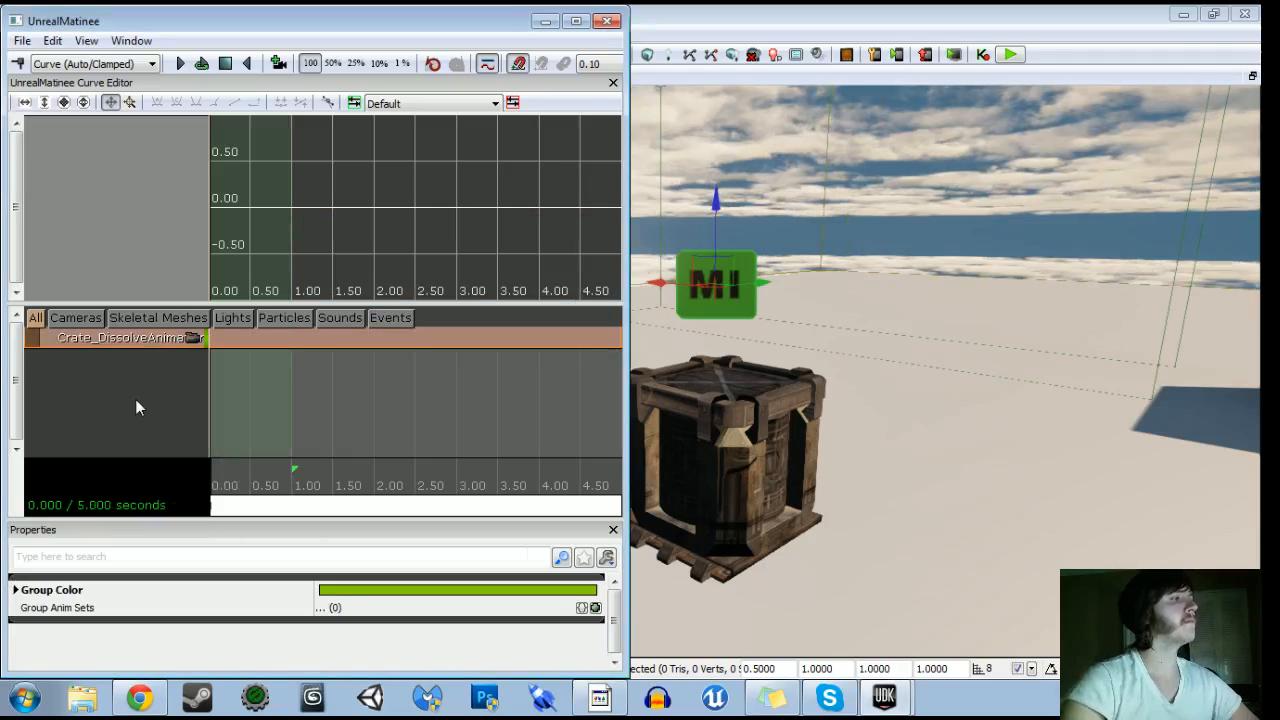
Add a Float Material Param track to the crate dissolve group and set its Param Name to Opacity
right_click(117, 342)
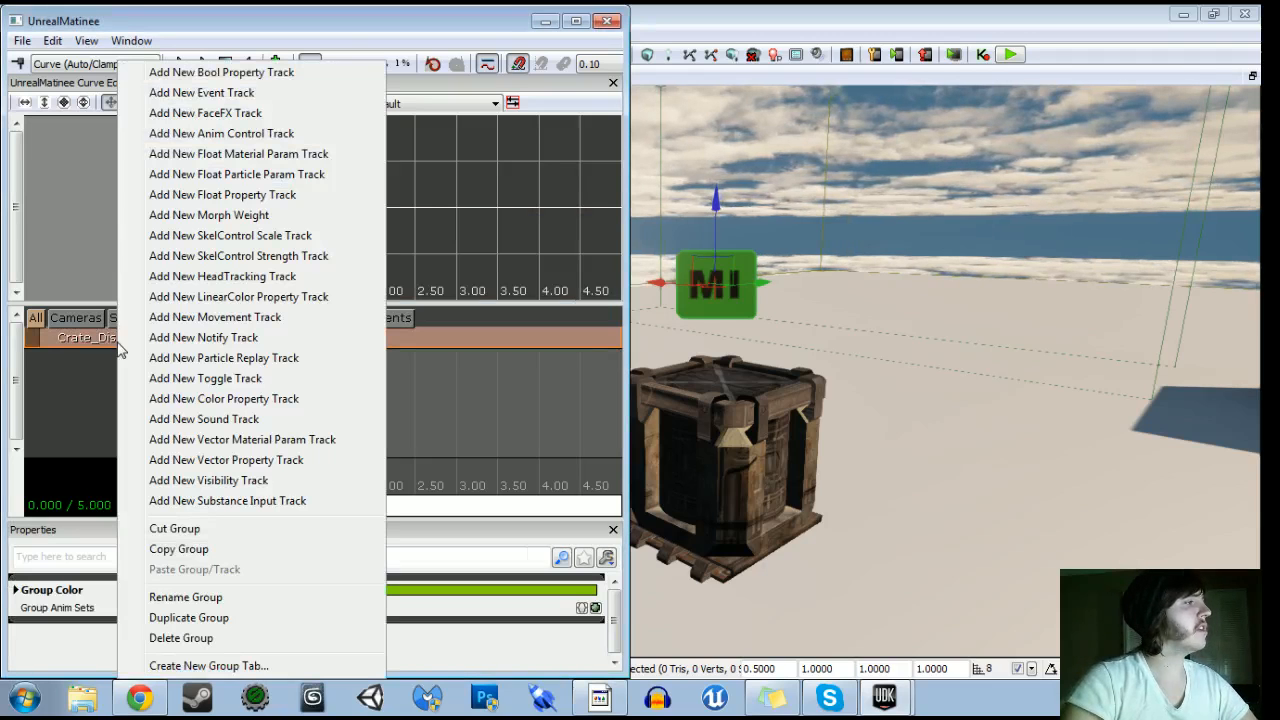
click(216, 156)
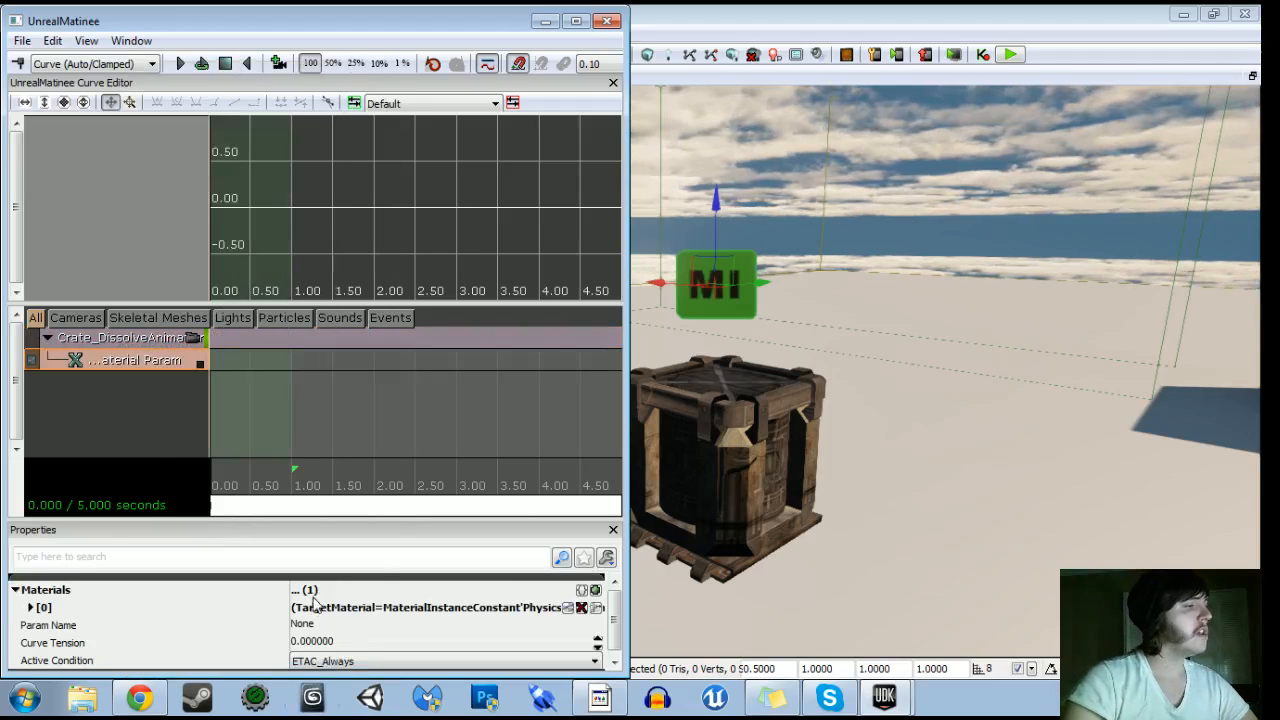
click(576, 21)
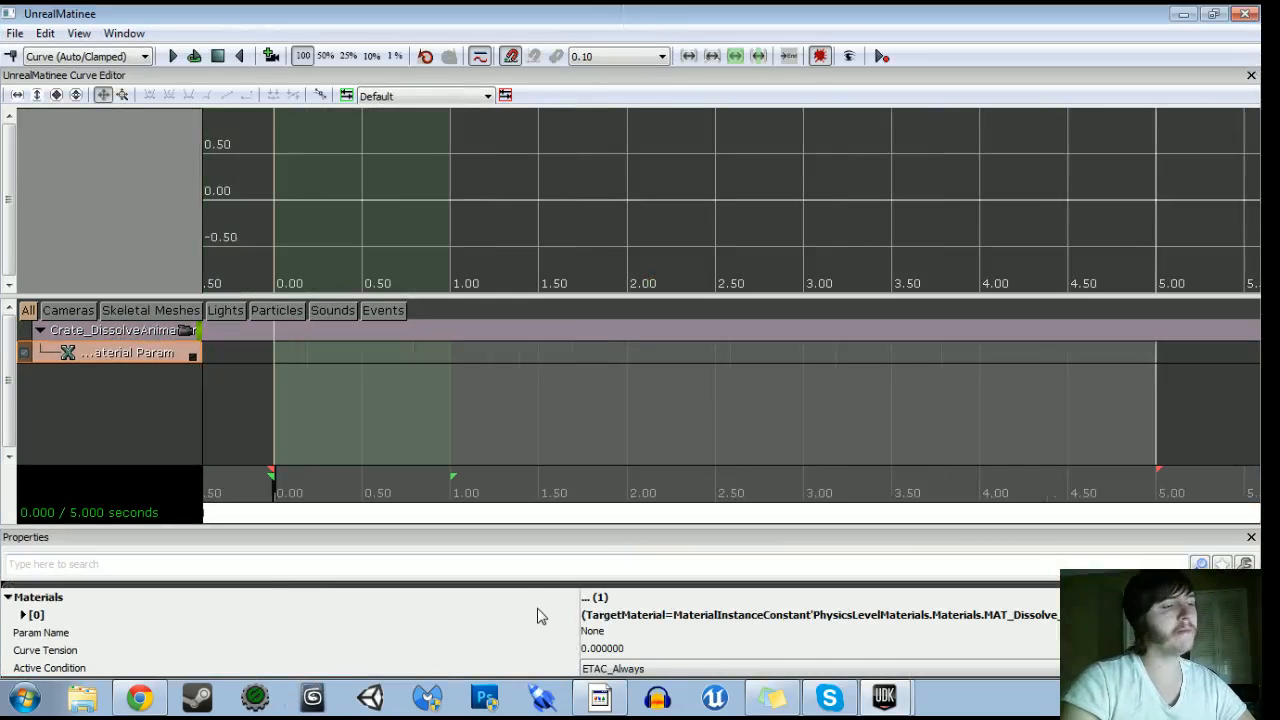
click(600, 632)
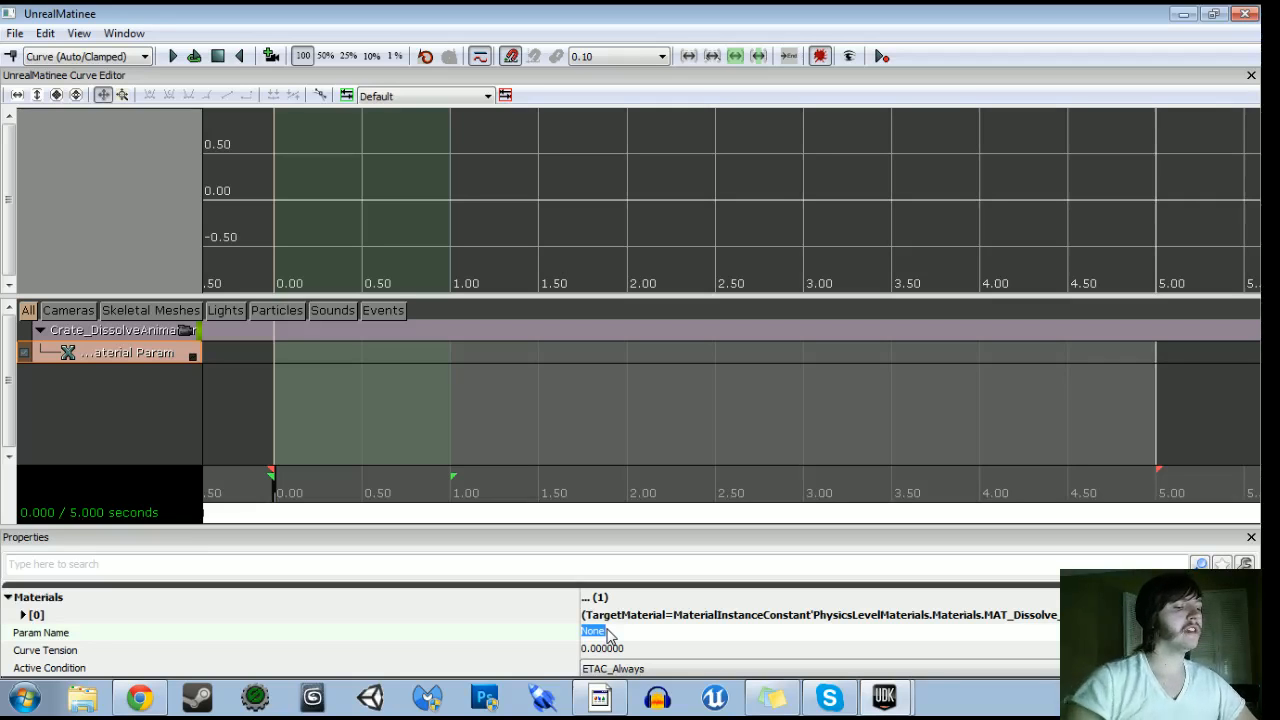
text(Opacity)
key(Return)
drag(610, 14, 1, 120)
Shorten the Matinee sequence to 1 second and add a key at 0.00 seconds on the material param track with value 1
drag(640, 322, 600, 320)
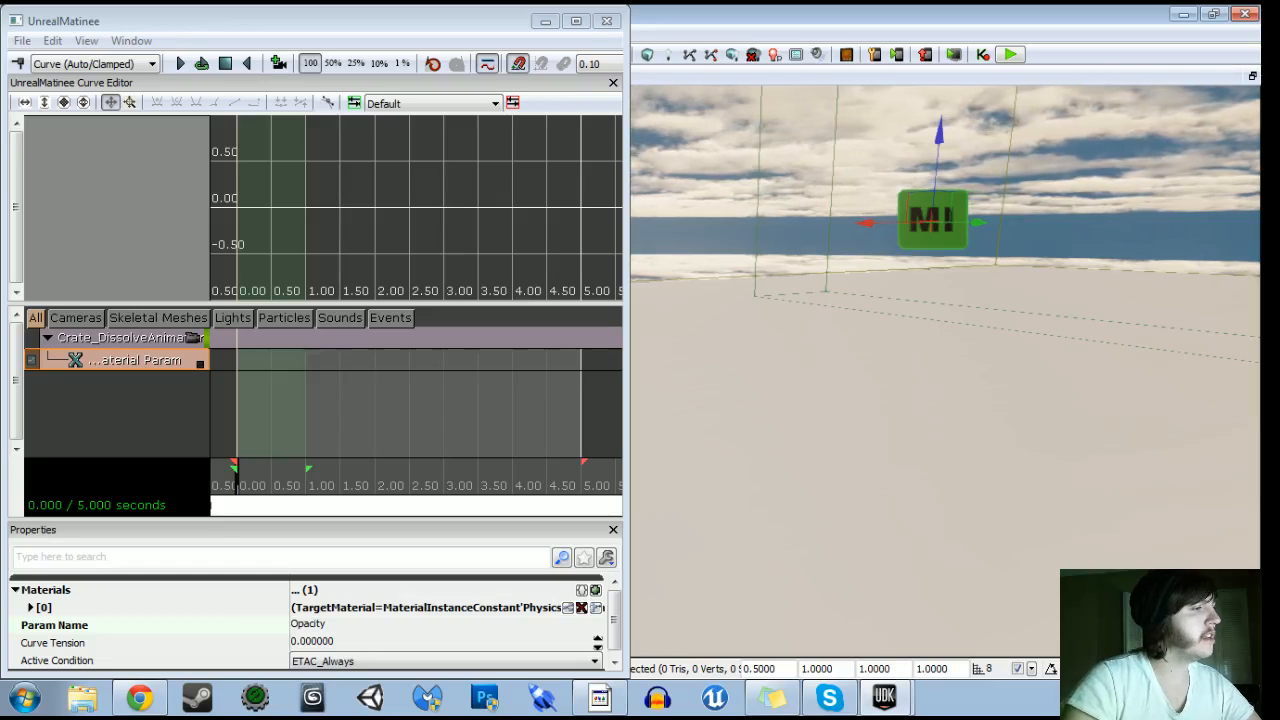
drag(583, 463, 307, 463)
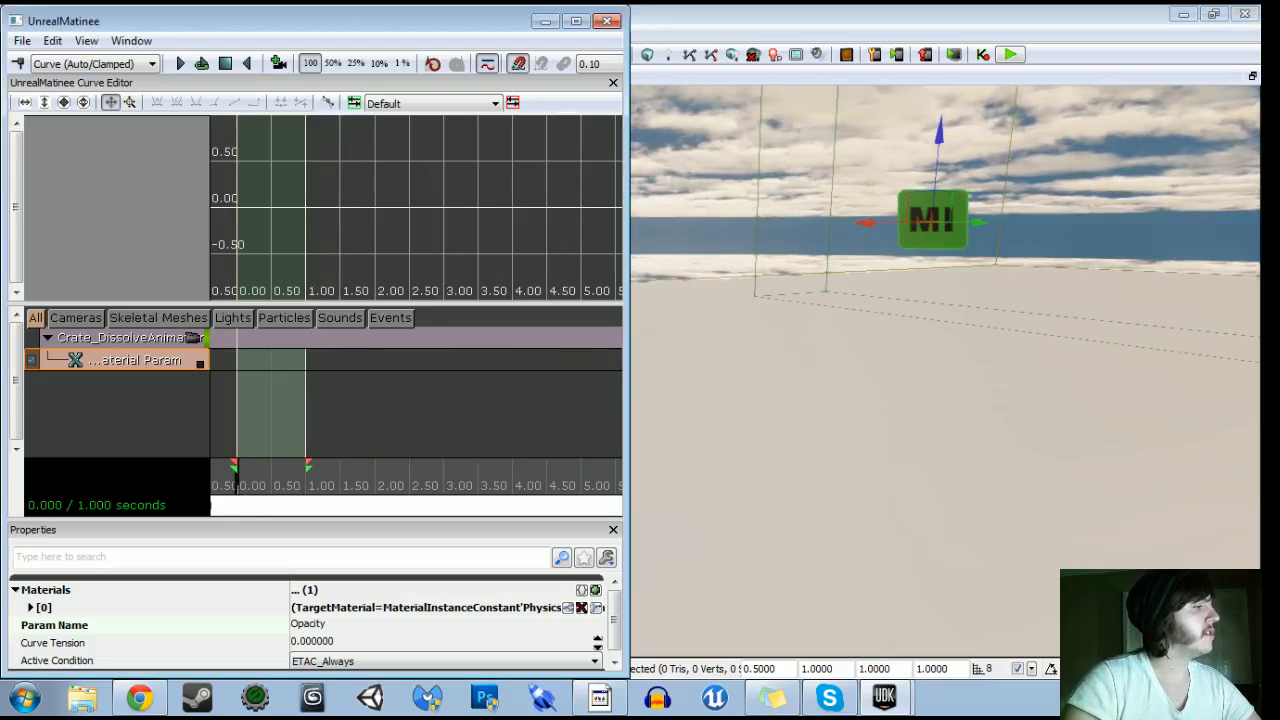
key(Return)
right_click(240, 364)
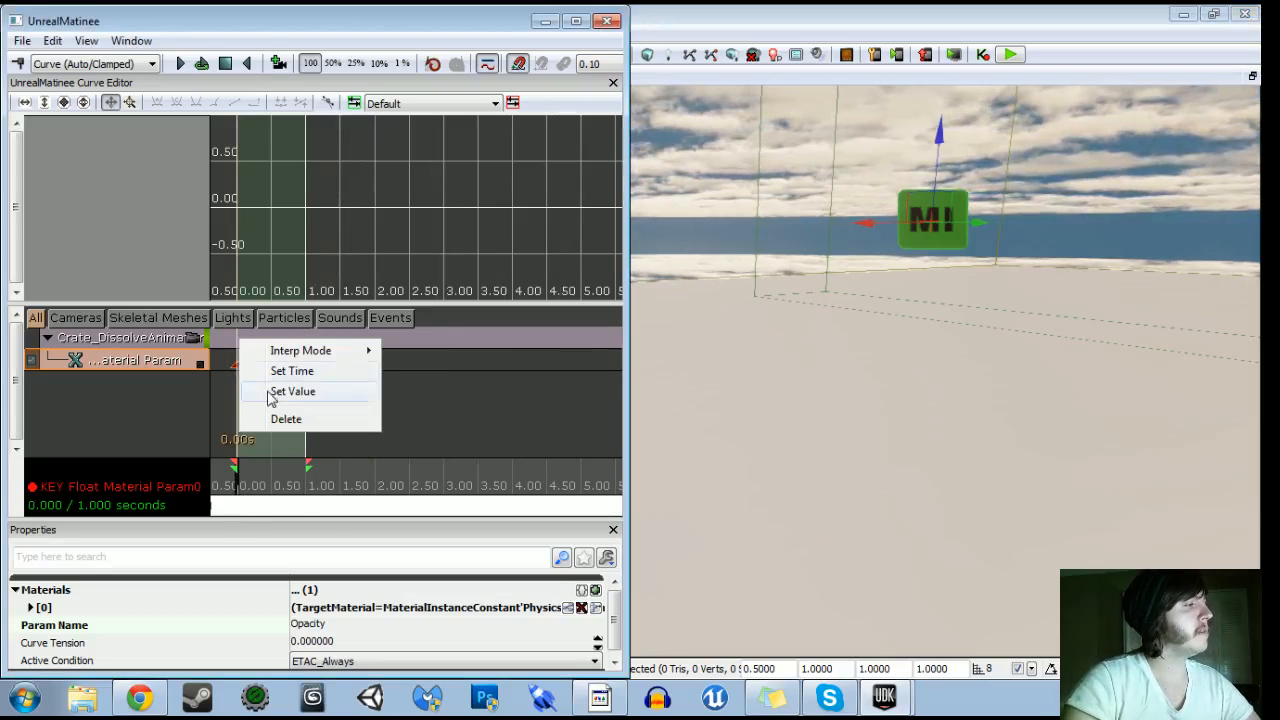
click(270, 392)
text(1)
key(Return)
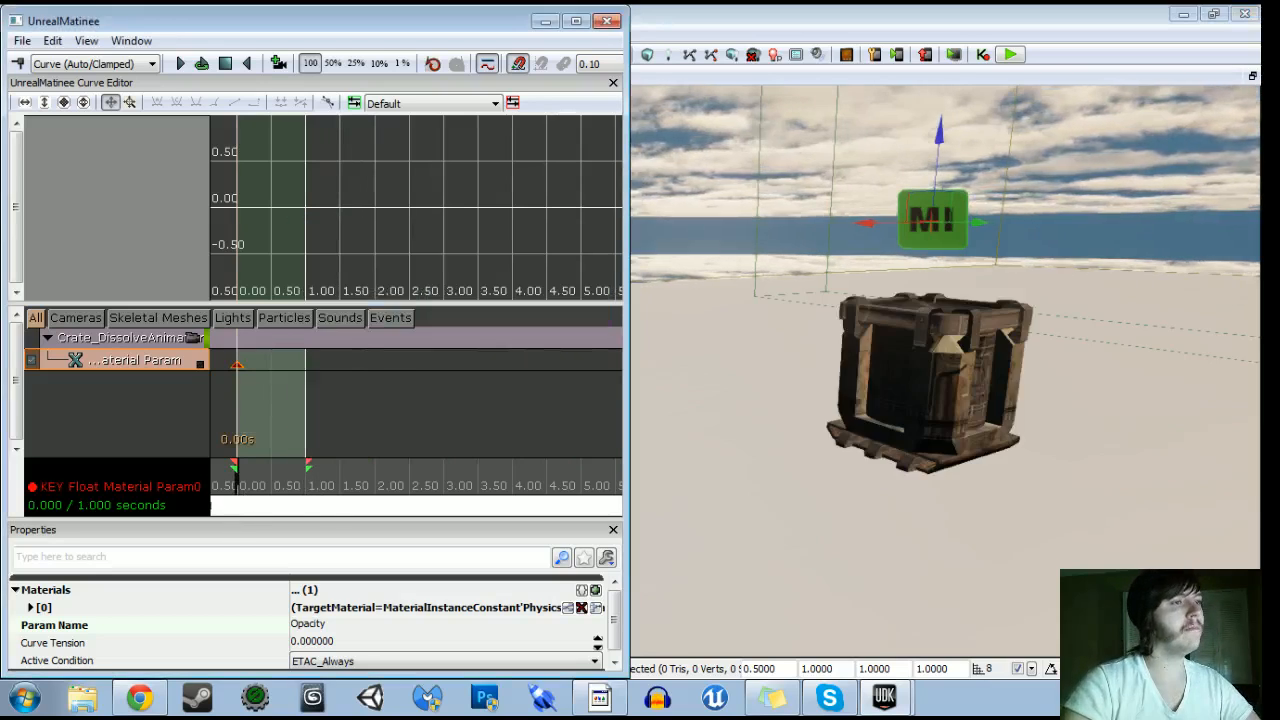
Add a second key at 1.00 seconds on the crate group's material param track and return the playhead to the sequence start
drag(241, 480, 400, 486)
key(Return)
drag(302, 485, 220, 486)
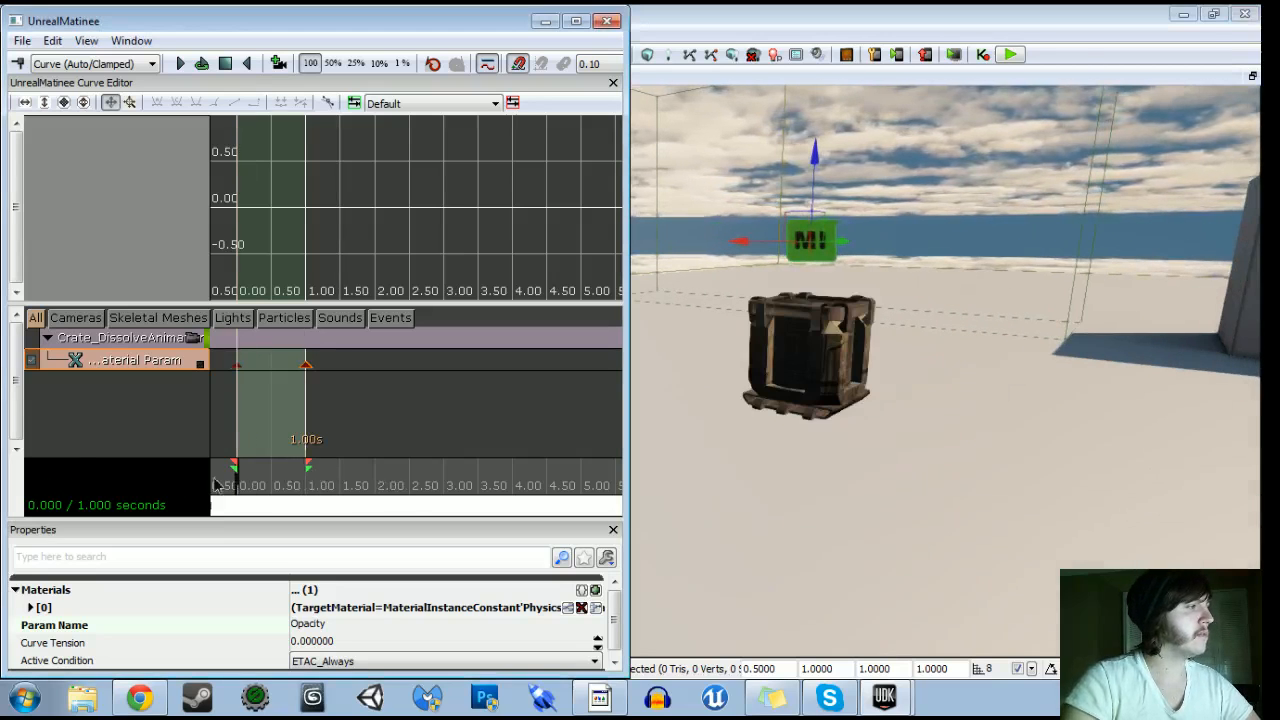
Preview the crate dissolve once and in a loop, ending with the playhead back at 0.00 seconds
click(181, 64)
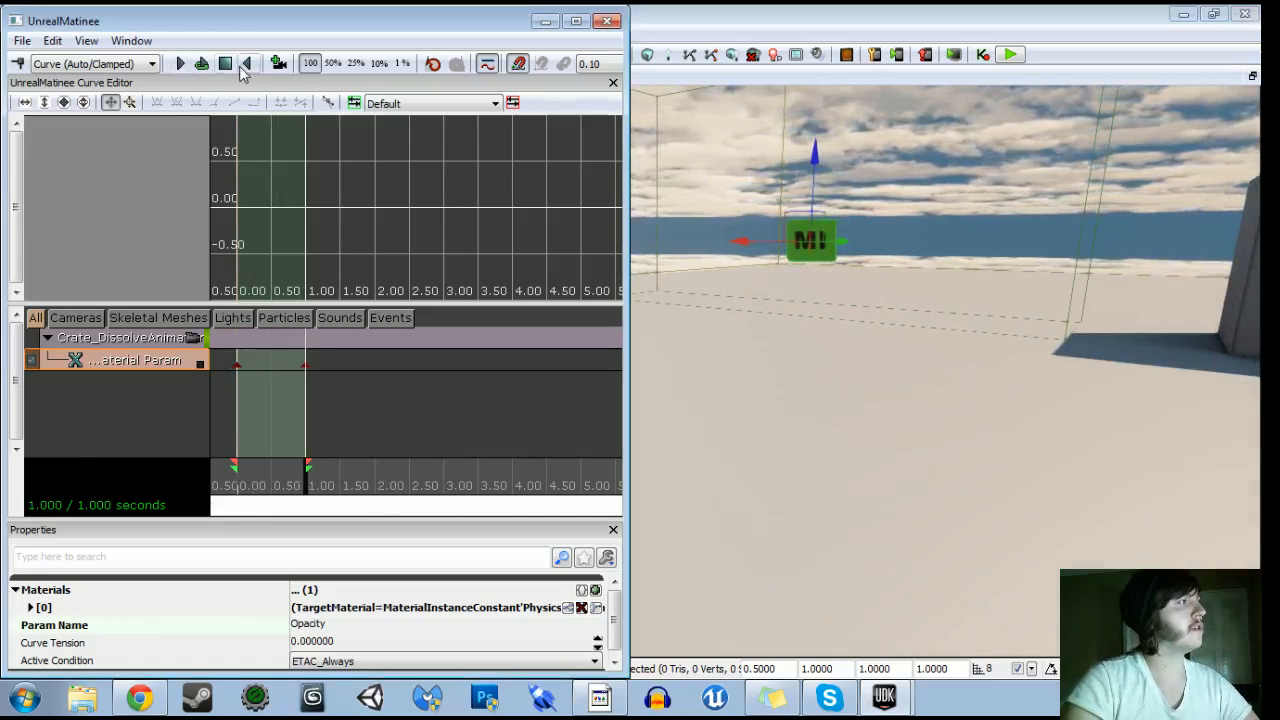
click(202, 66)
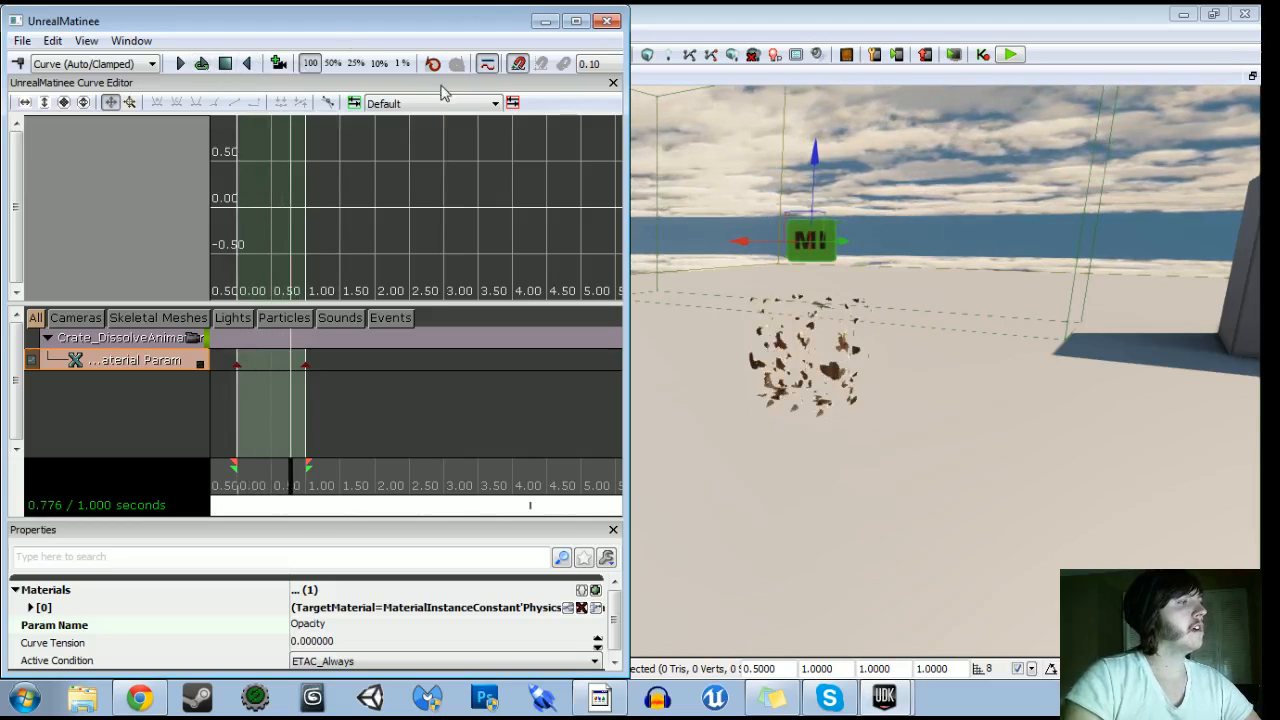
click(213, 484)
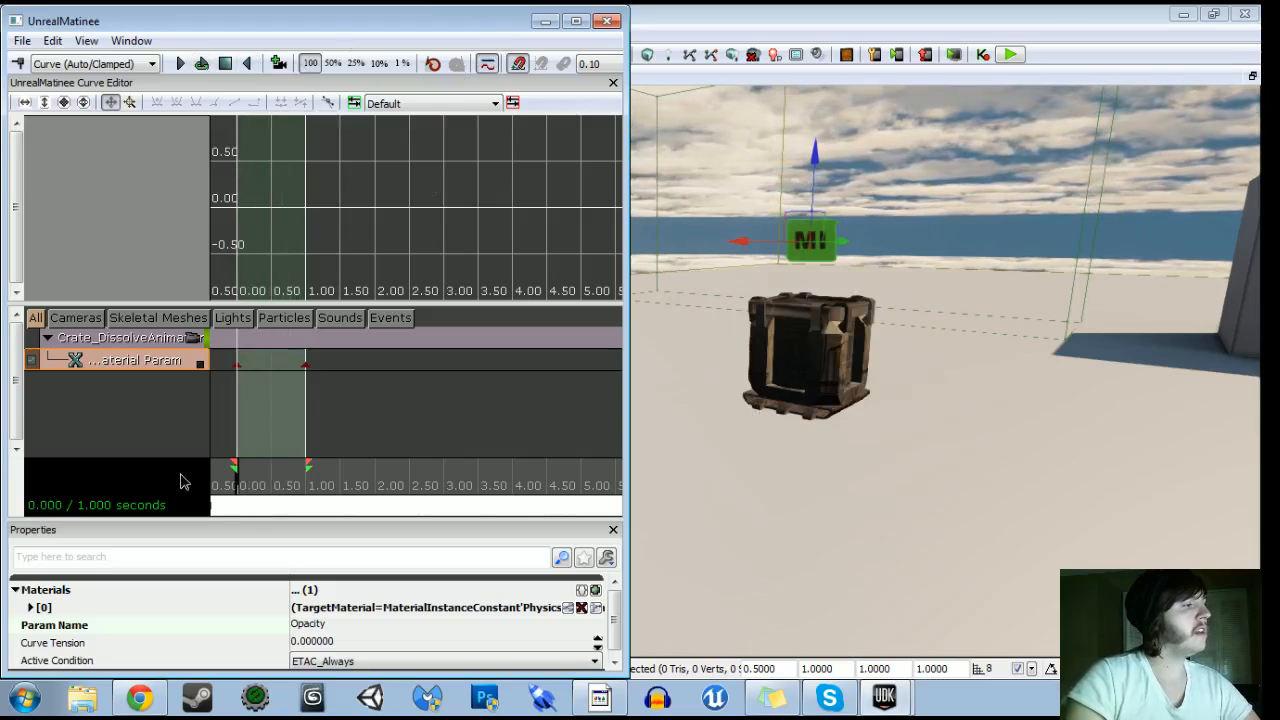
Clear the crate search in the Content Browser, include Sound Cues in the object types and search for respawn
click(545, 20)
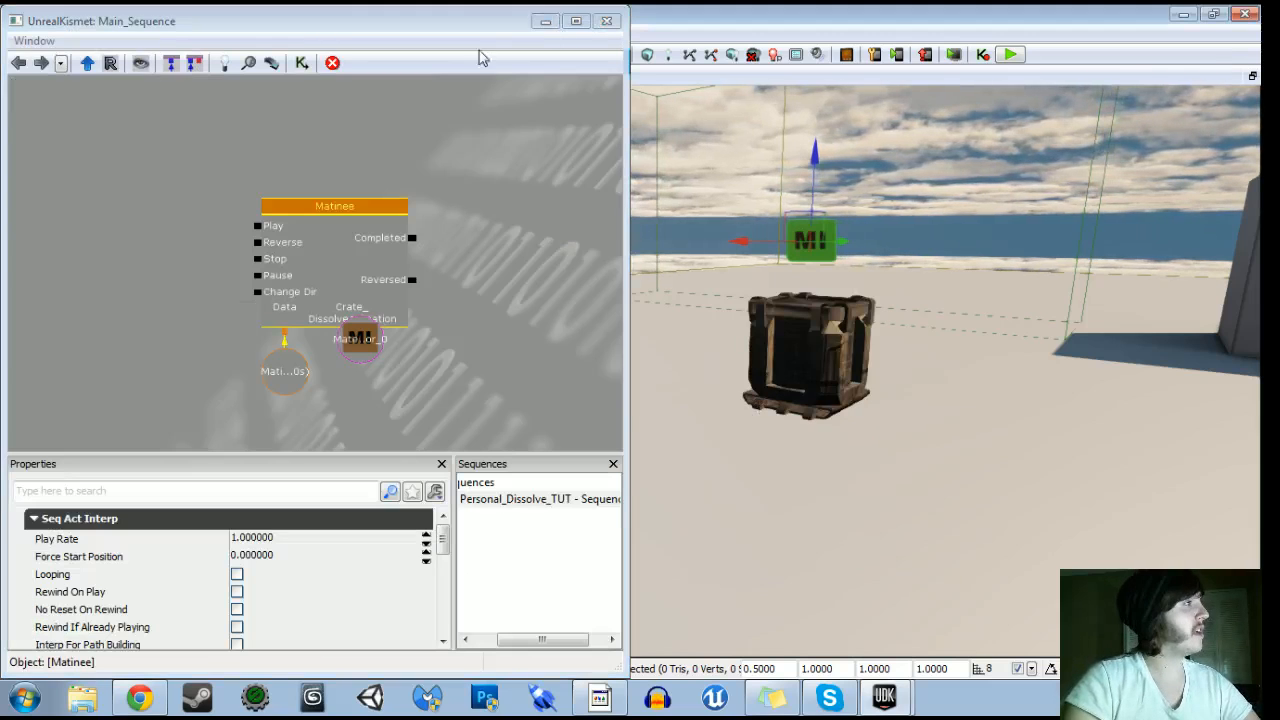
click(549, 22)
click(423, 48)
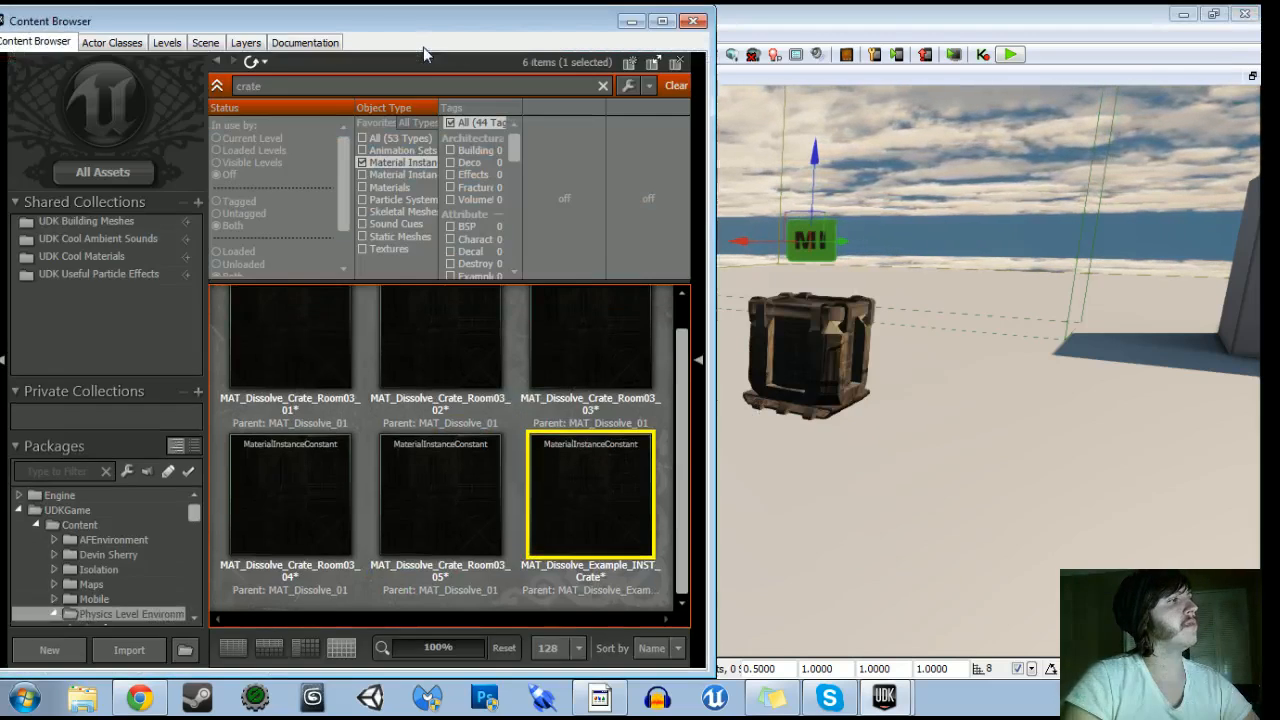
drag(265, 86, 197, 95)
key(BackSpace)
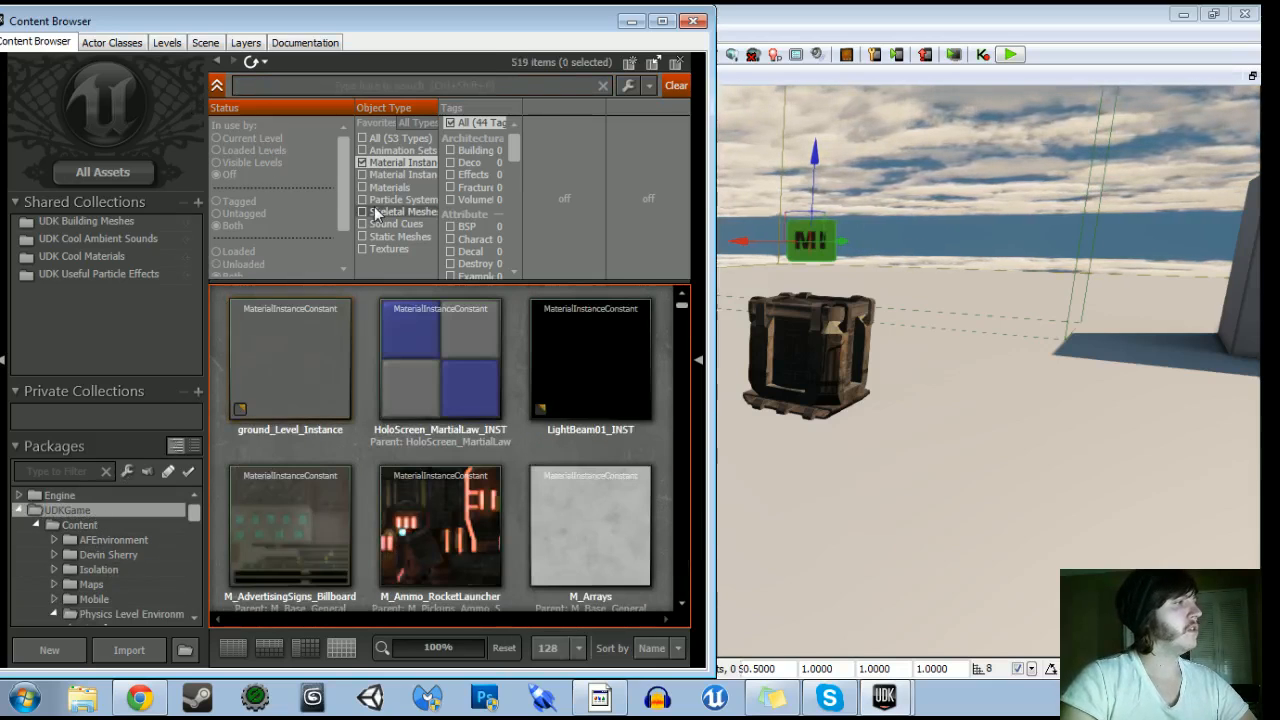
click(362, 224)
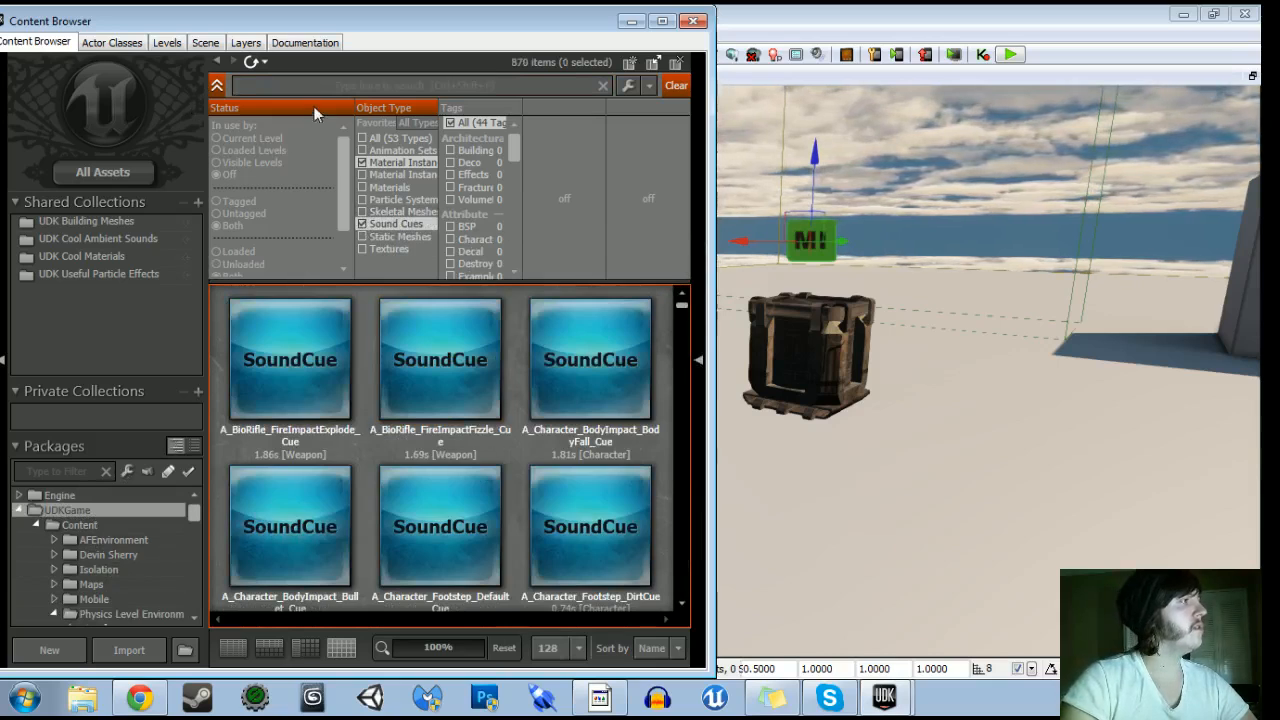
text(resw)
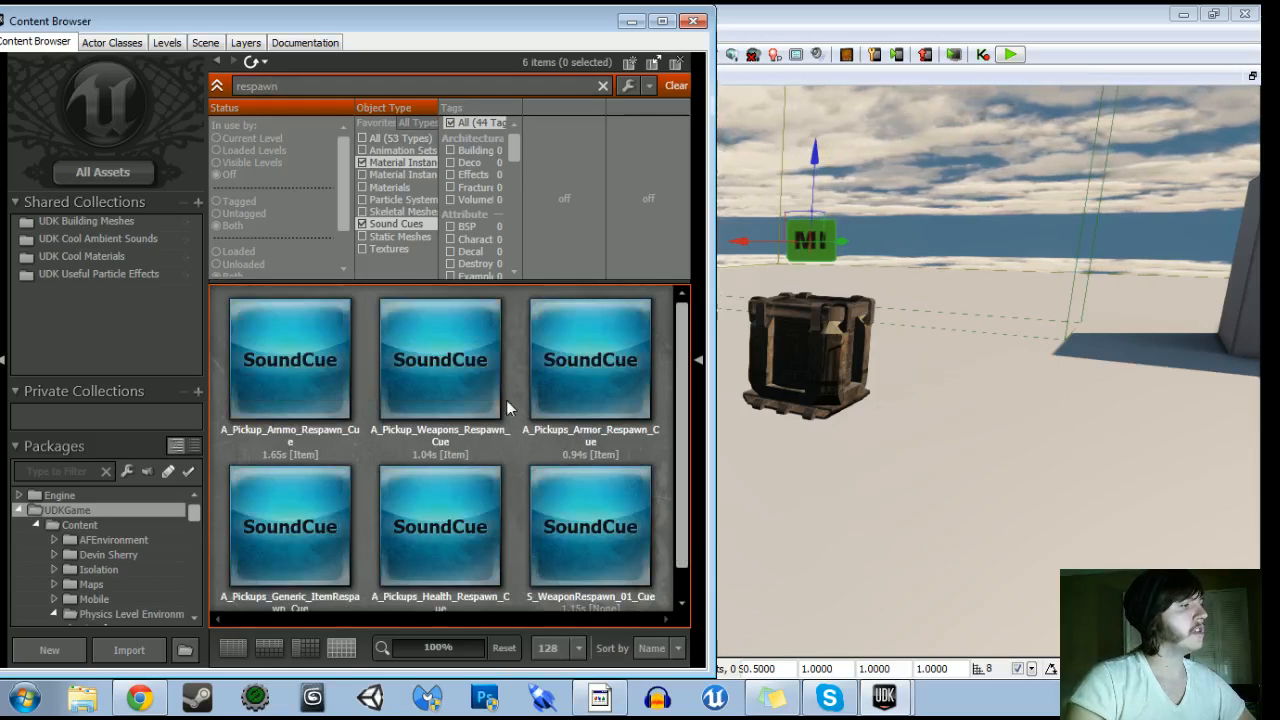
Select the S_WeaponRespawn_01_Cue sound cue, adjust the system volume and close the Content Browser
scroll(507, 408, down, 1)
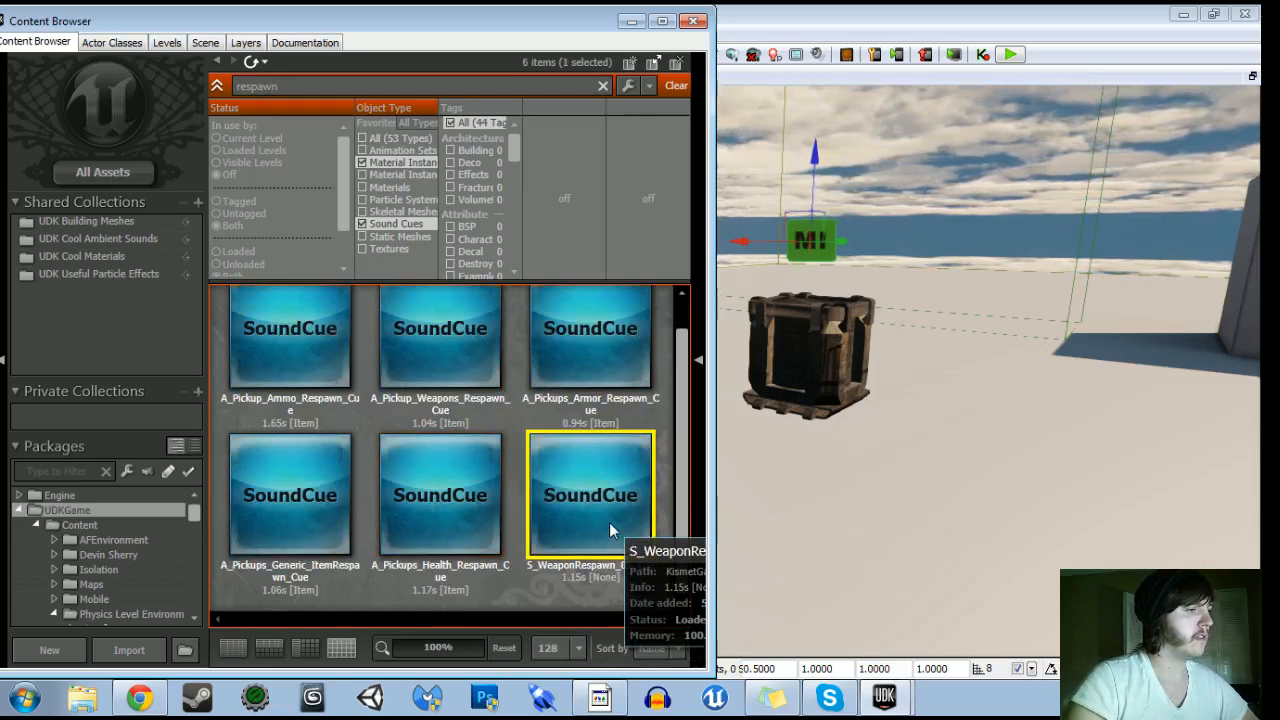
click(1166, 697)
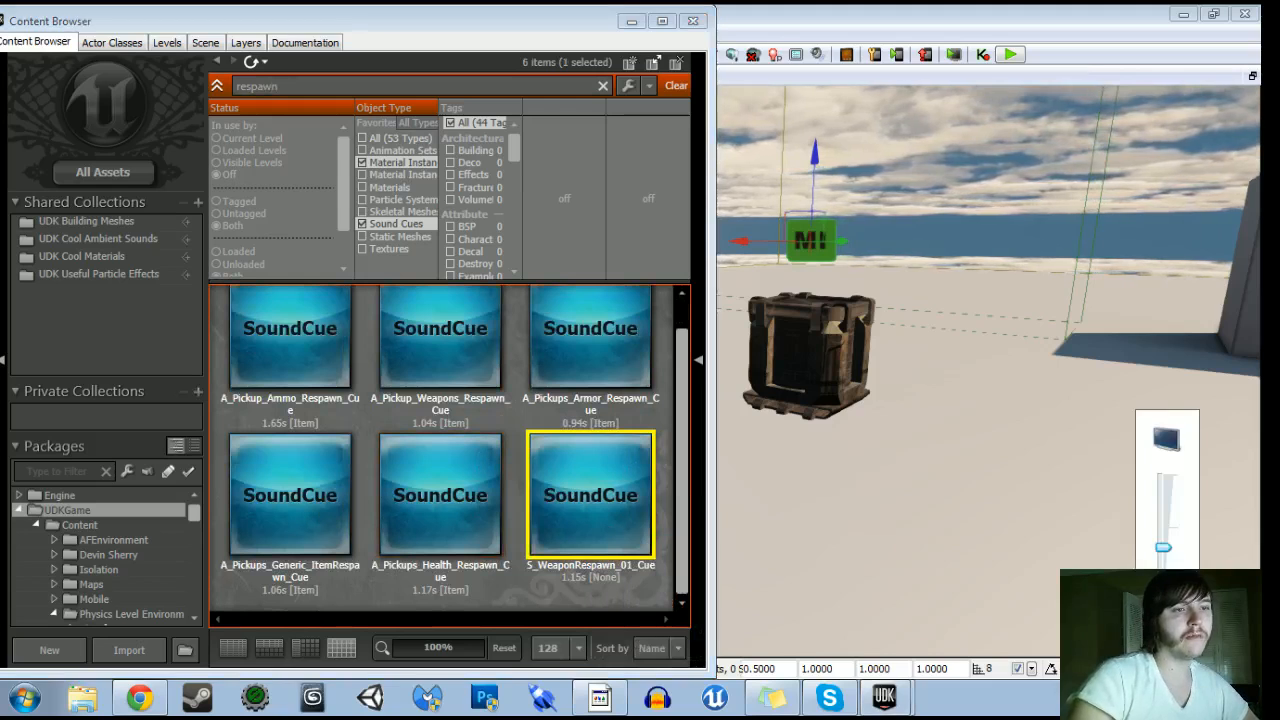
click(1172, 502)
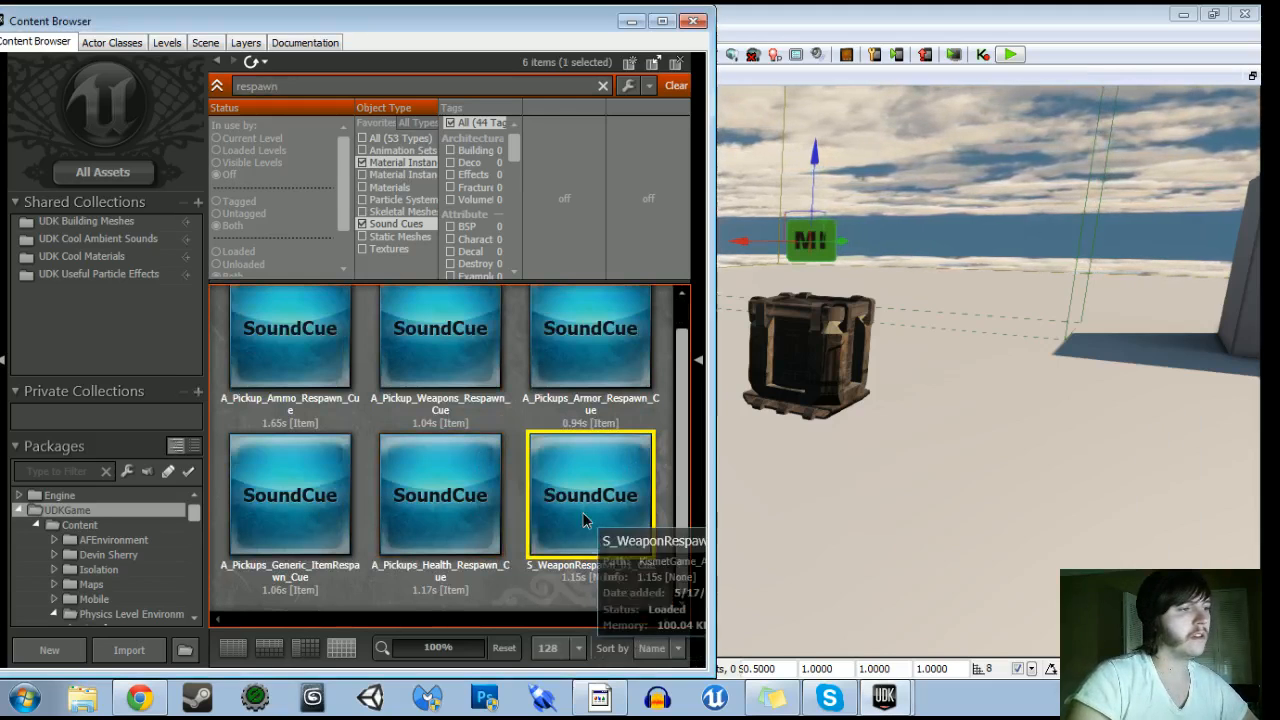
click(688, 24)
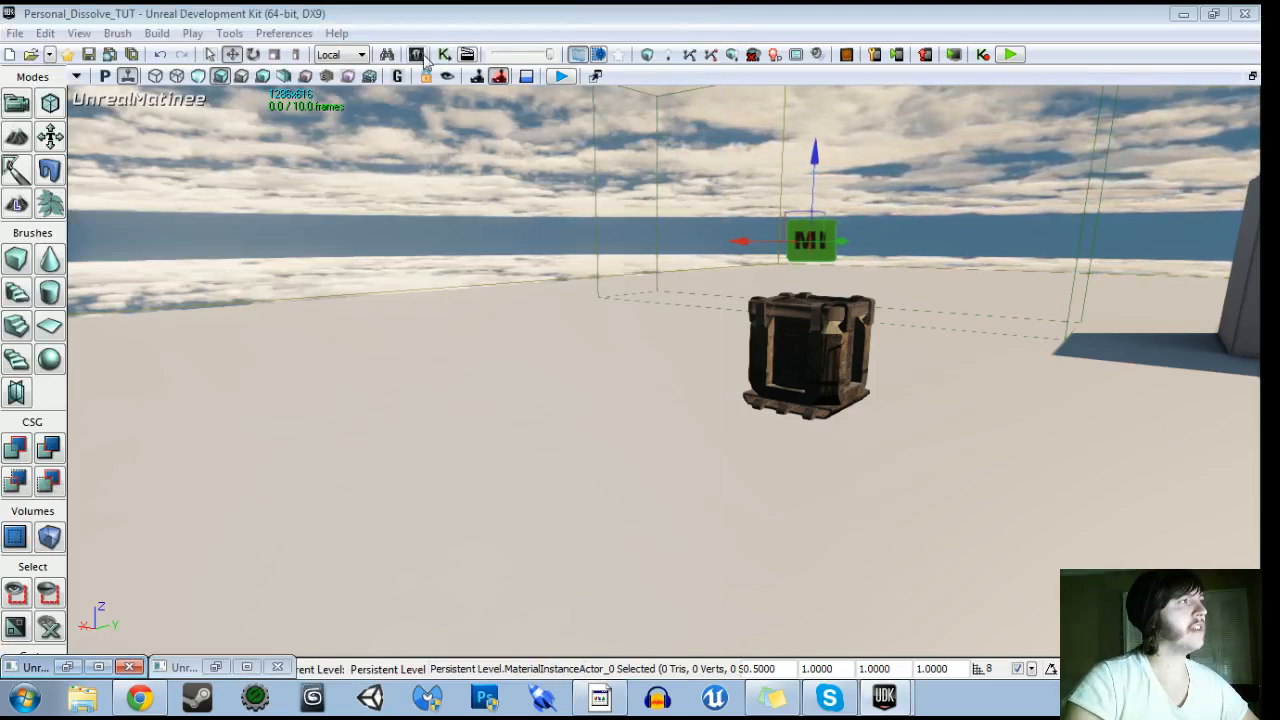
Add a Sound track to the crate dissolve group in Matinee, key S_WeaponRespawn_01_Cue at 0.00 seconds and preview it in a loop
click(445, 58)
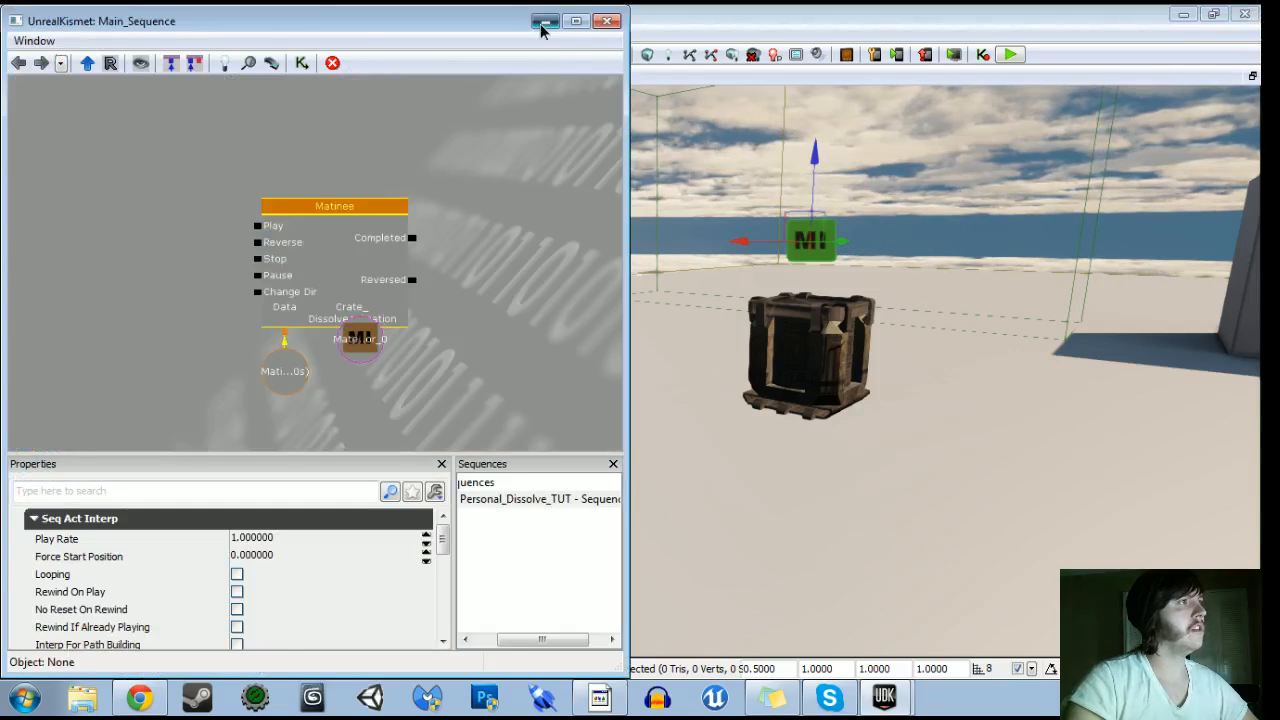
click(545, 21)
click(68, 667)
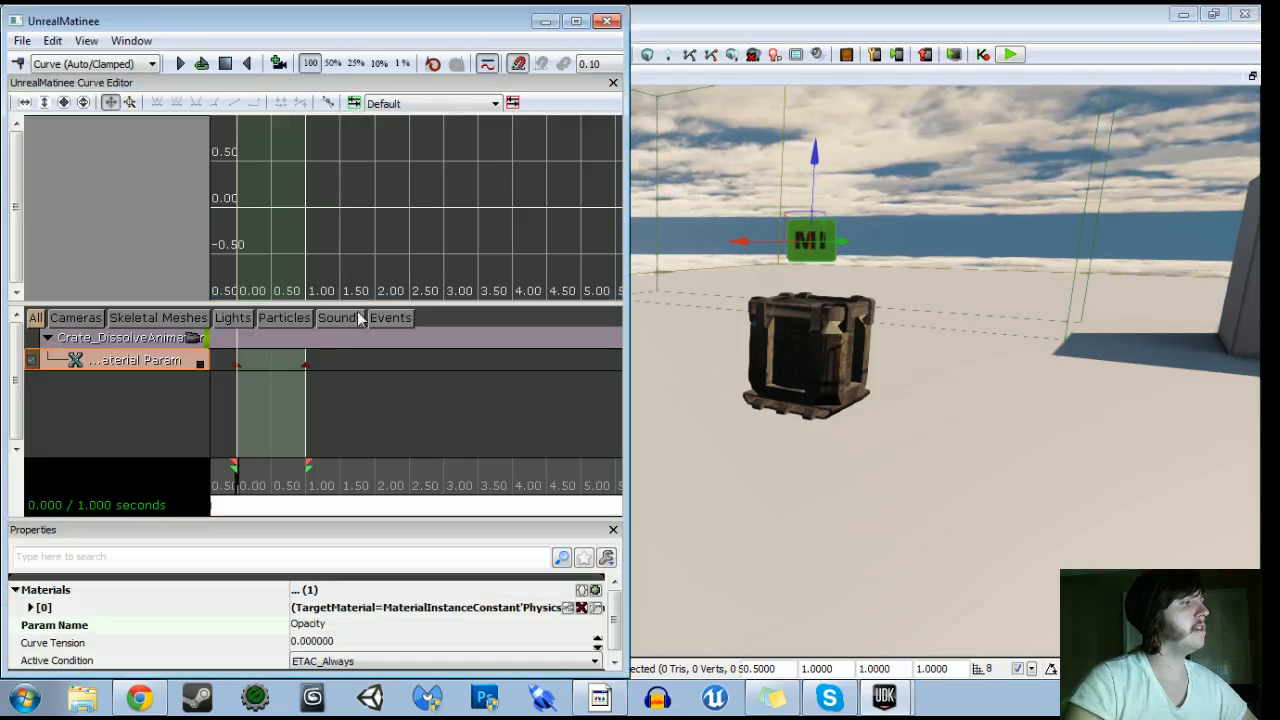
right_click(138, 346)
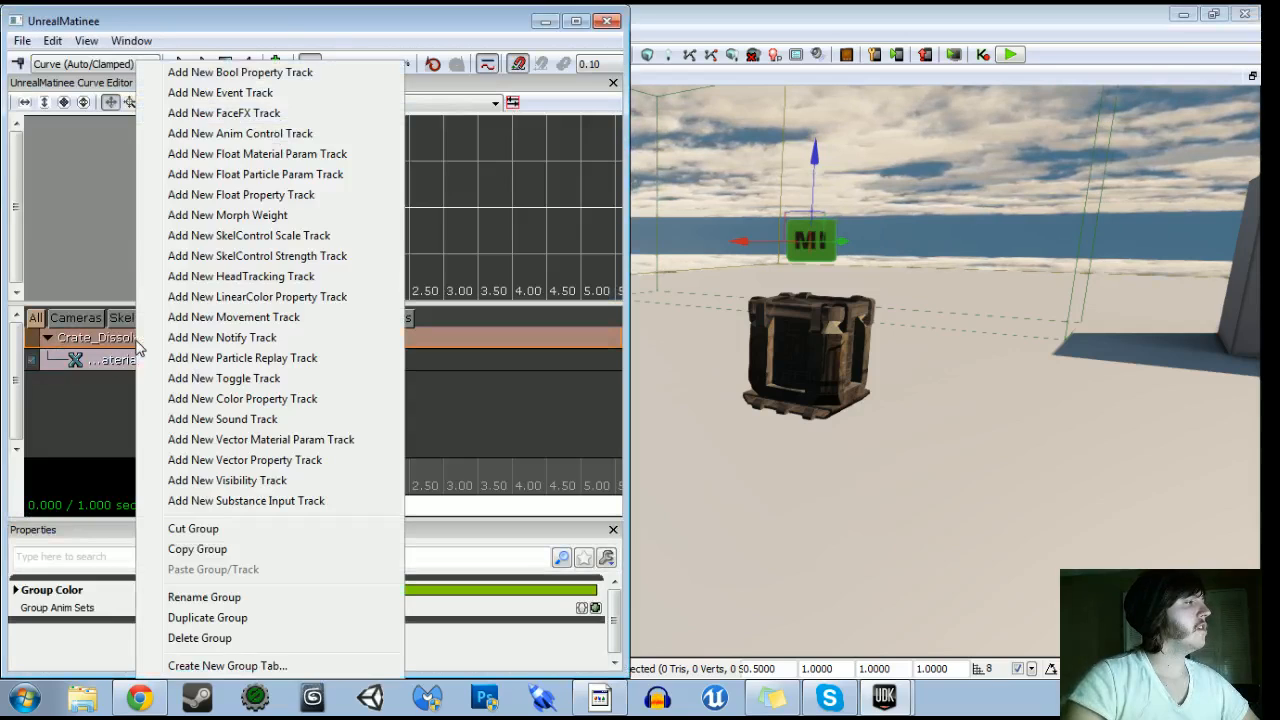
click(229, 420)
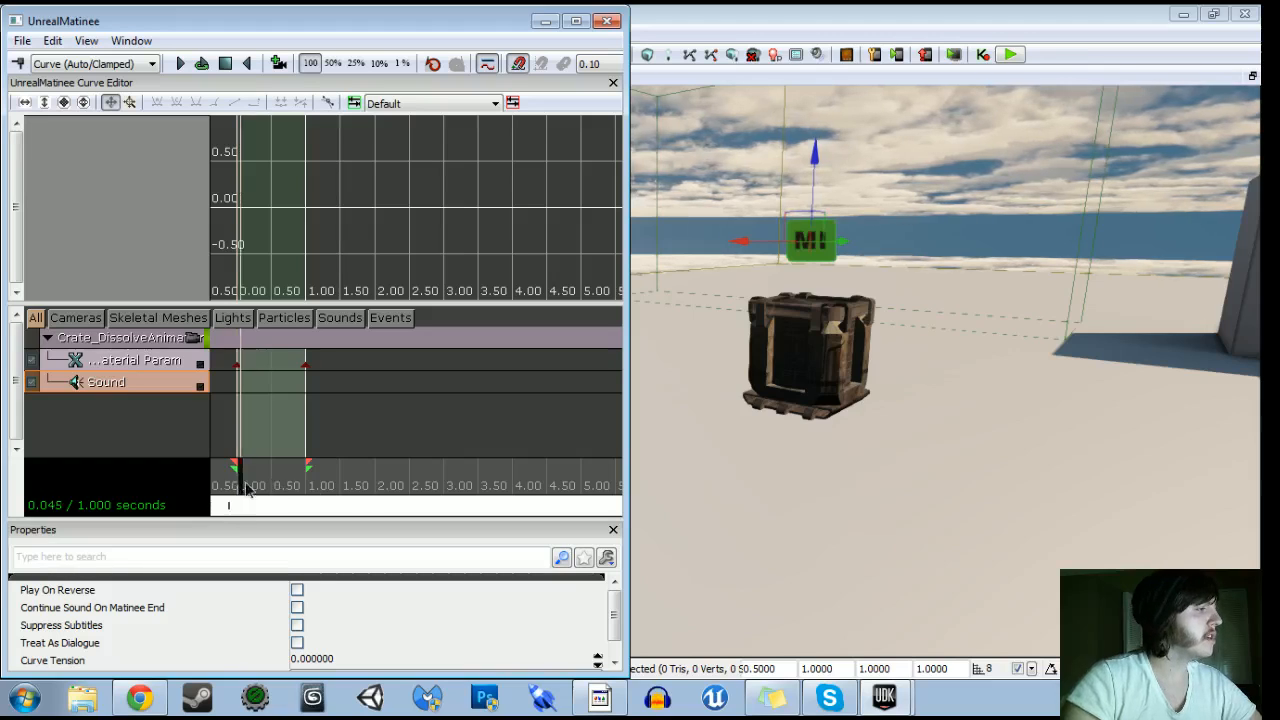
key(Return)
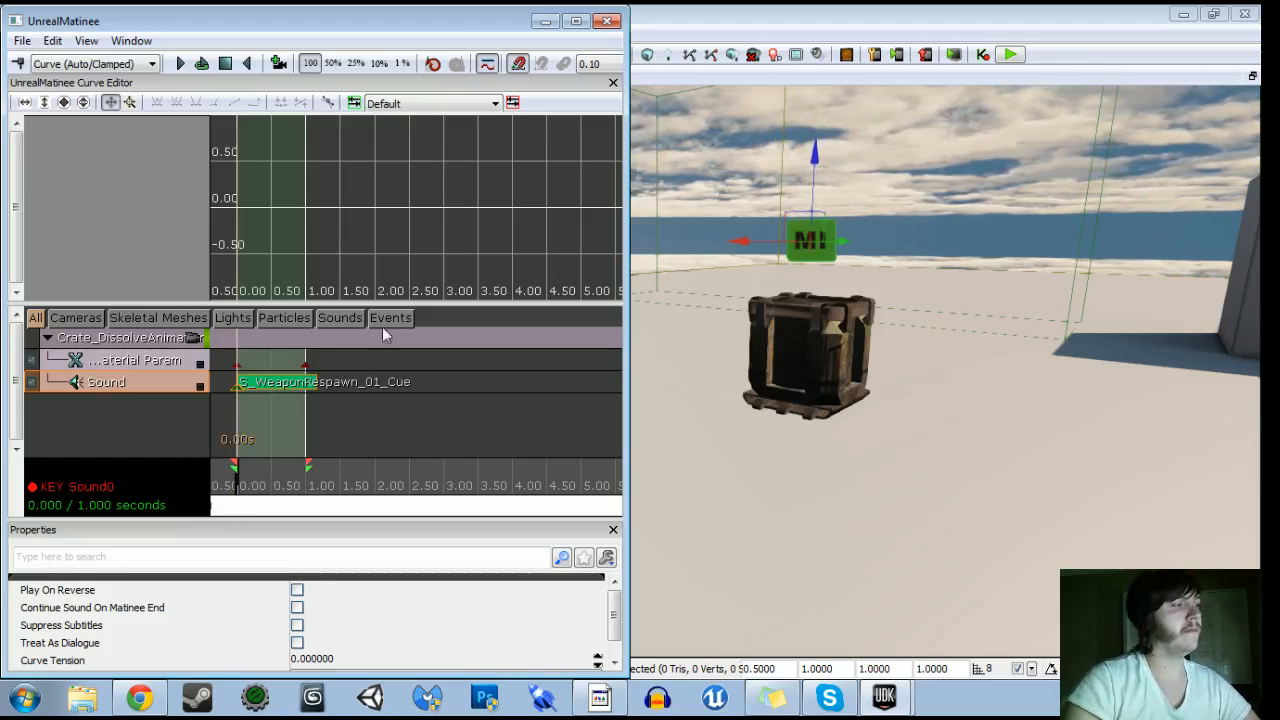
click(200, 64)
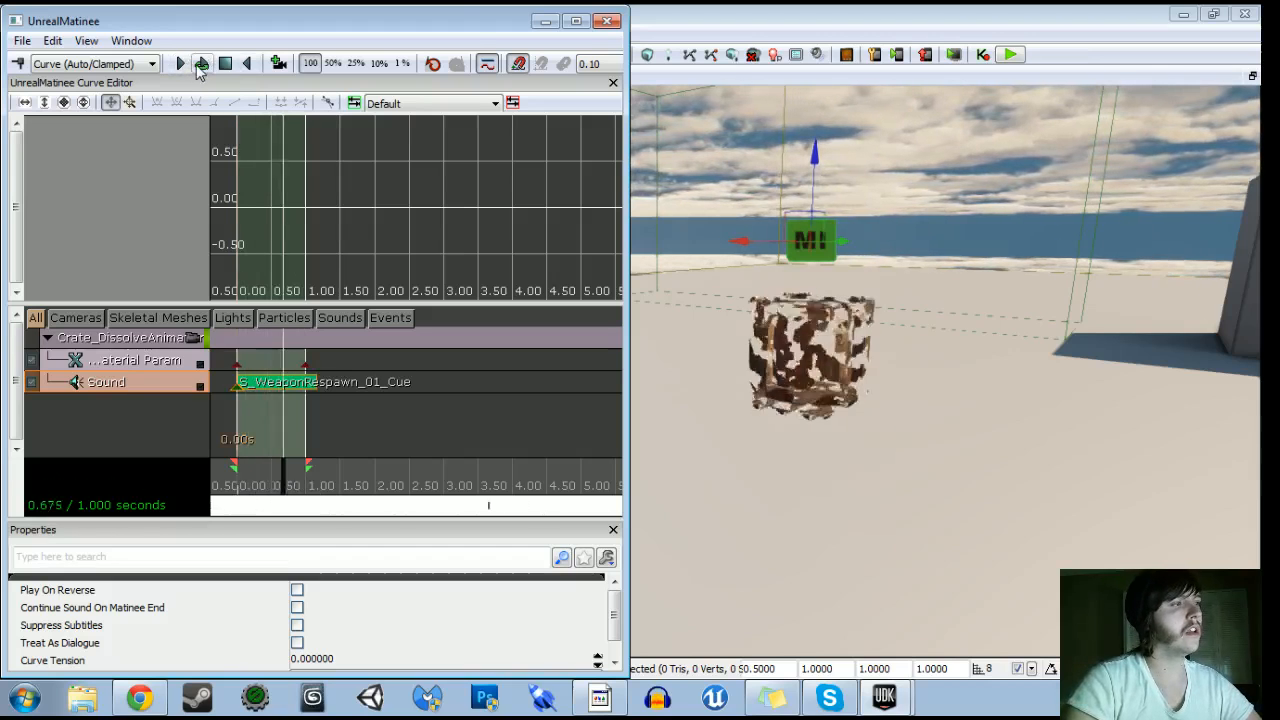
Close the Matinee editor and move the MaterialInstanceActor variable clear of the Matinee node in Kismet
click(607, 20)
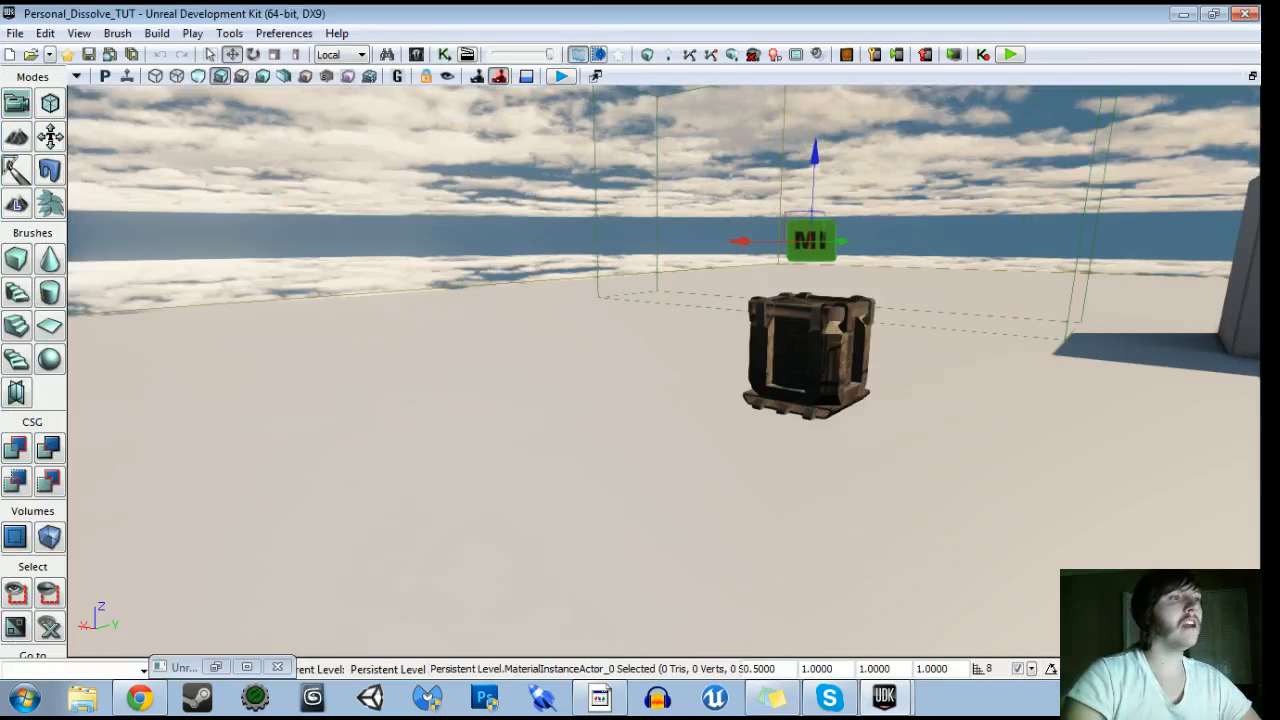
click(216, 667)
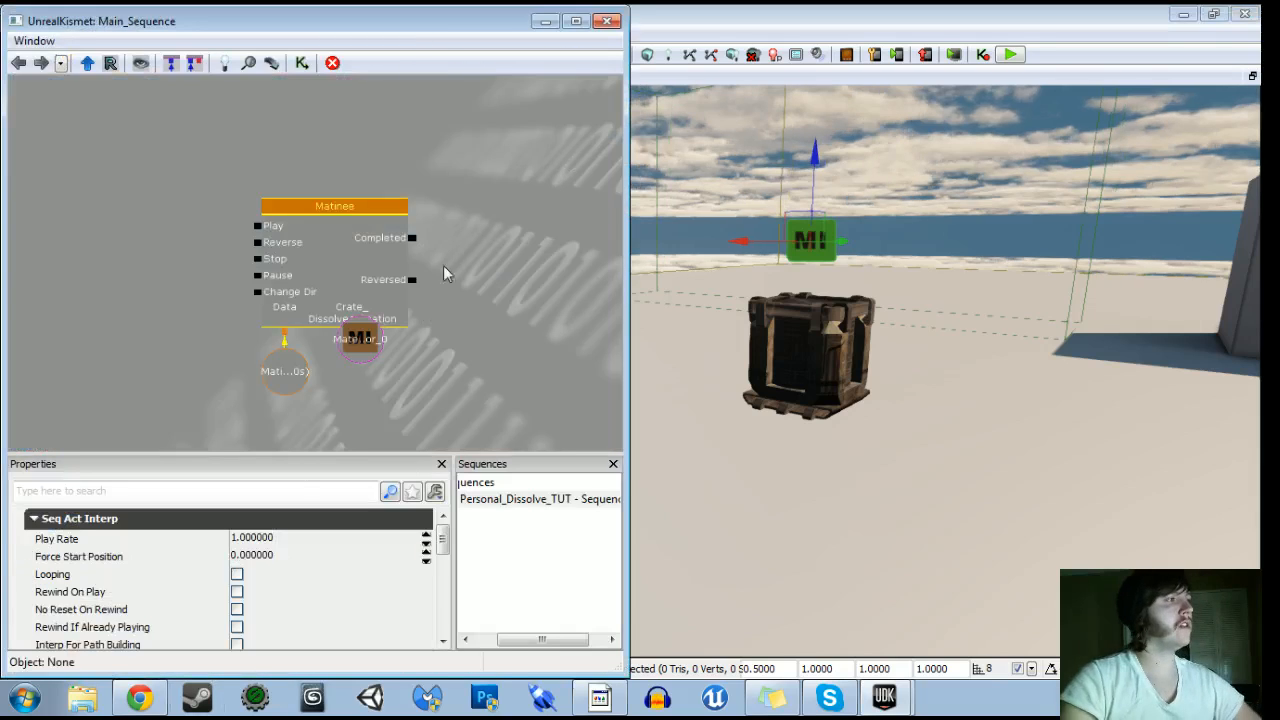
drag(376, 344, 350, 380)
Select the trigger volume in the level and add a Touch event using it to the Kismet sequence
right_drag(900, 380, 700, 380)
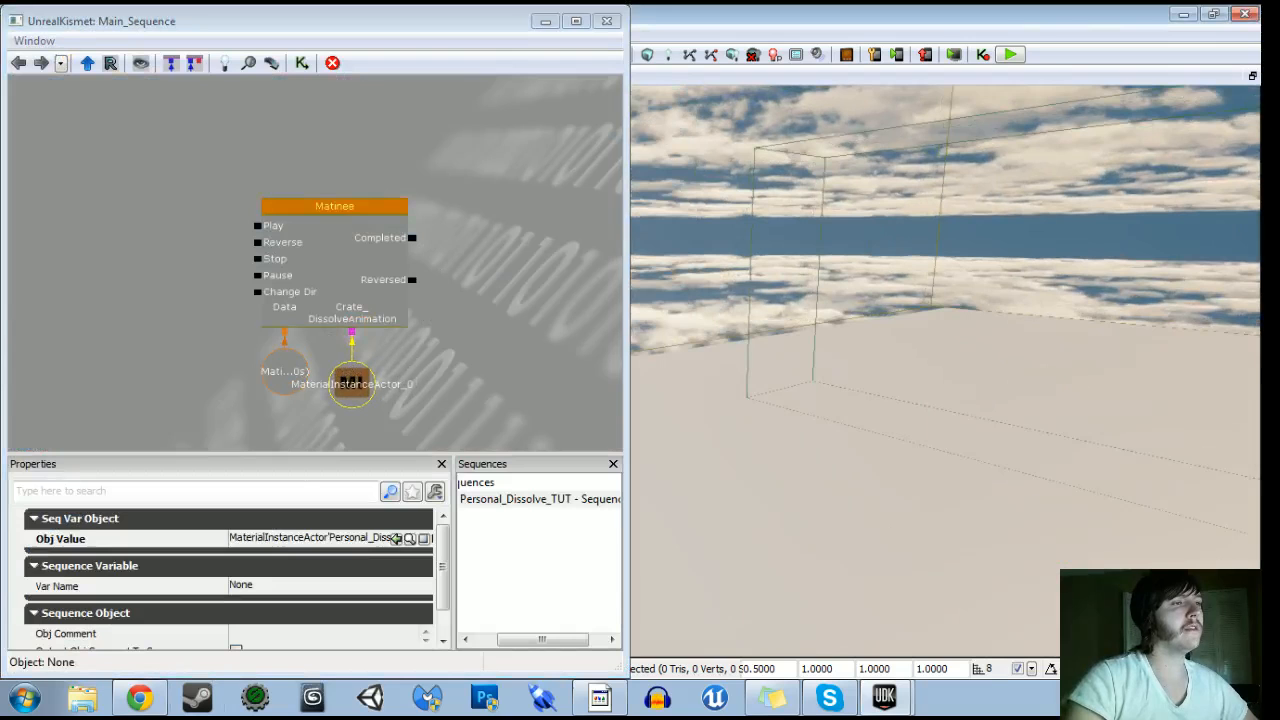
click(823, 250)
mouse_move(946, 370)
right_down()
mouse_move(1040, 370)
mouse_move(1000, 370)
right_up()
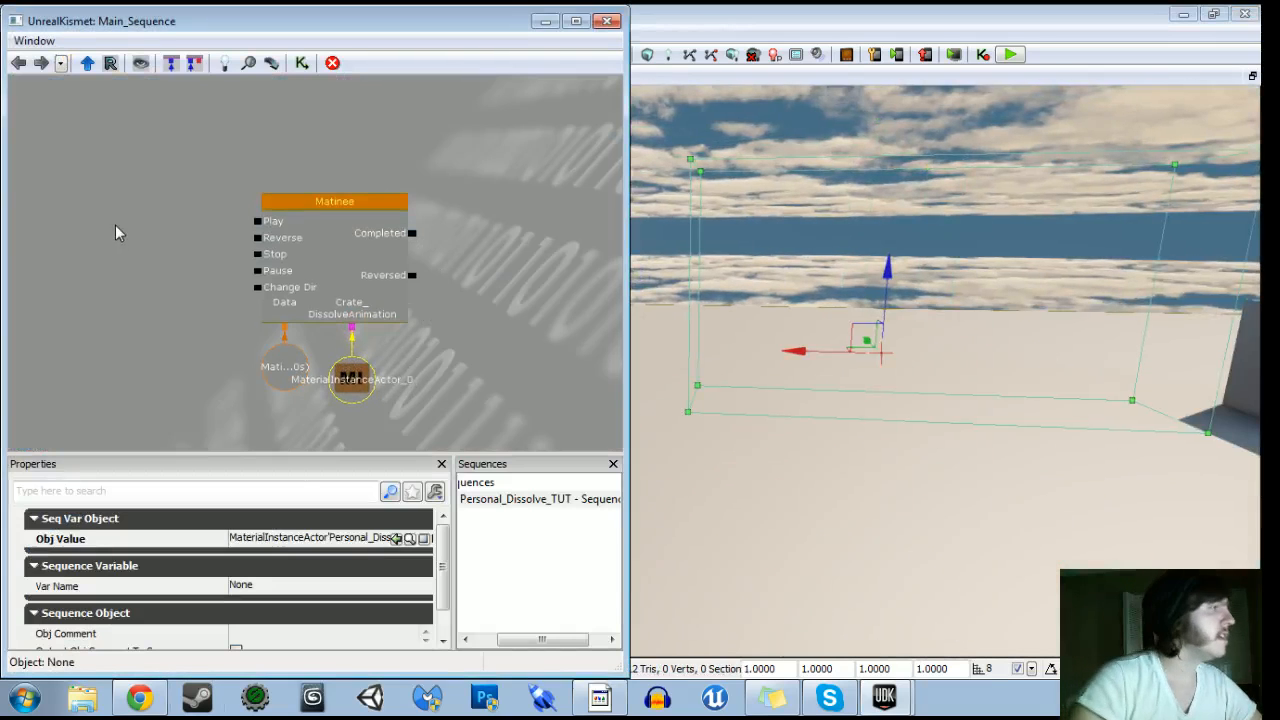
right_click(110, 177)
mouse_move(197, 368)
click(427, 365)
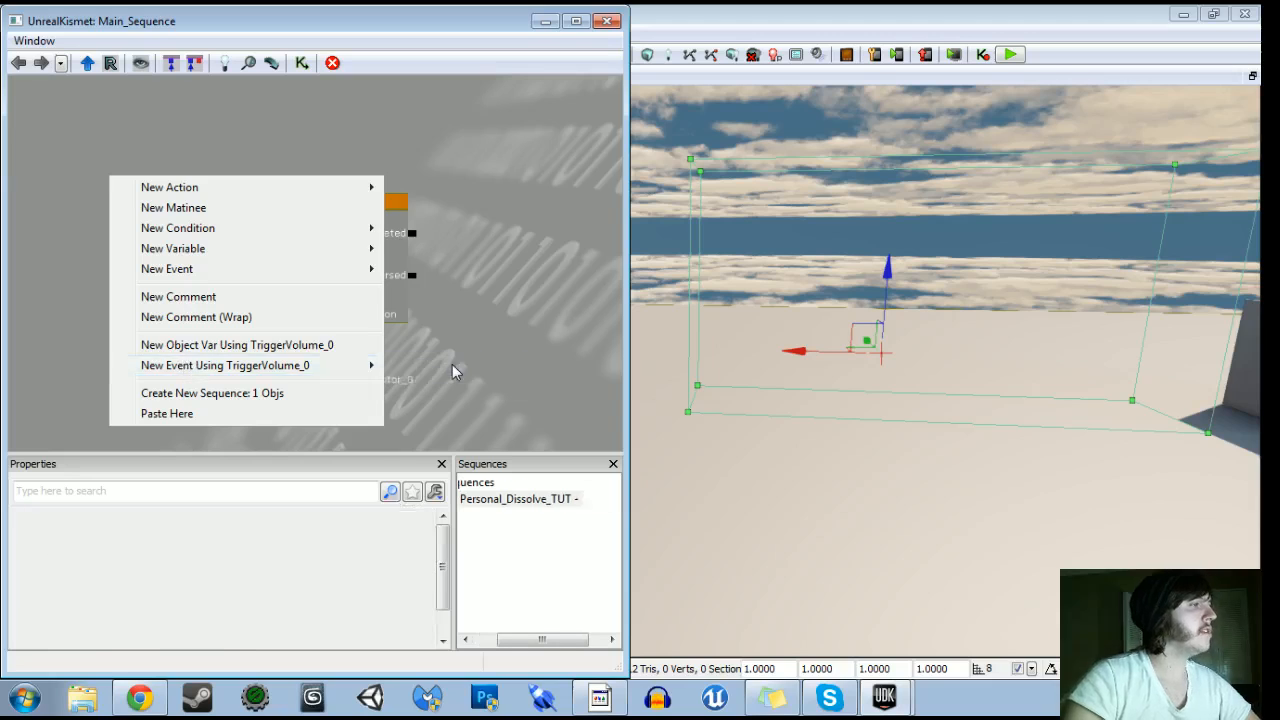
Position the TriggerVolume_0 Touch event beside the Matinee node's inputs
drag(168, 325, 331, 217)
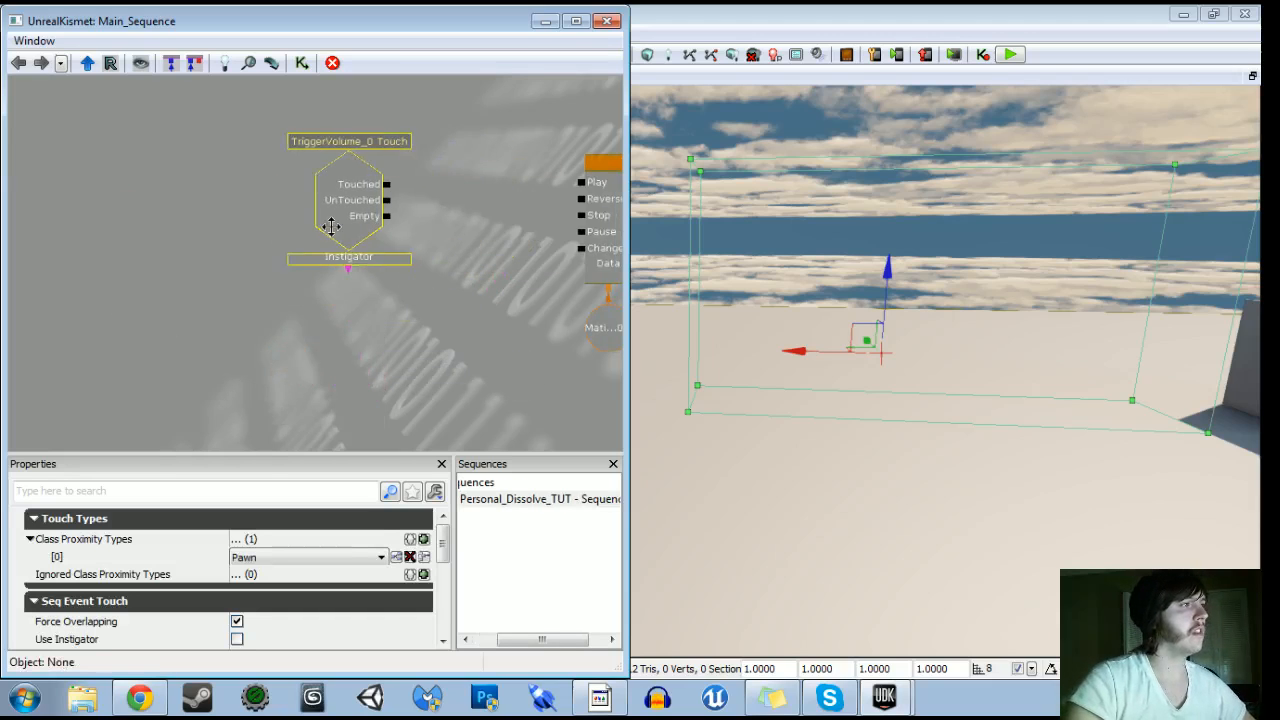
drag(409, 271, 278, 310)
ctrl+click(191, 234)
ctrl+click(191, 228)
ctrl+drag(191, 214, 214, 220)
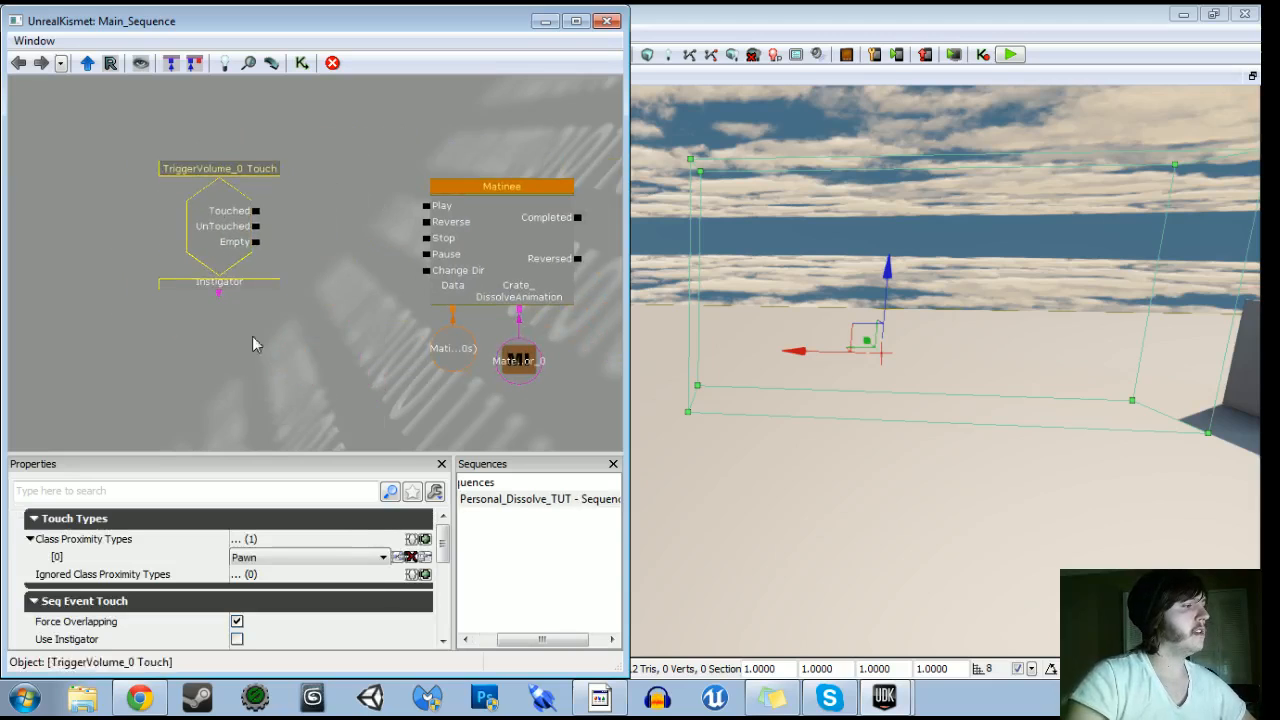
Set the Touch event's class proximity type to KActor and turn off Force Overlapping
click(290, 565)
key(k)
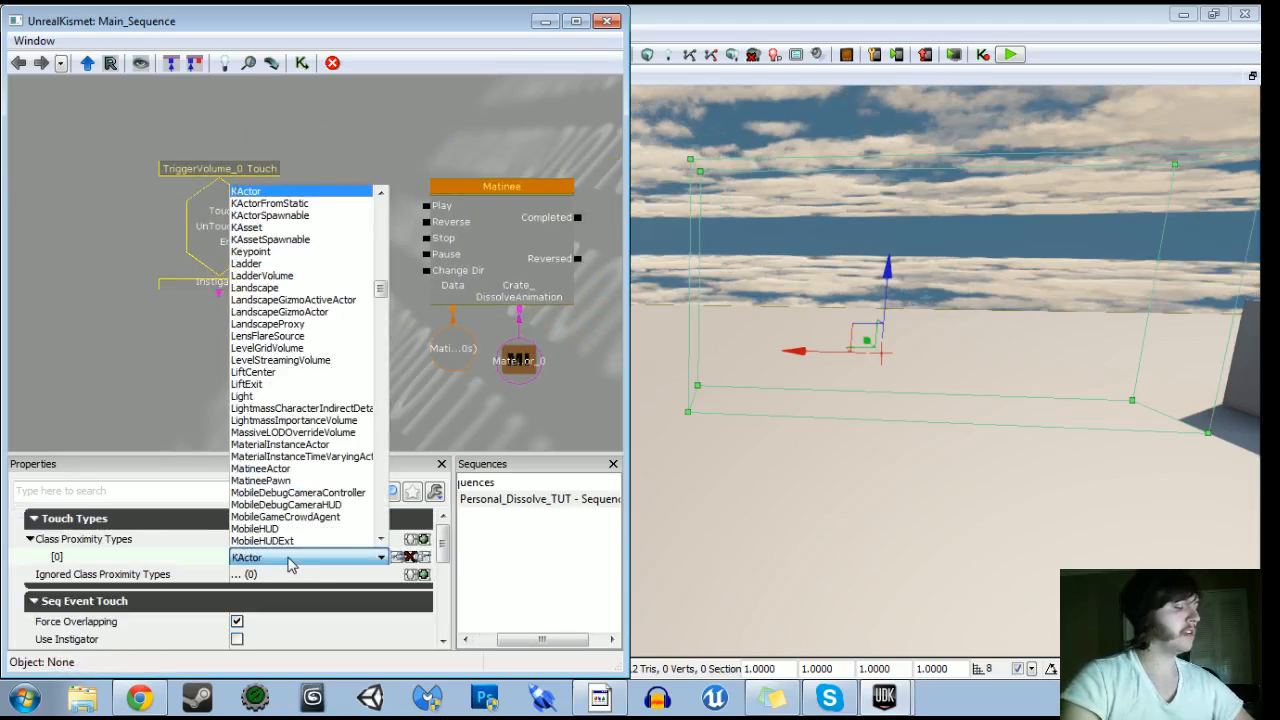
click(239, 192)
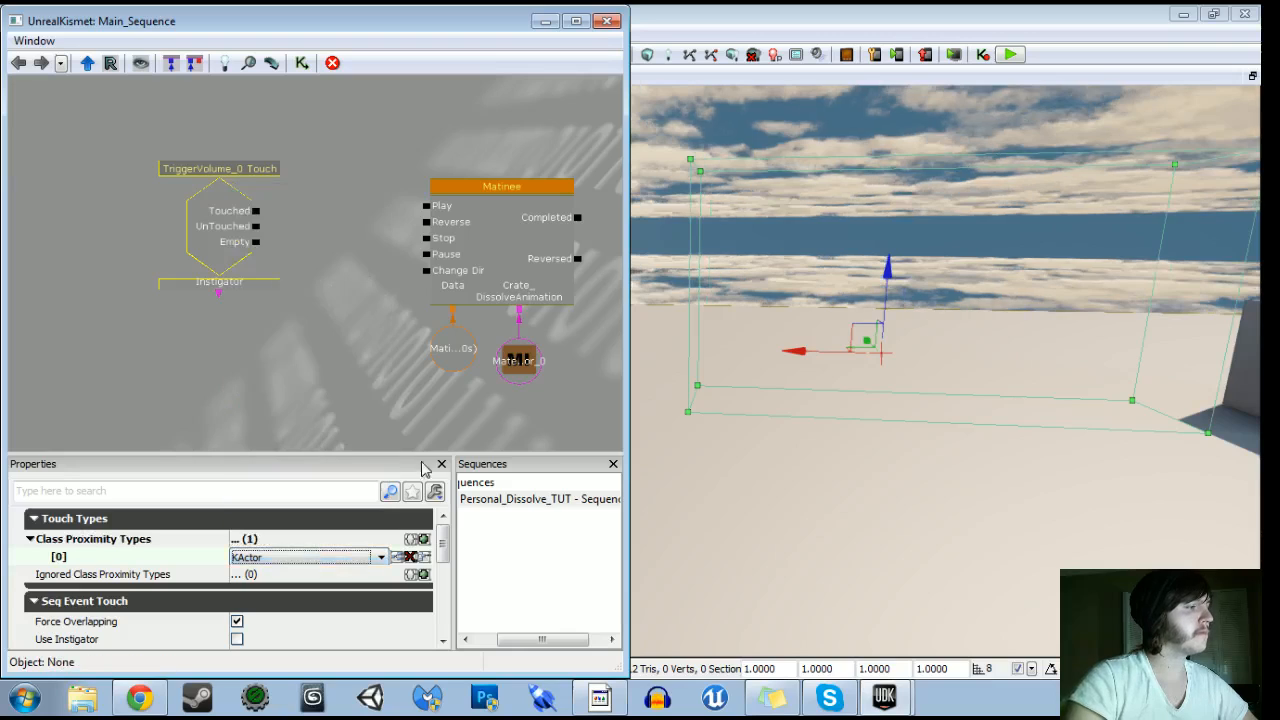
scroll(443, 560, down, 2)
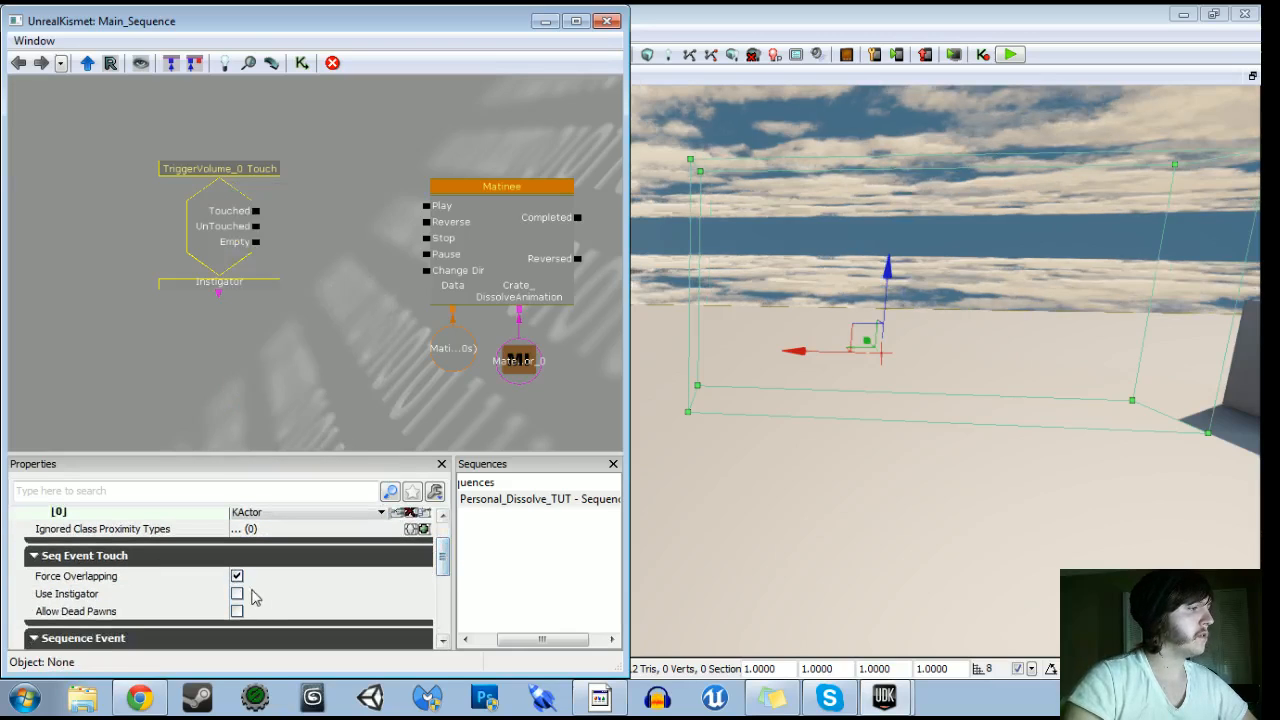
click(237, 577)
Turn off Player Only for the Touch event and set its Max Trigger Count to 0
scroll(447, 565, down, 3)
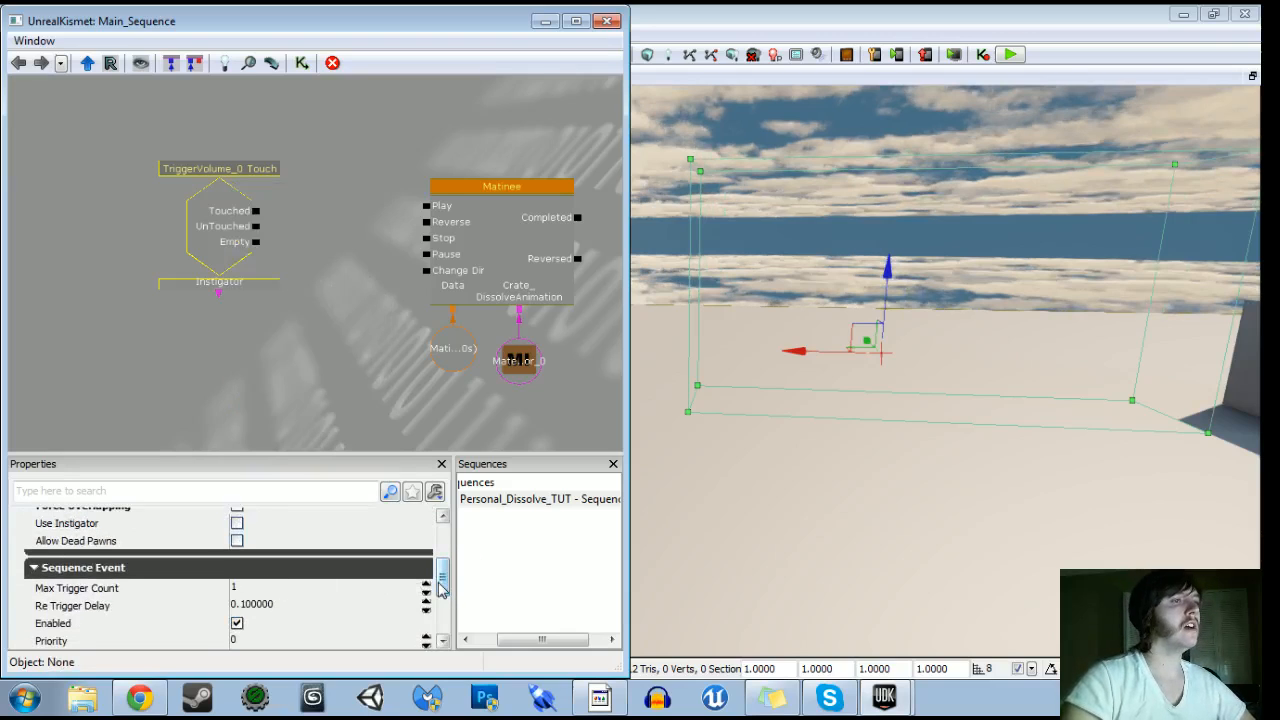
drag(441, 588, 446, 598)
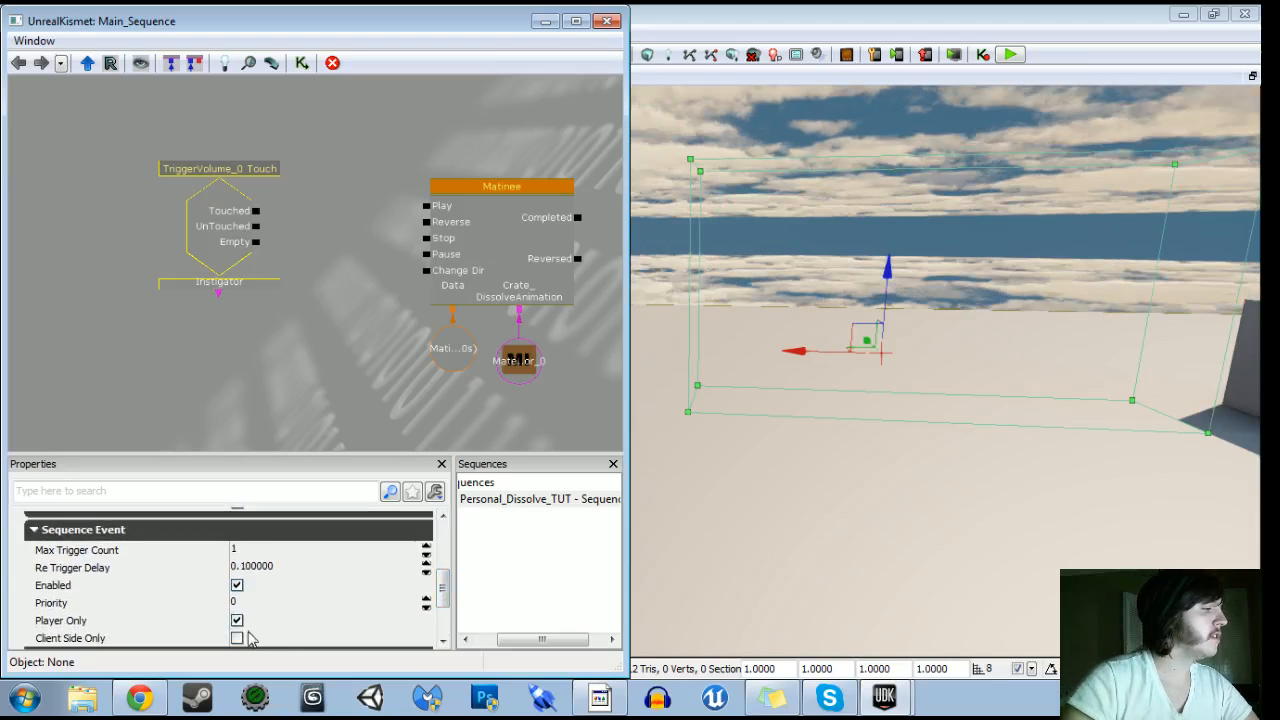
click(238, 621)
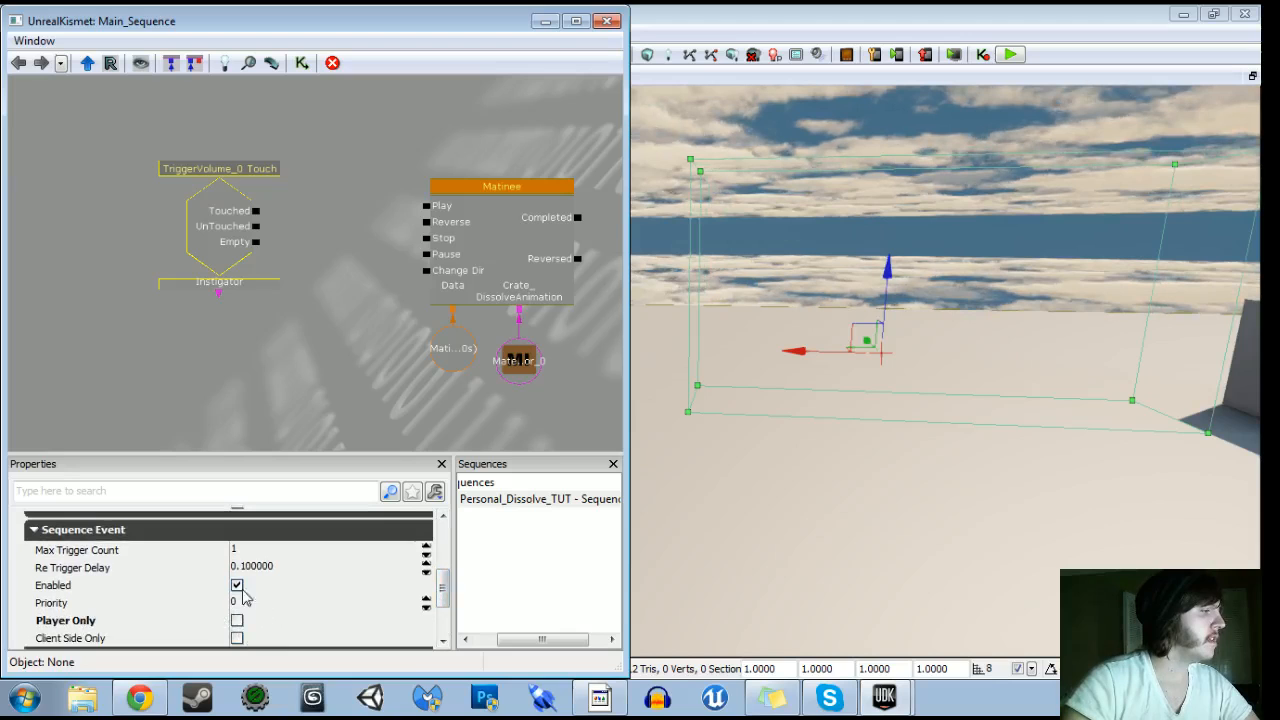
click(258, 552)
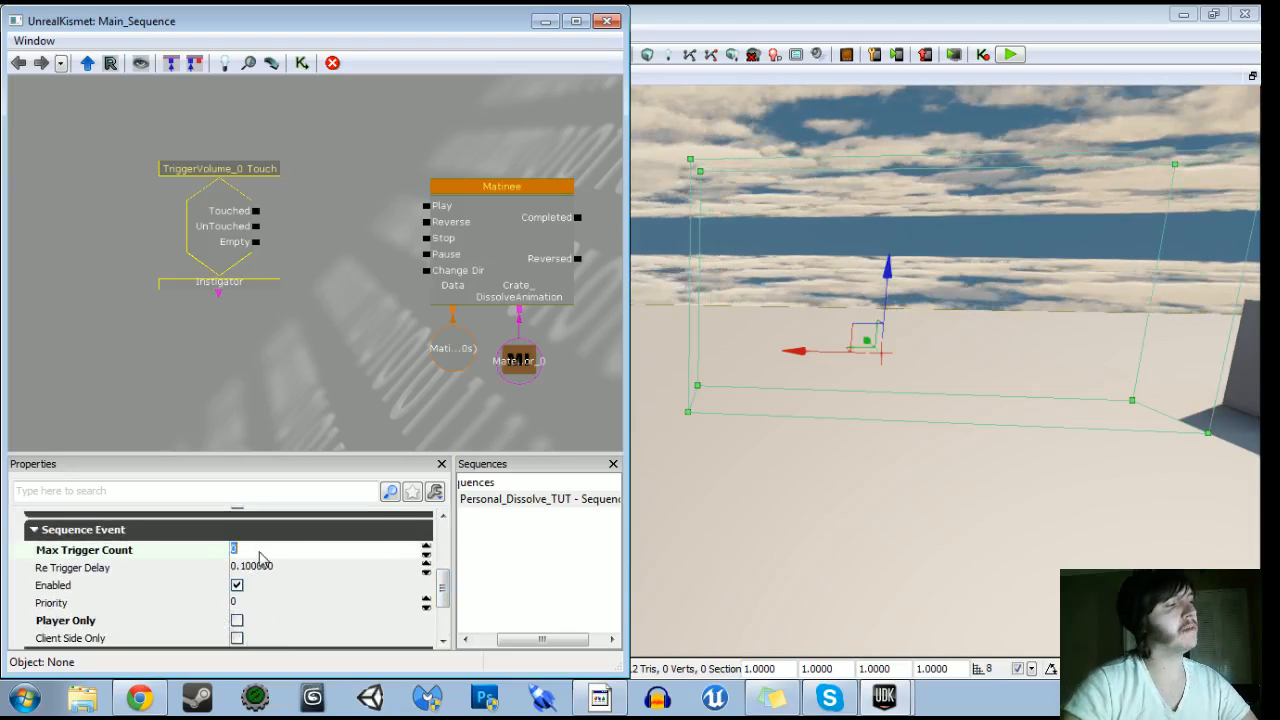
text(0)
Connect the Touch event's Touched output to the Matinee's Play input and adjust the event's position
drag(347, 286, 191, 311)
drag(105, 234, 276, 230)
click(79, 264)
ctrl+drag(77, 264, 75, 258)
Add a Destroy actor action beside the Matinee node's outputs
drag(516, 244, 295, 243)
right_click(295, 243)
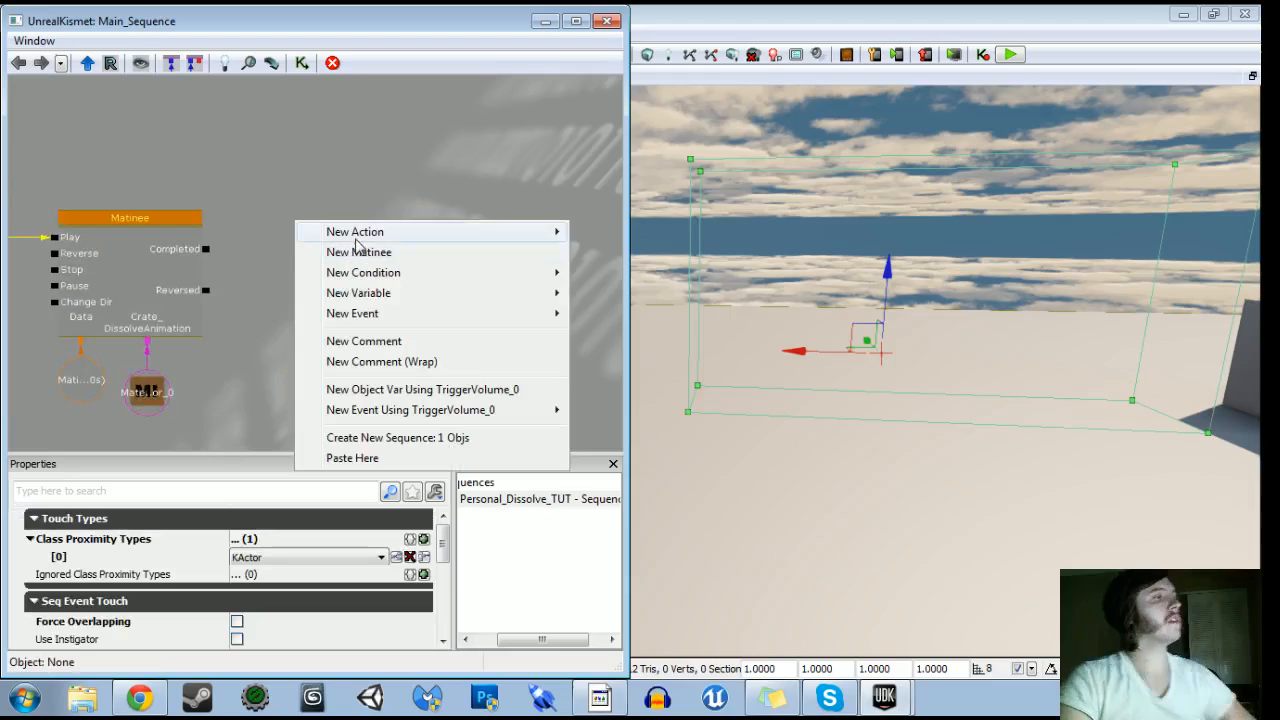
mouse_move(358, 245)
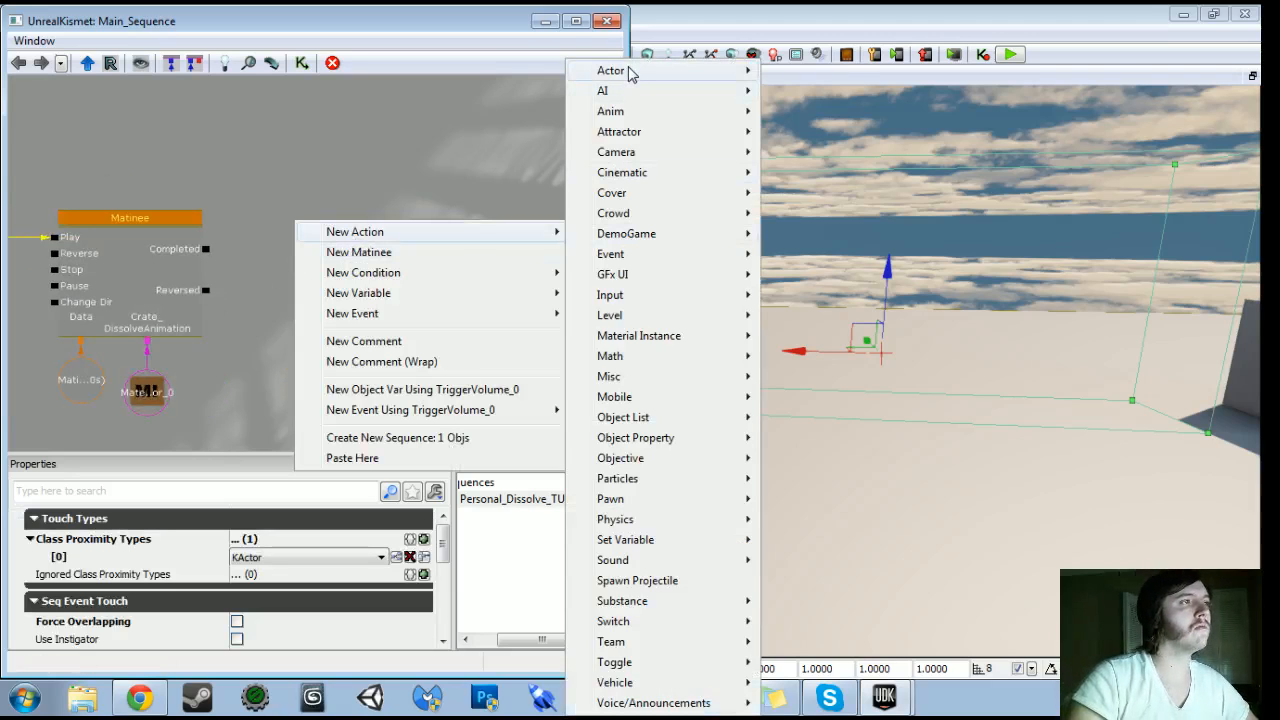
mouse_move(630, 72)
click(806, 172)
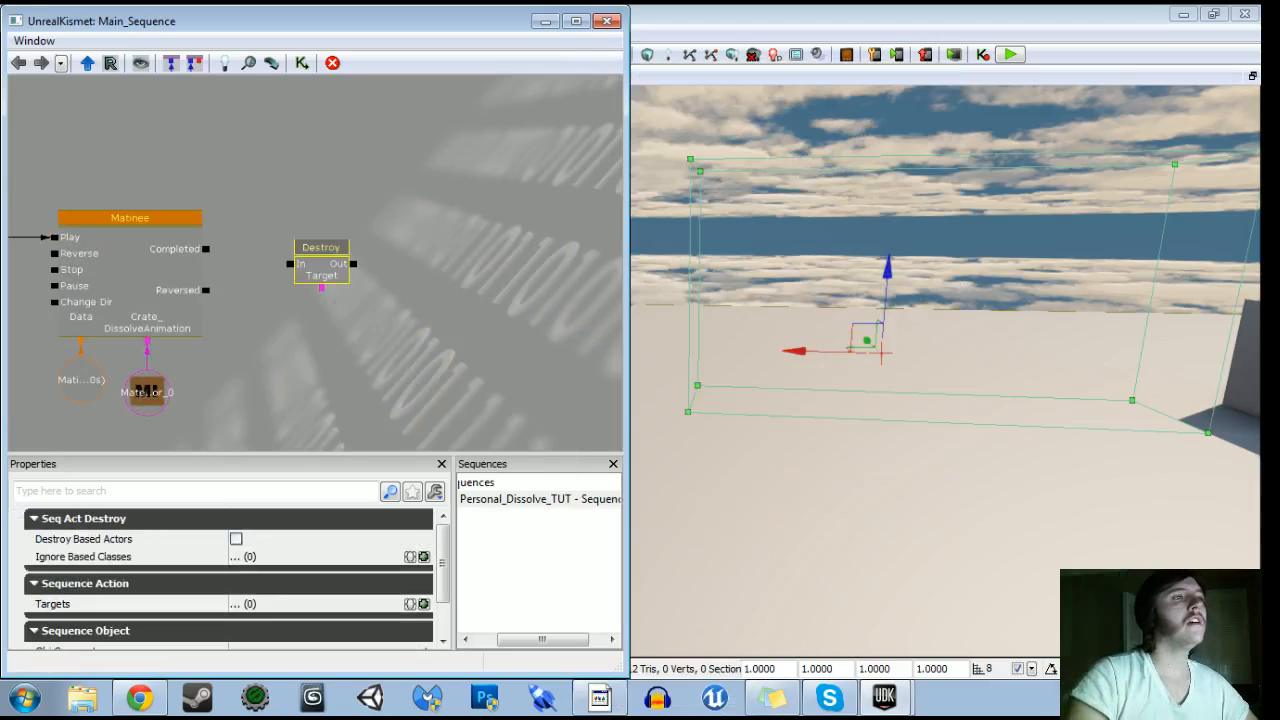
Select the physics crate in the level and assign it as an object variable to the Destroy action's Target
mouse_move(945, 376)
mouse_down()
mouse_move(950, 395)
mouse_move(830, 340)
mouse_move(1020, 385)
mouse_up()
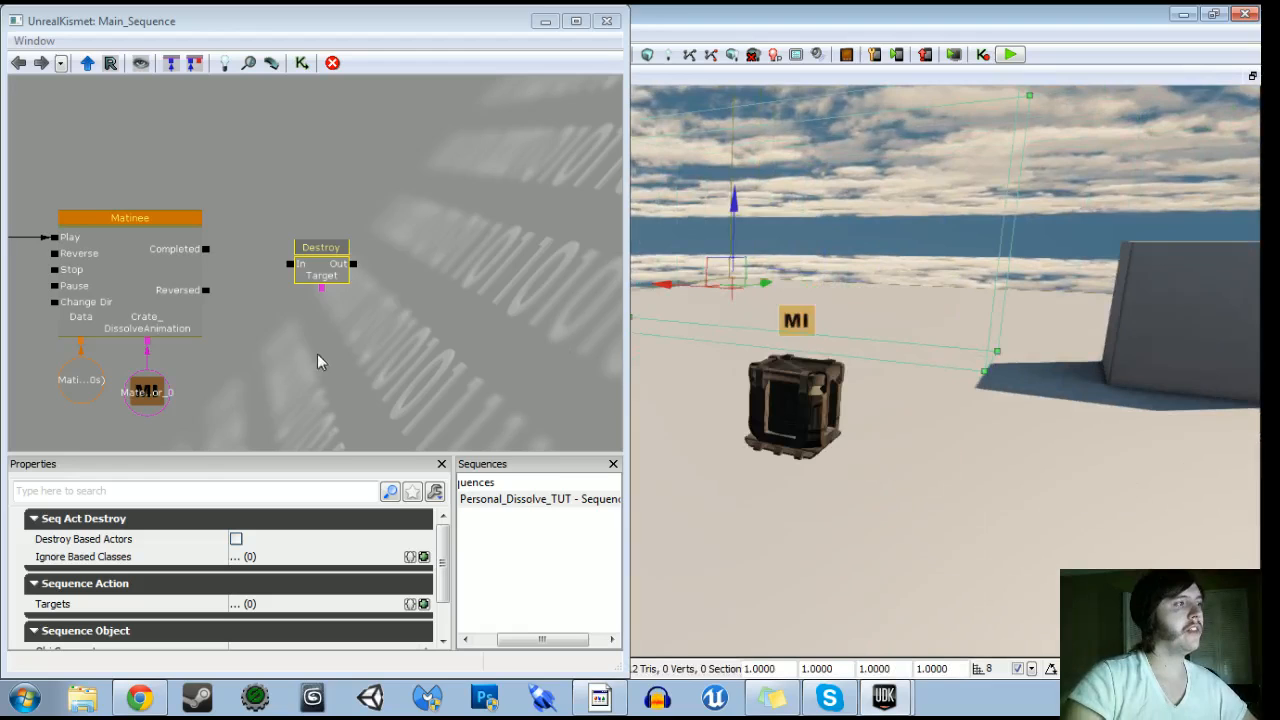
click(795, 405)
scroll(282, 255, up, 2)
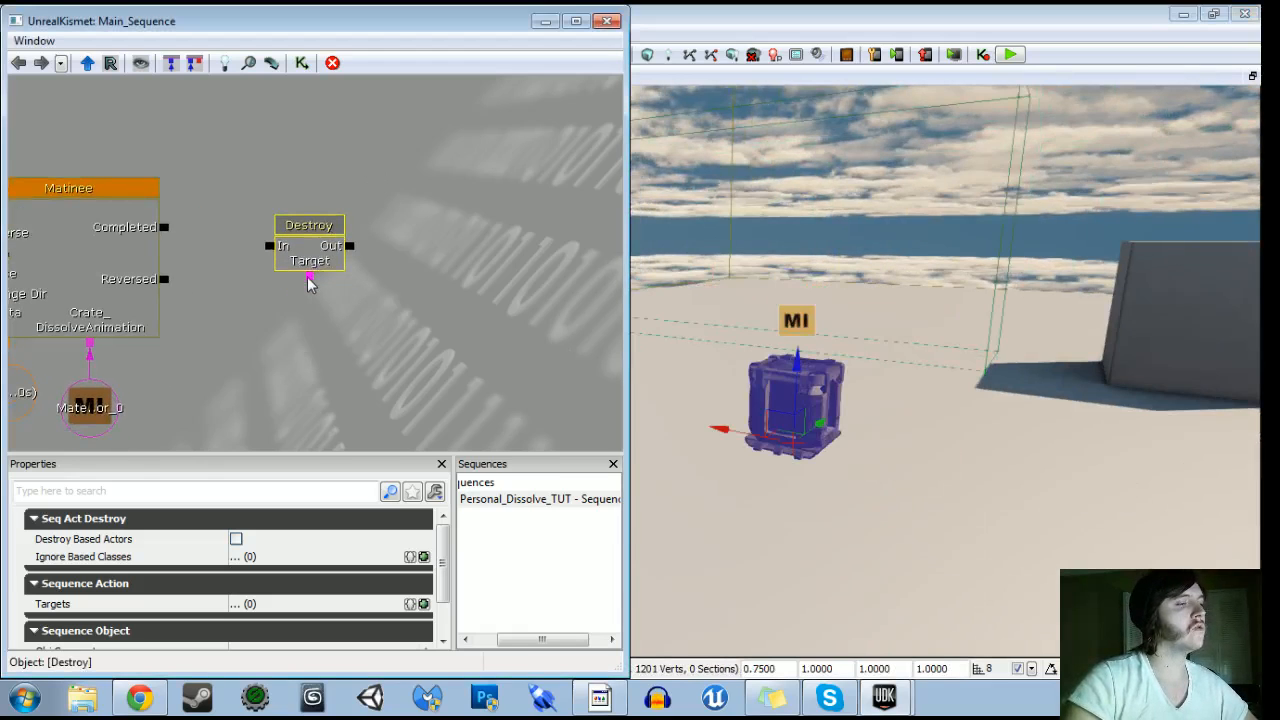
right_click(310, 283)
click(375, 286)
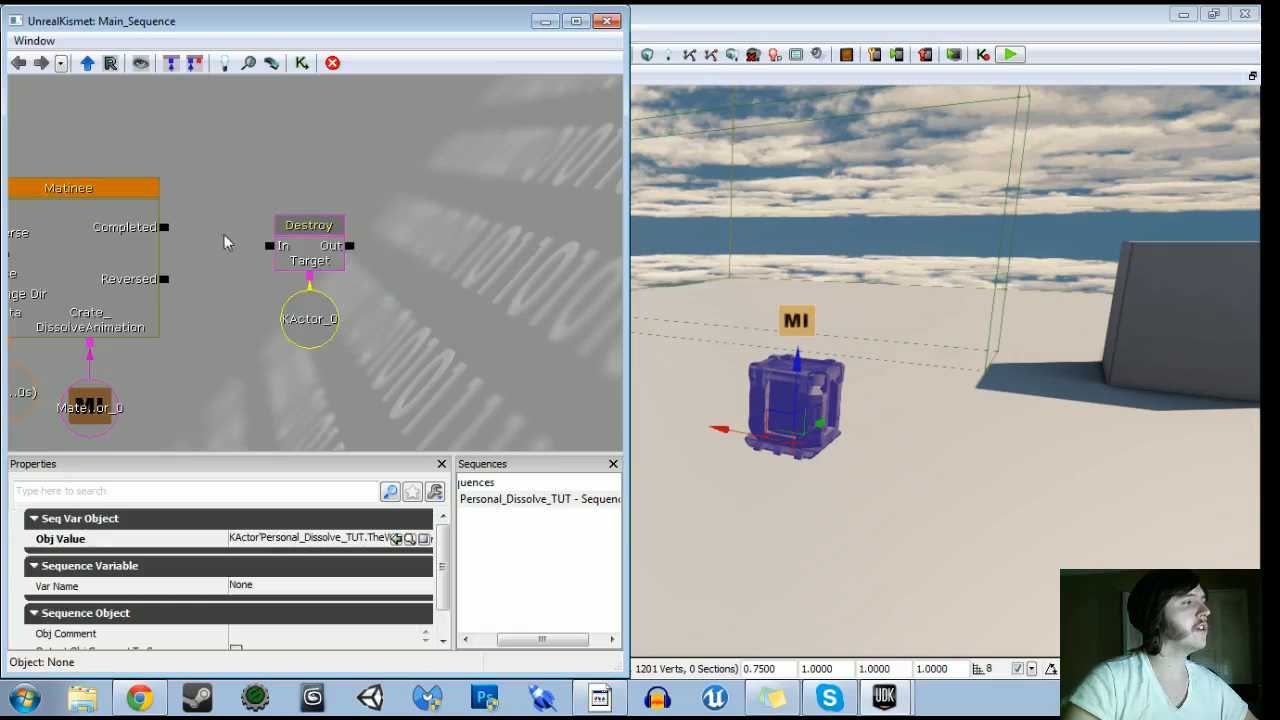
Connect the Matinee's Completed output to the Destroy action's input and align Destroy and its crate variable with that output
drag(164, 227, 269, 245)
ctrl+alt+drag(249, 182, 371, 340)
ctrl+drag(309, 245, 311, 224)
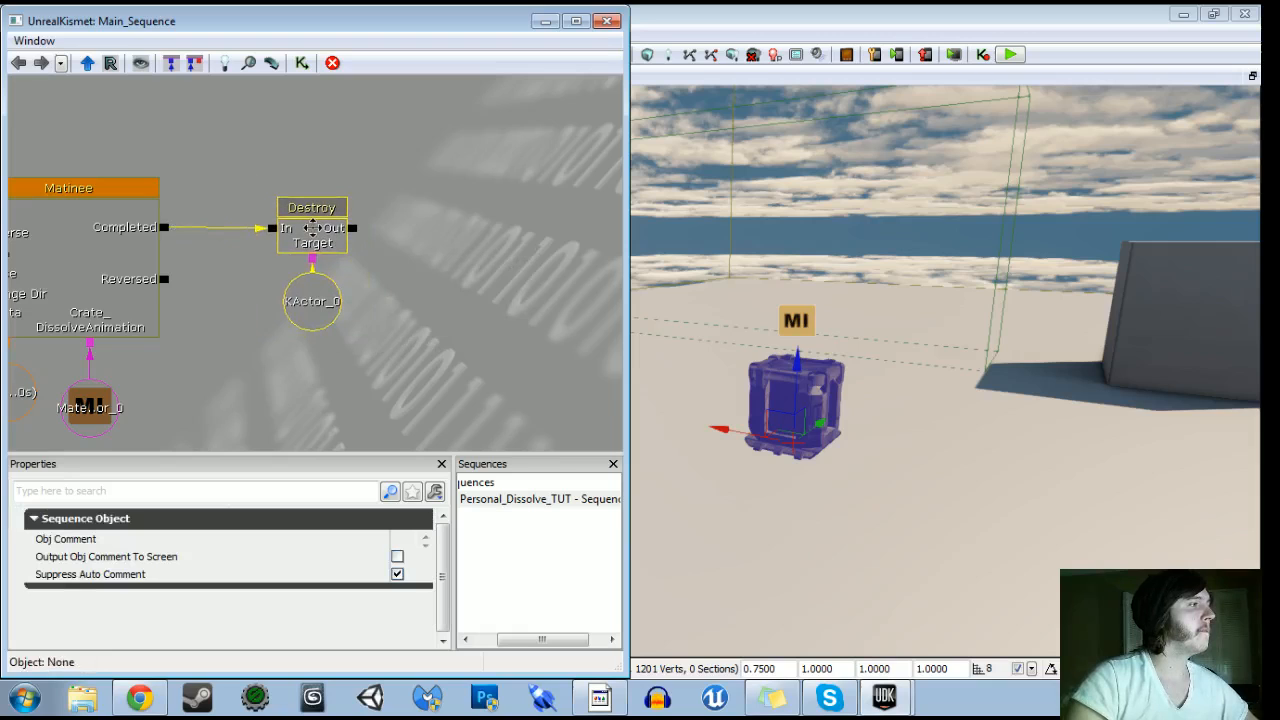
ctrl+drag(312, 228, 309, 224)
click(258, 158)
ctrl+alt+drag(259, 157, 375, 317)
ctrl+drag(331, 251, 330, 250)
scroll(330, 250, down, 4)
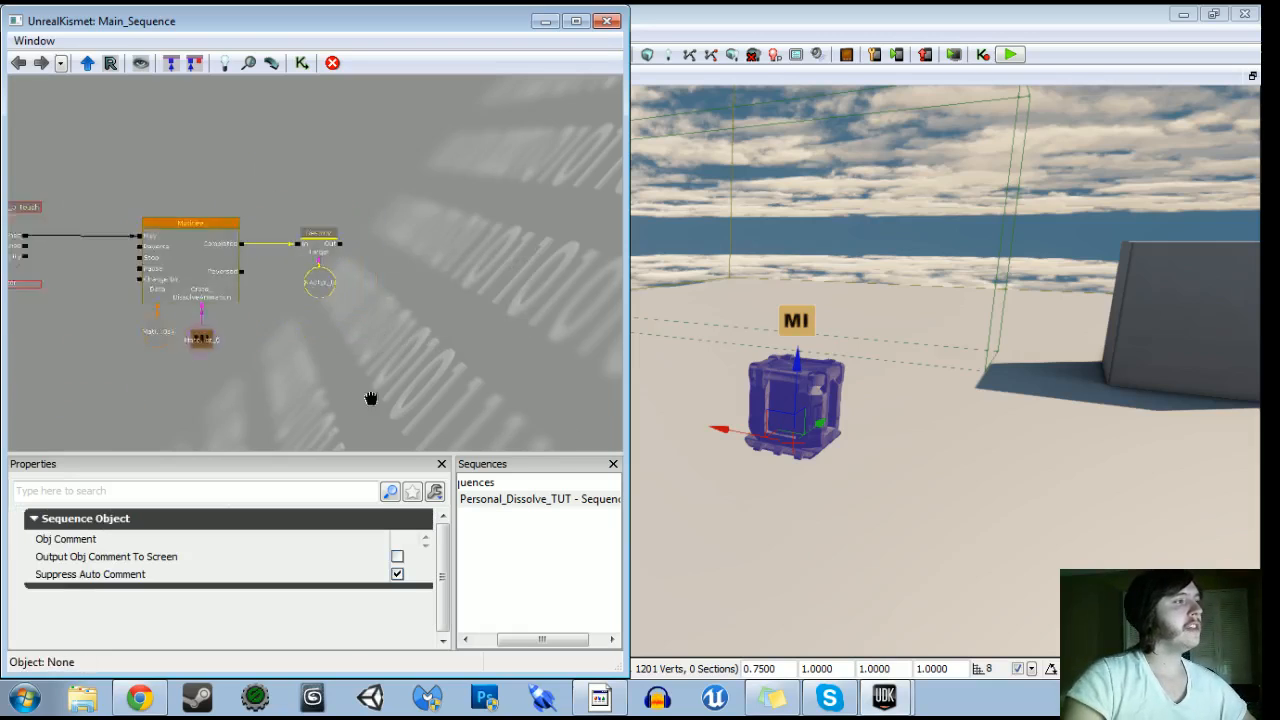
Nudge the TriggerVolume_0 Touch event so its Touched link runs level into the Matinee's Play input
click(200, 284)
scroll(200, 284, up, 3)
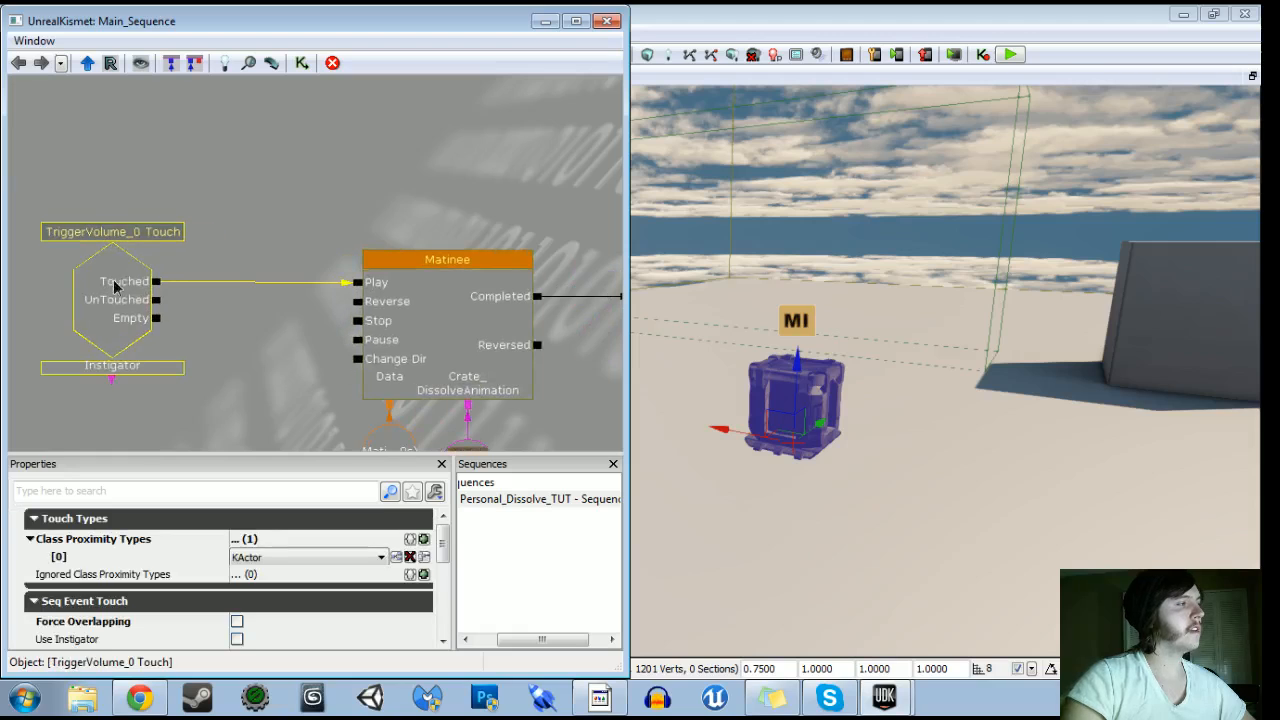
ctrl+drag(106, 274, 106, 273)
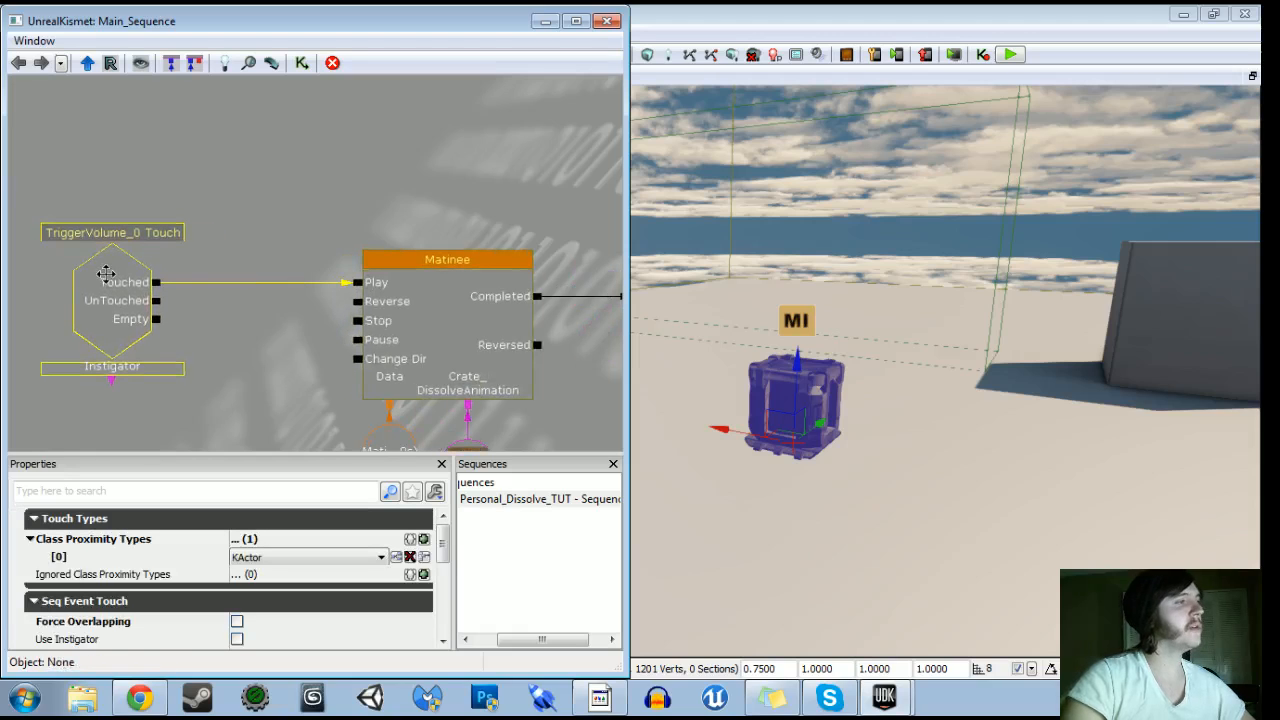
scroll(288, 336, down, 2)
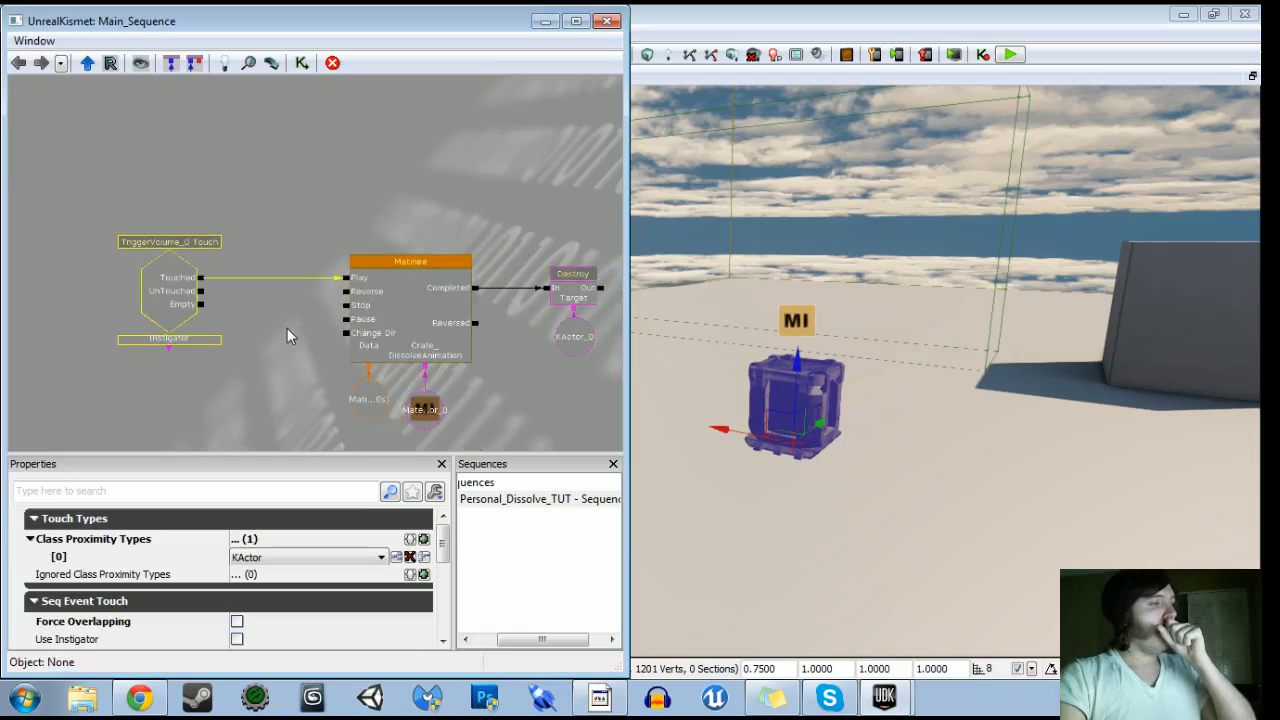
Add a Level Loaded event and place it above the TriggerVolume_0 Touch event
drag(283, 294, 257, 209)
right_click(257, 209)
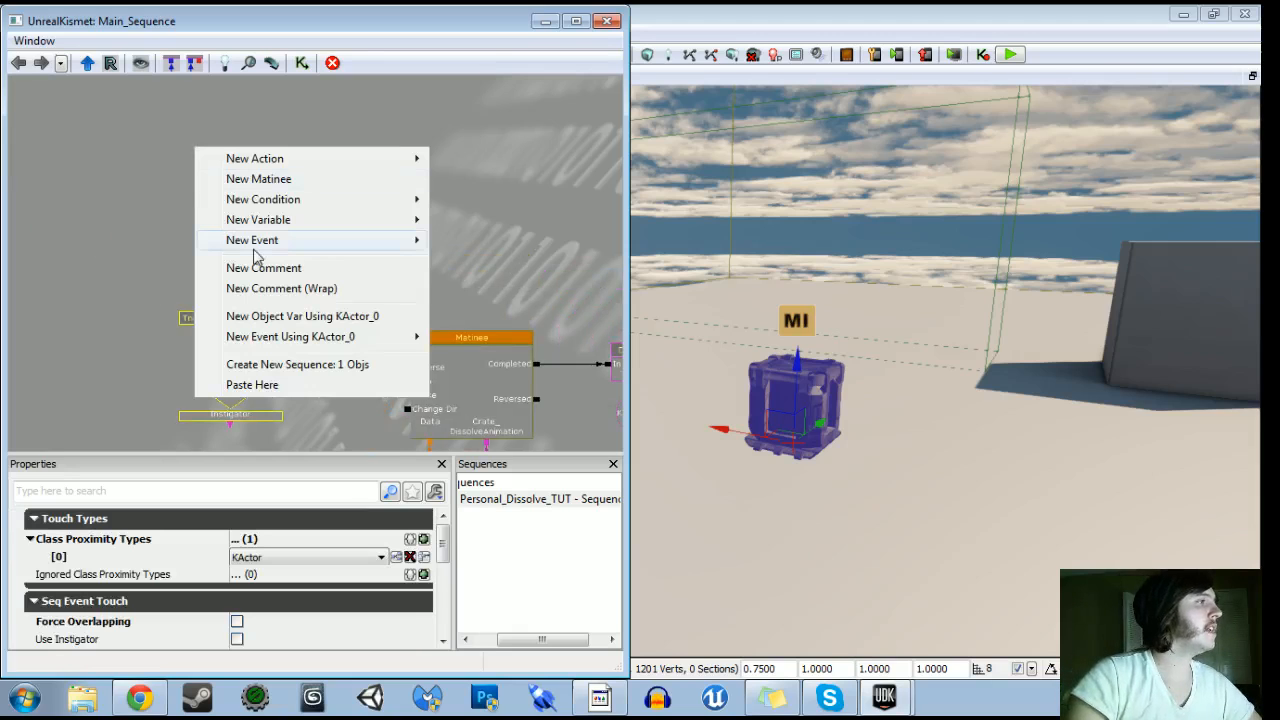
mouse_move(257, 250)
click(470, 405)
ctrl+drag(219, 203, 218, 178)
Add a Console Command action from the Misc category beside the Level Loaded event
right_click(364, 183)
mouse_move(421, 174)
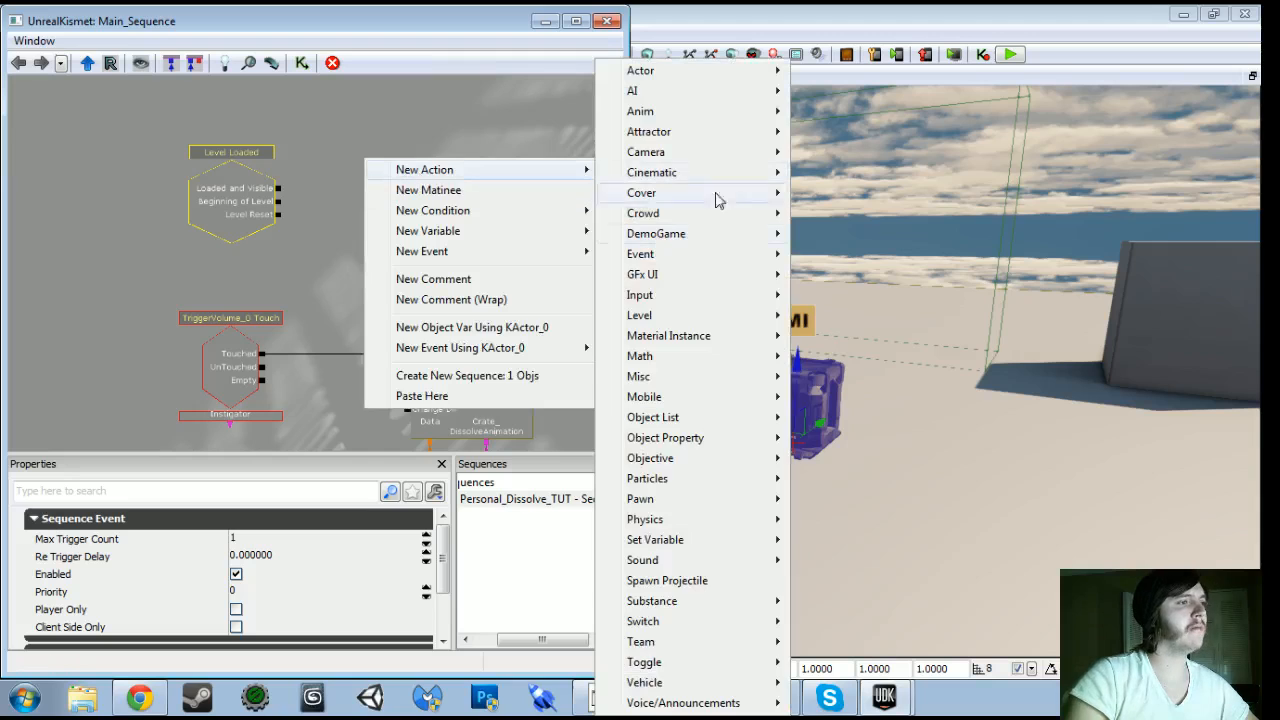
mouse_move(657, 378)
click(805, 396)
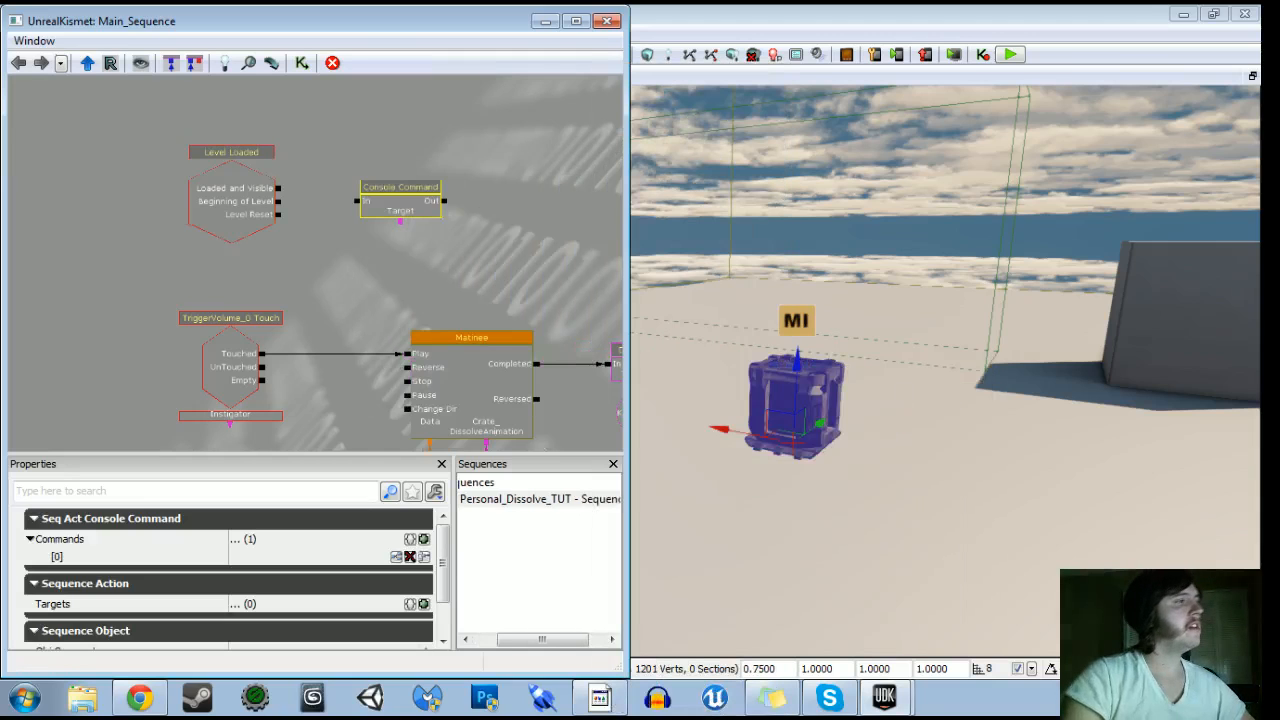
Attach a player variable to the Console Command's Target, turn off All Players for it and place it beneath the action
scroll(447, 222, up, 2)
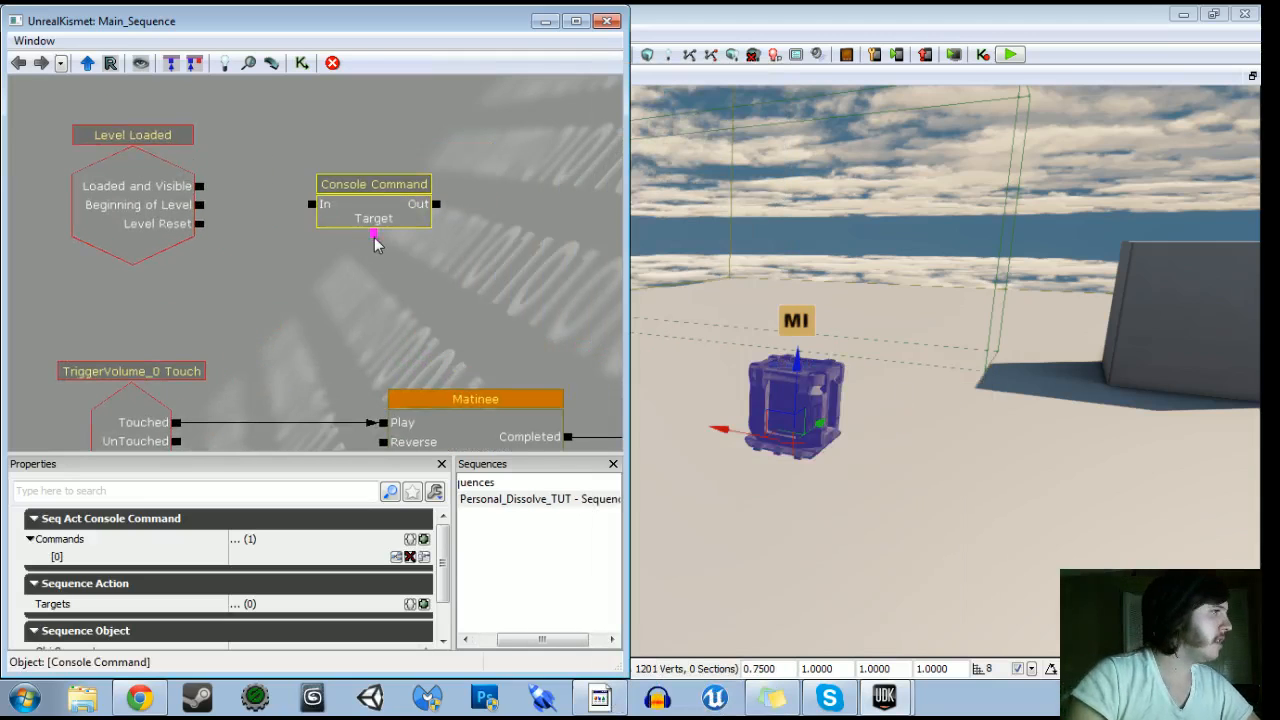
key(p)
click(374, 240)
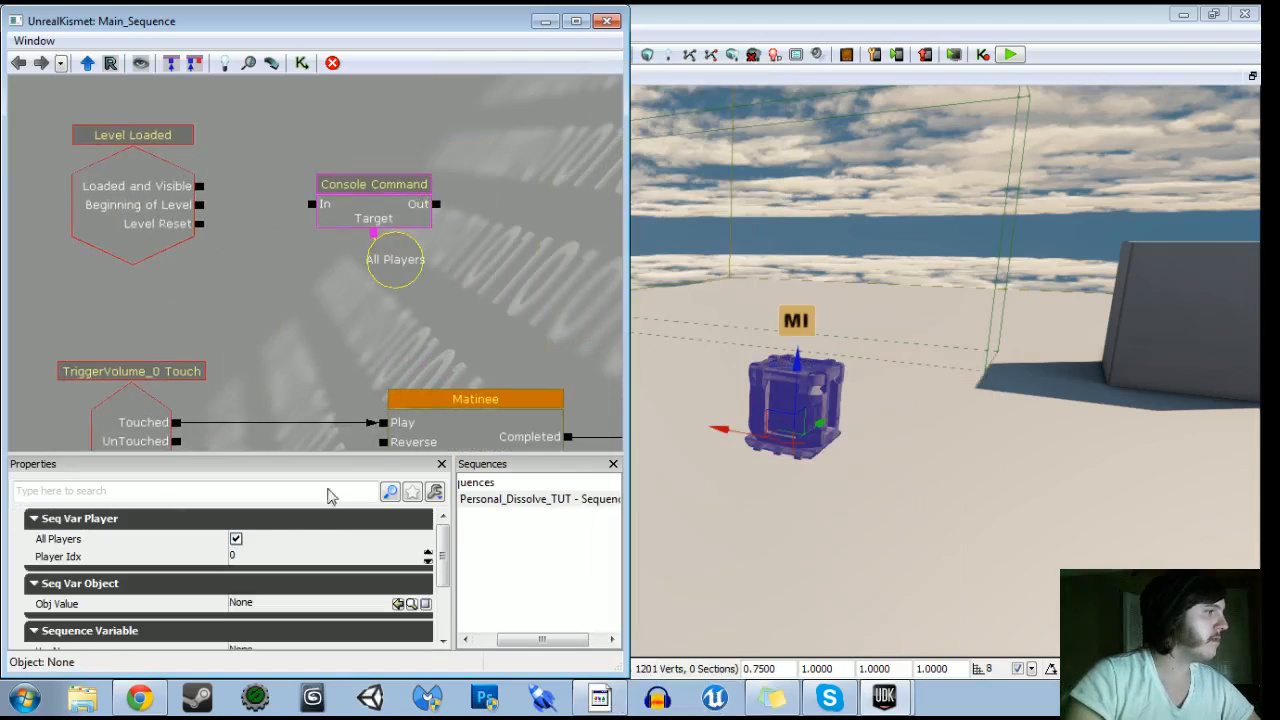
click(237, 539)
drag(404, 255, 382, 296)
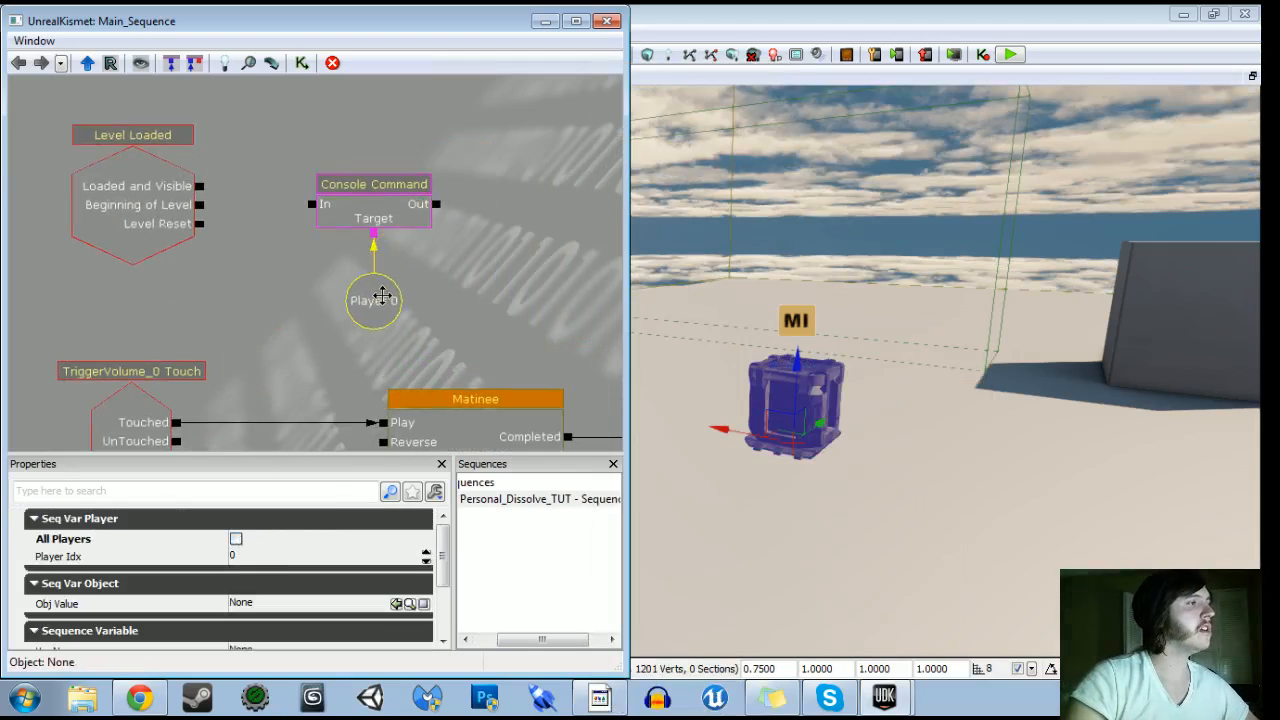
Enter Show Volumes as the console command and connect Level Loaded's Loaded and Visible output to its input, aligning the event
click(362, 210)
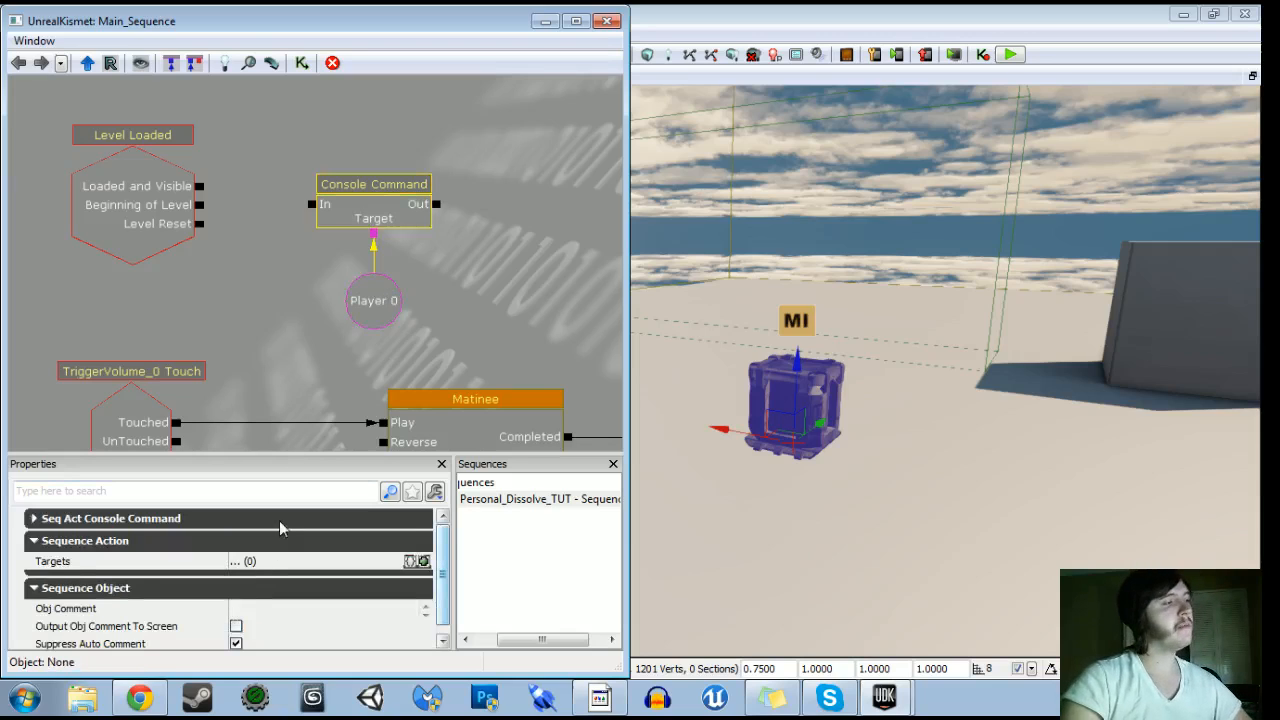
click(280, 520)
click(277, 556)
text(Show )
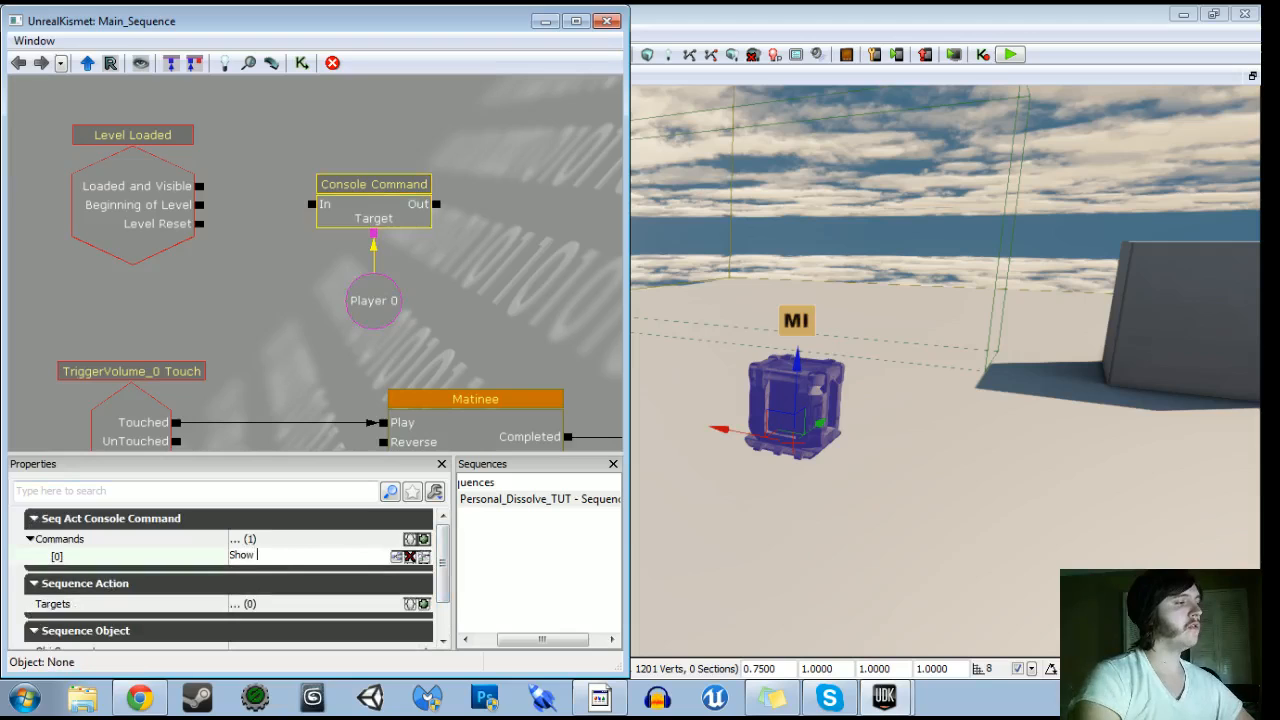
text(Volumes)
key(Return)
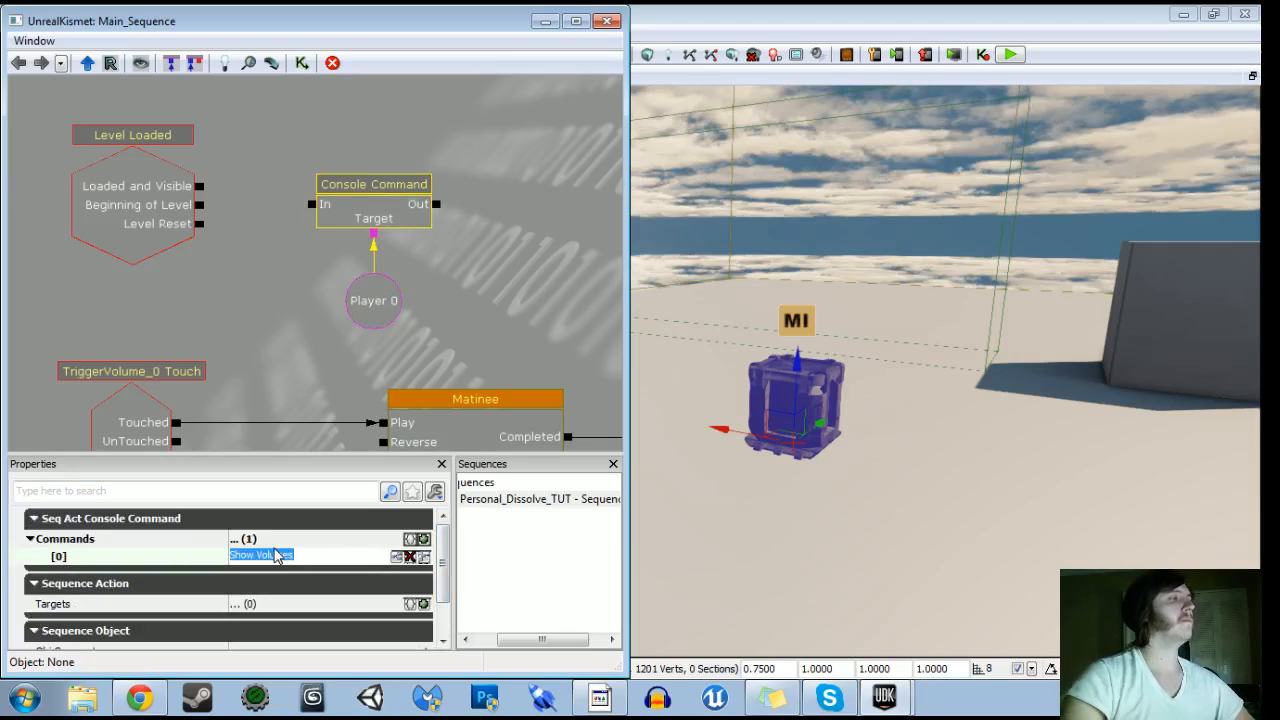
drag(199, 186, 312, 204)
drag(126, 182, 121, 191)
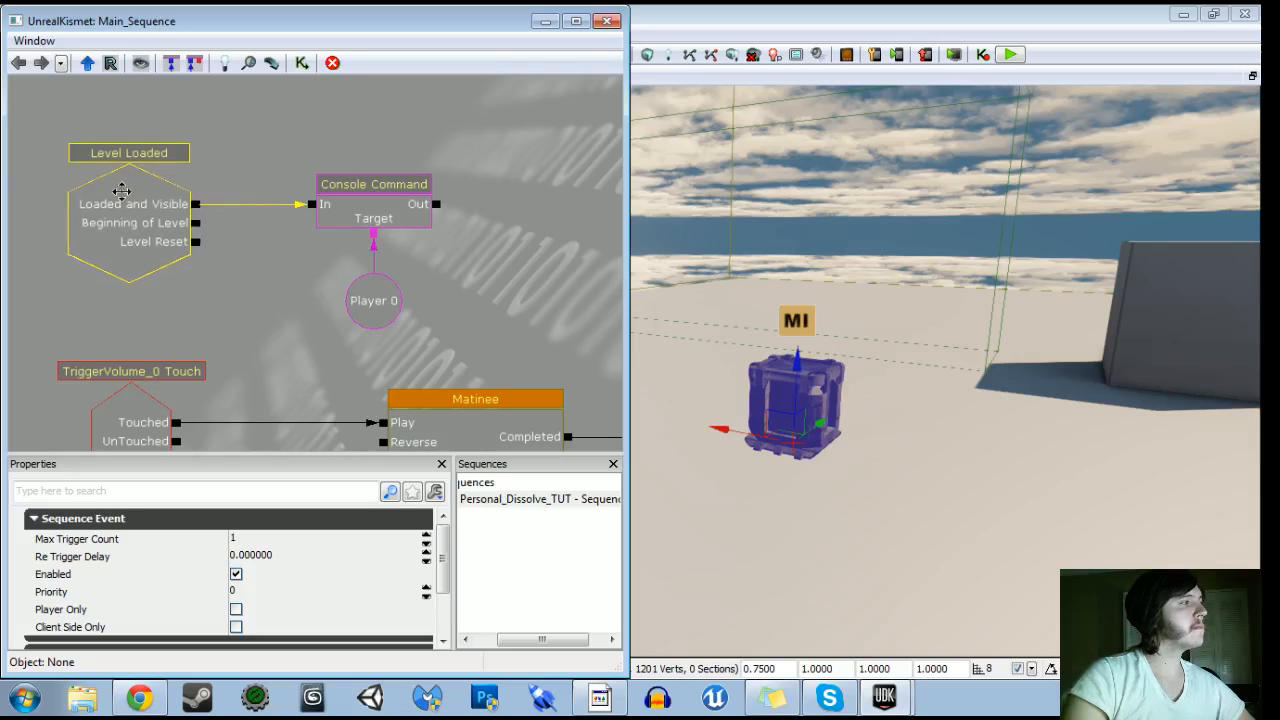
Play-test the level by approaching the crate and handling it with the weapon, and exit the preview
click(1010, 54)
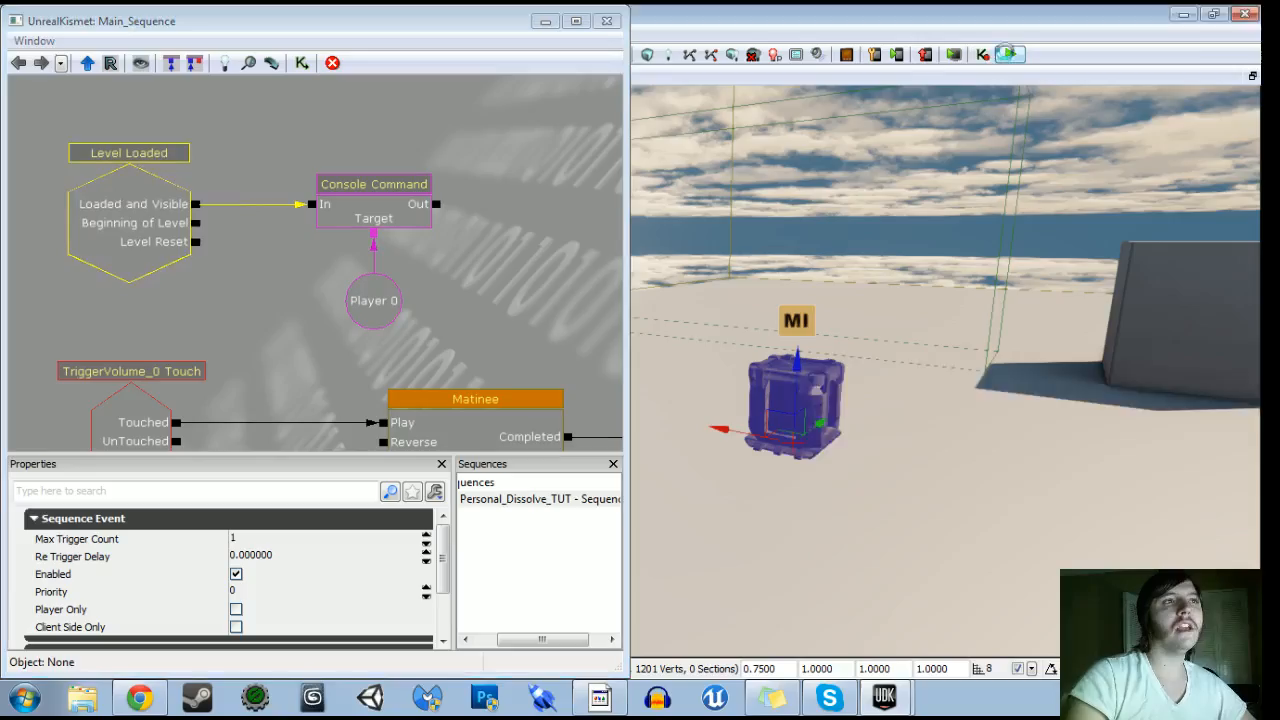
key(w)
scroll(618, 353, down, 1)
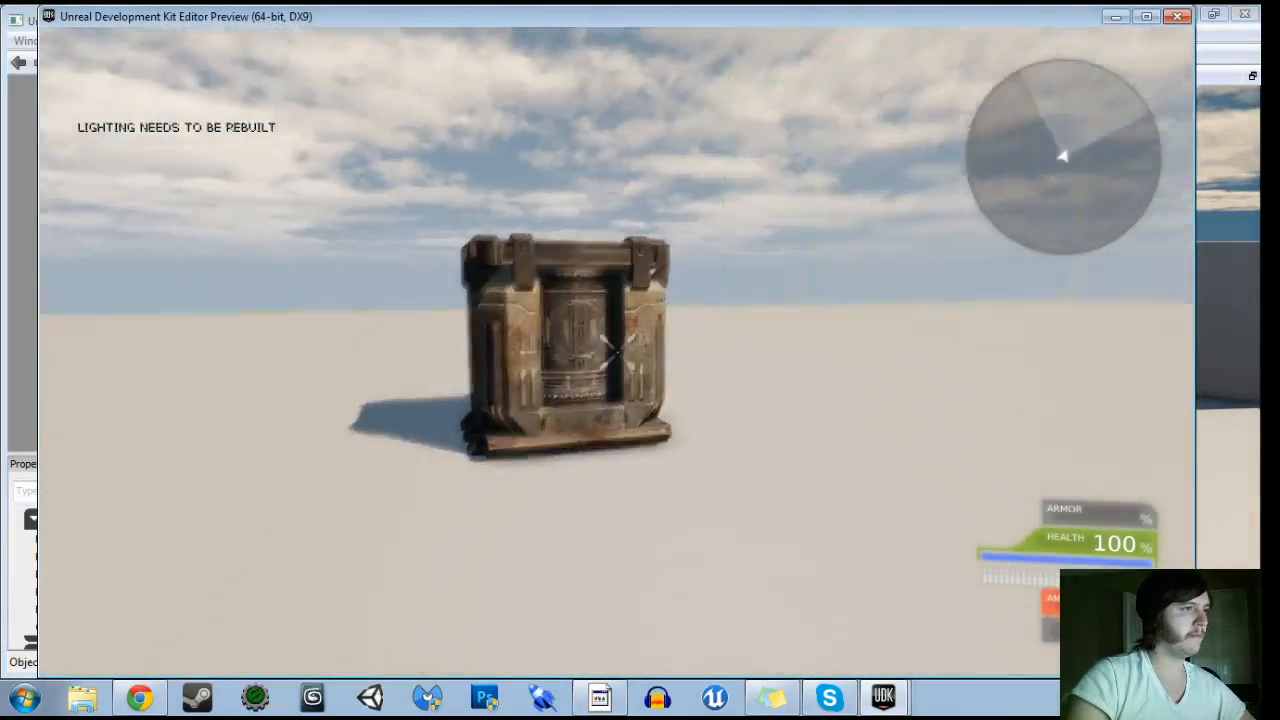
right_drag(618, 353, 618, 353)
click(618, 353)
key(Escape)
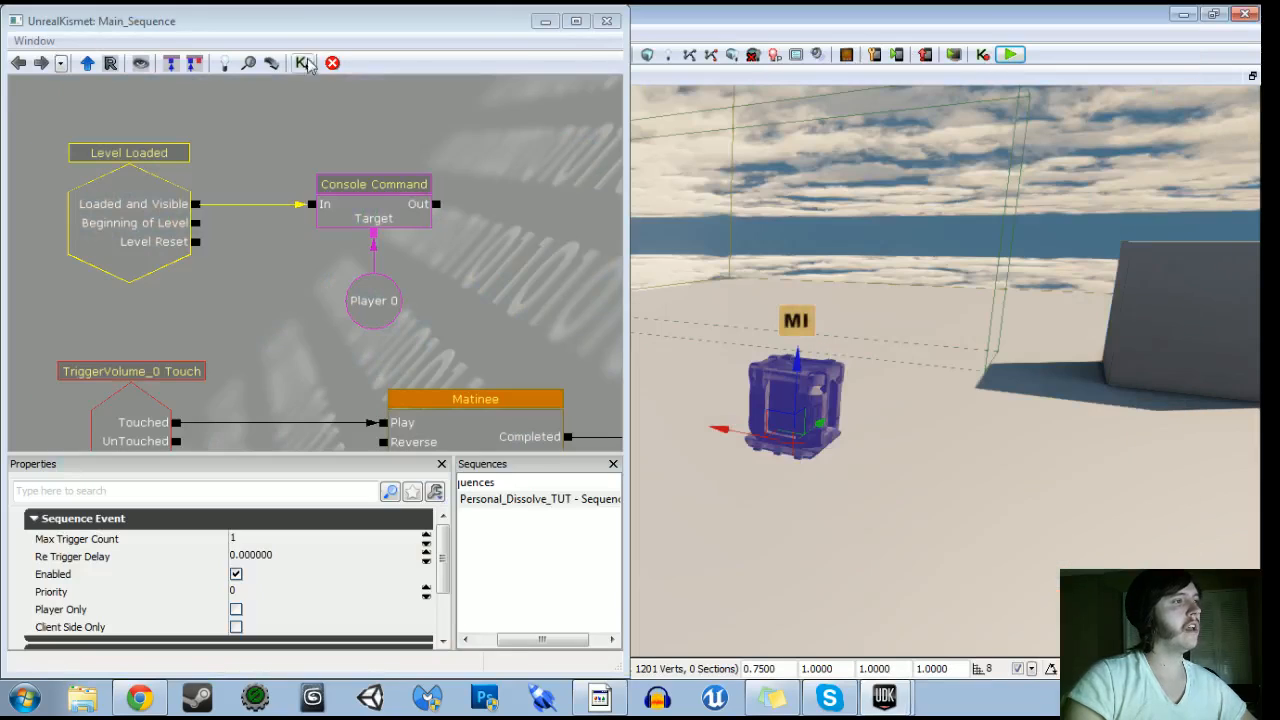
Close Kismet, clear the Content Browser's search text and turn off the Sound Cues filter
click(606, 21)
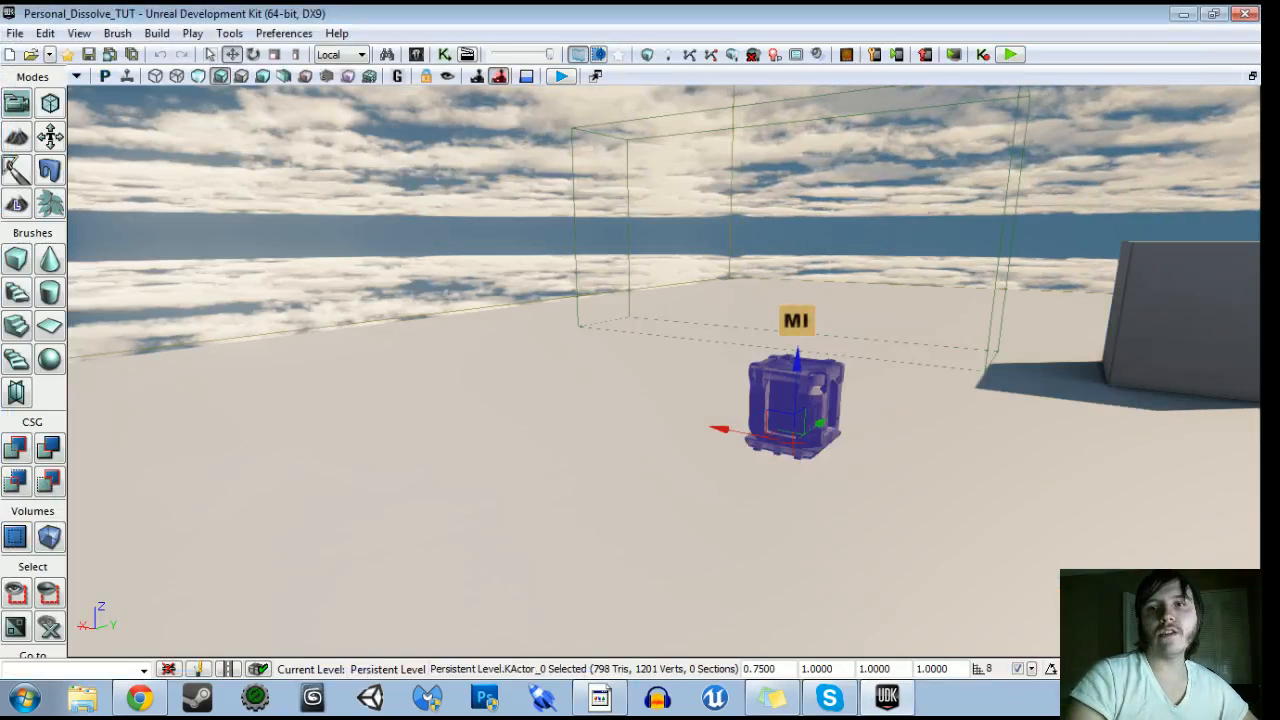
drag(880, 300, 890, 400)
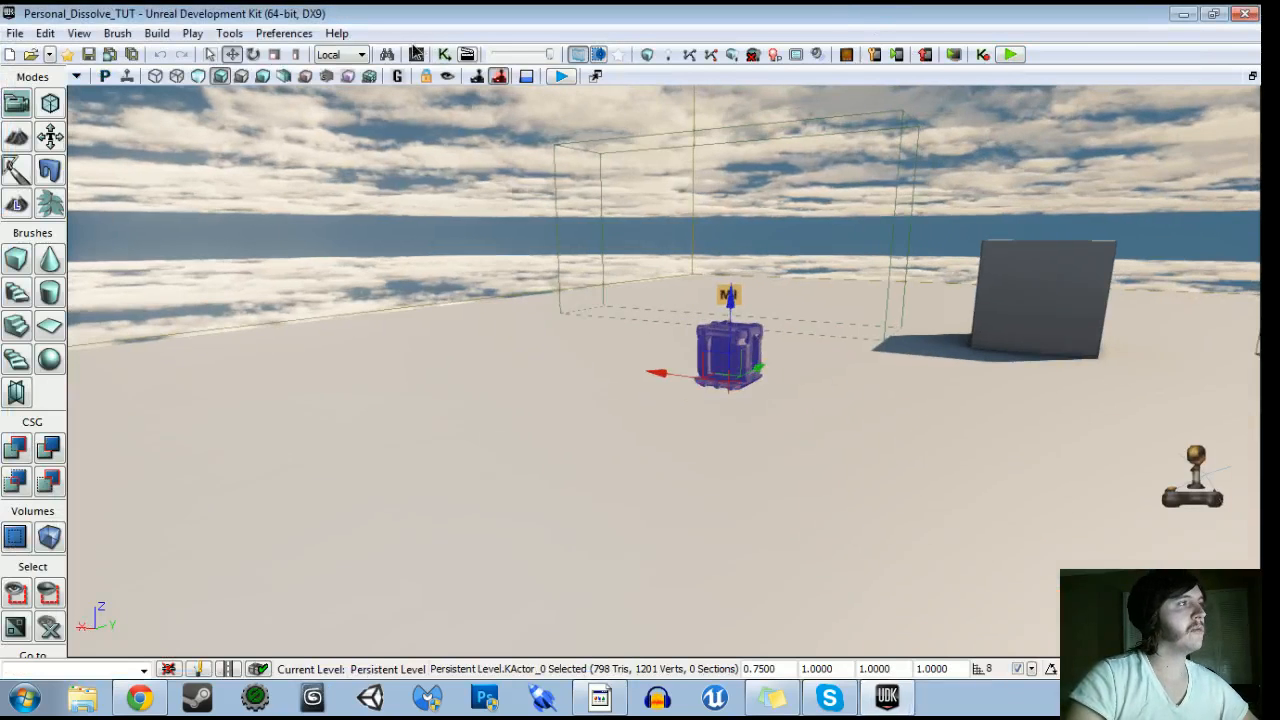
click(416, 54)
click(120, 614)
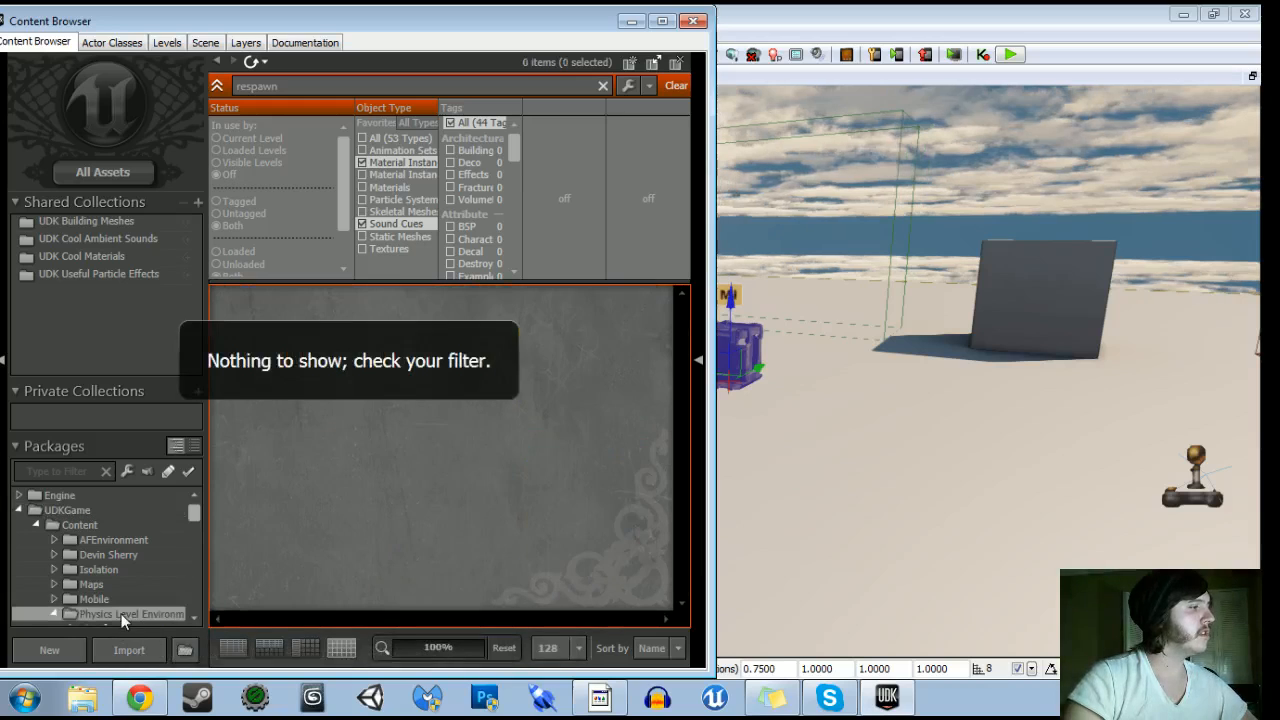
drag(280, 86, 71, 92)
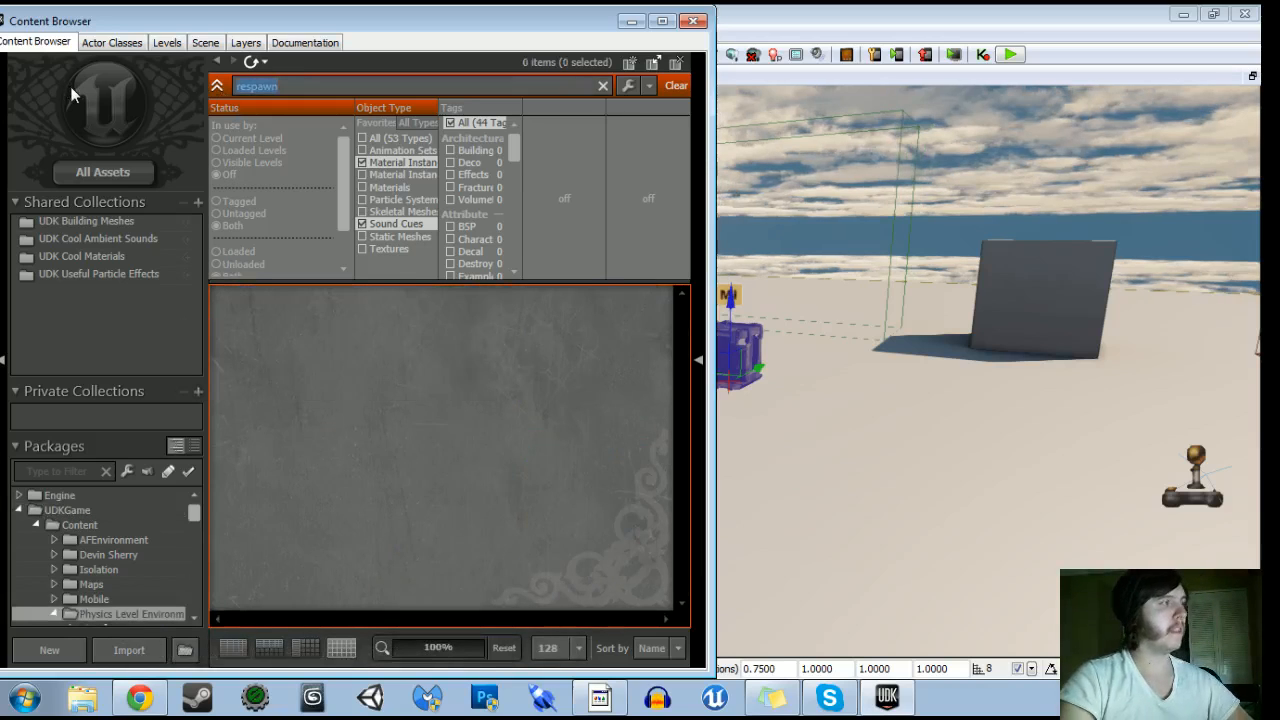
key(BackSpace)
click(363, 224)
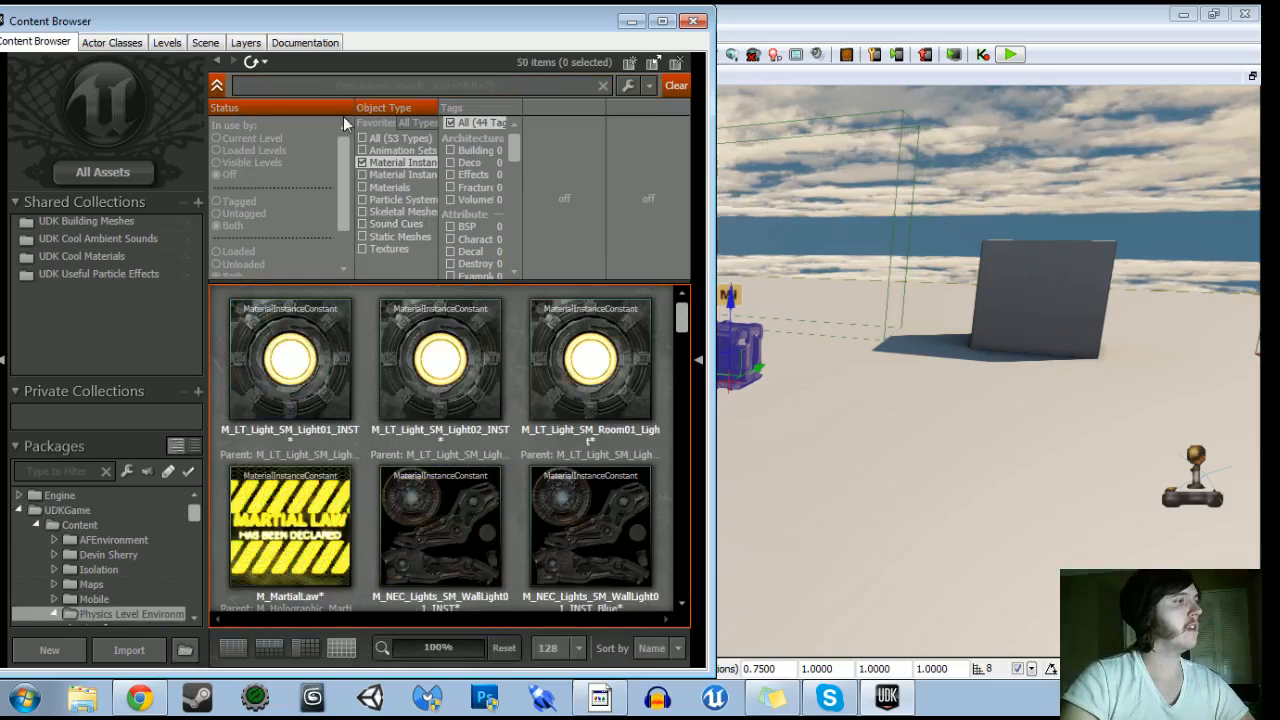
Search the Content Browser for crate, select the MAT_Dissolve_Example_INST_Crate material instance and close the browser
click(330, 88)
text(crate)
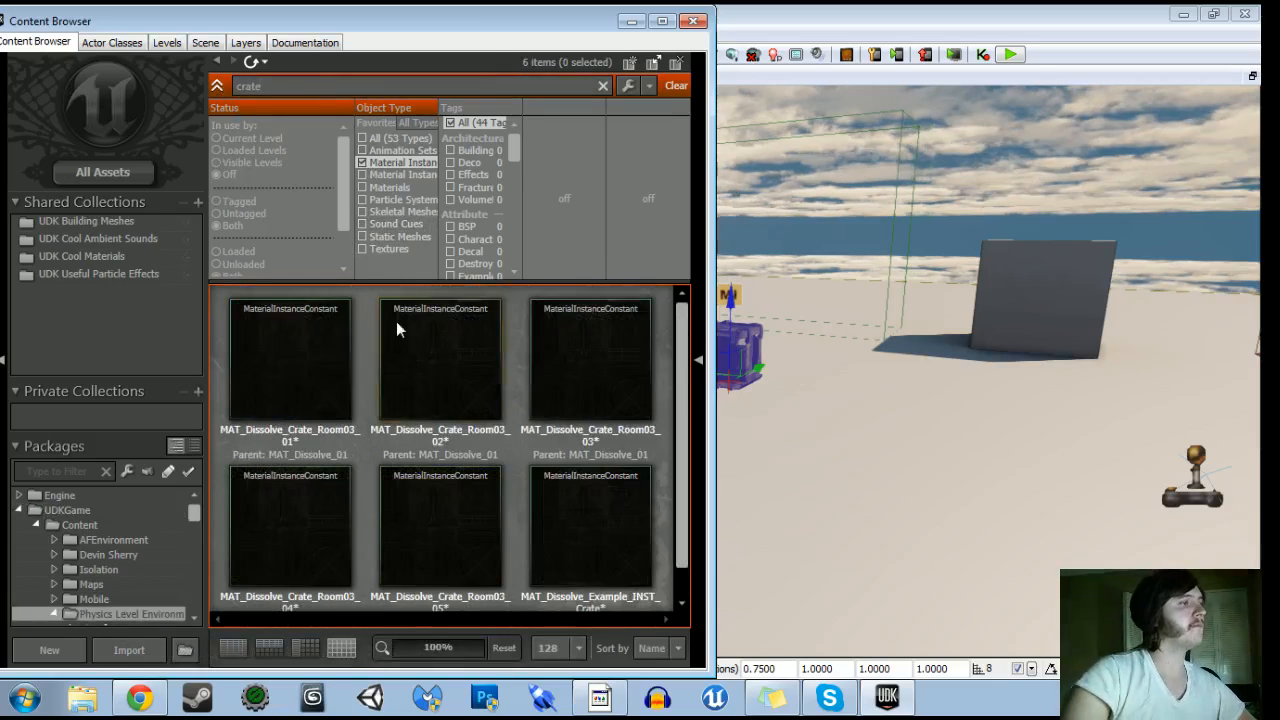
scroll(357, 444, down, 1)
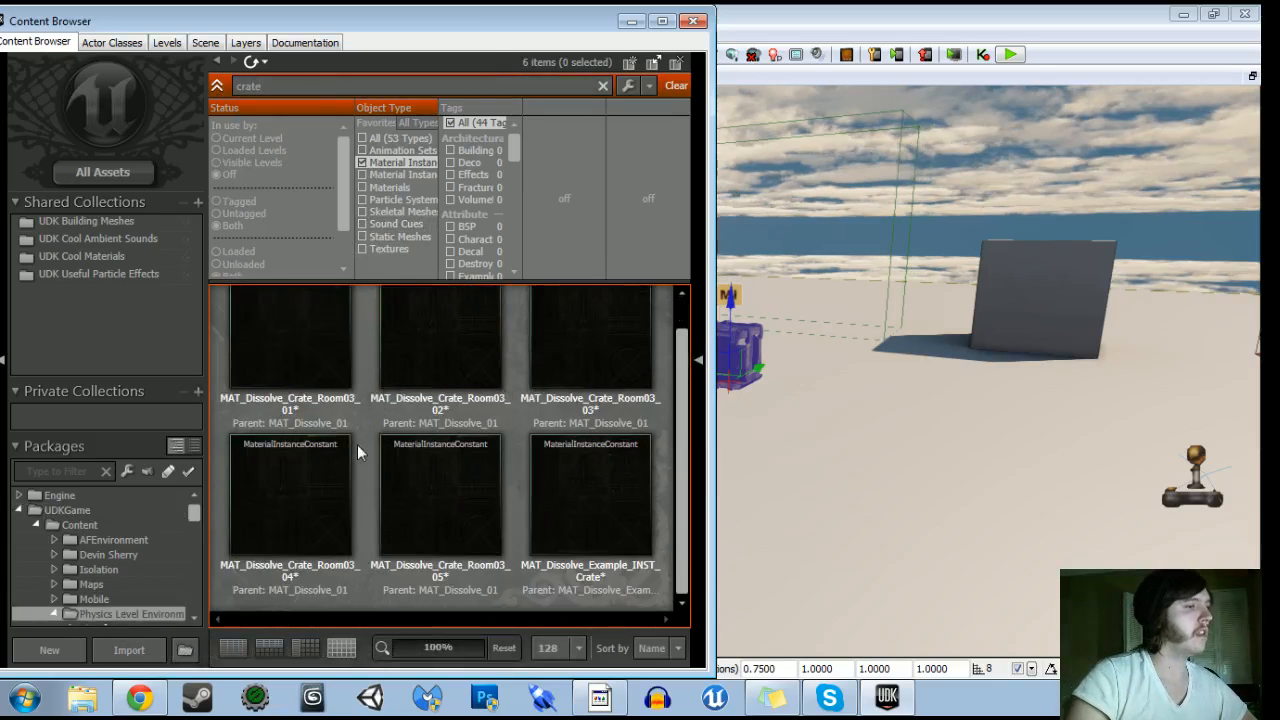
click(630, 485)
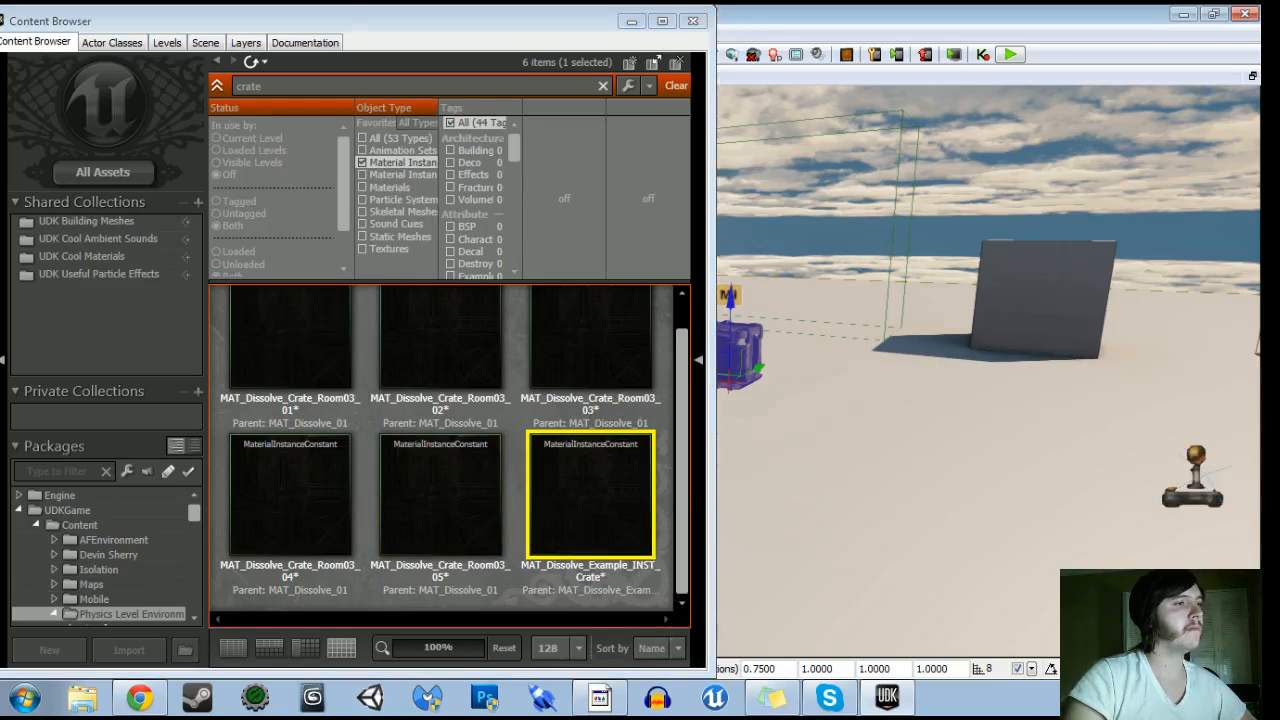
click(685, 20)
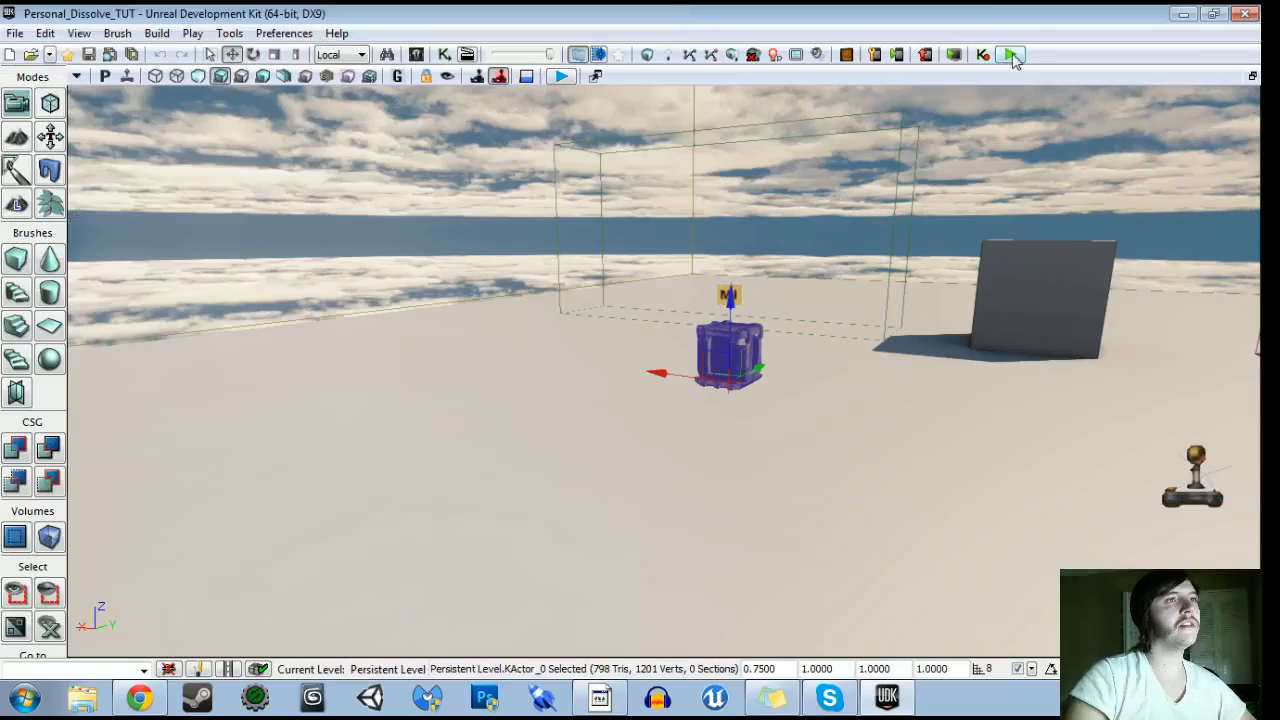
Play-test the level again by carrying the crate into the trigger volume to check its dissolve, and exit the preview
click(1010, 54)
key(w)
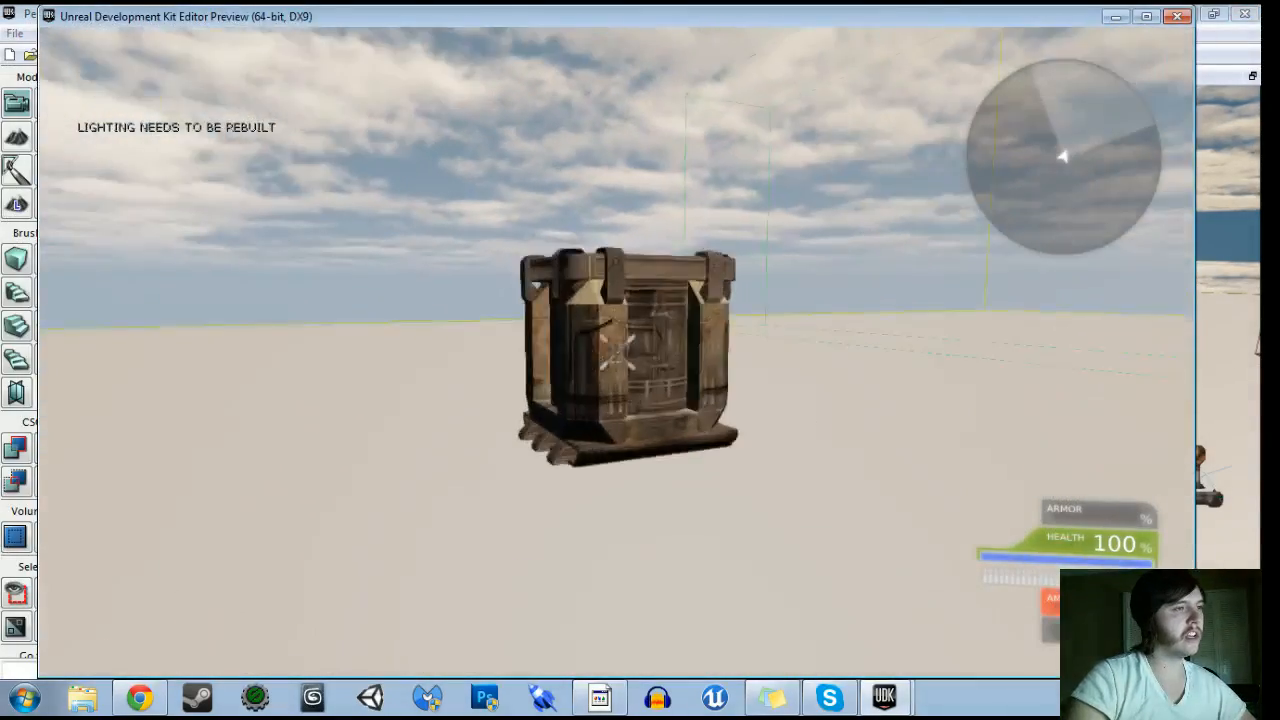
right_click(618, 353)
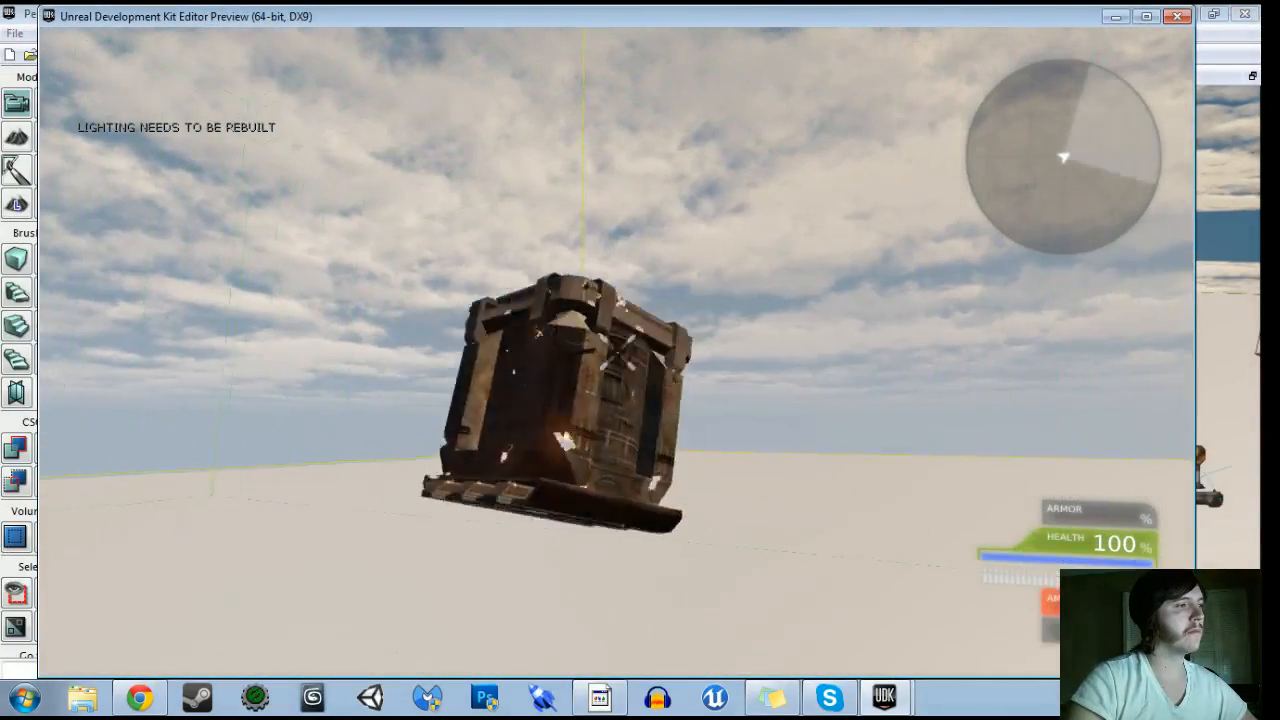
click(618, 353)
key(s)
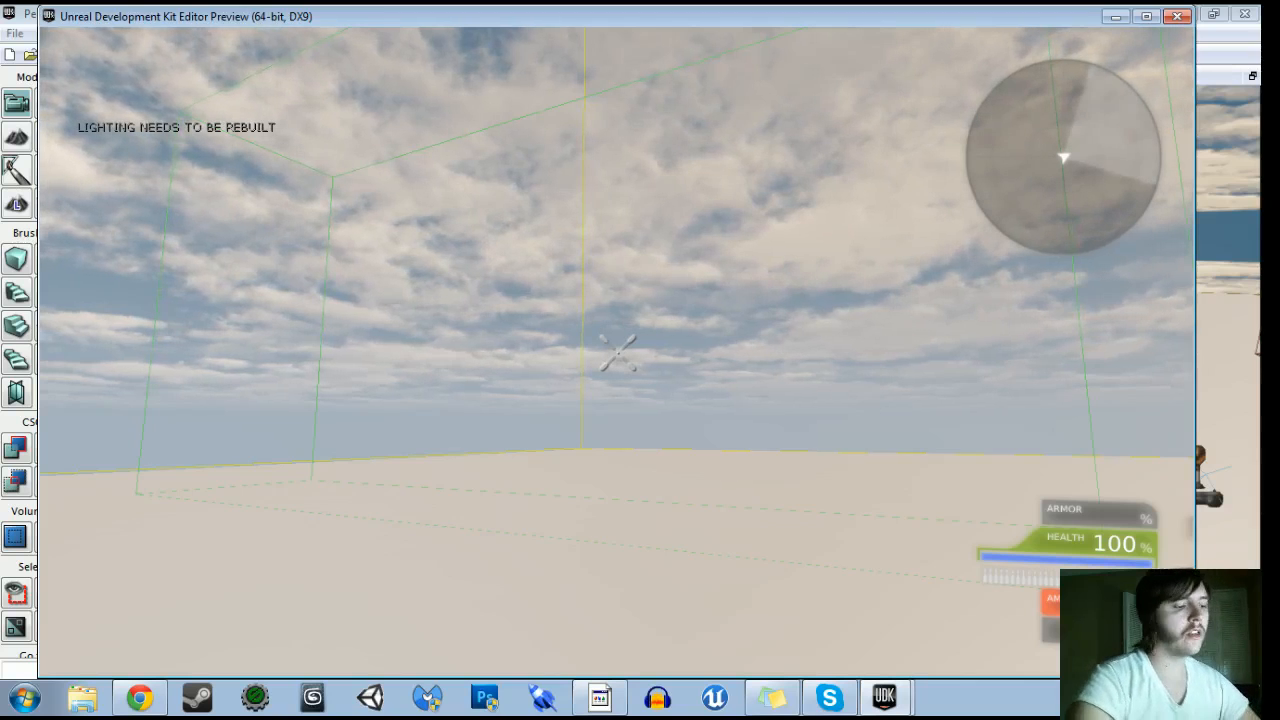
key(Escape)
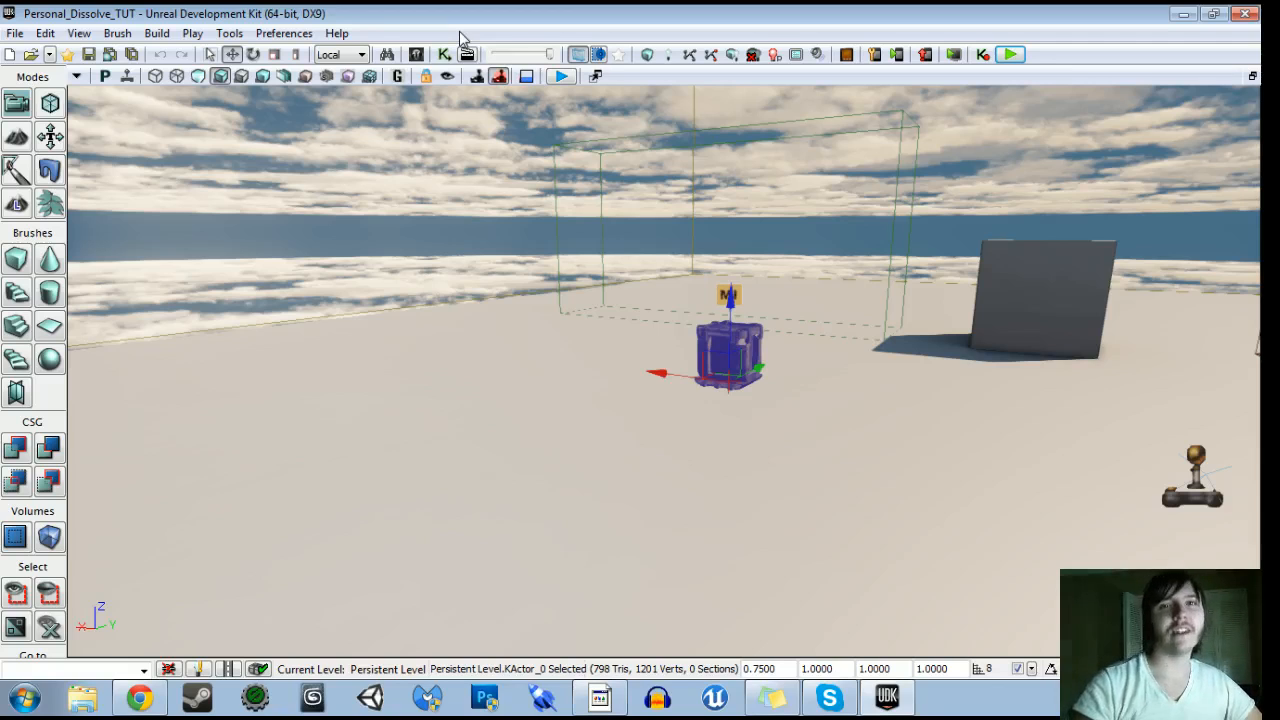
click(606, 699)
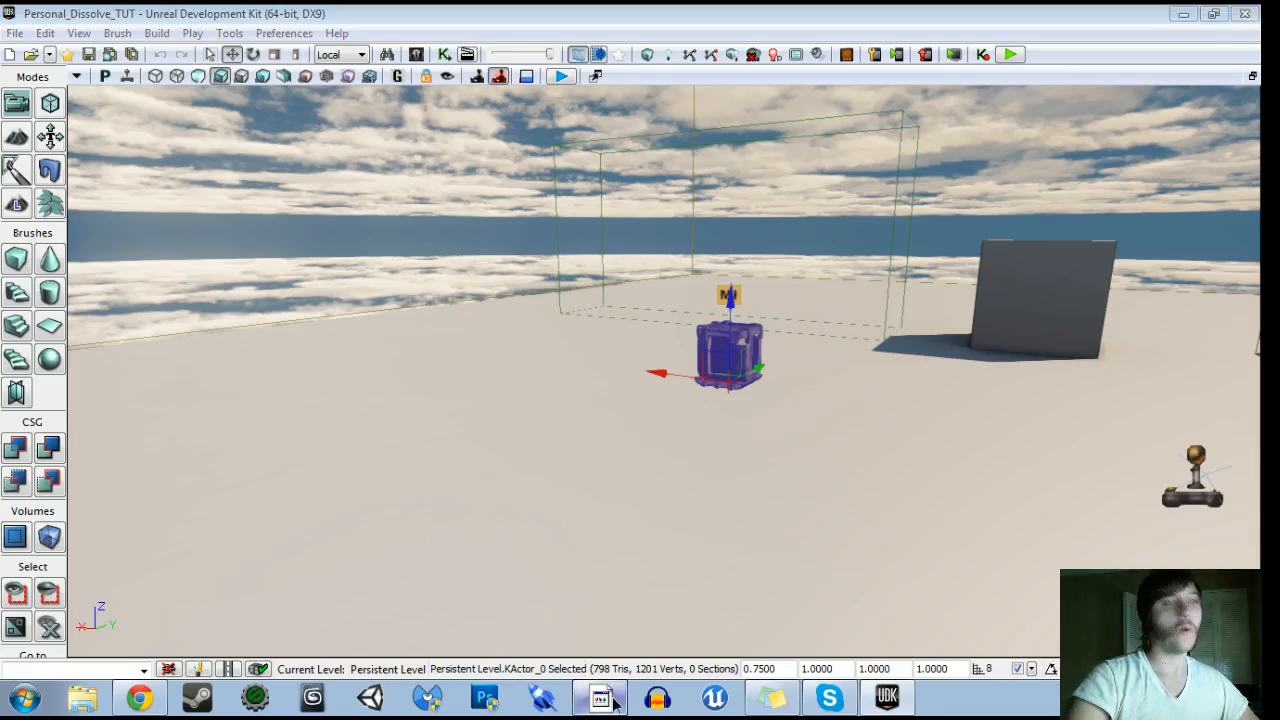